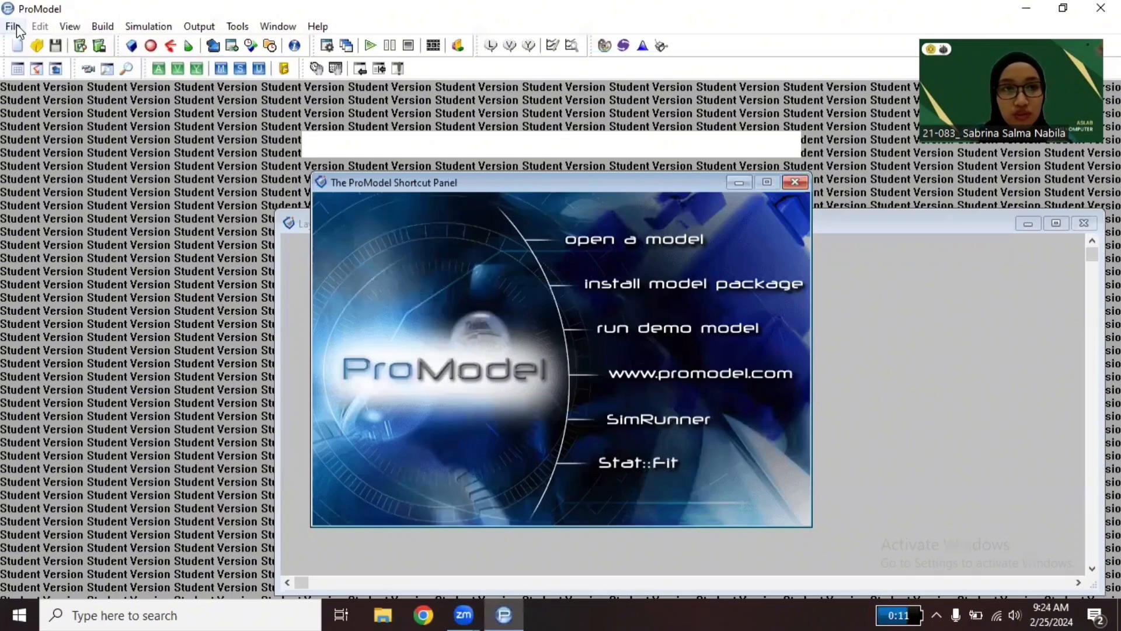
Step: Create a new model titled "PT SIKOM JAYA" with meters as the distance unit
left_click(16, 26)
left_click(27, 30)
left_click(15, 26)
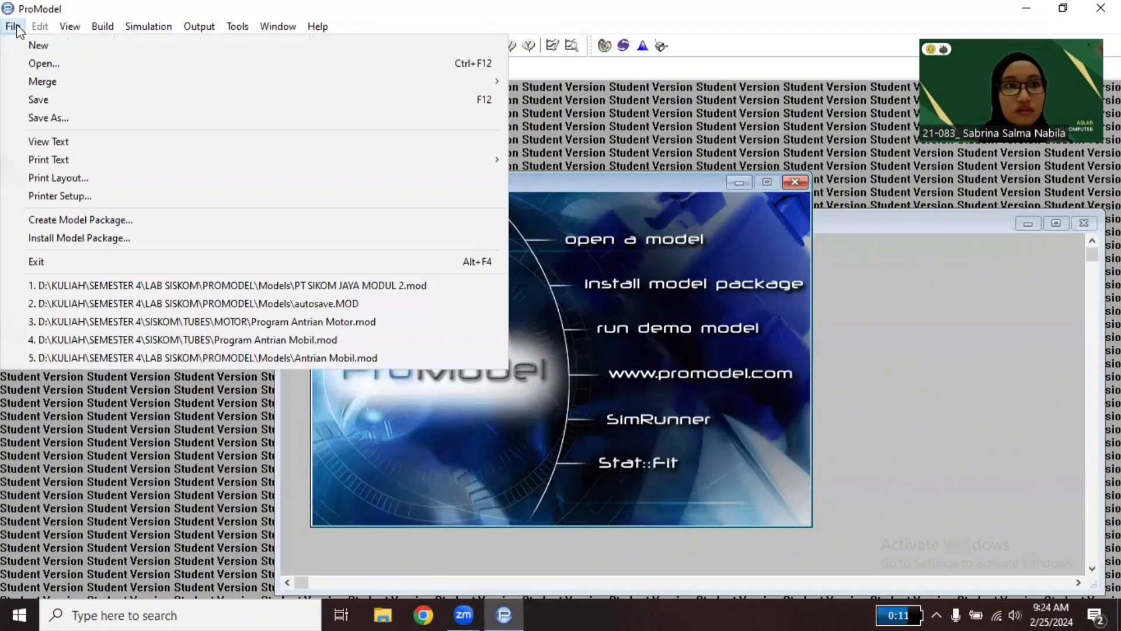
left_click(15, 26)
left_click(15, 26)
left_click(31, 46)
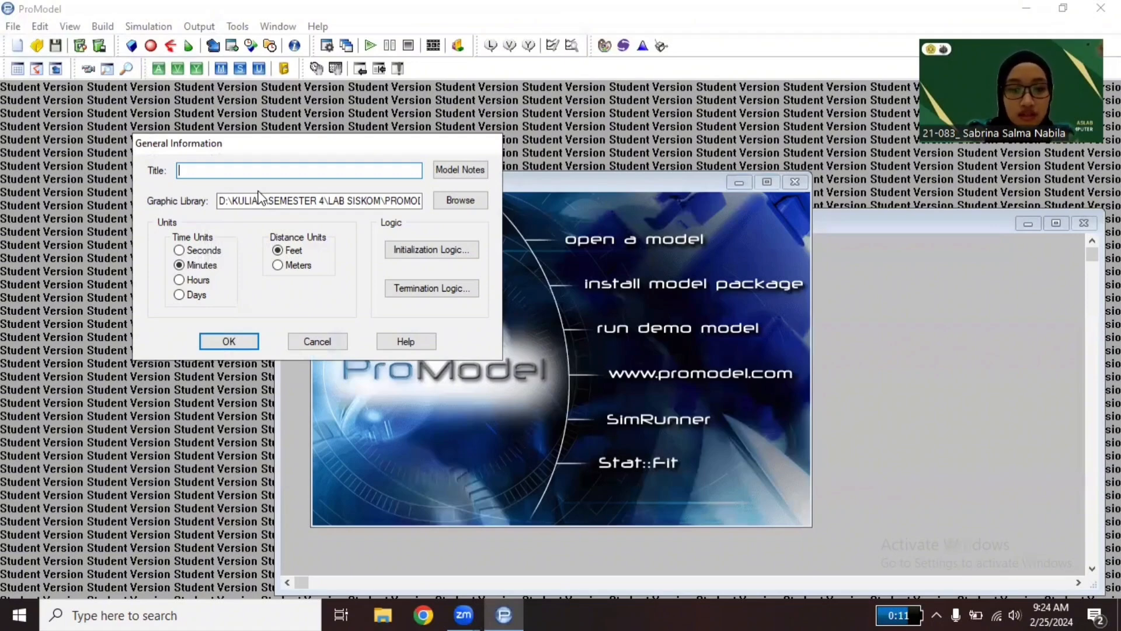
type("PT")
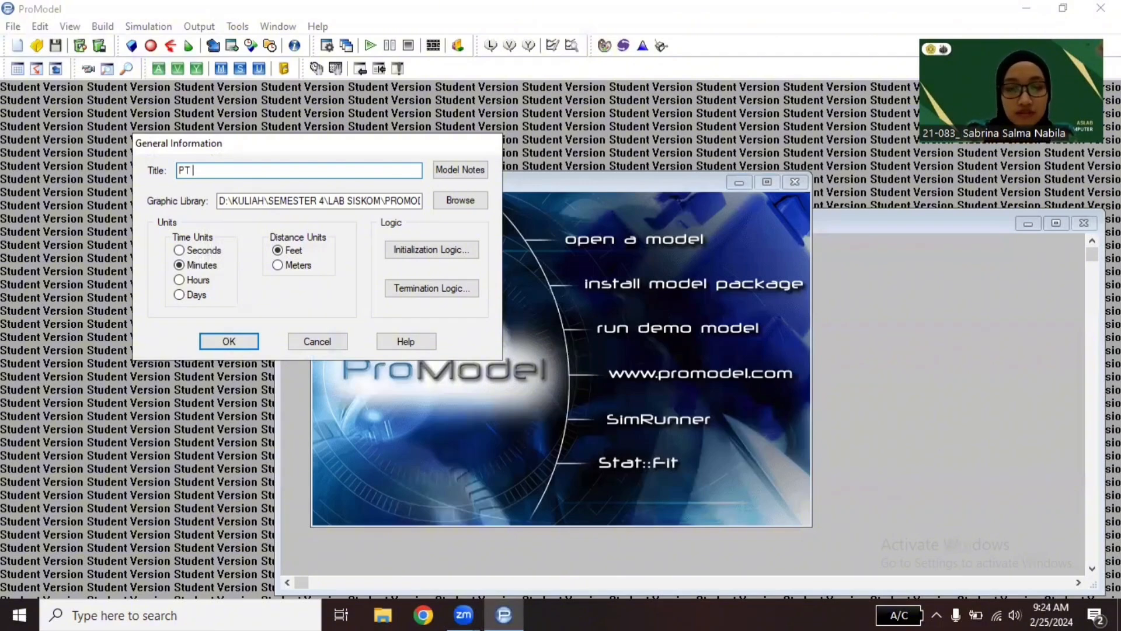
type("SIKOM JAYA")
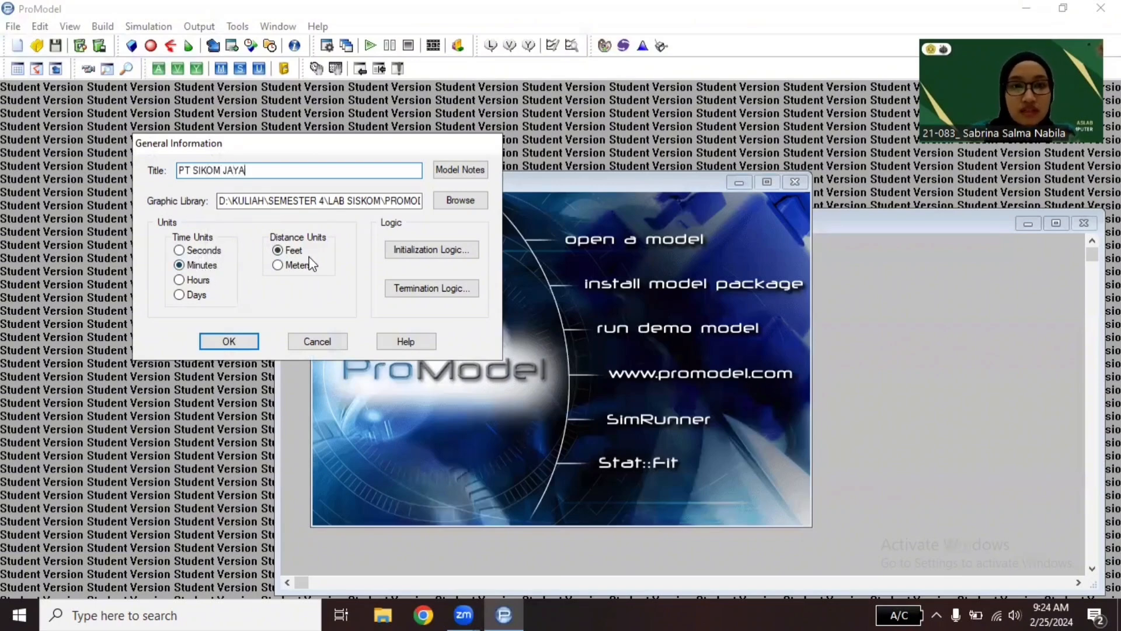
left_click(279, 266)
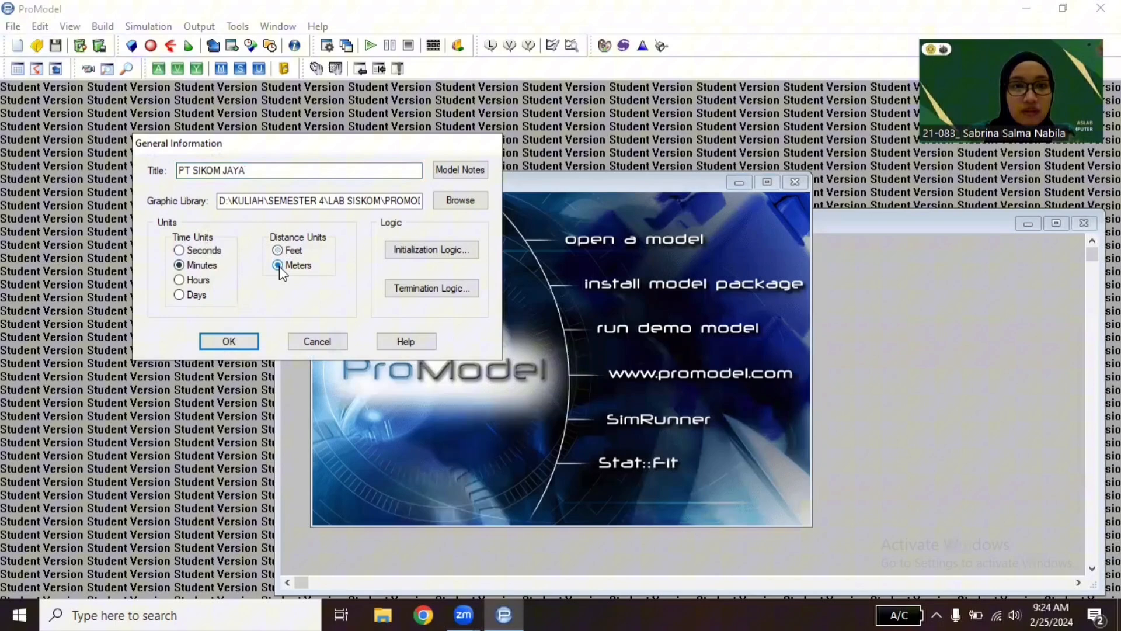
left_click(229, 343)
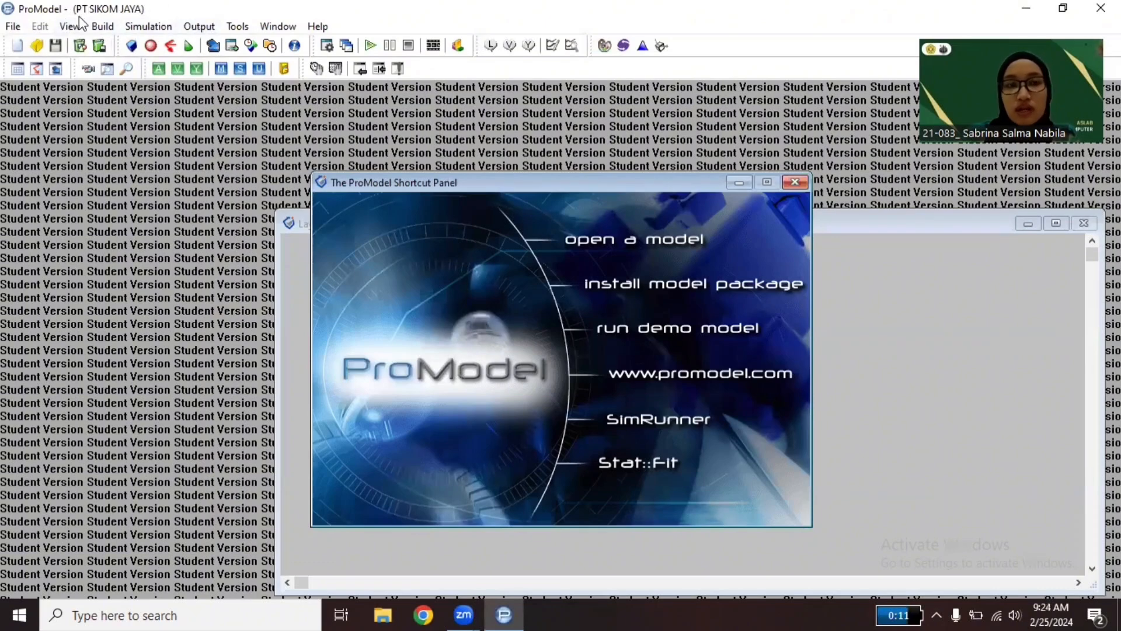
Step: Open the Locations editor, place a new Raw Material slab location in the layout's upper-left area, and enlarge its graphic
left_click(111, 29)
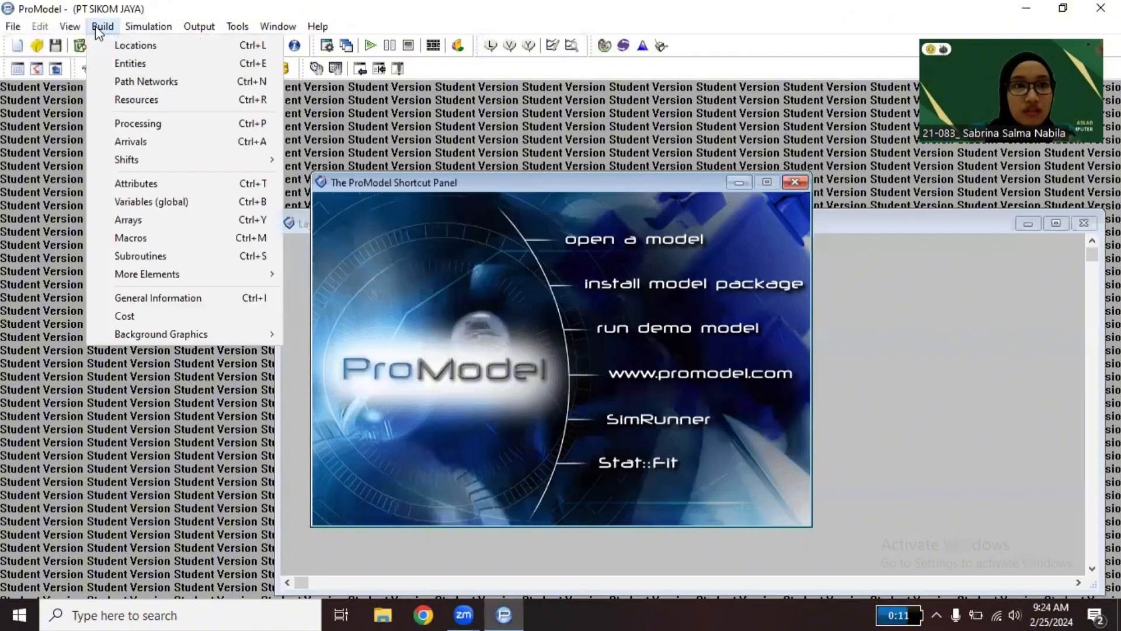
left_click(96, 42)
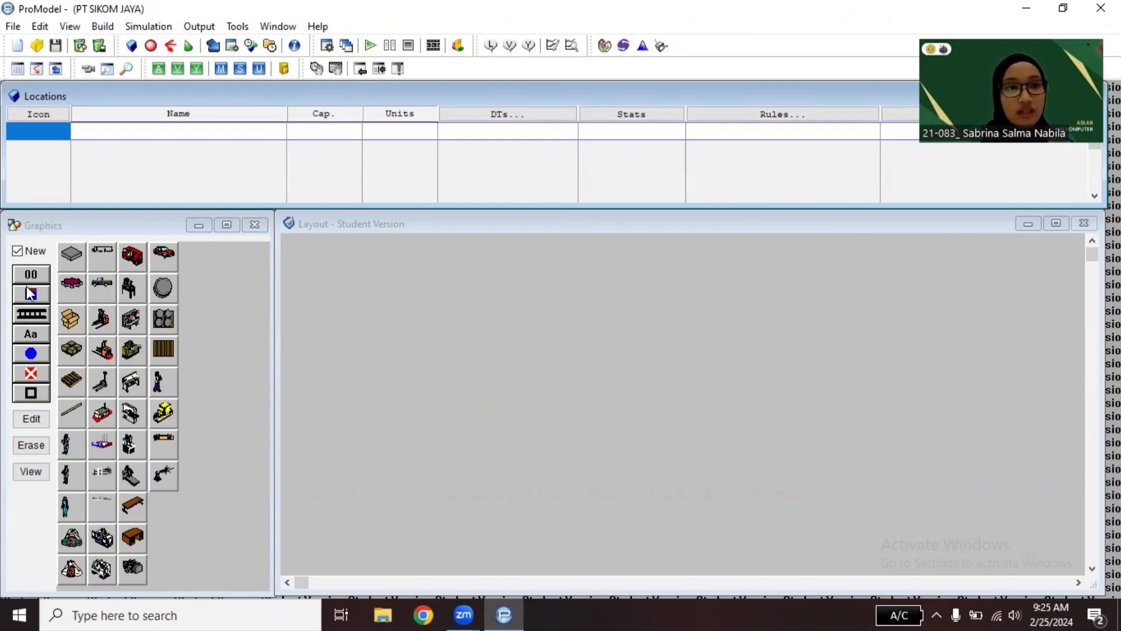
left_click(71, 260)
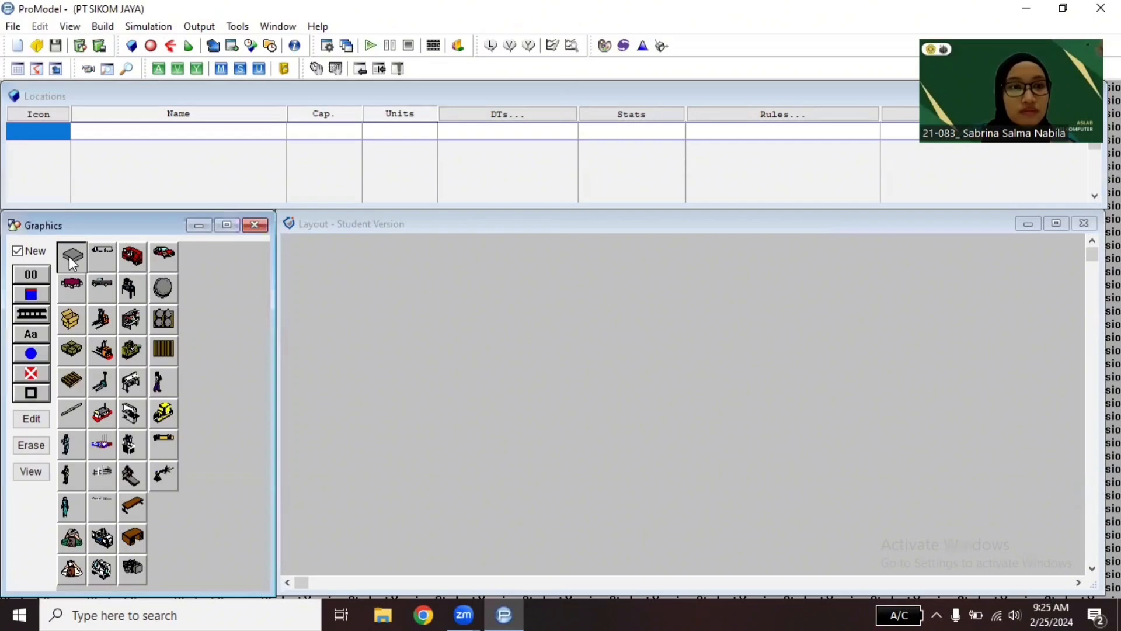
left_click(309, 256)
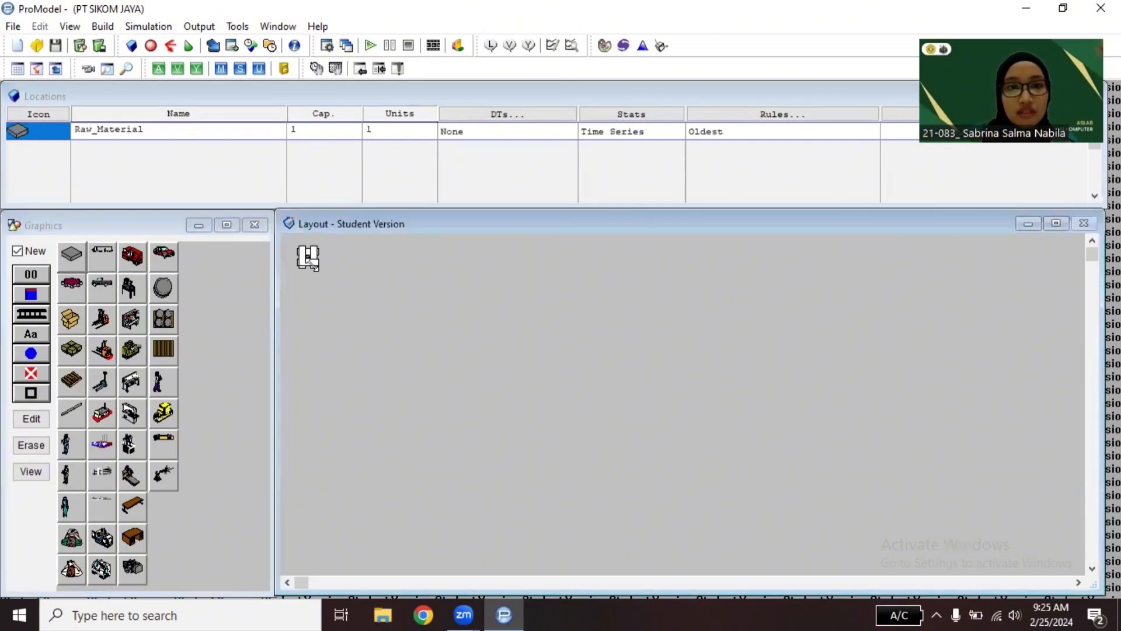
left_click_drag(348, 289, 404, 344)
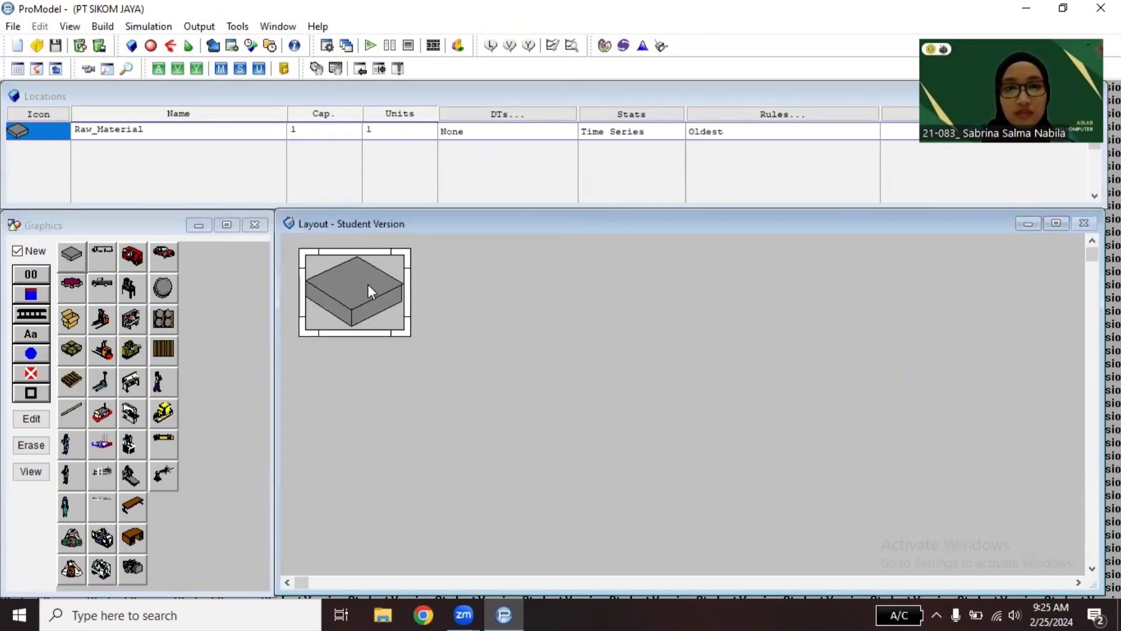
left_click_drag(369, 285, 371, 297)
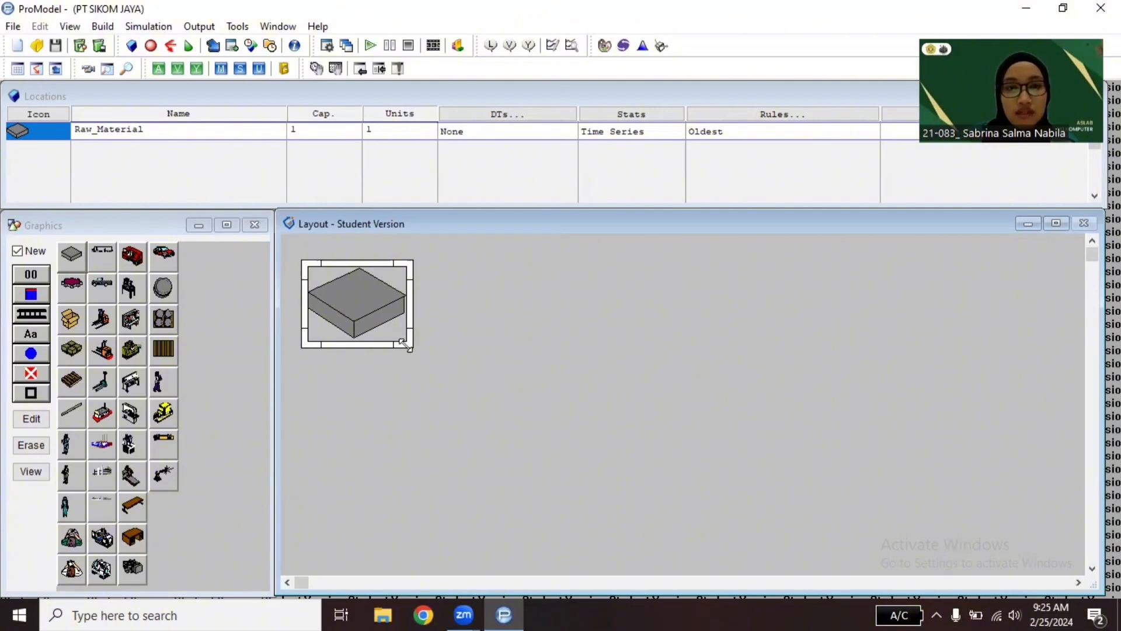
left_click_drag(405, 345, 420, 353)
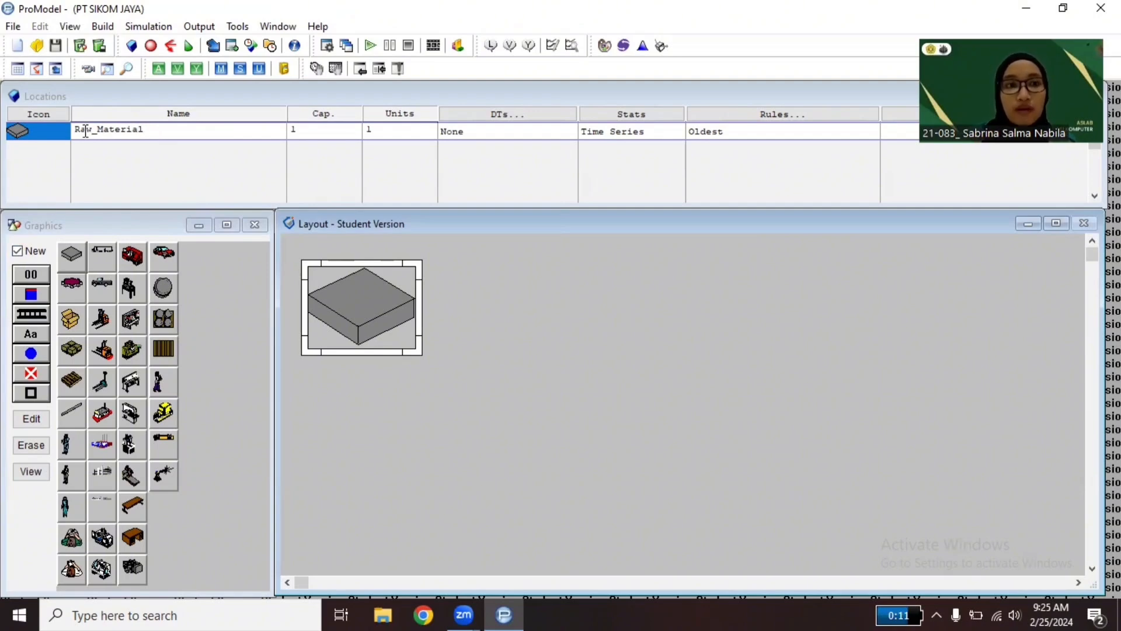
Step: Add a name label directly below the raw material graphic as part of the same location
left_click(18, 252)
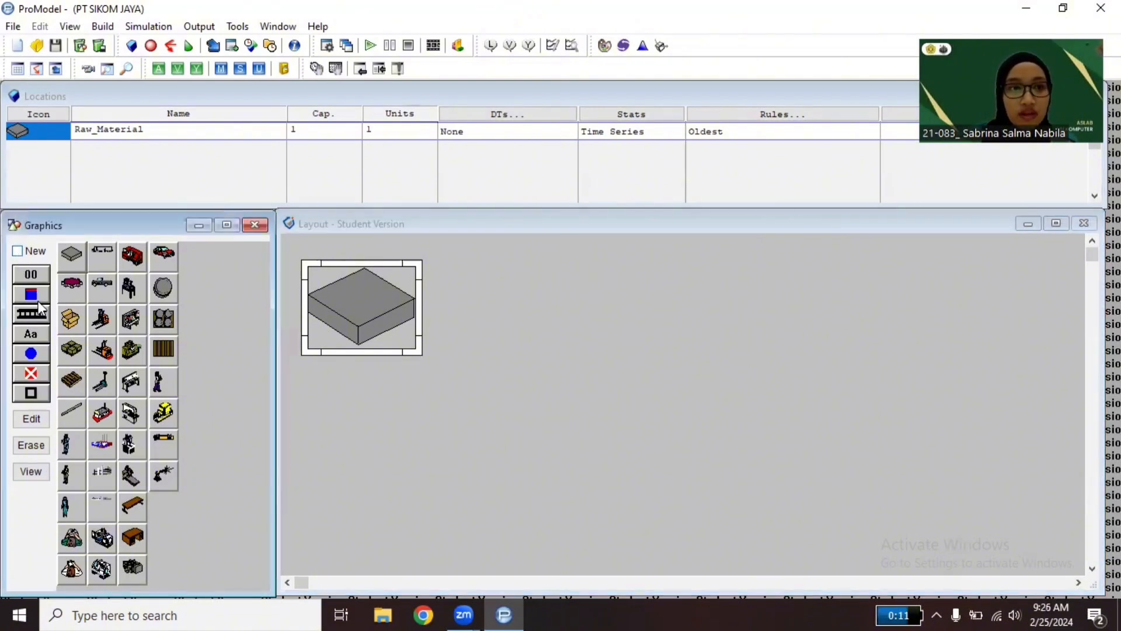
left_click(38, 335)
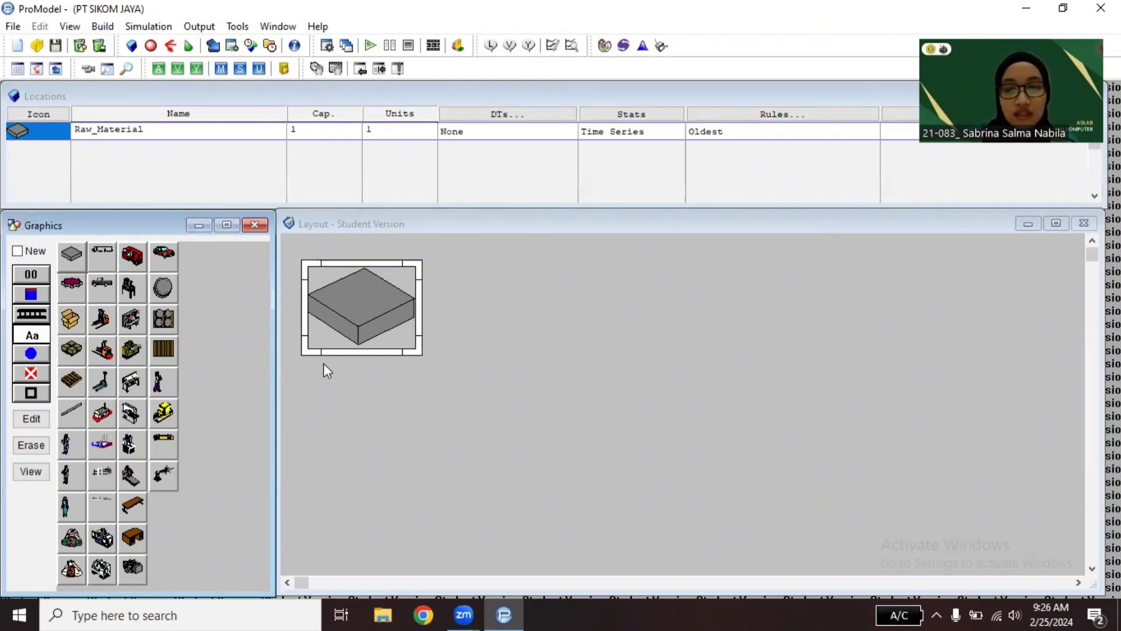
left_click(355, 370)
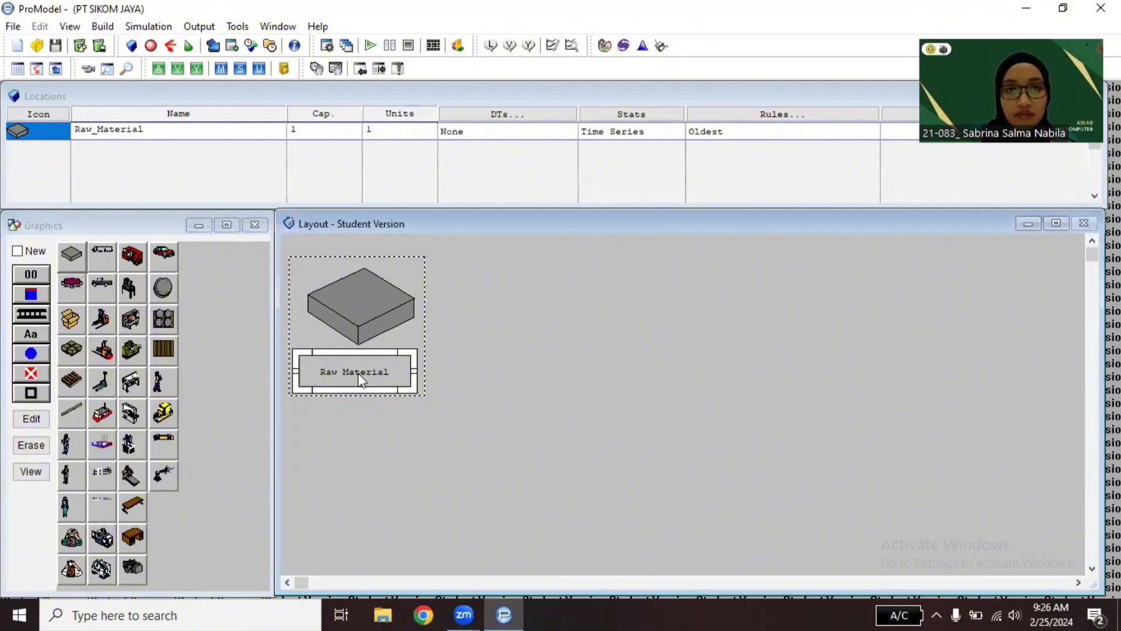
Step: Rename the raw material location as Raw_Material_Datang
left_click(153, 130)
type("_")
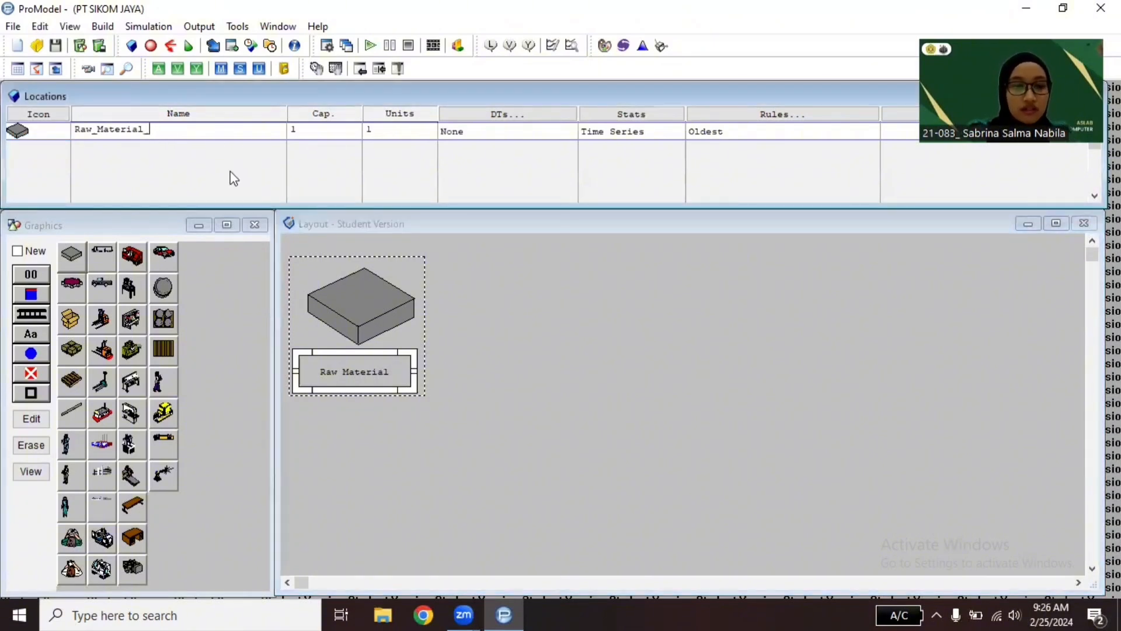
type("Datang")
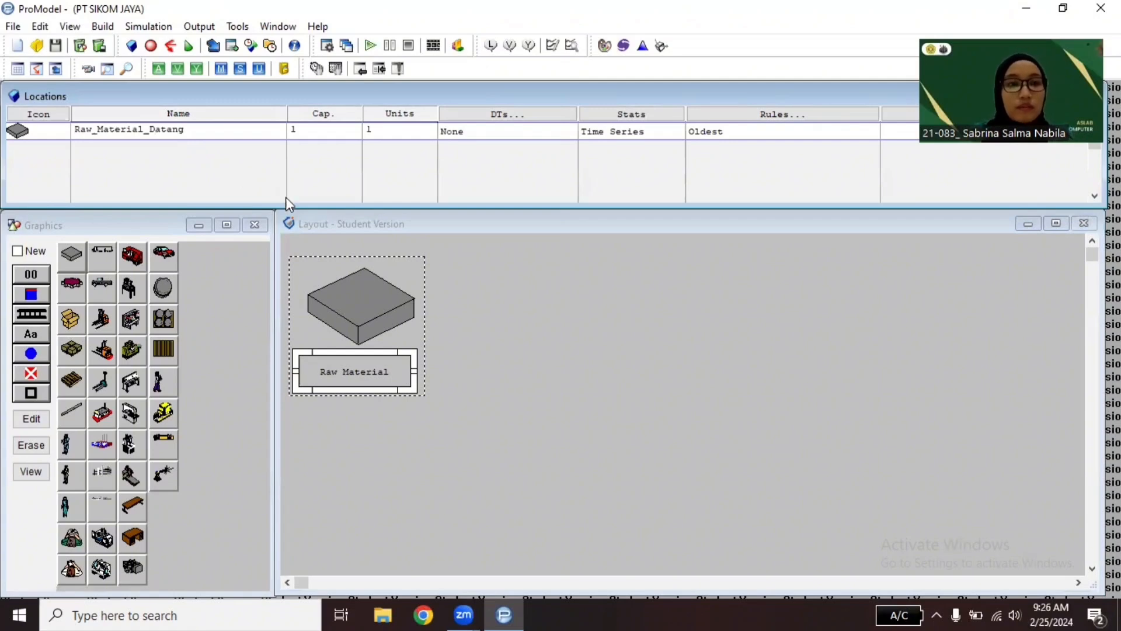
key("Return")
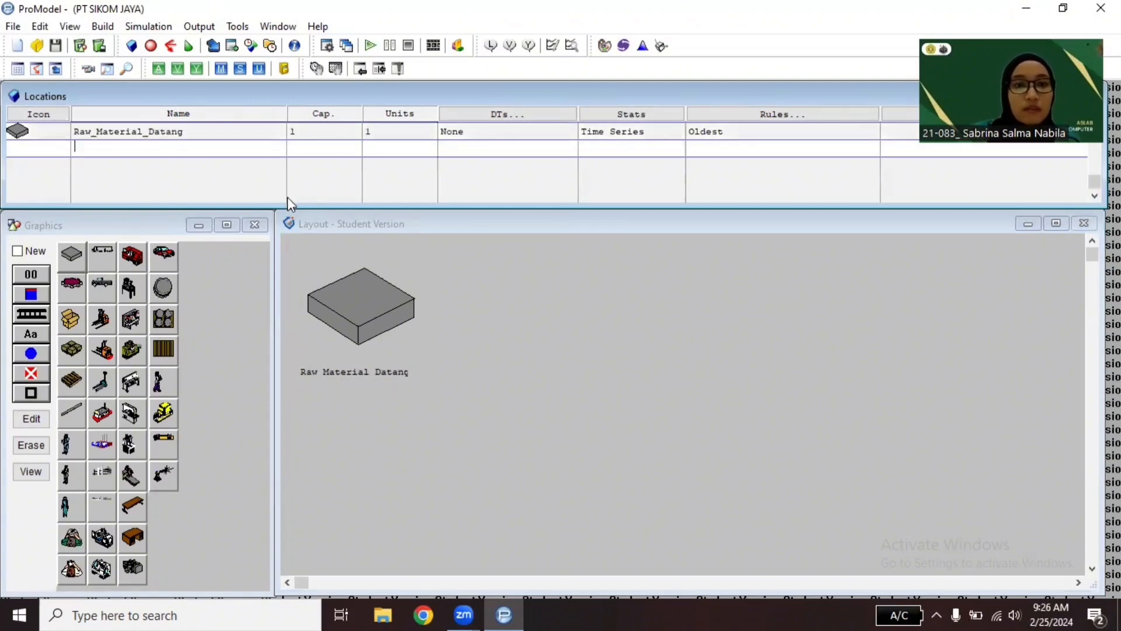
Step: Widen the raw material label to fit its full name and center the slab graphic above it
left_click(396, 378)
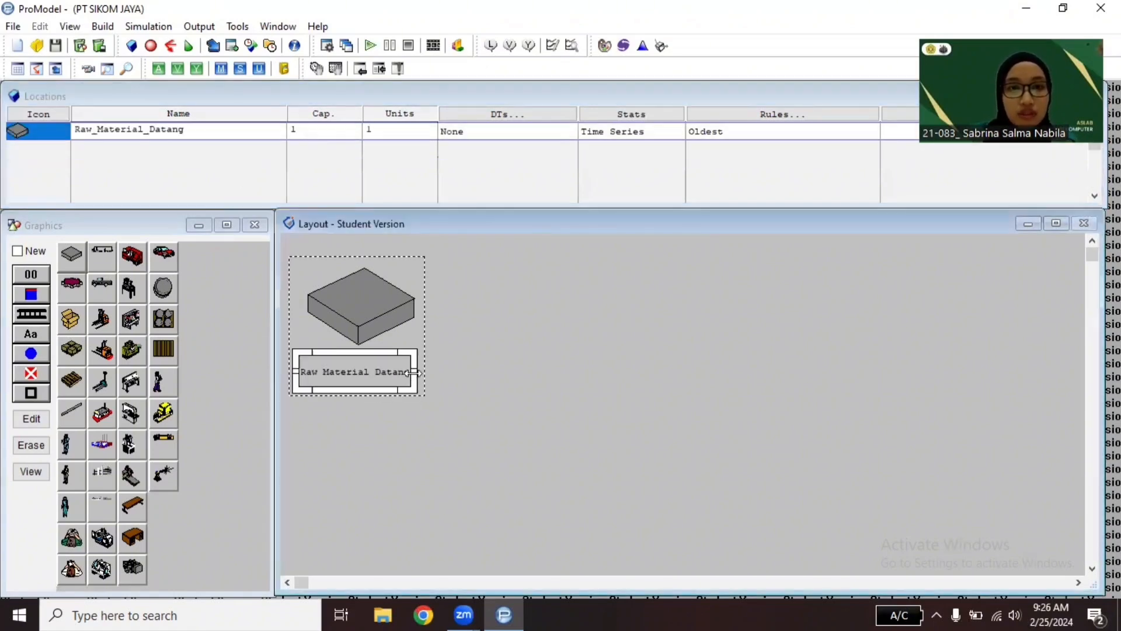
left_click_drag(415, 372, 431, 371)
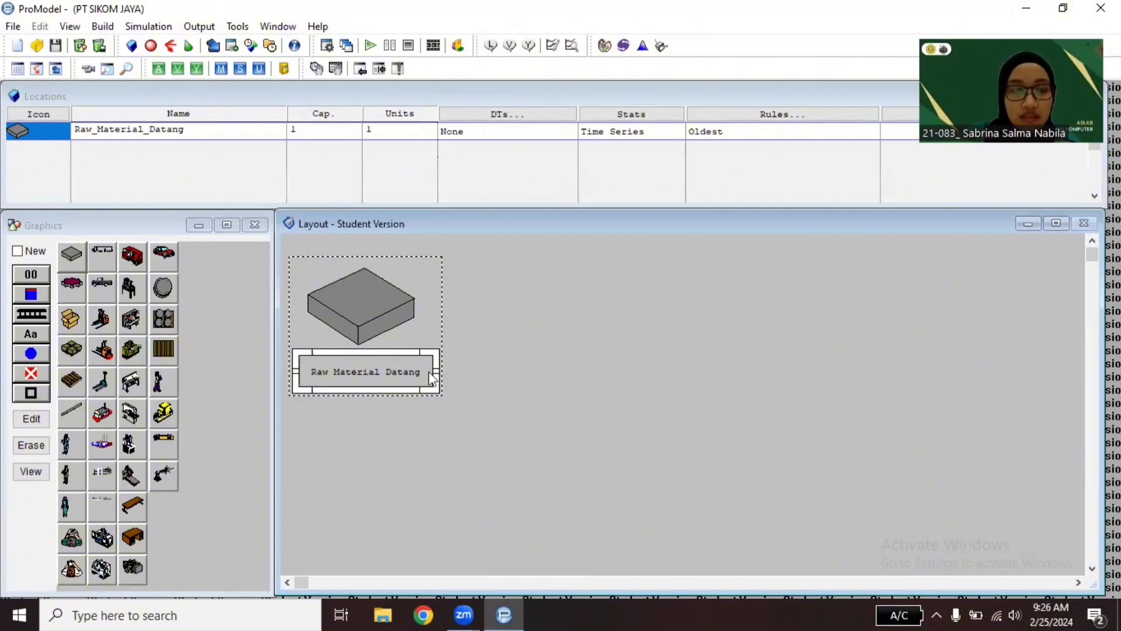
left_click(368, 314)
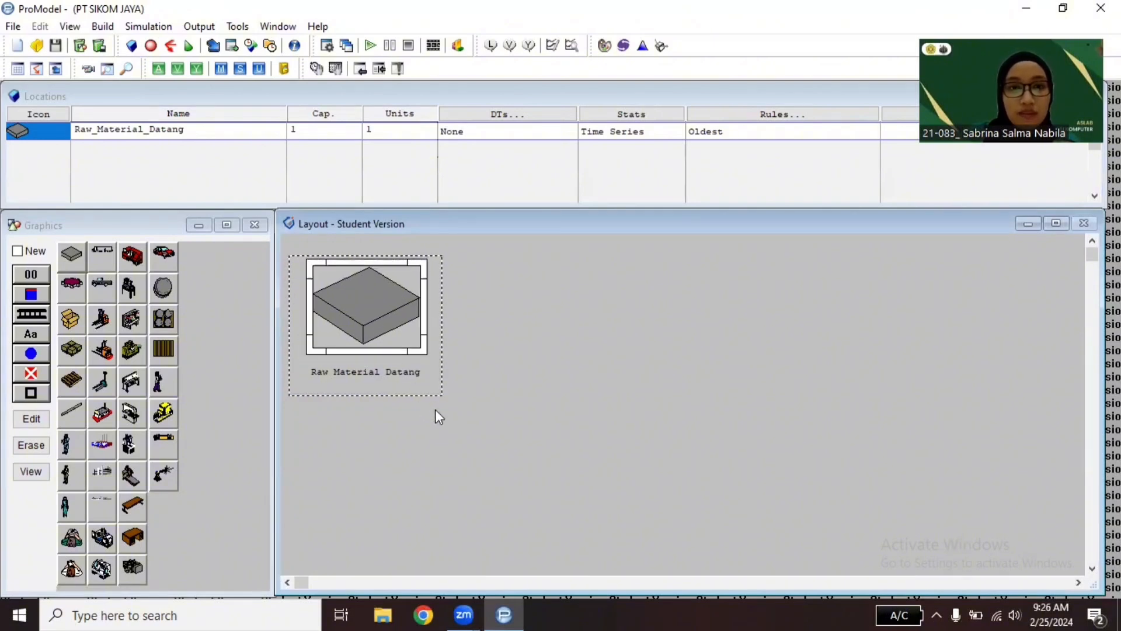
left_click(194, 134)
key("Return")
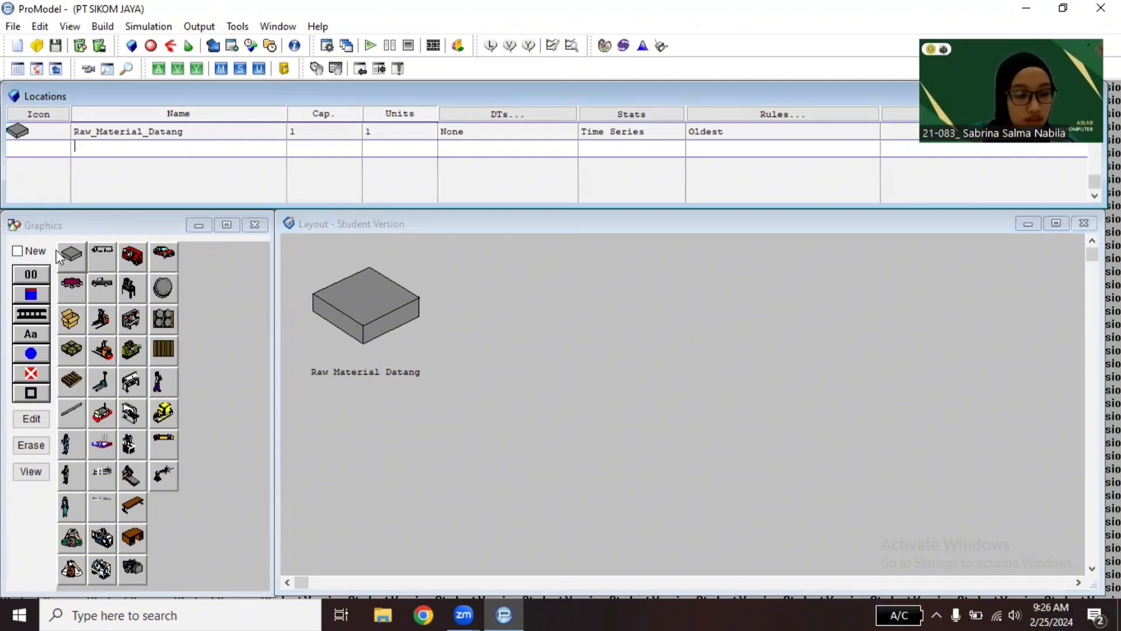
Step: Place a new Lathe location to the right of the raw material, enlarge its graphic, and add a name label below it
left_click(17, 253)
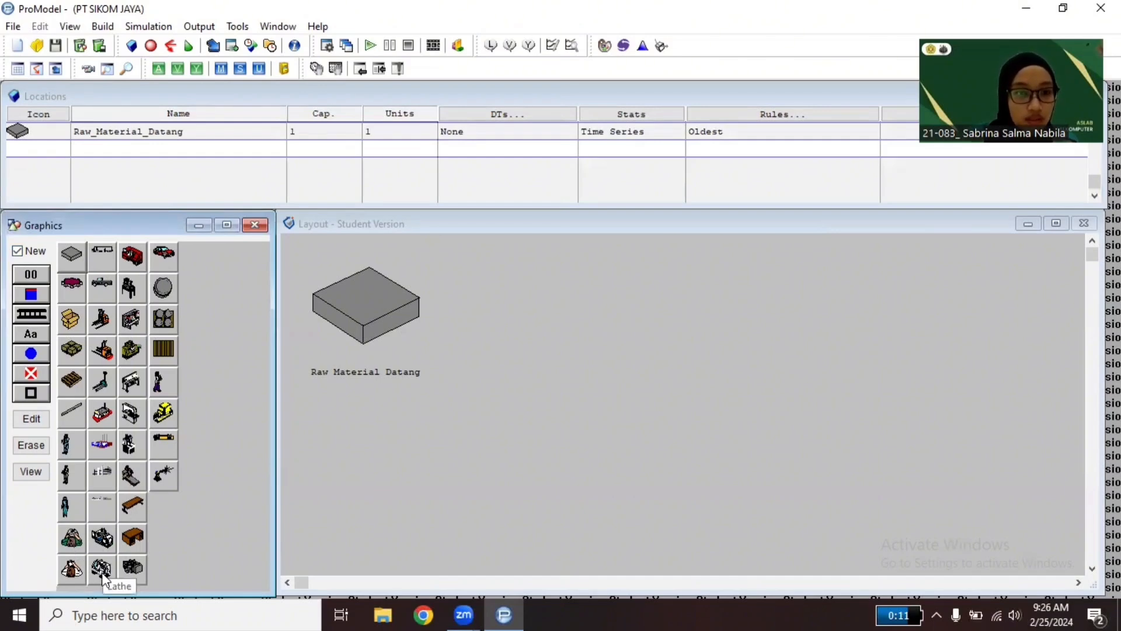
left_click(102, 574)
left_click(549, 287)
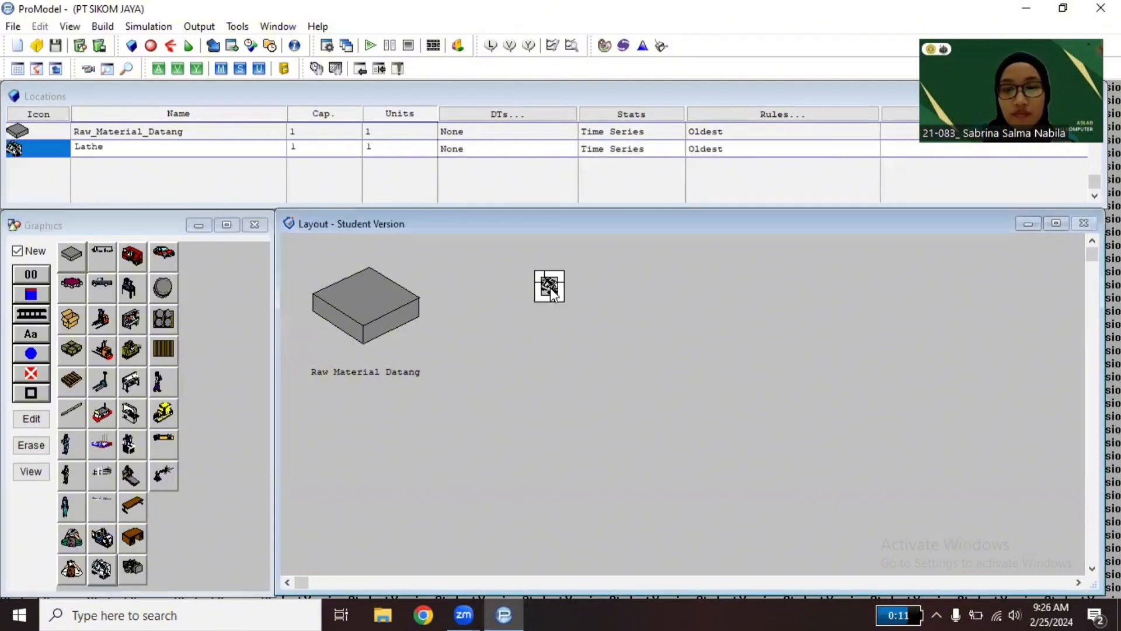
left_click_drag(564, 303, 636, 382)
left_click_drag(601, 348, 610, 331)
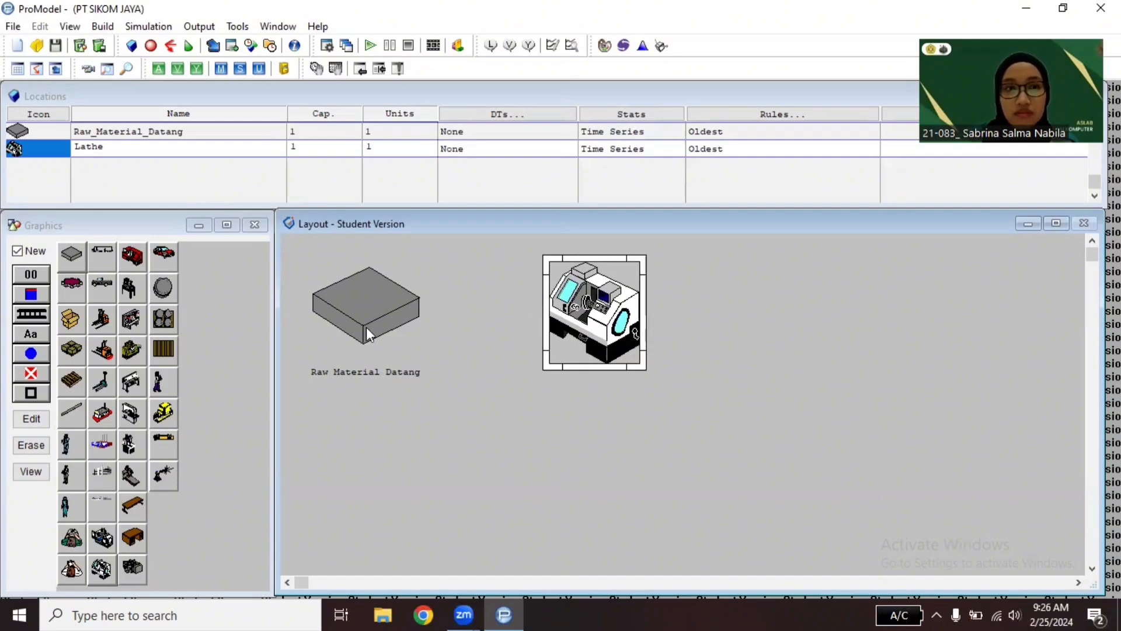
left_click(17, 253)
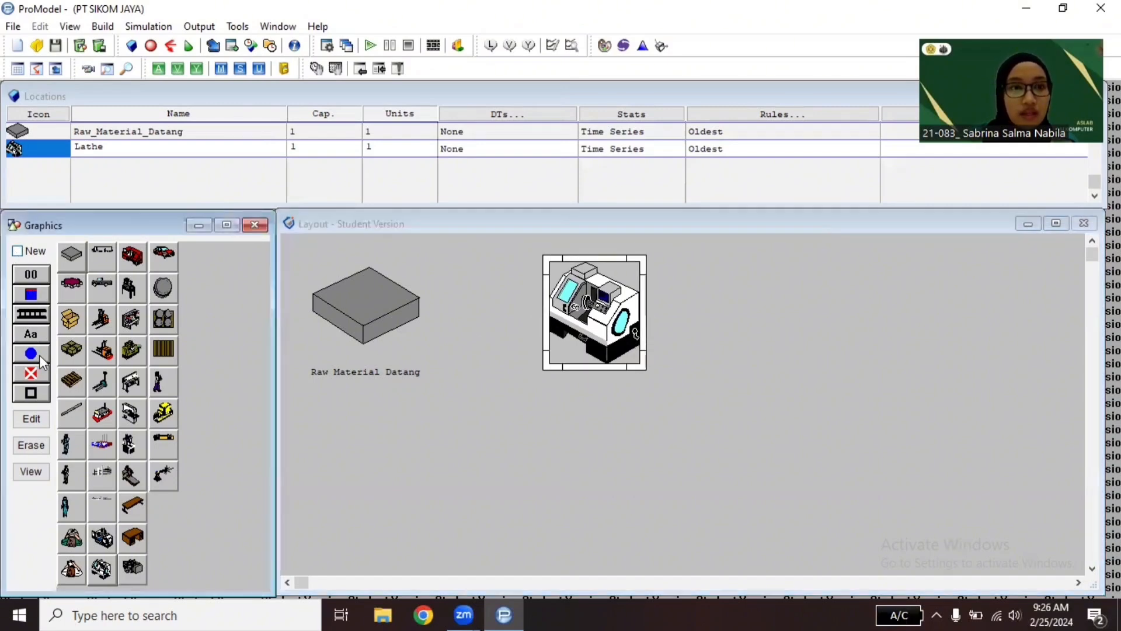
left_click(596, 385)
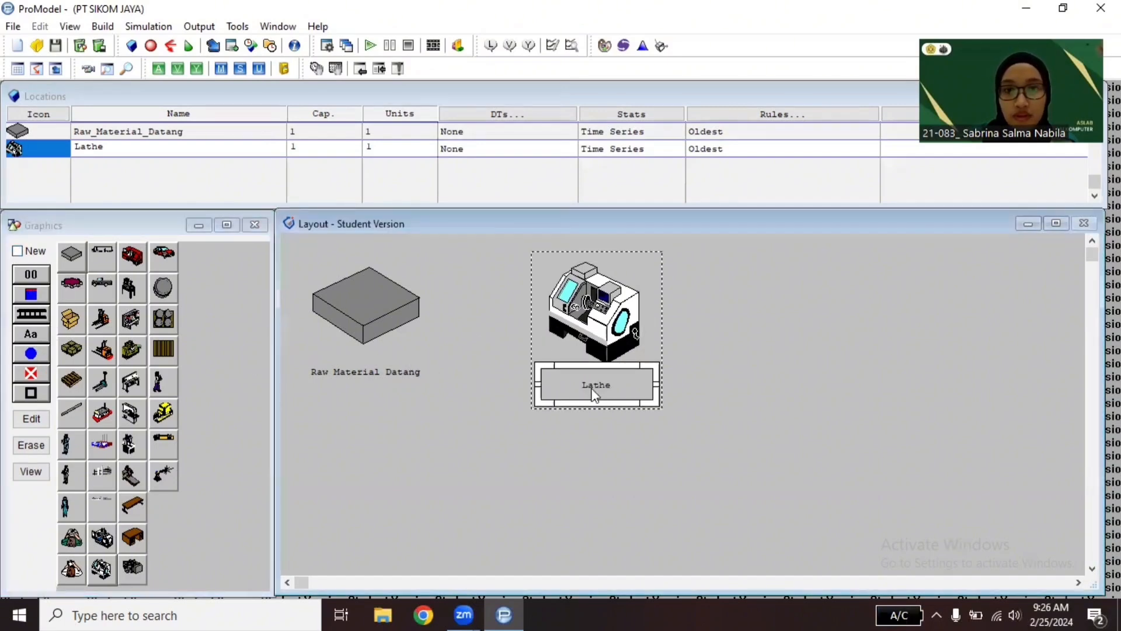
Step: Rename the lathe location as Memasukkan_Serbuk_Teh_ke_Bag
left_click(71, 149)
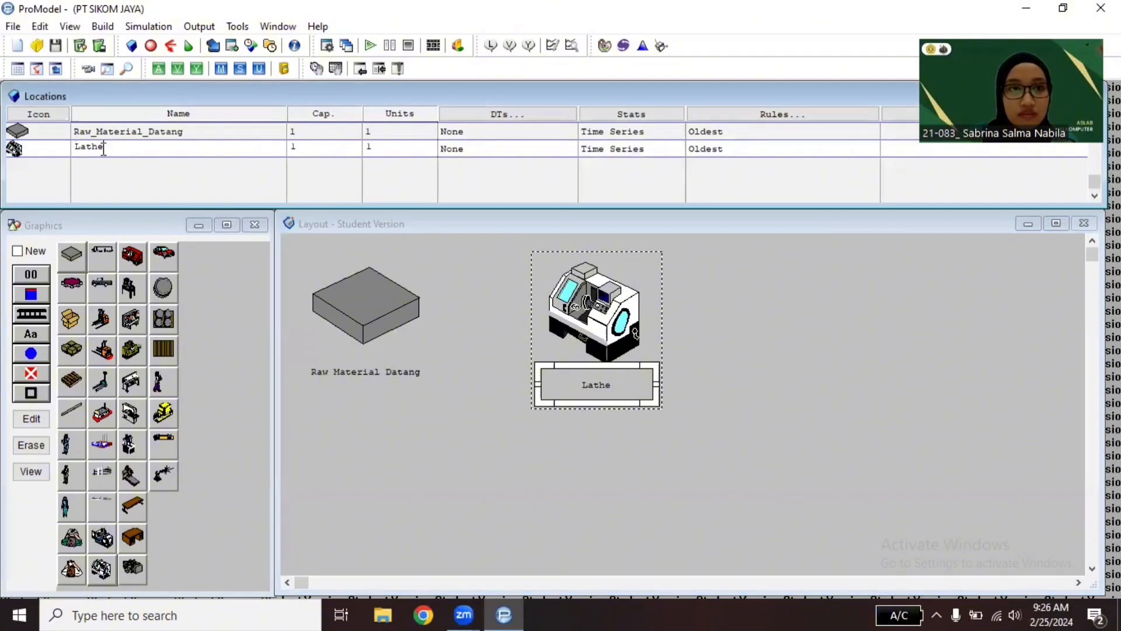
type("Me")
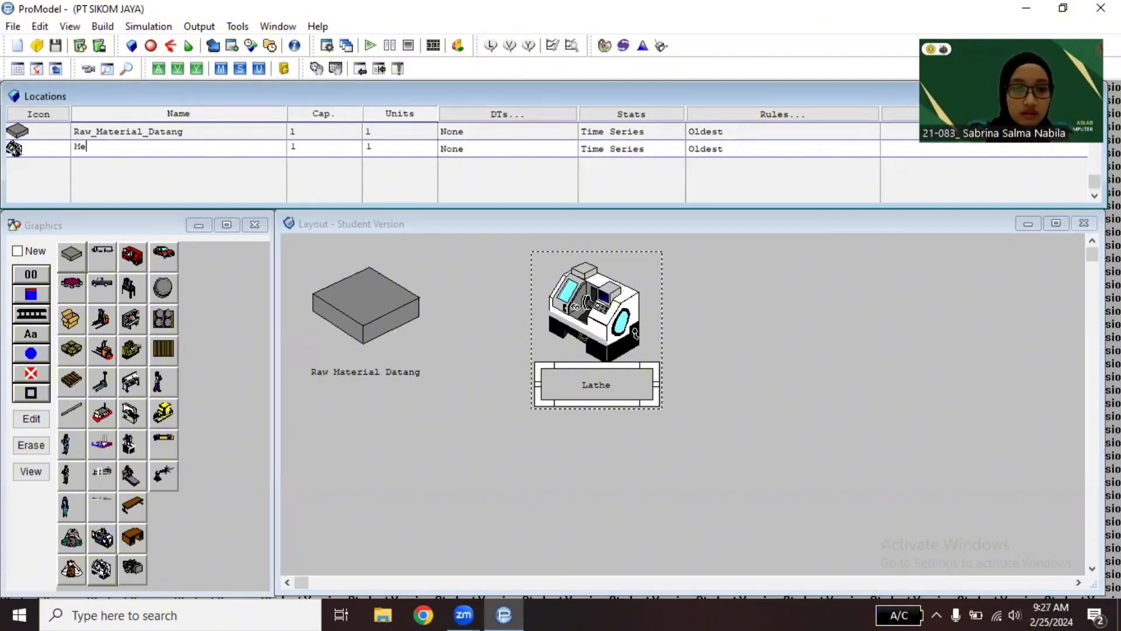
type("masukkan_")
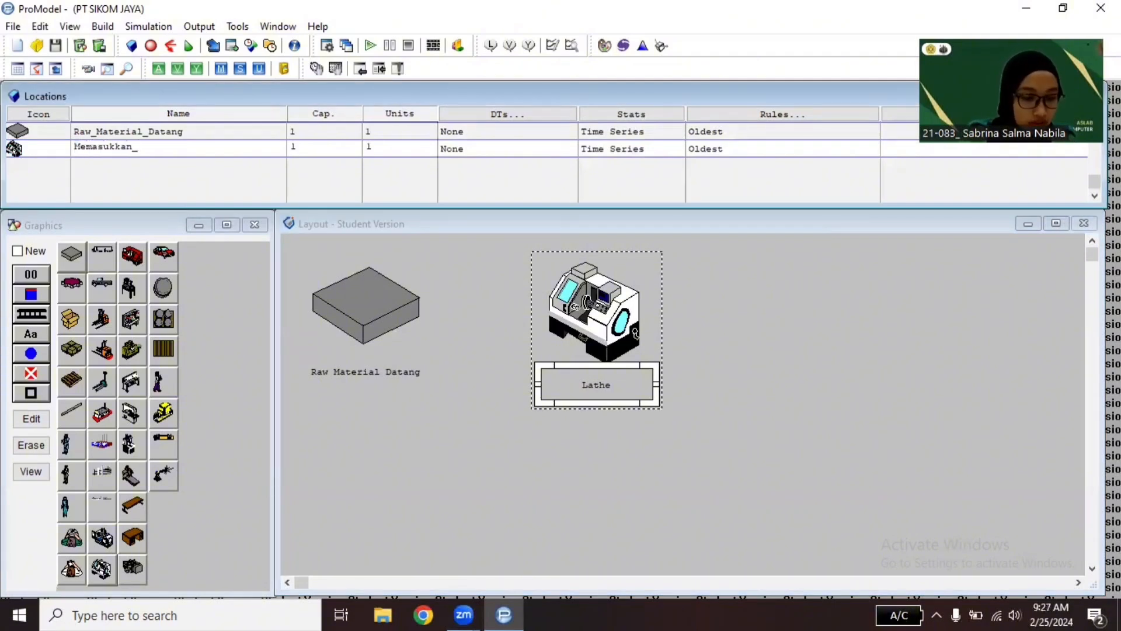
type("Serbu")
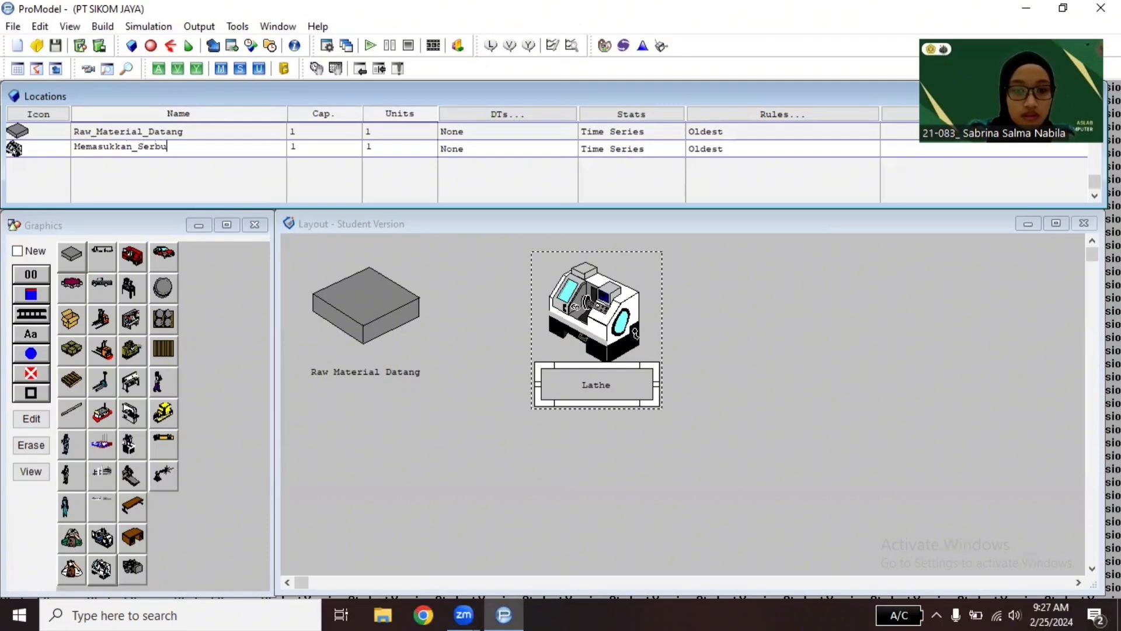
type("k_Teh_Ke")
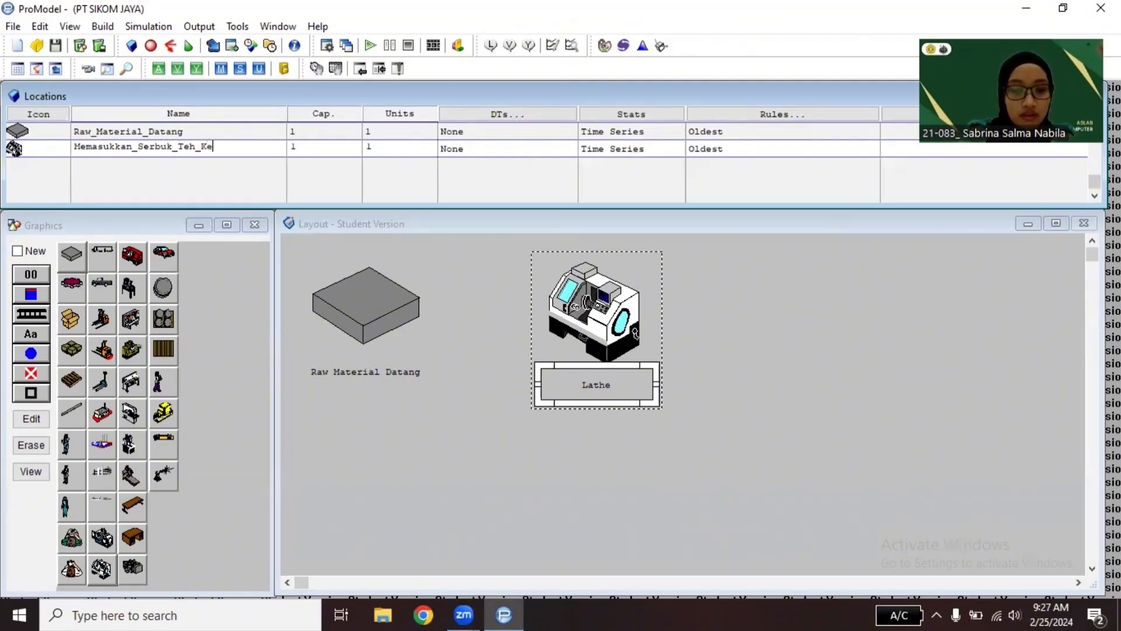
key("BackSpace")
key("BackSpace")
type("k")
key("BackSpace")
type("ke_")
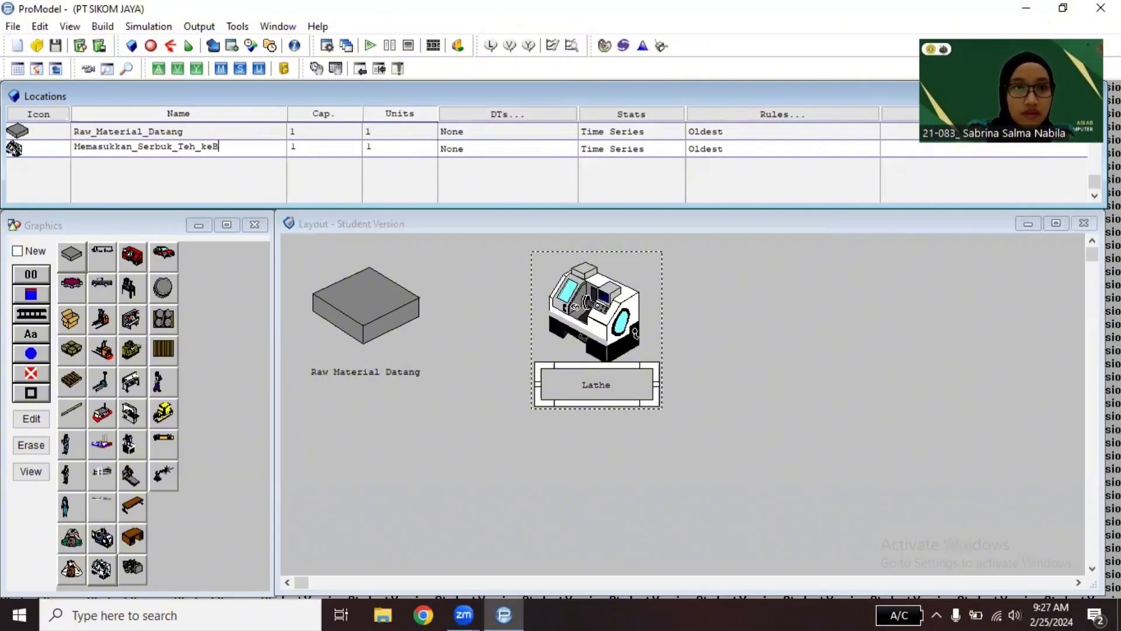
type("Bag")
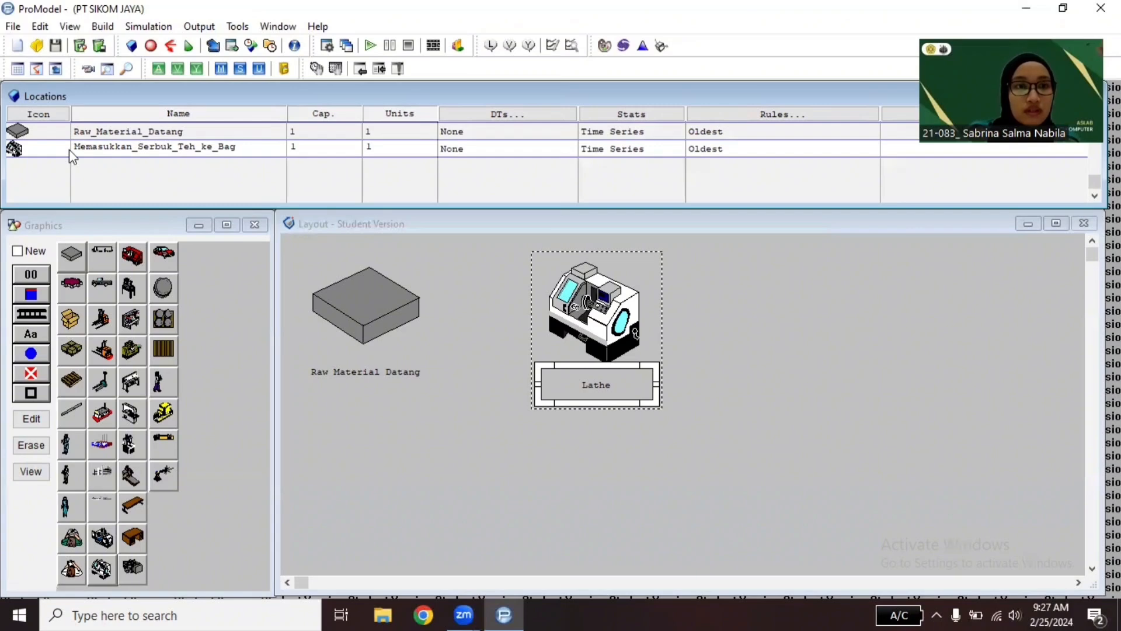
Step: Place a new Mill location to the right of the lathe graphic, enlarge it, and align it with the other graphics
key("Return")
left_click(18, 255)
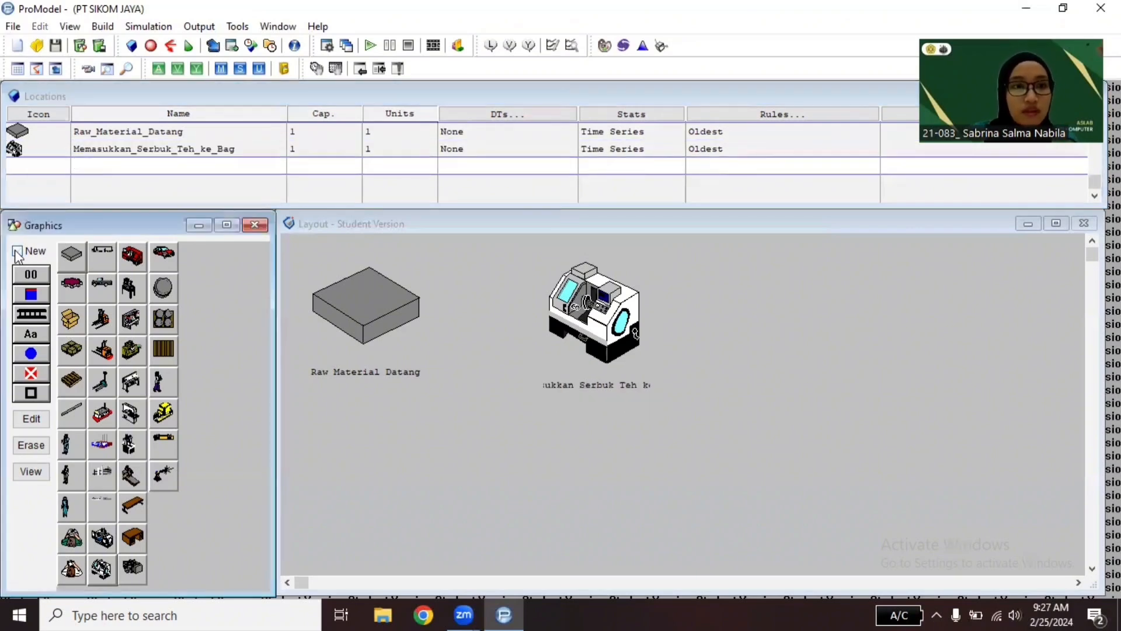
left_click(17, 255)
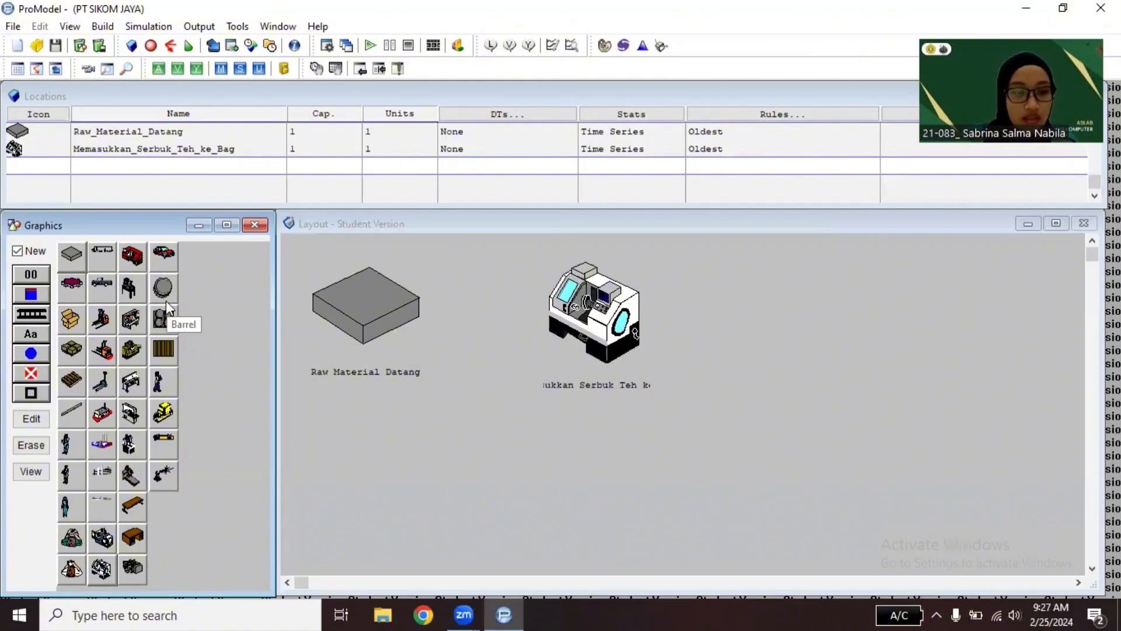
left_click(104, 542)
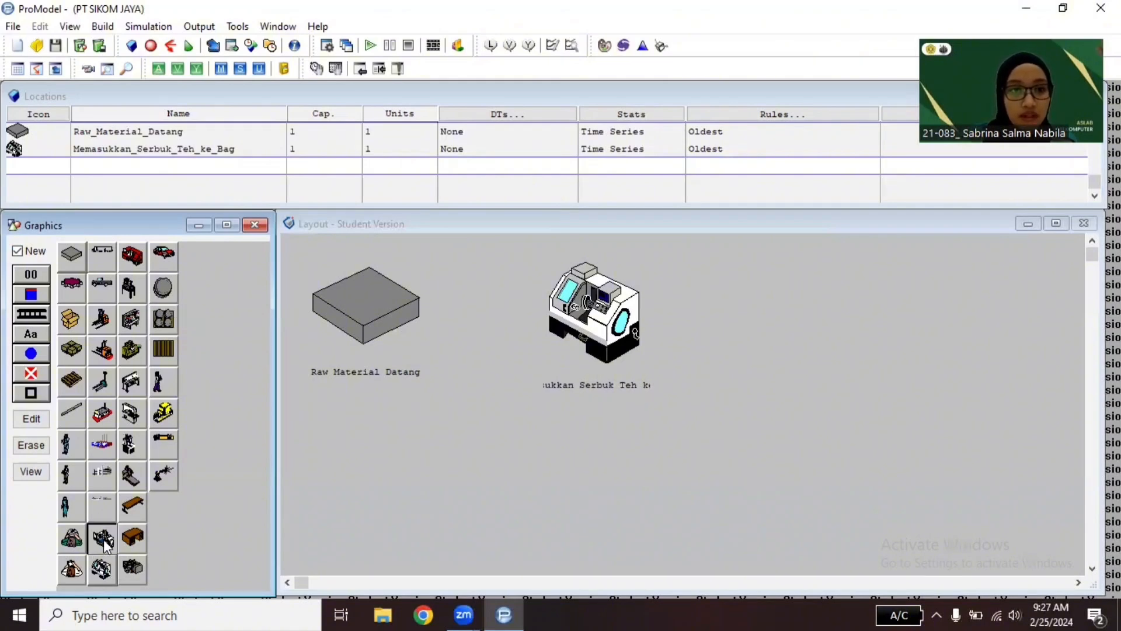
left_click(783, 295)
left_click_drag(803, 299, 910, 391)
left_click_drag(834, 351, 835, 334)
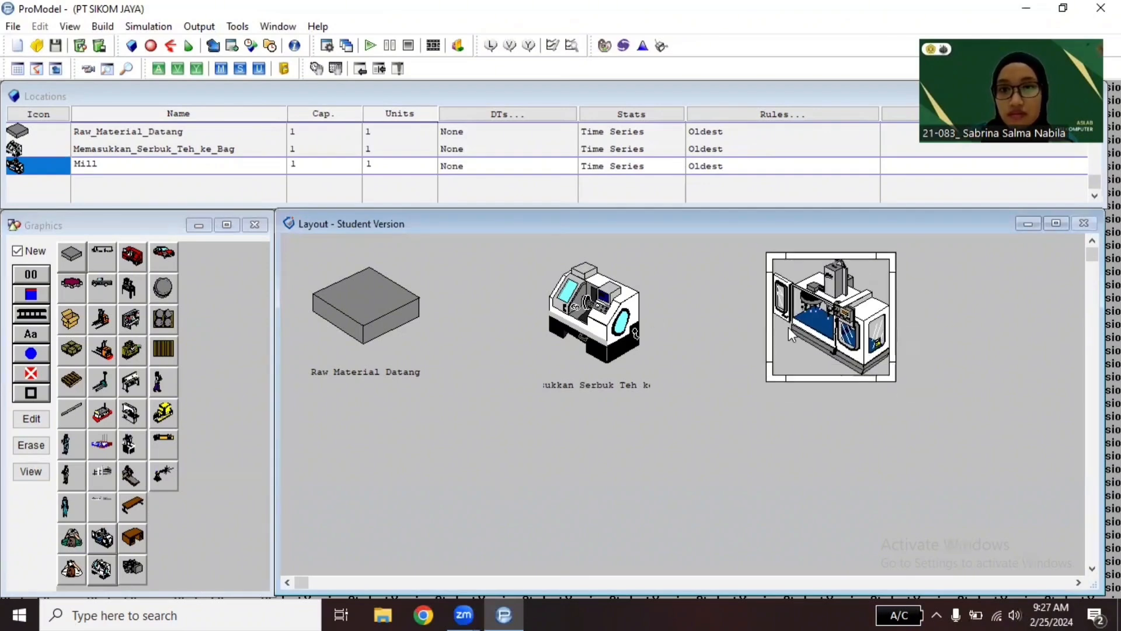
Step: Widen the Memasukkan Serbuk Teh ke Bag label to fit its full name and center it below the lathe graphic
left_click(624, 328)
left_click(636, 387)
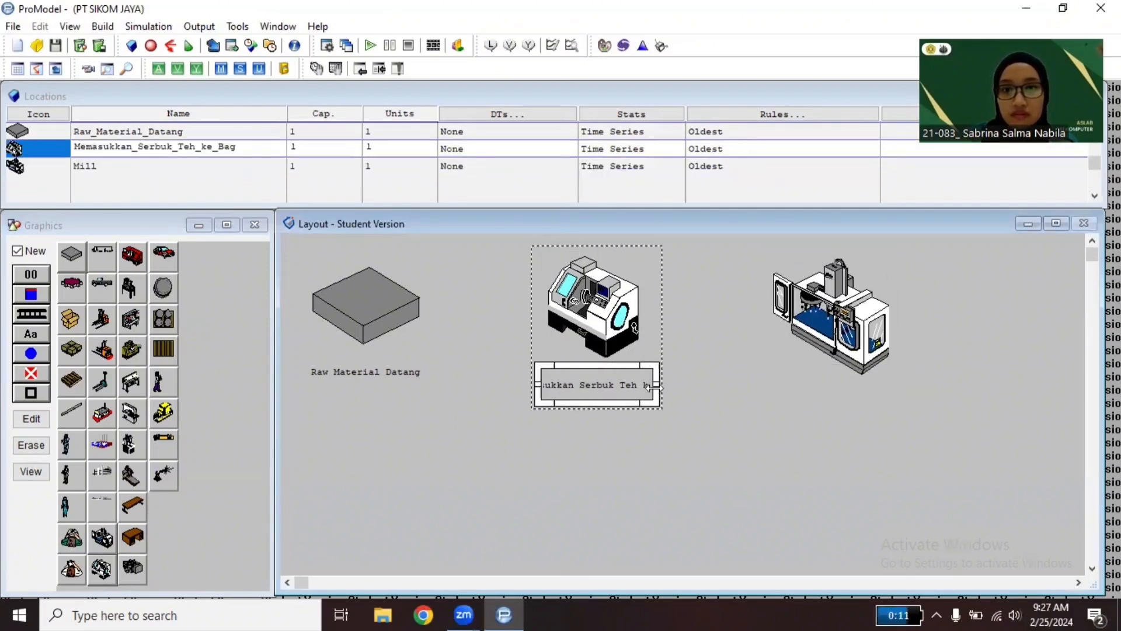
left_click_drag(653, 387, 749, 388)
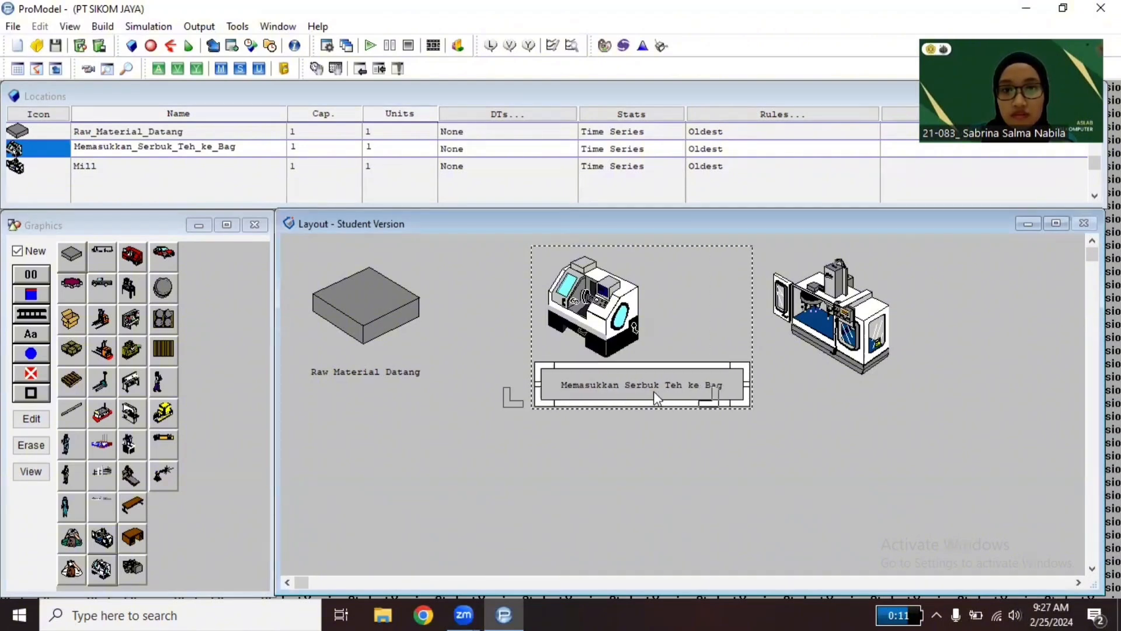
left_click_drag(654, 390, 619, 392)
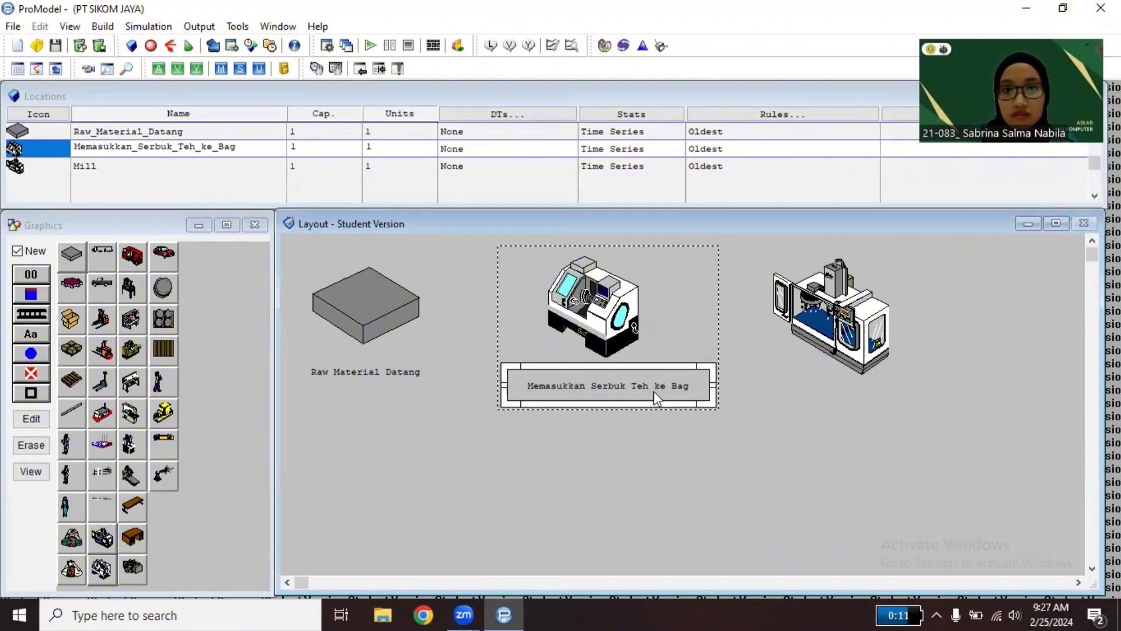
Step: Add a name label to the Mill location and center it below the mill graphic
left_click(805, 346)
left_click(25, 277)
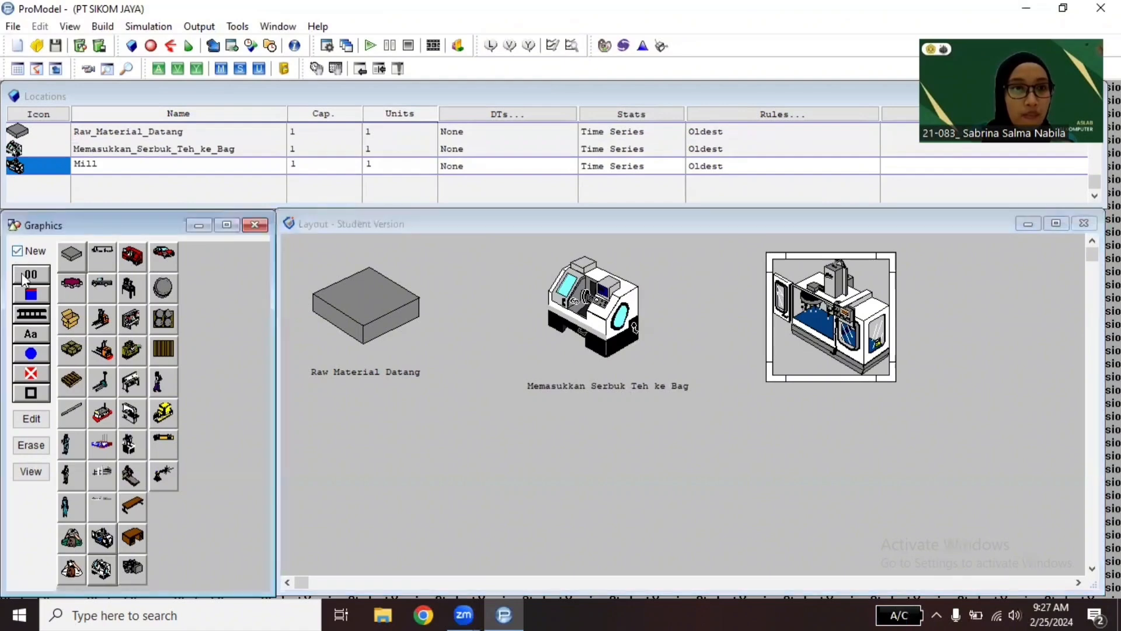
left_click(34, 331)
left_click(874, 395)
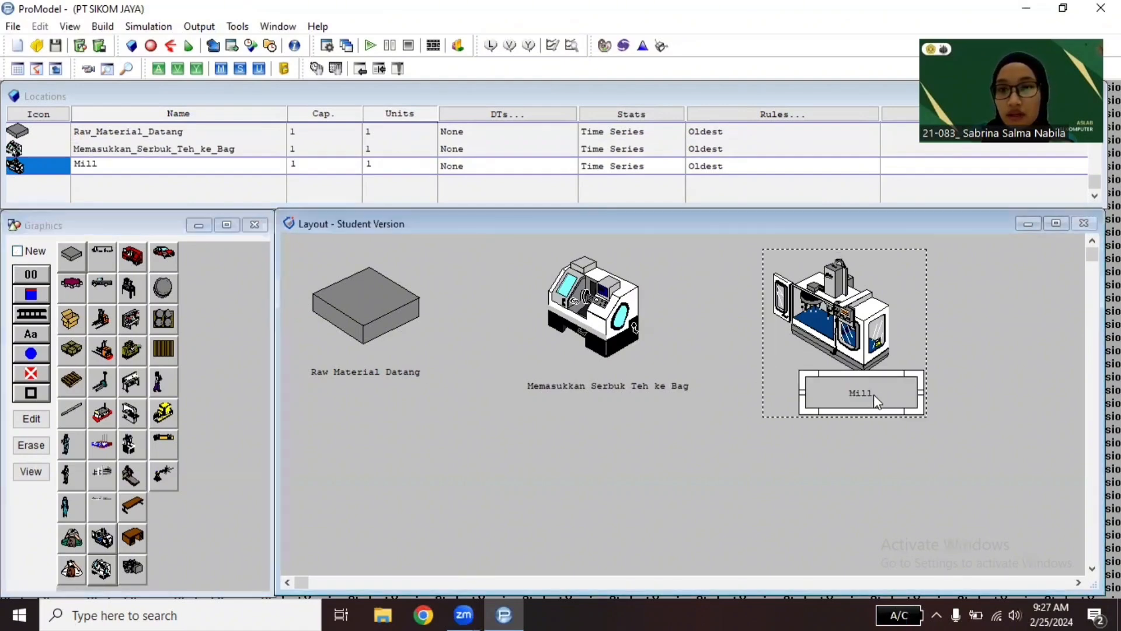
left_click_drag(873, 395, 850, 394)
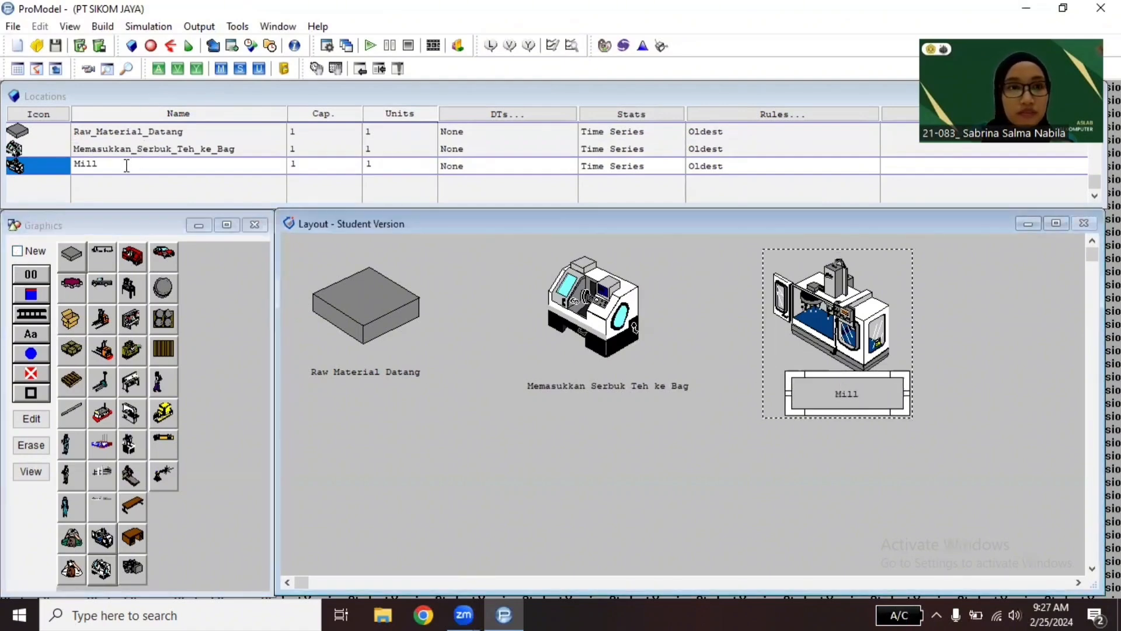
Step: Rename the Mill location as Pemasangan_Tali_Teh_dan_Pengepresan
left_click(82, 165)
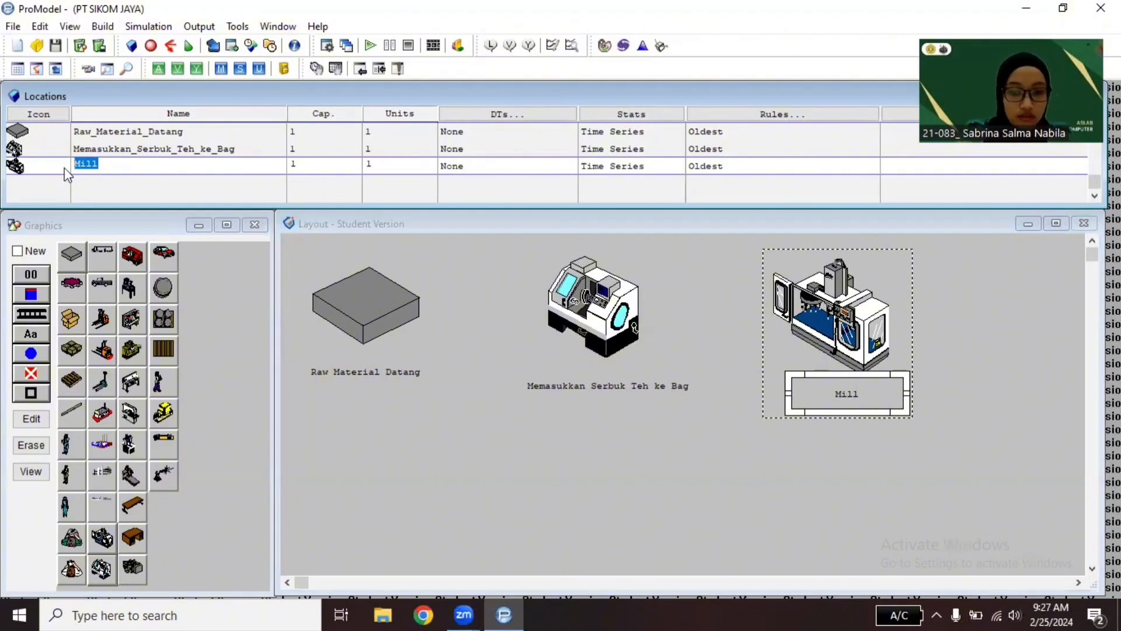
type("Pemasangan")
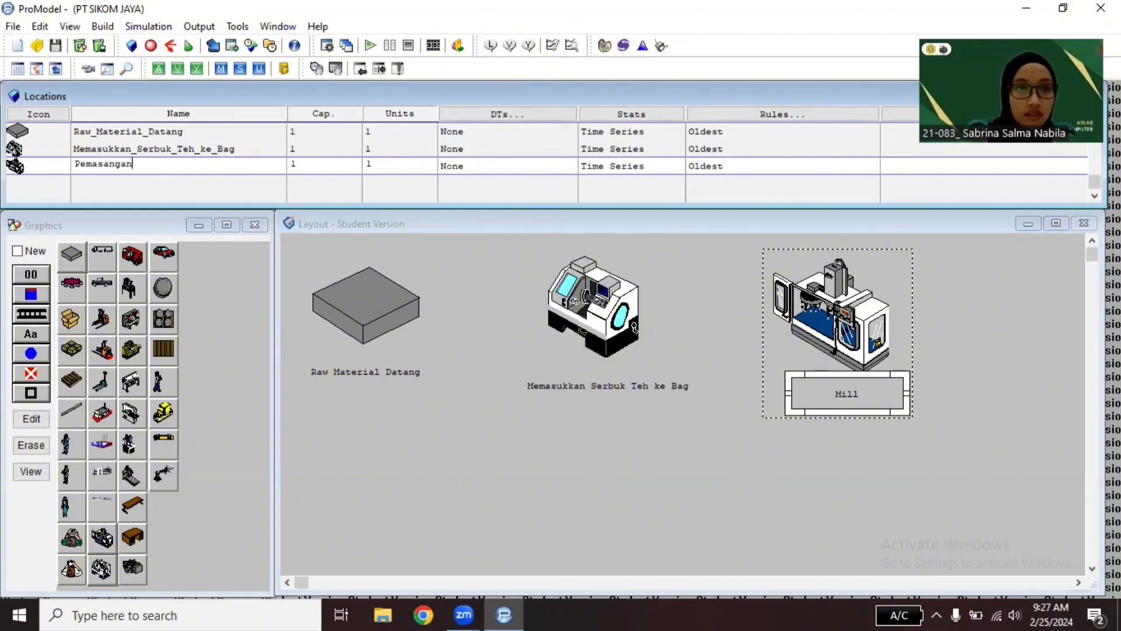
type("_Tali")
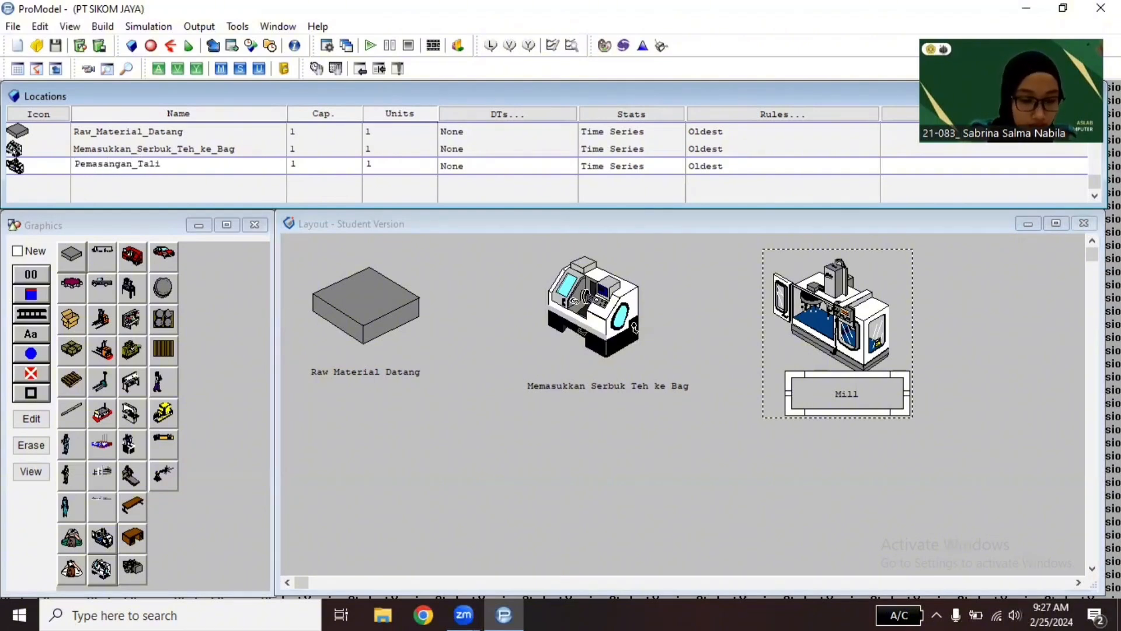
type("_Te")
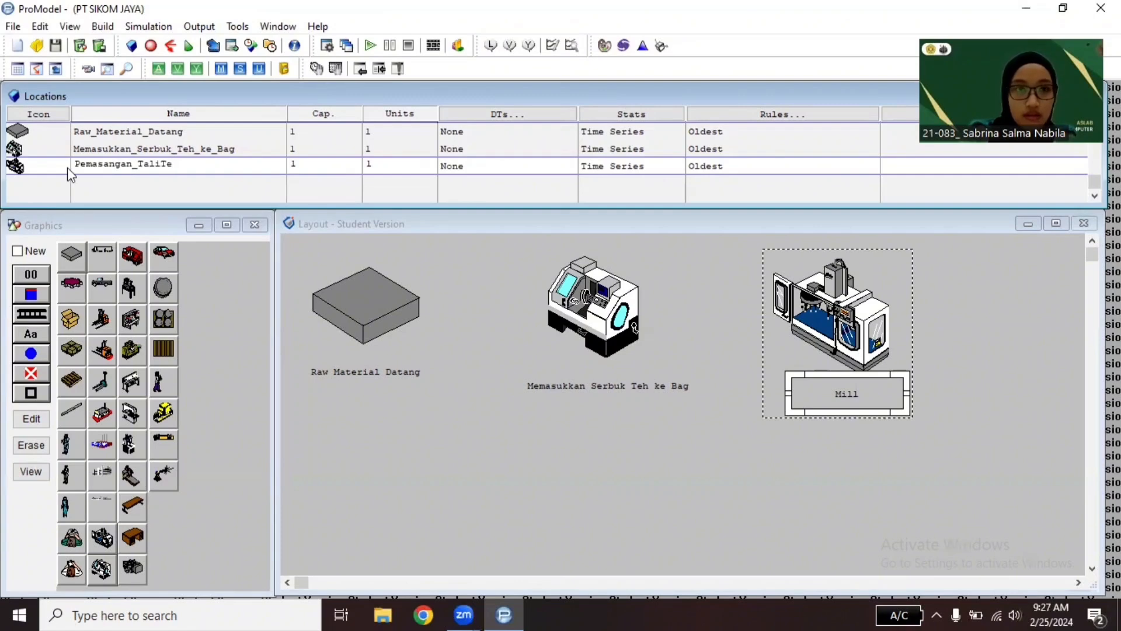
key("BackSpace")
key("BackSpace")
type("_Teh")
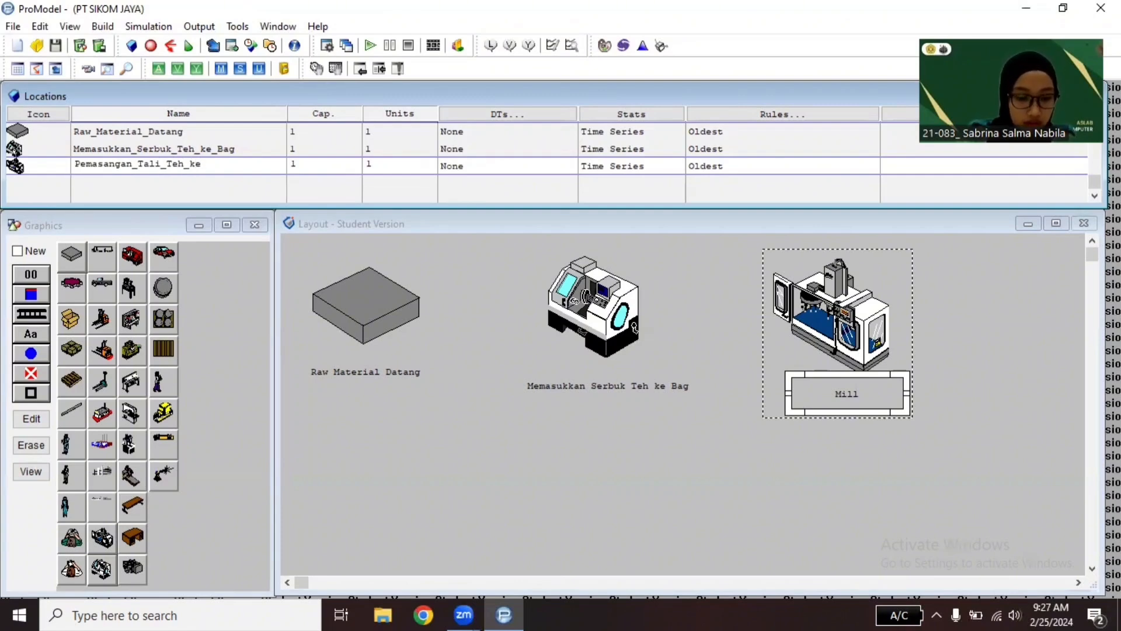
type("_dan_P")
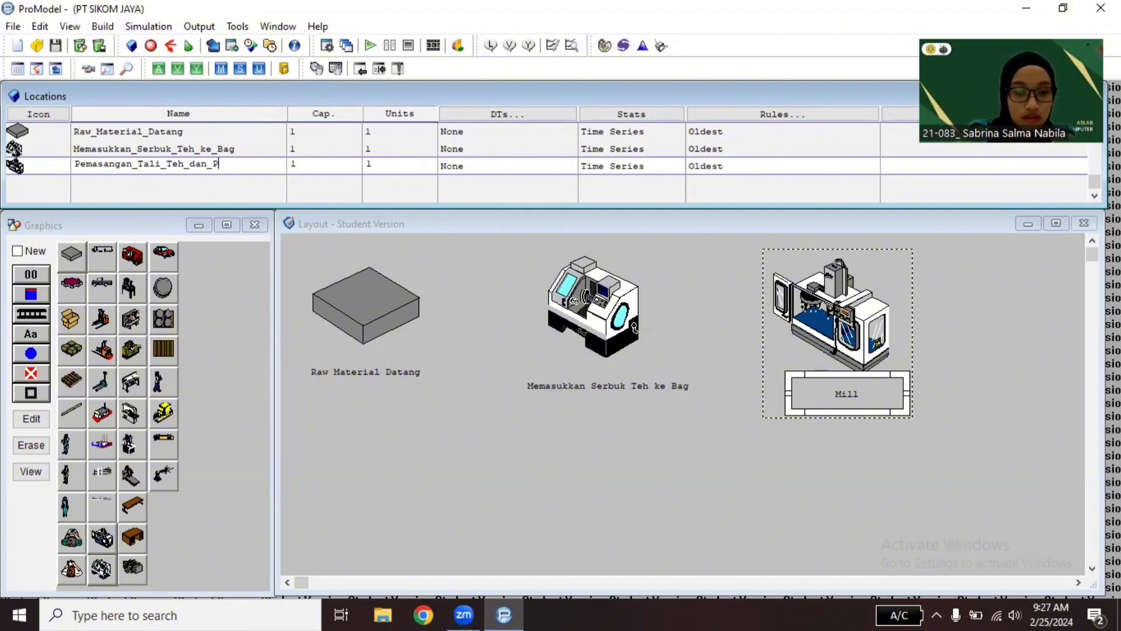
type("engepres")
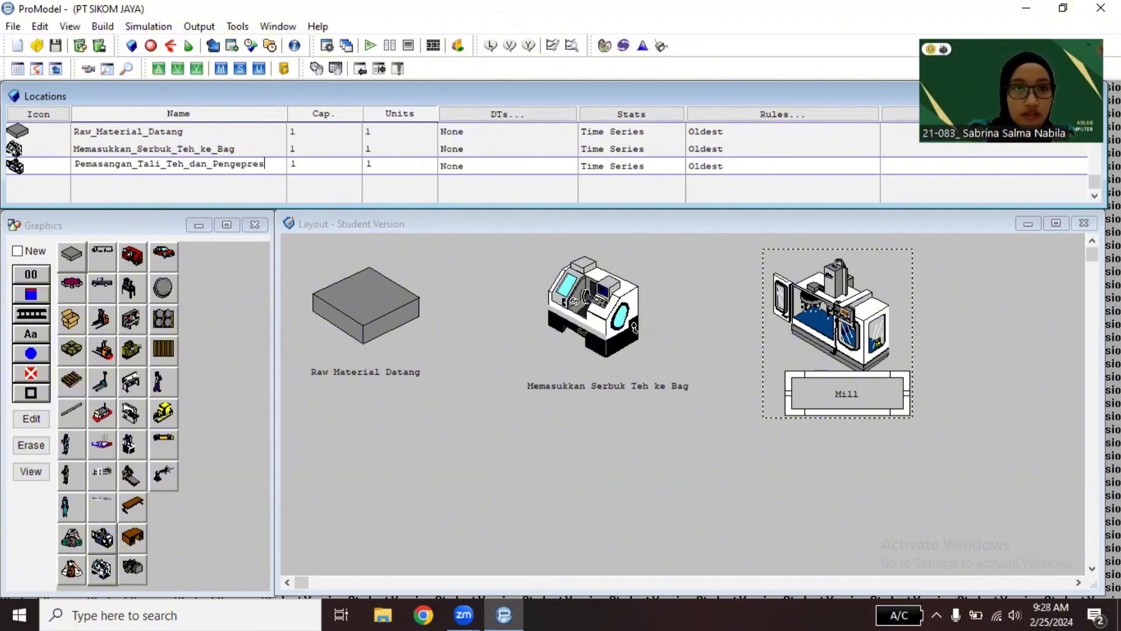
type("an")
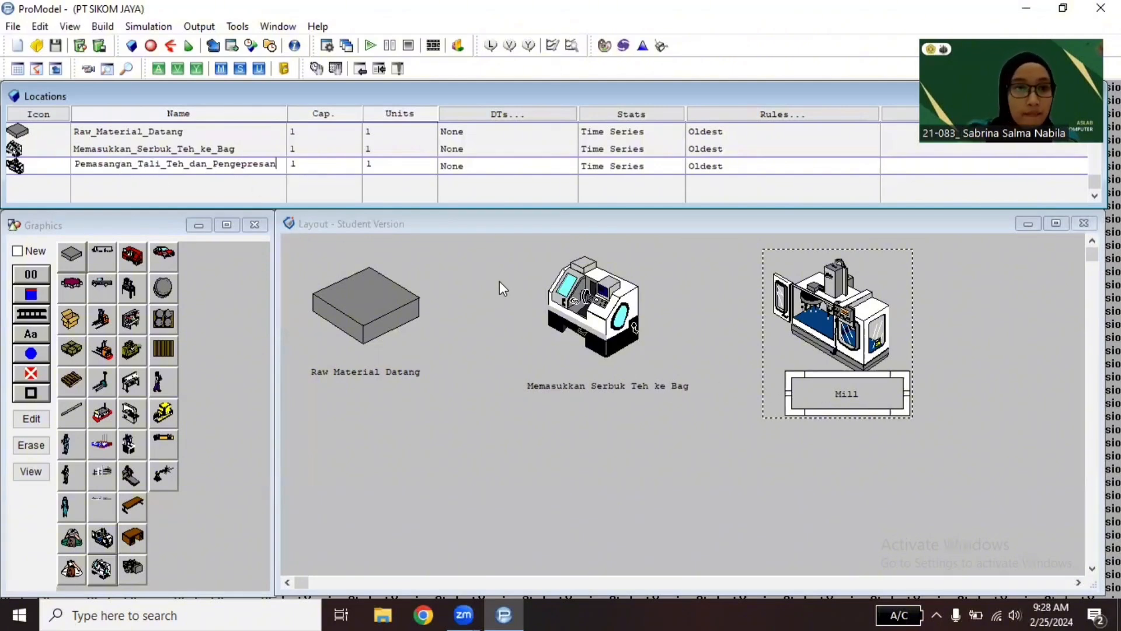
key("Return")
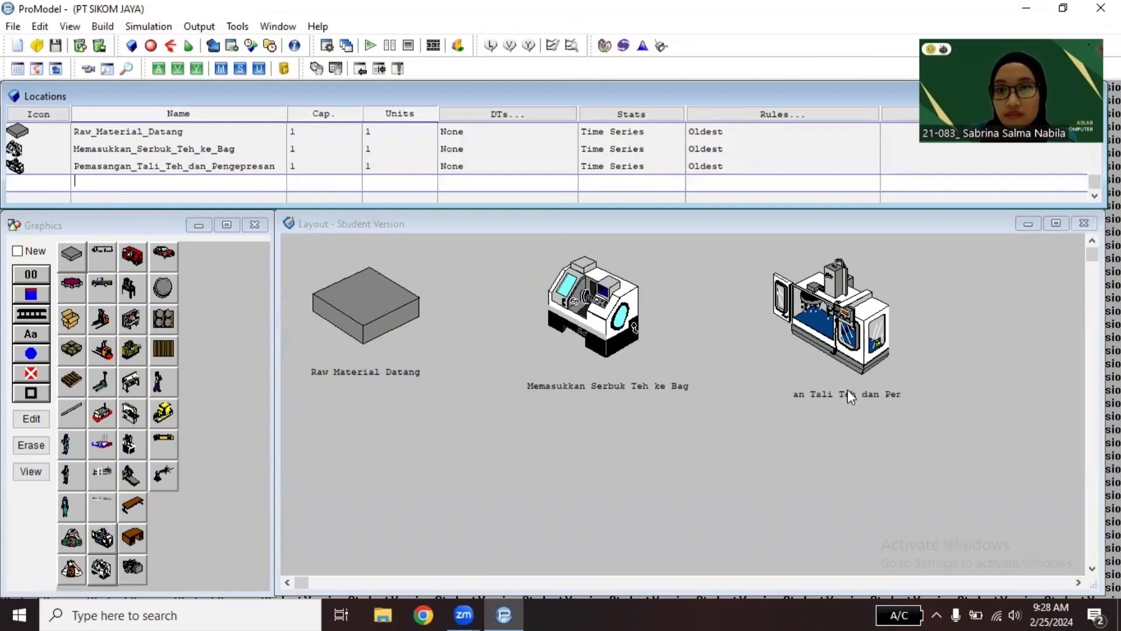
Step: Widen the Pemasangan Tali Teh dan Pengepresan label to fit its full name and center the mill graphic above it
left_click(848, 396)
left_click_drag(906, 397, 934, 402)
left_click(898, 308)
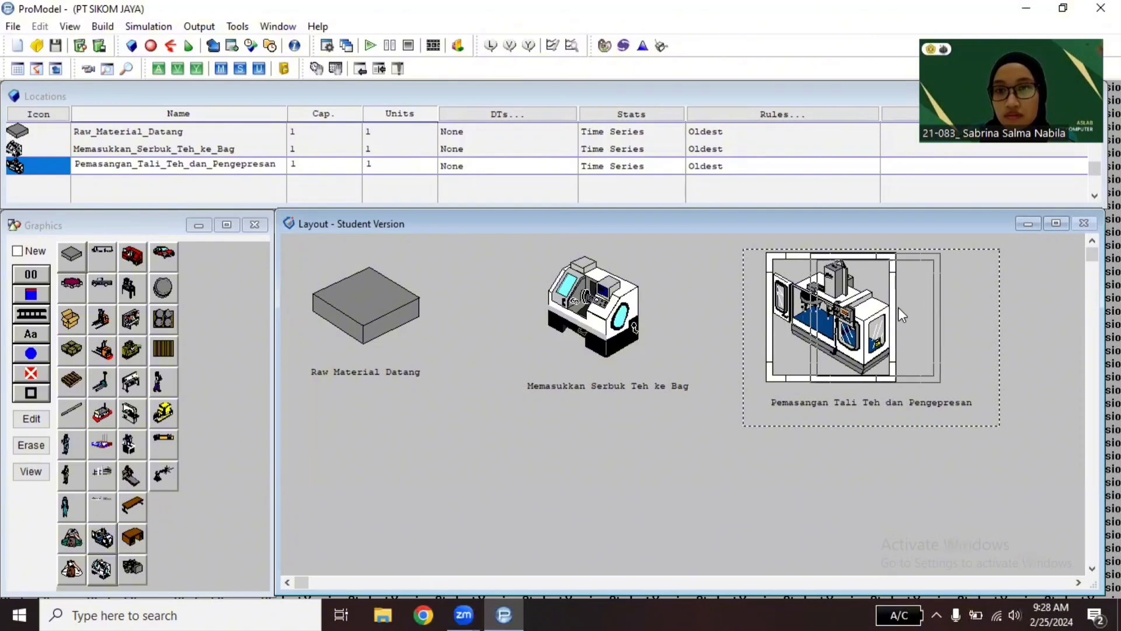
left_click_drag(899, 308, 898, 307)
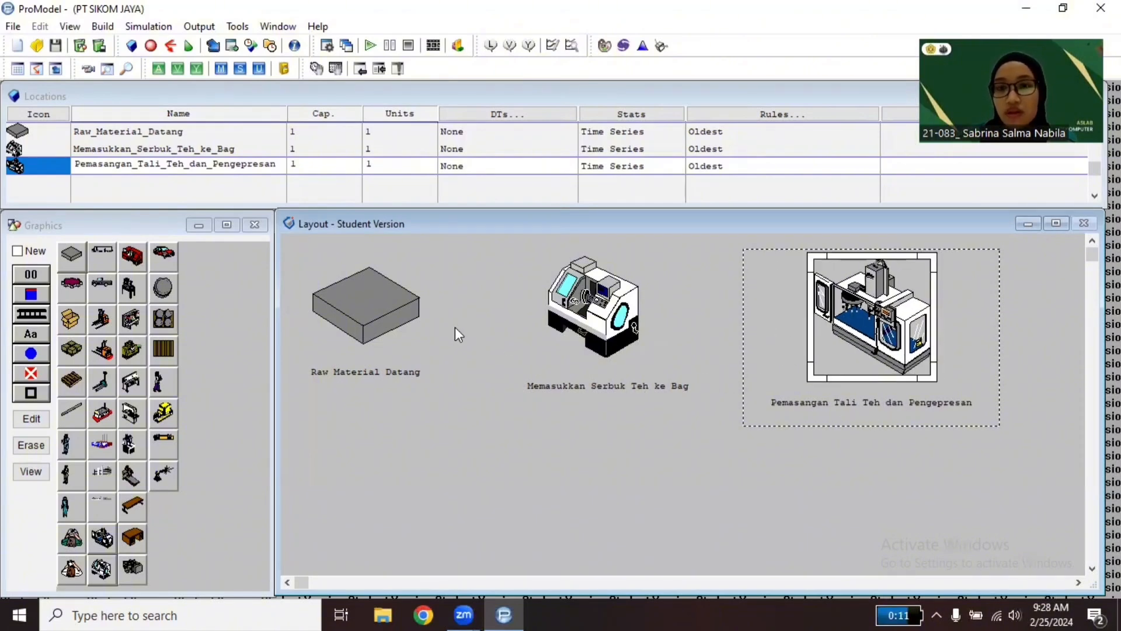
Step: Place a new Box location below the mill's label, enlarge its graphic, and shift it closer to the mill
left_click(278, 183)
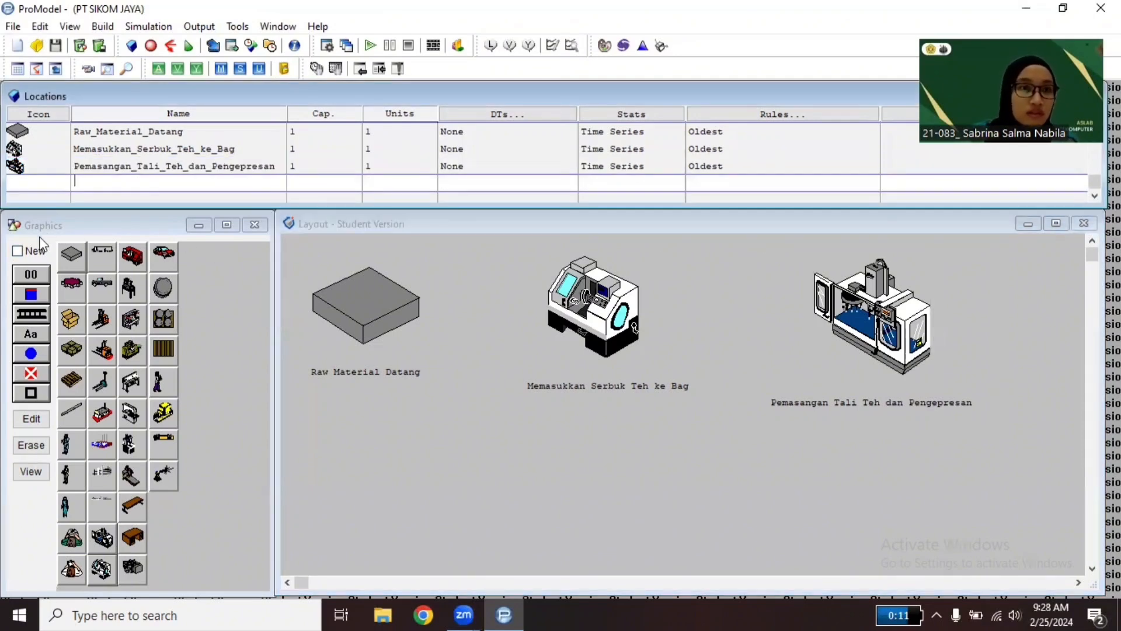
left_click(17, 250)
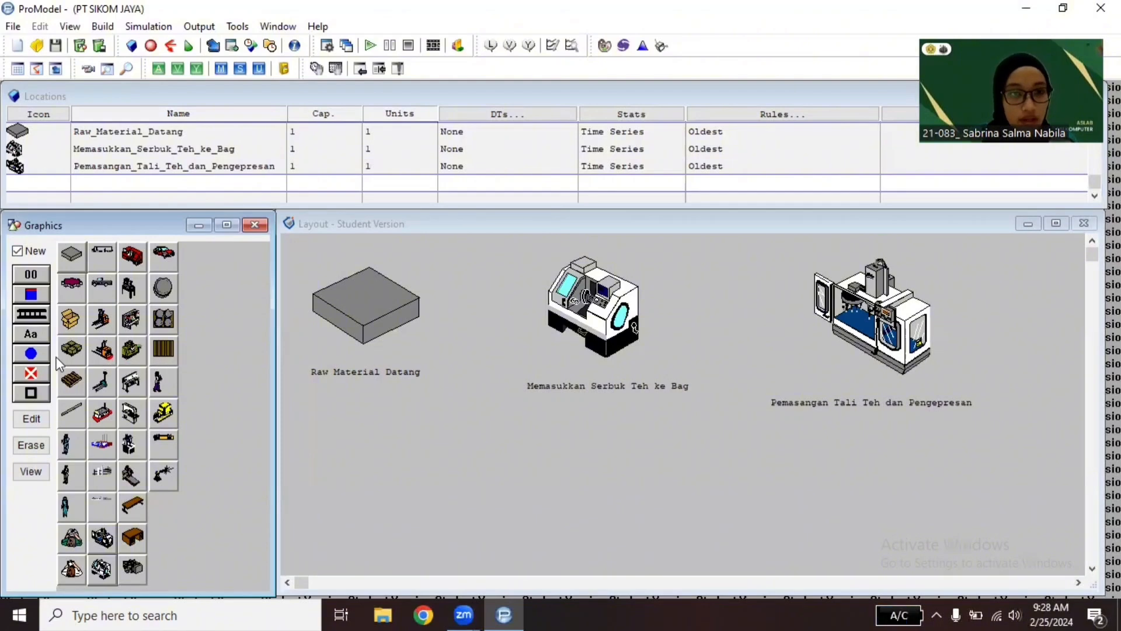
left_click(68, 325)
left_click(879, 470)
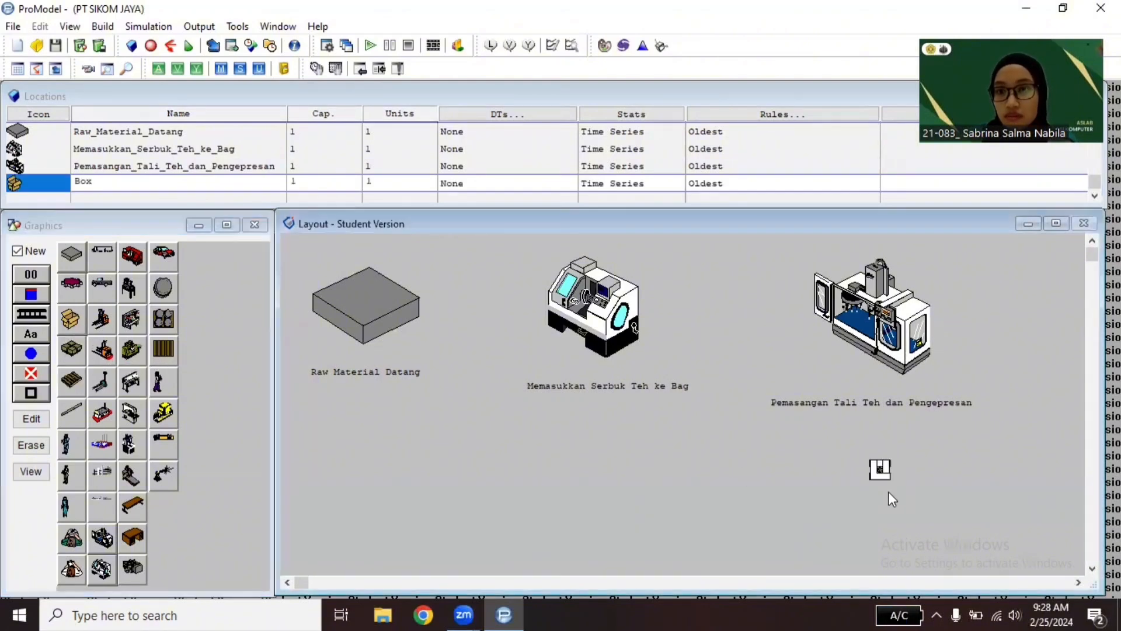
left_click_drag(889, 478, 971, 538)
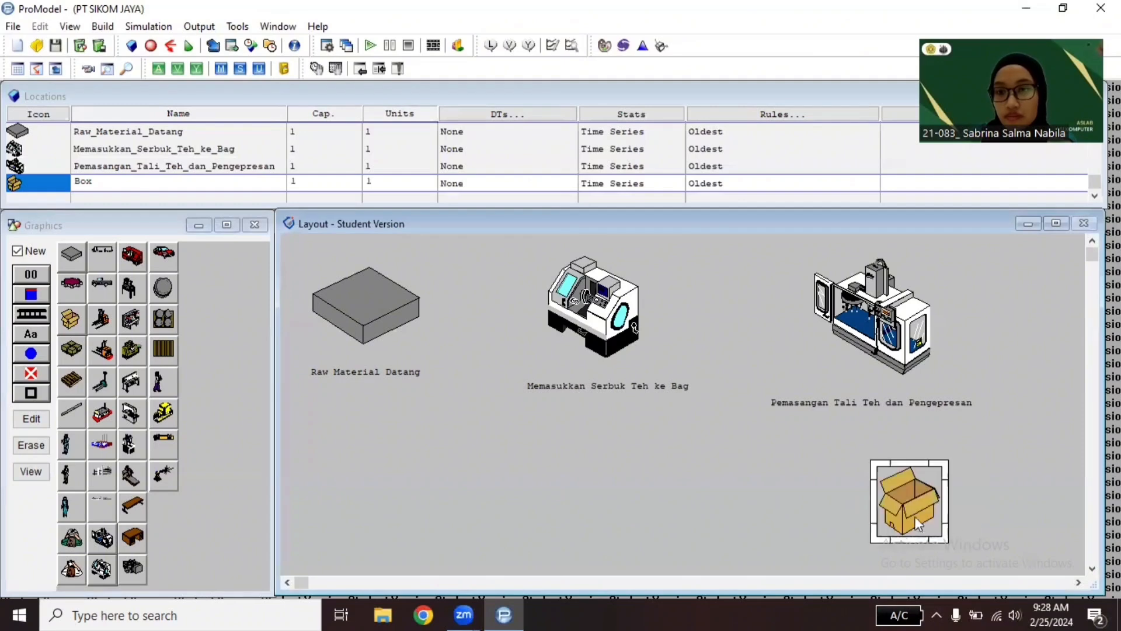
left_click_drag(902, 511, 884, 497)
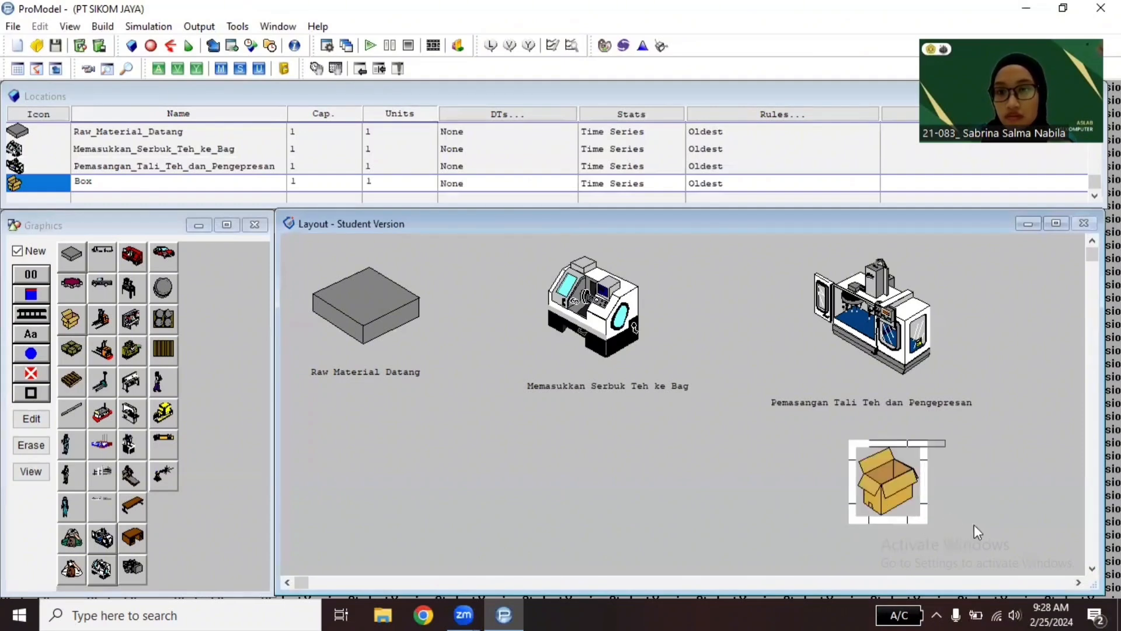
Step: Move the mill graphic and its Pemasangan Tali Teh dan Pengepresan label slightly upward to make room for the box
left_click(926, 371)
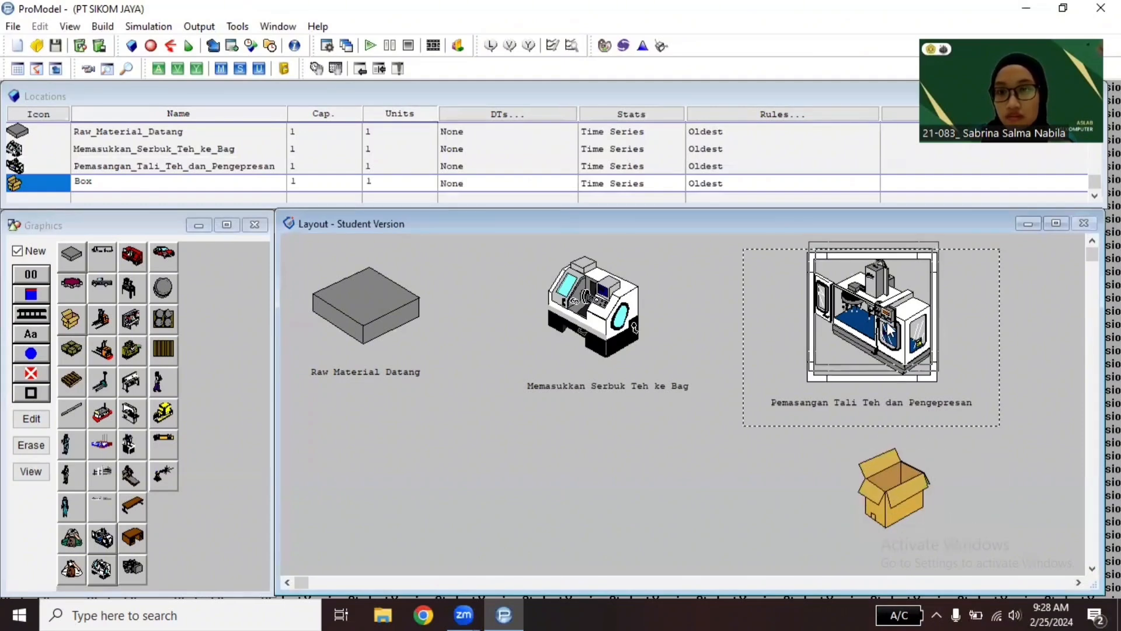
left_click(889, 403)
left_click_drag(891, 397, 892, 386)
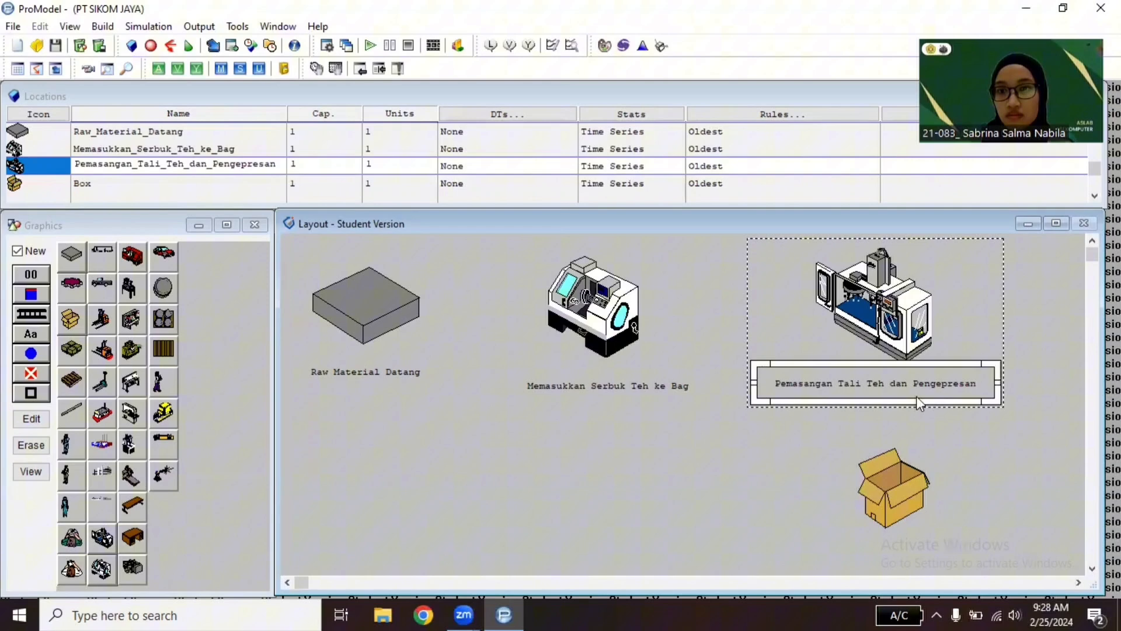
Step: Move the box graphic up, enlarge it further, and add a name label below it
left_click(894, 500)
mouse_move(892, 488)
left_mouse_down()
mouse_move(976, 530)
mouse_move(948, 530)
mouse_move(889, 486)
left_mouse_up()
left_click(38, 334)
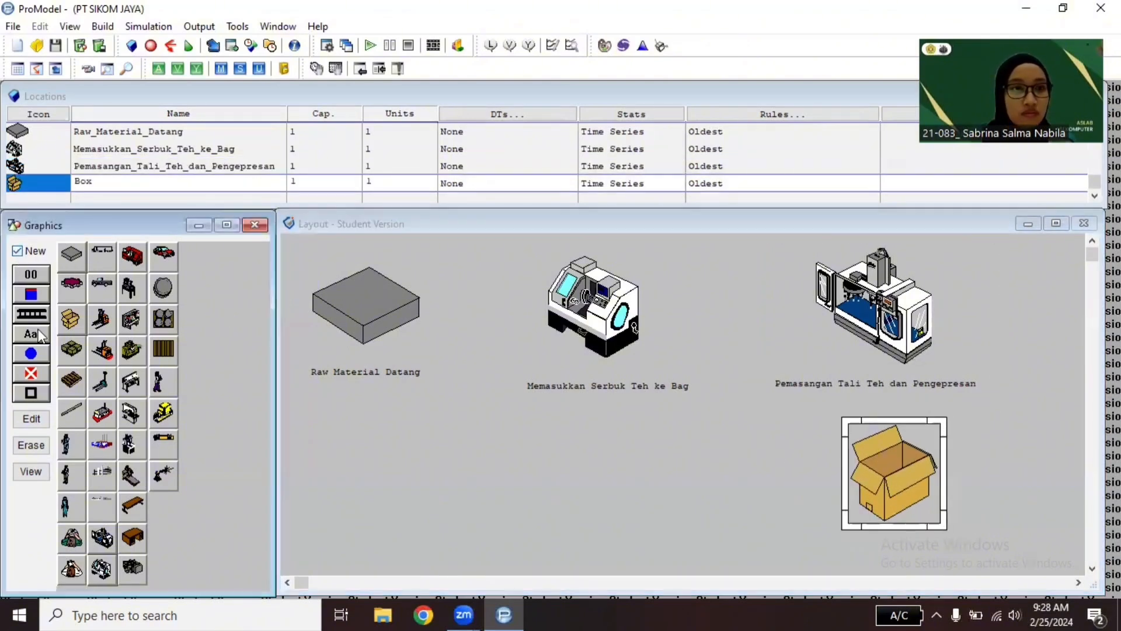
left_click(38, 341)
left_click(892, 551)
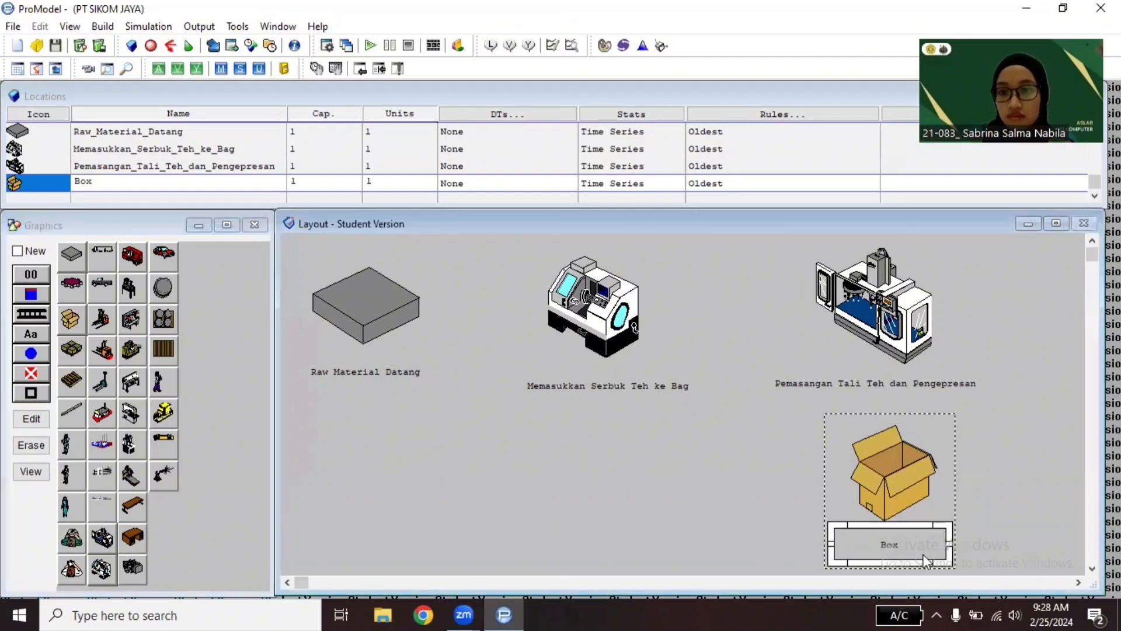
Step: Rename the Box location as Pelabelan_dan_Packaging
left_click(88, 182)
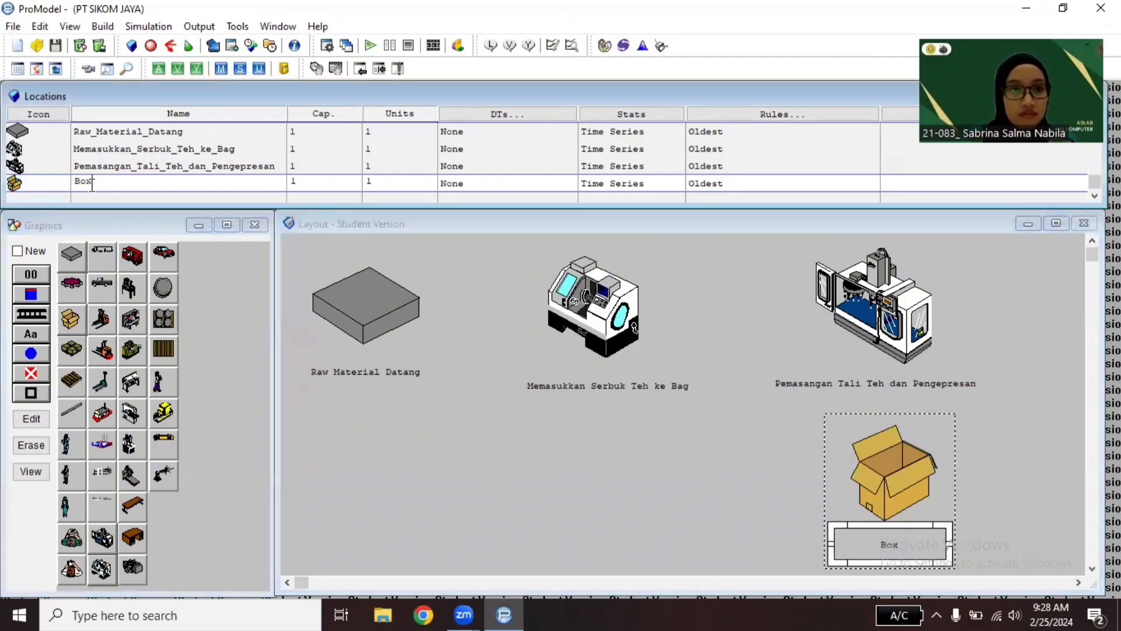
type("Pe")
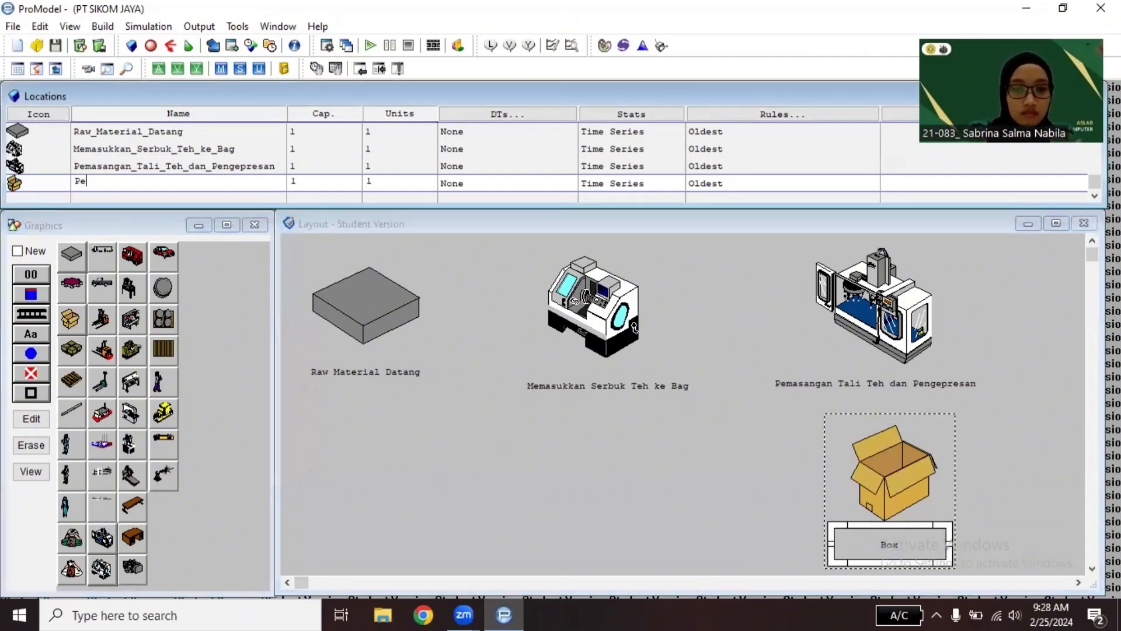
type("labelan_dan_")
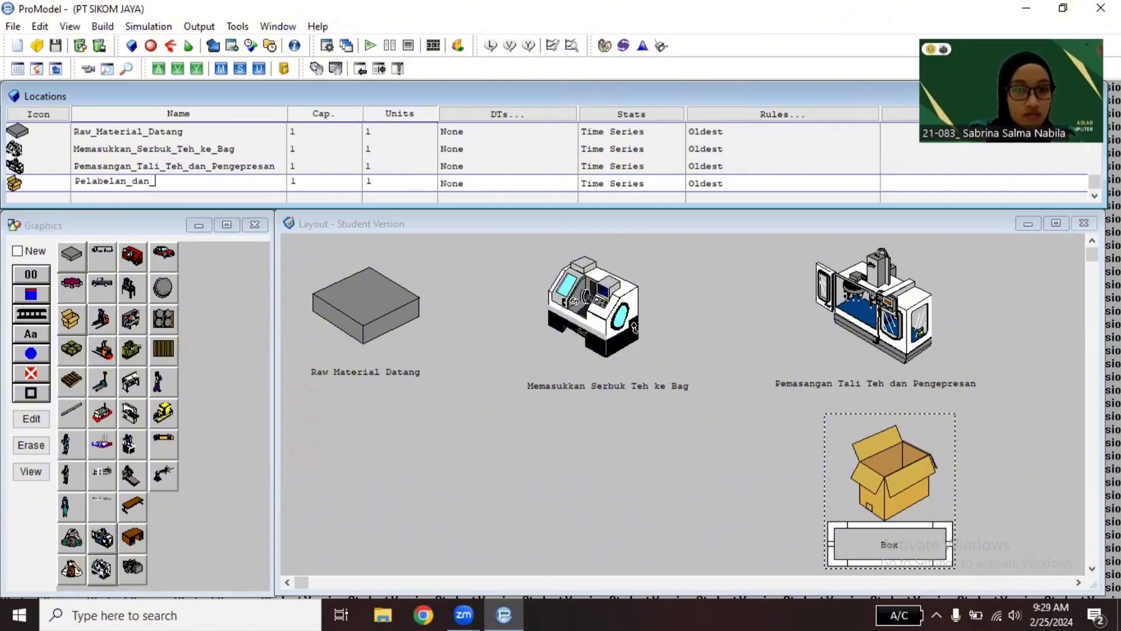
type("Packaging")
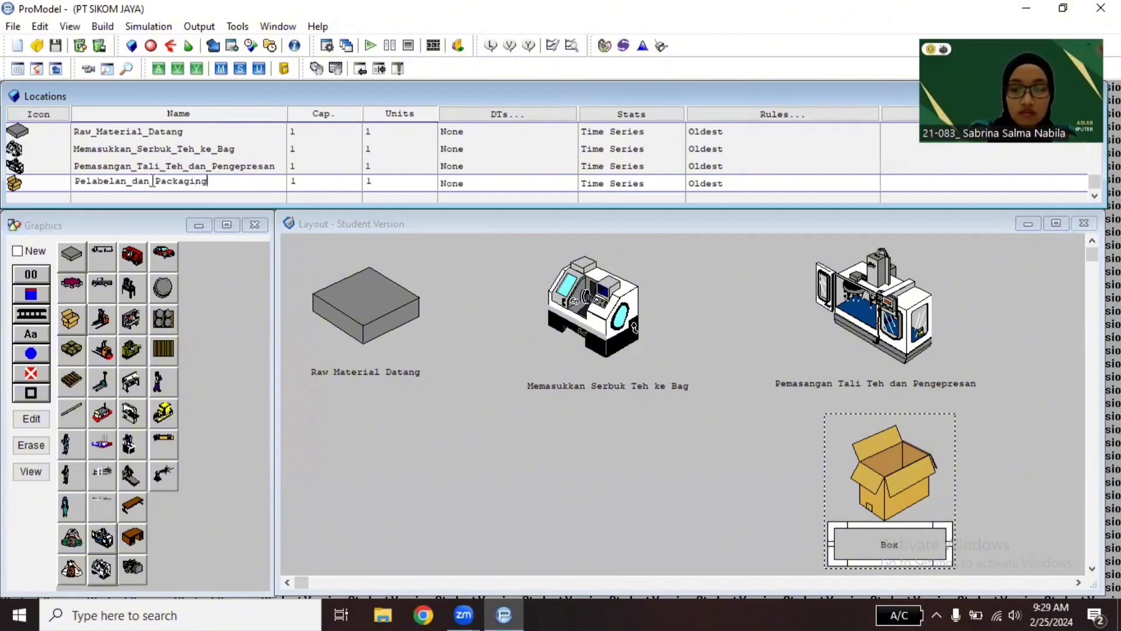
scroll(151, 179, "down", 3)
left_click(155, 186)
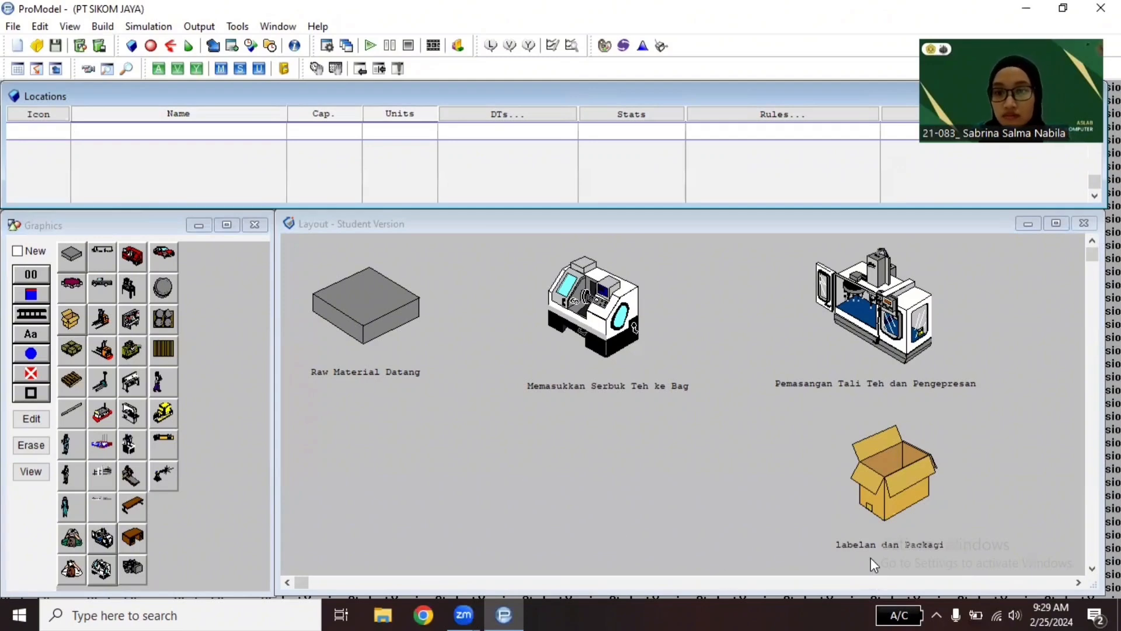
Step: Resize and centre the Pelabelan dan Packaging label so its full name fits, and shift the box graphic slightly to align above it
left_click(875, 539)
left_click_drag(952, 544, 923, 542)
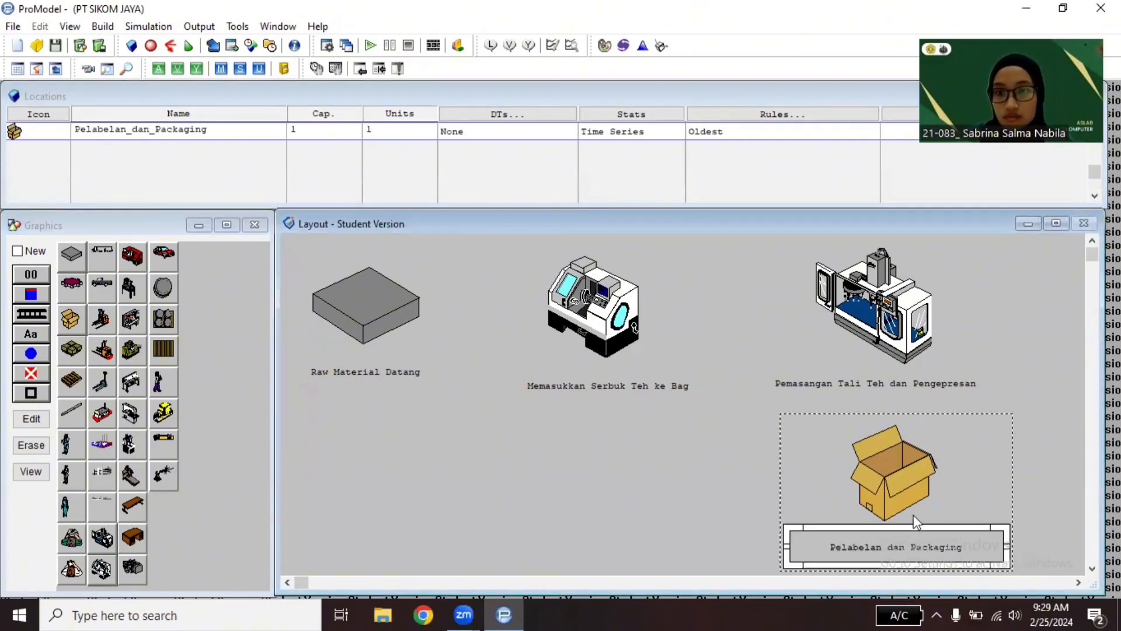
left_click_drag(885, 485, 892, 484)
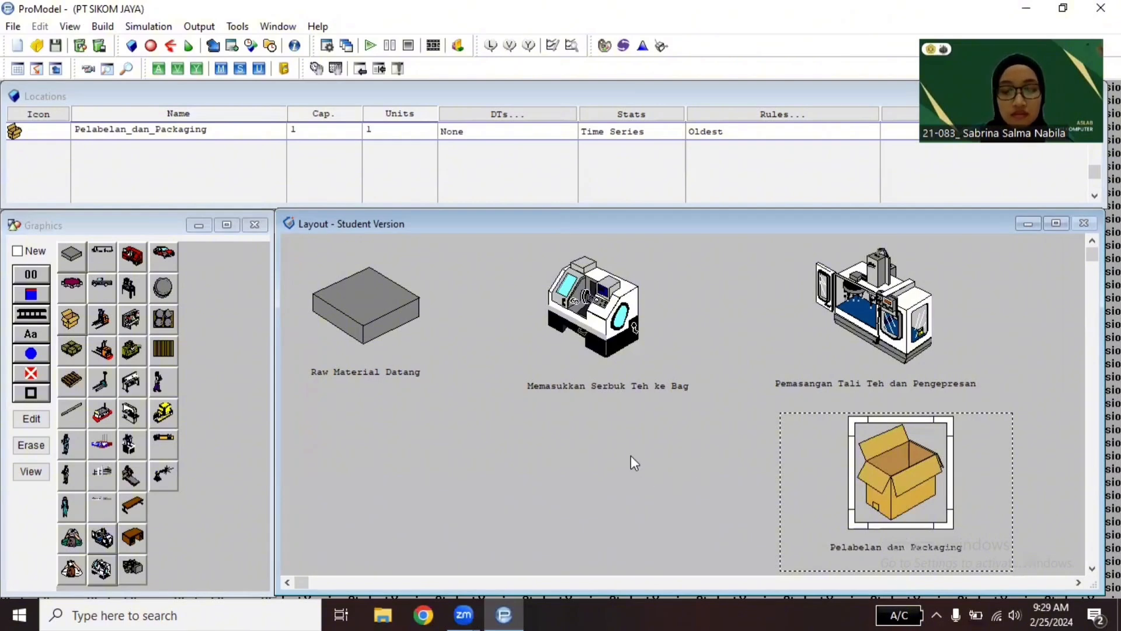
Step: Place a new Inspector location below the Memasukkan Serbuk Teh ke Bag label and enlarge its graphic
left_click(17, 250)
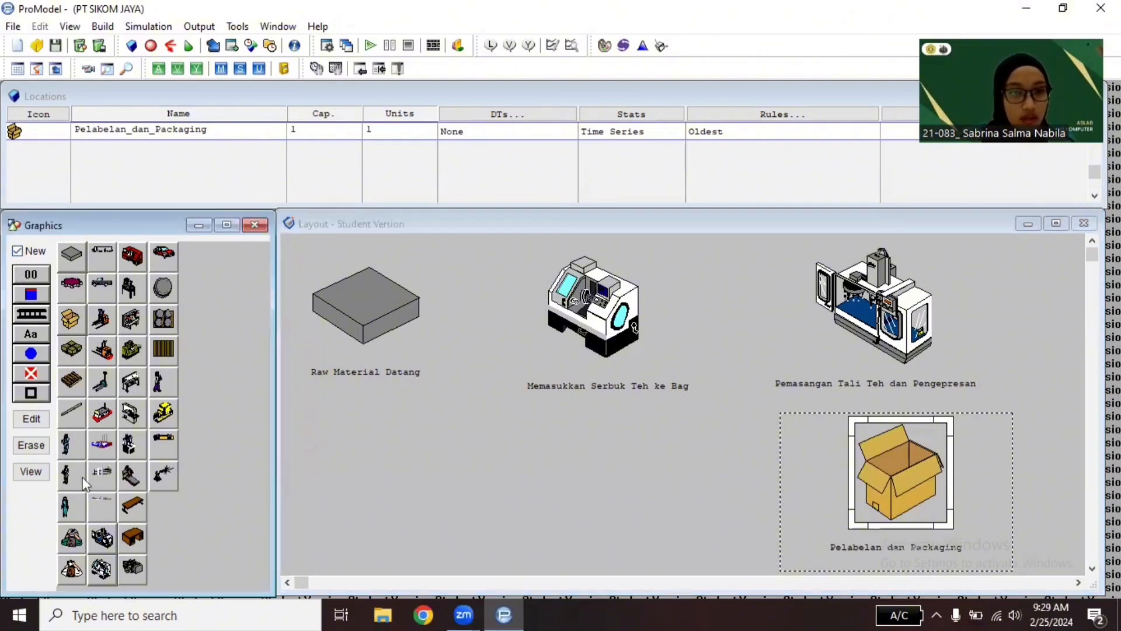
left_click(70, 571)
left_click(588, 443)
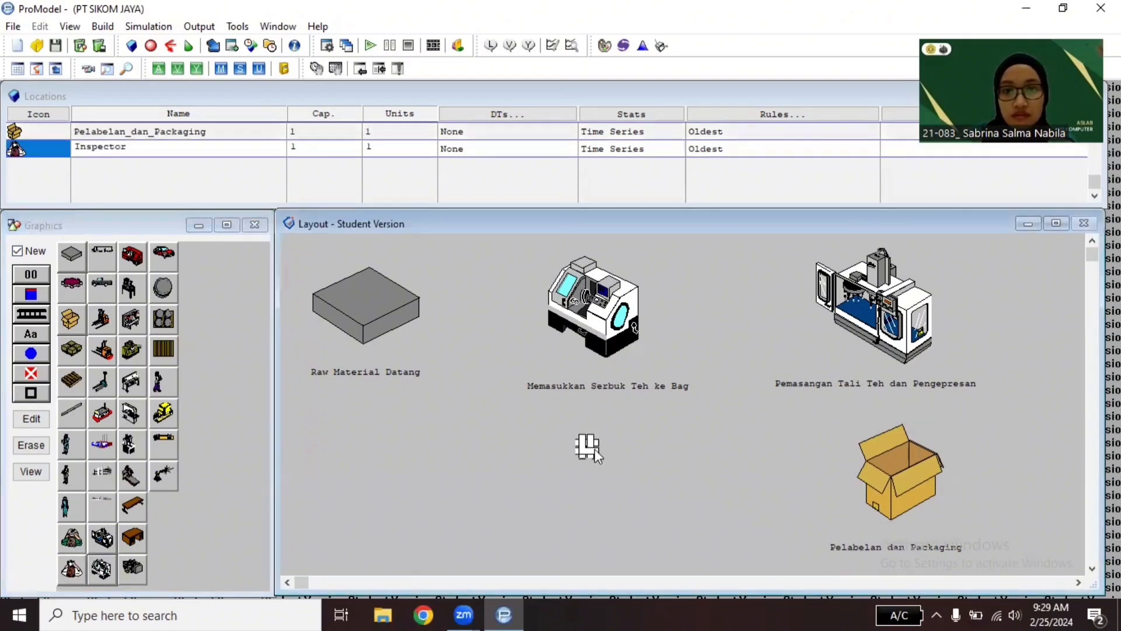
mouse_move(587, 446)
left_mouse_down()
mouse_move(667, 440)
mouse_move(594, 445)
mouse_move(658, 514)
mouse_move(586, 473)
left_mouse_up()
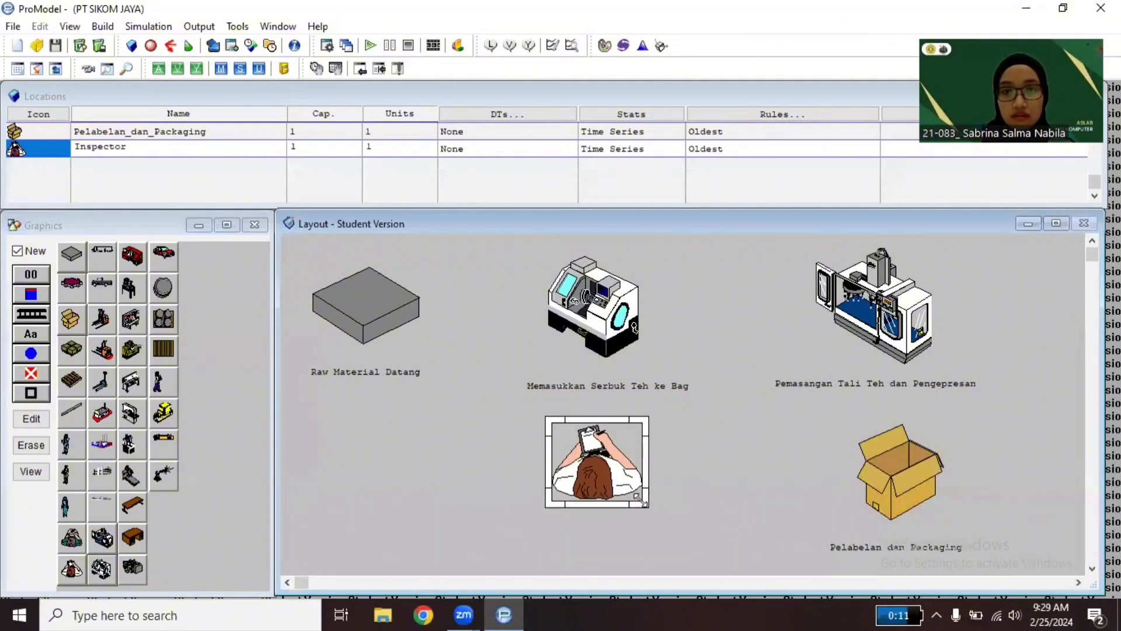
mouse_move(640, 501)
left_mouse_down()
mouse_move(673, 519)
mouse_move(631, 486)
left_mouse_up()
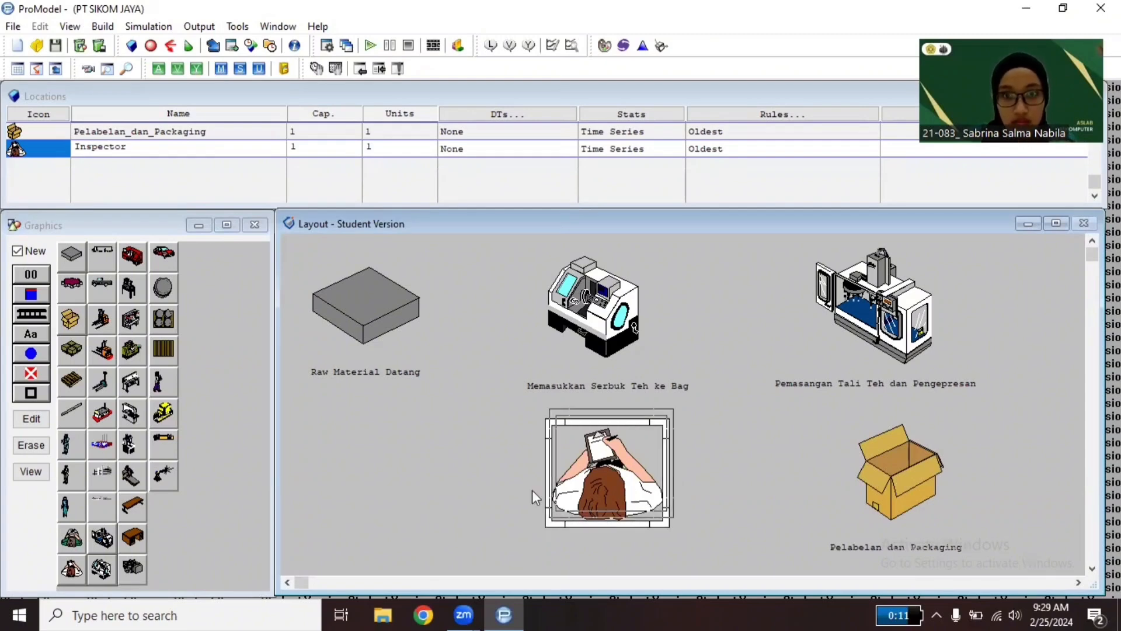
Step: Add a name label below the inspector graphic as part of the same location
left_click(18, 251)
left_click(46, 334)
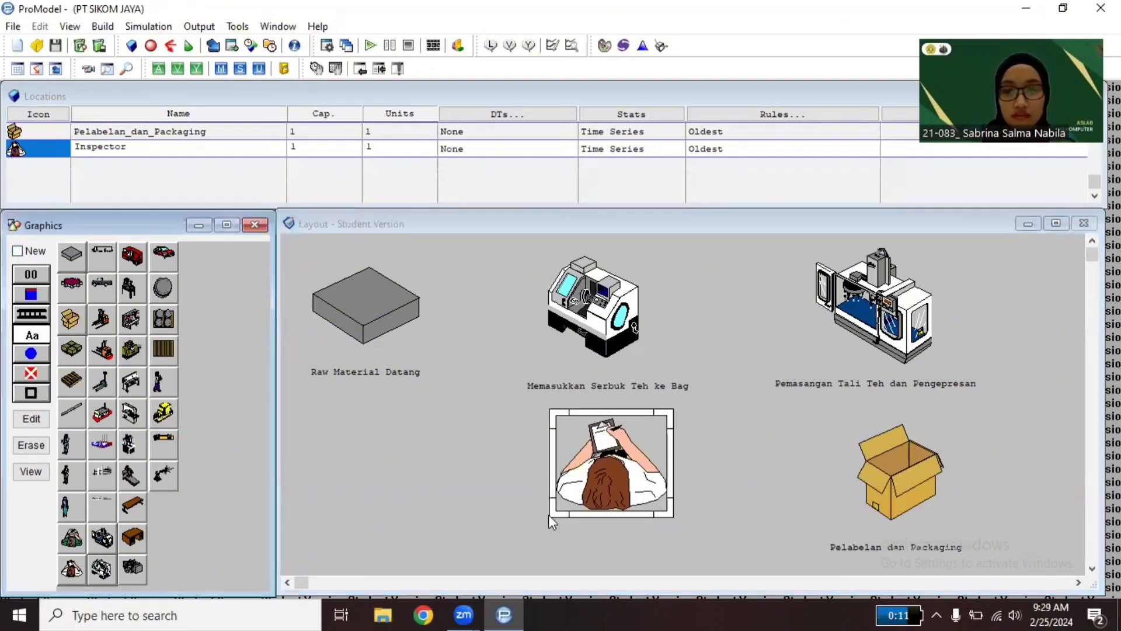
left_click(590, 546)
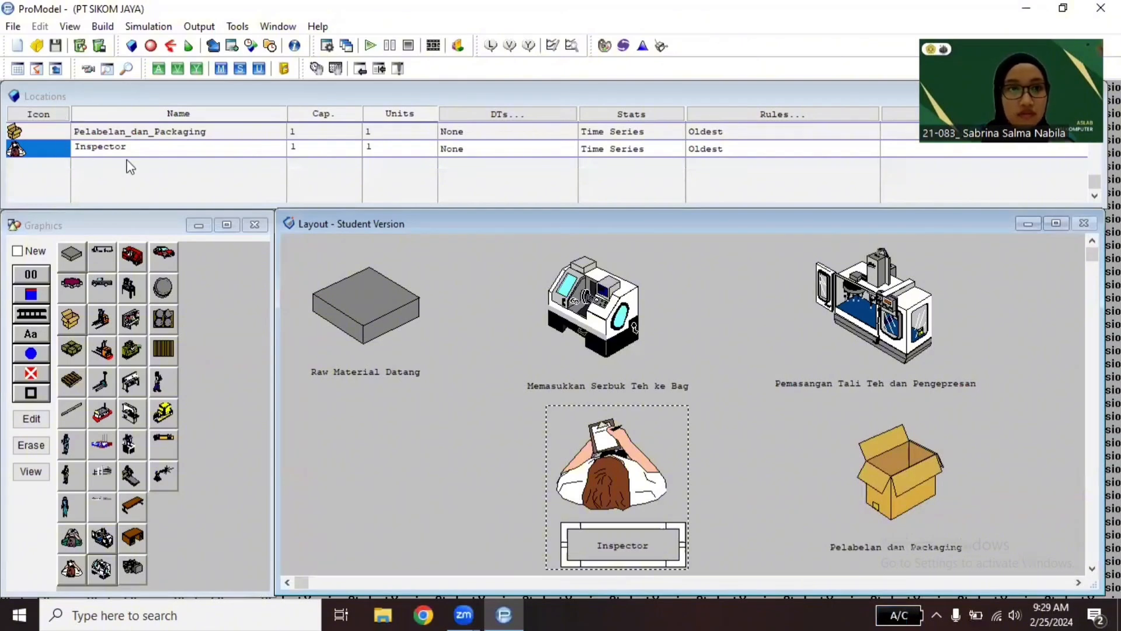
Step: Rename the Inspector location as Inspektor and align its label and graphic with each other
left_click_drag(130, 148, 106, 151)
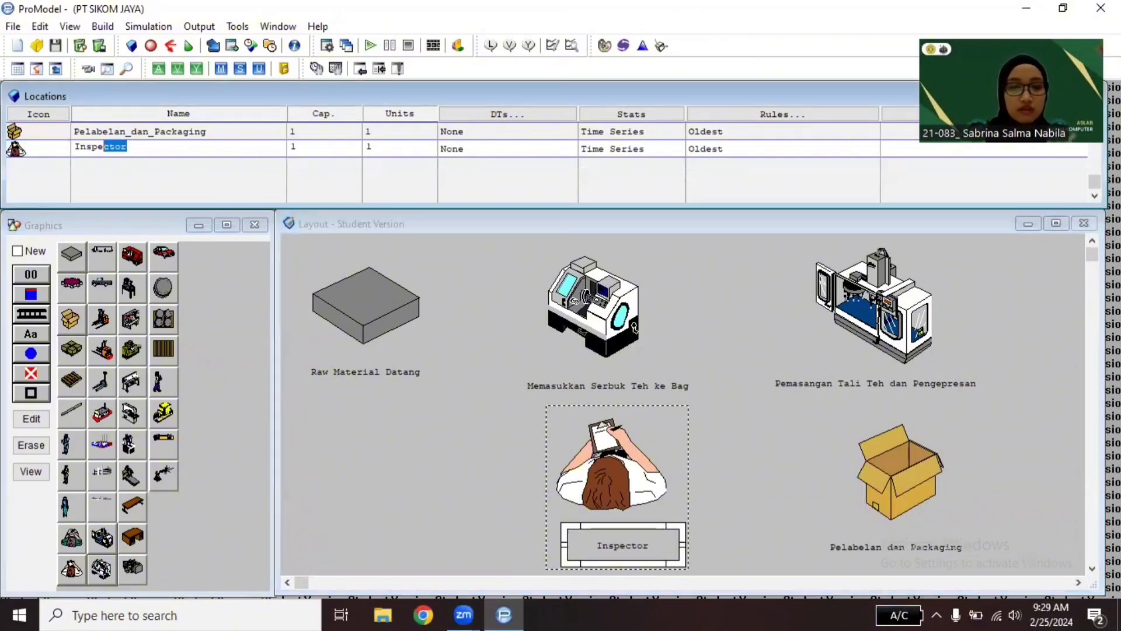
type("kto")
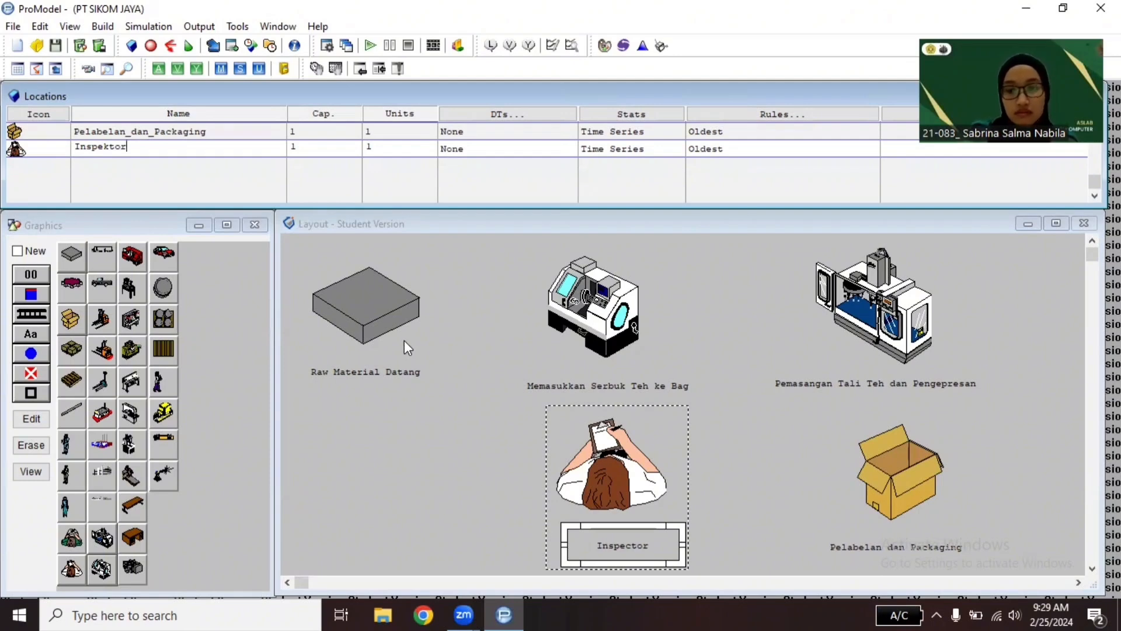
key("Return")
left_click(622, 546)
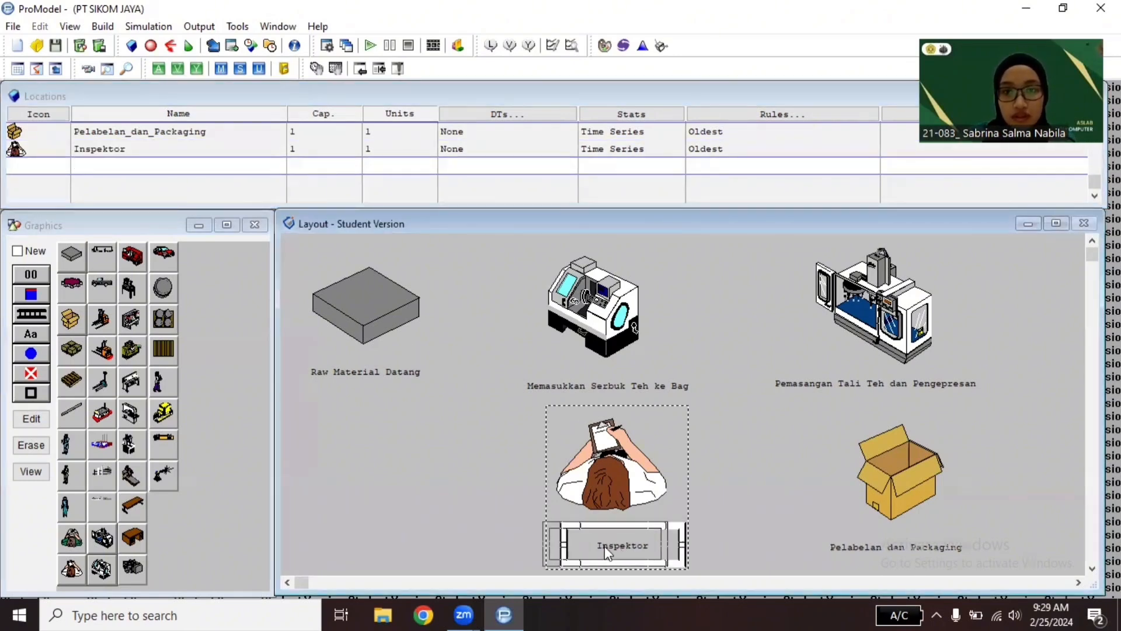
left_click(612, 483)
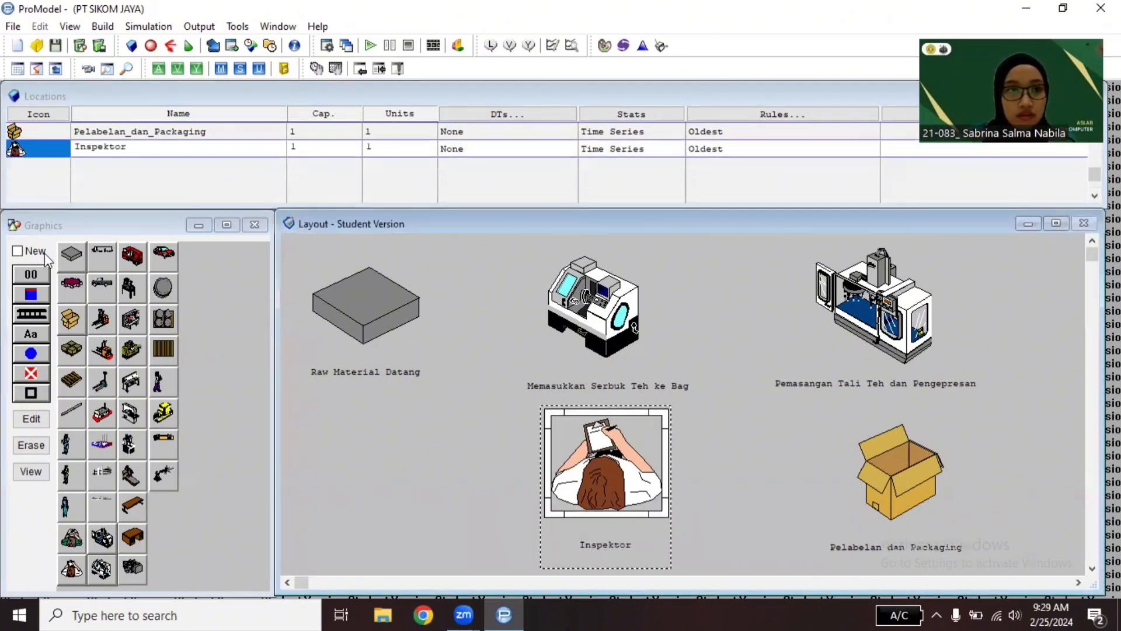
left_click(18, 254)
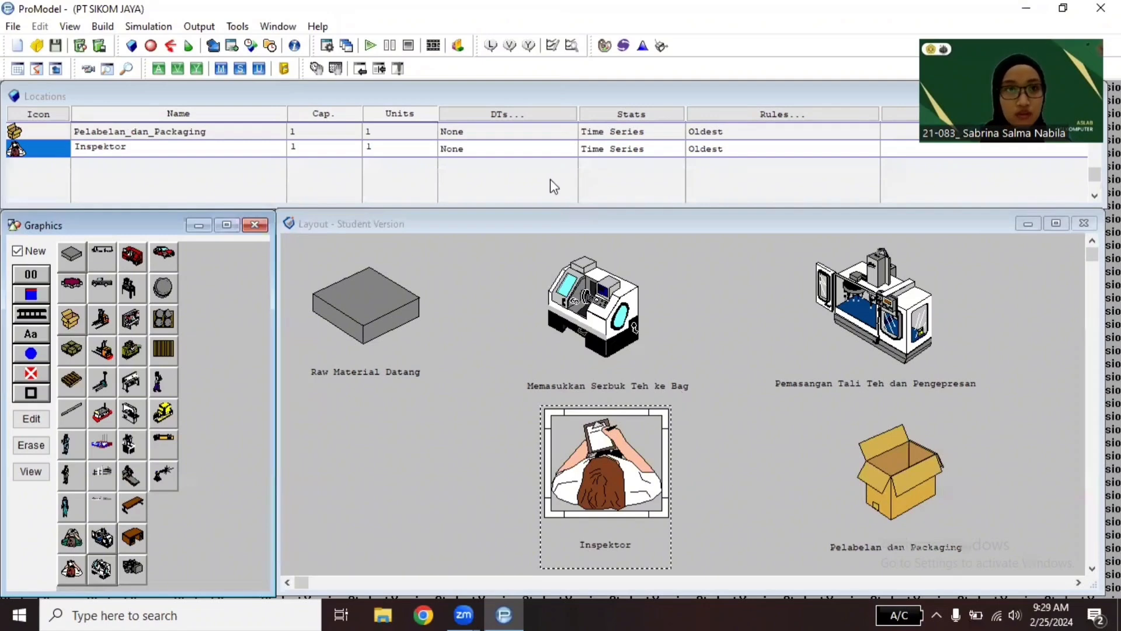
Step: Create an entity with the pallet boxes graphic and name it Teh_Celup
left_click(102, 26)
left_click(120, 62)
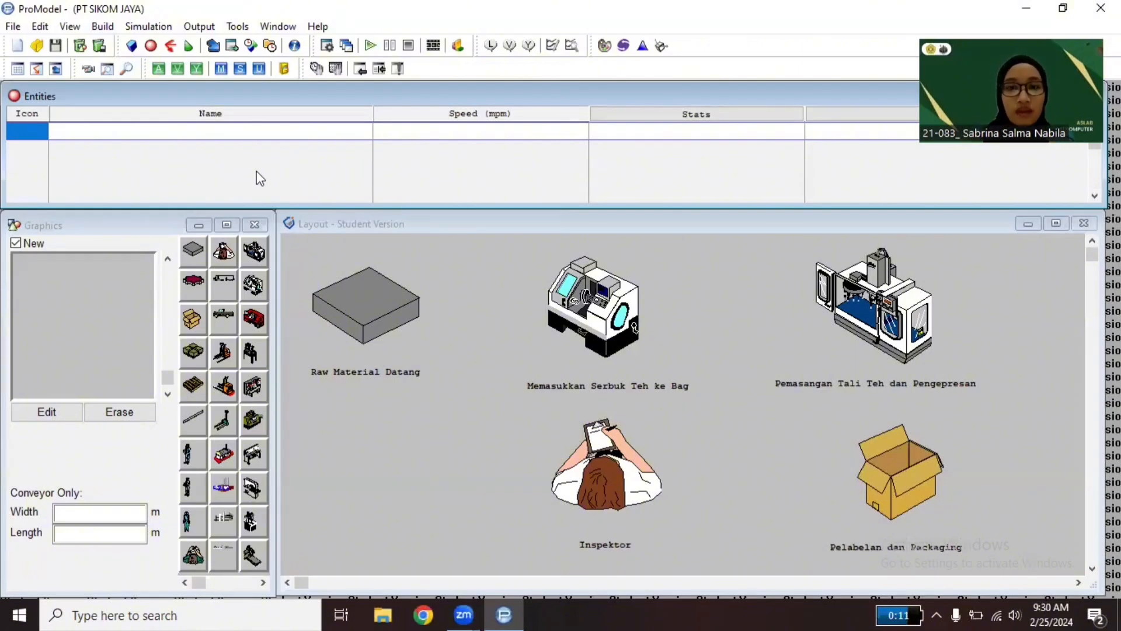
left_click(192, 352)
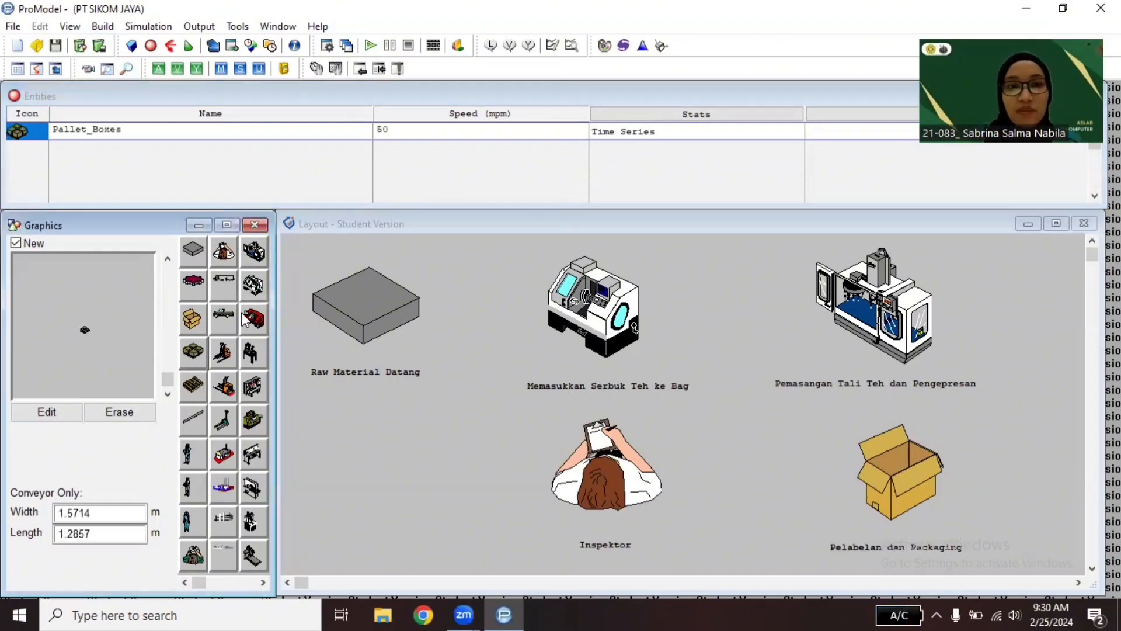
left_click(137, 131)
left_click_drag(136, 131, 51, 131)
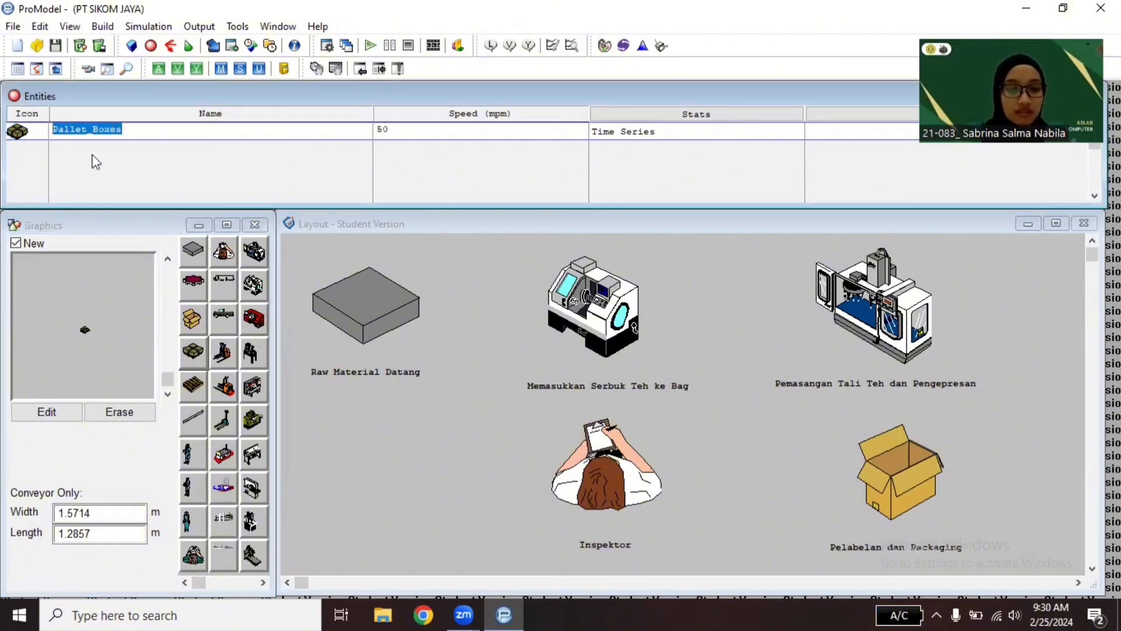
type("Teh")
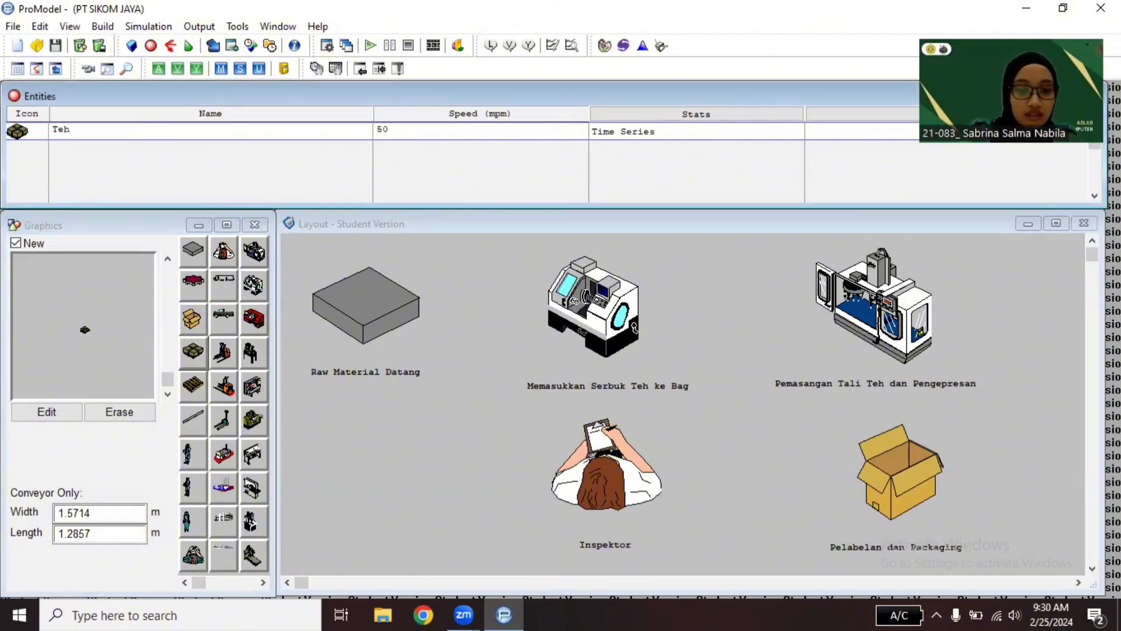
type("_Celup")
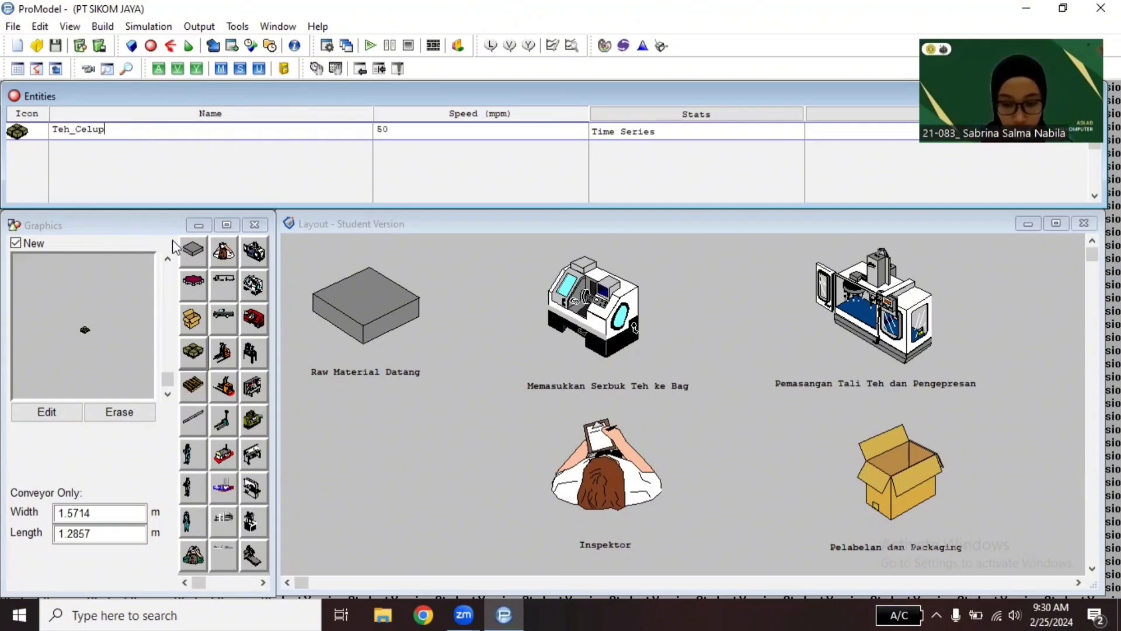
Step: Define an arrival of Teh_Celup at Raw_Material_Datang with quantity 1, occurrences INF and frequency 1
left_click(93, 26)
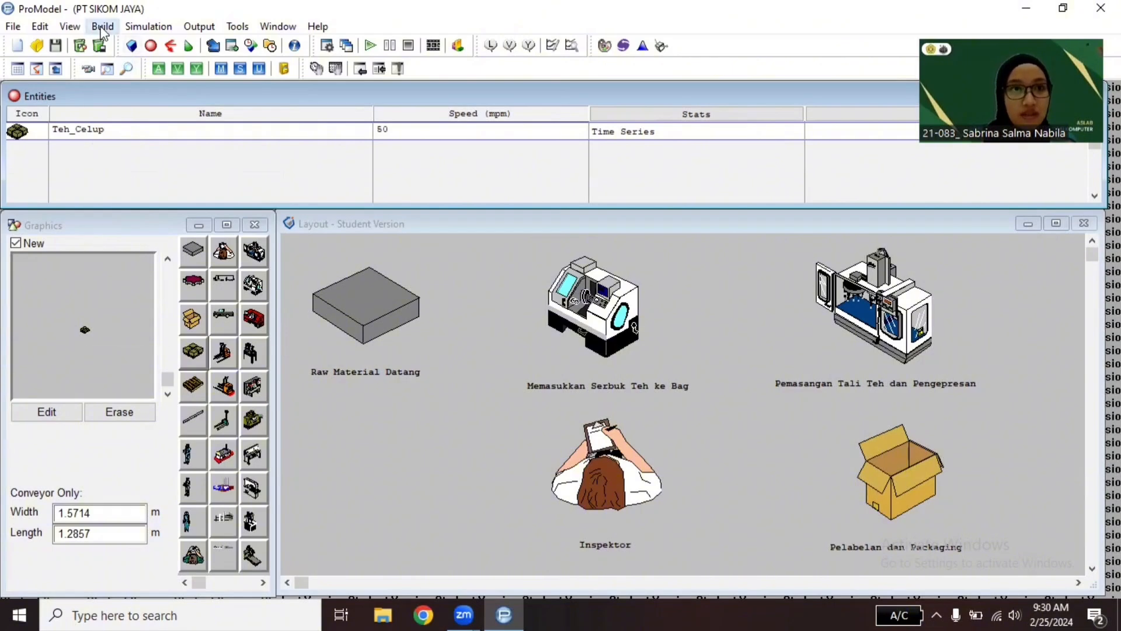
left_click(121, 141)
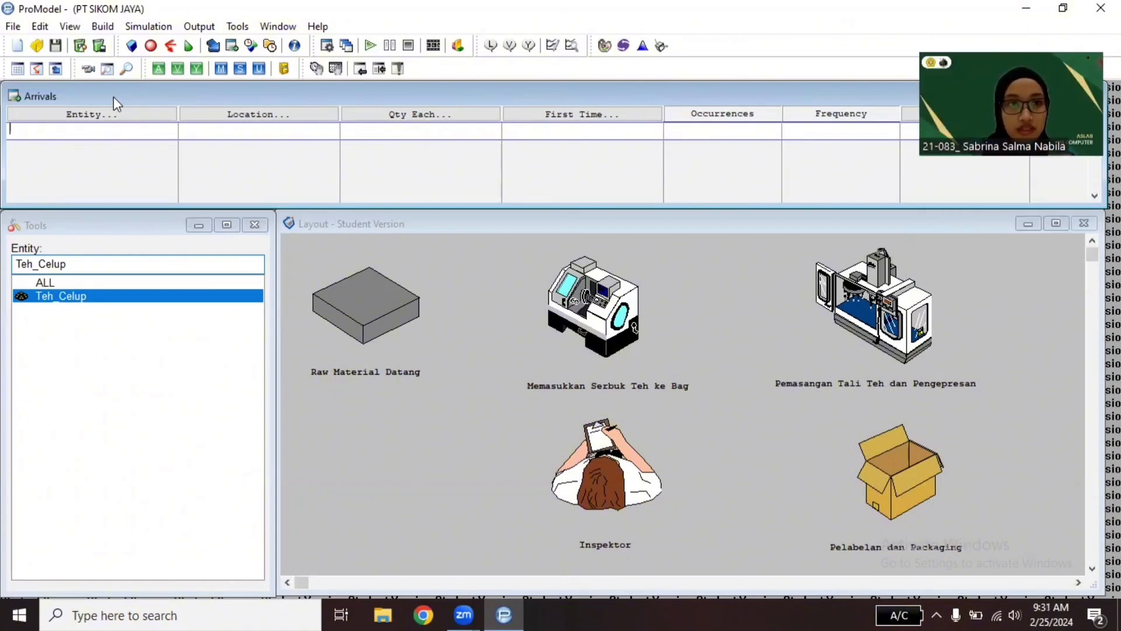
left_click(113, 113)
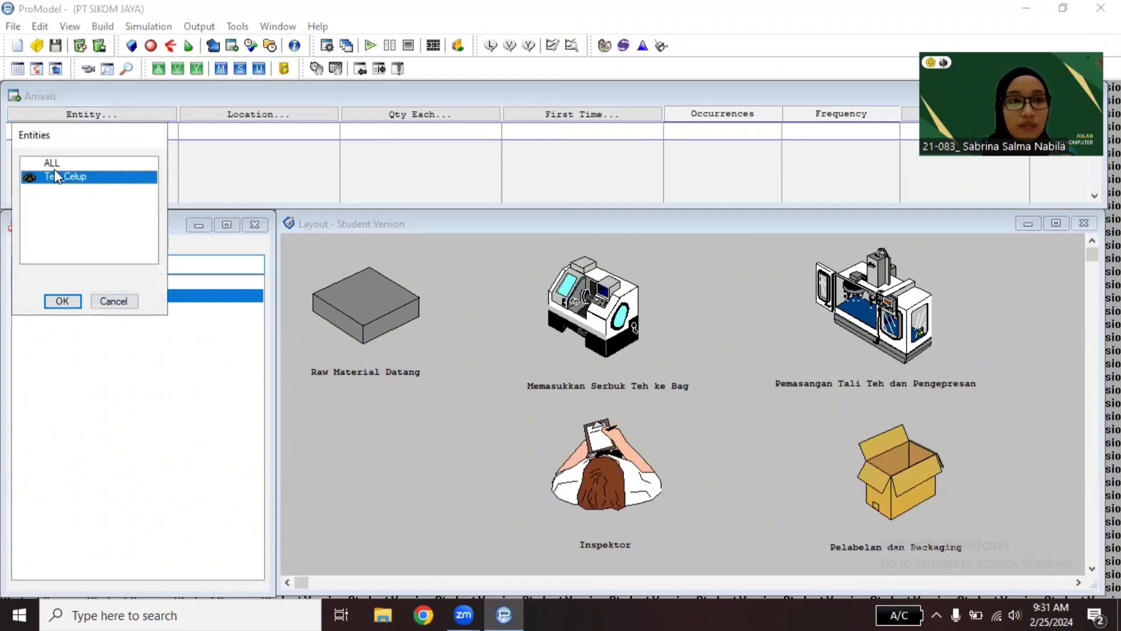
left_click(62, 302)
left_click(261, 112)
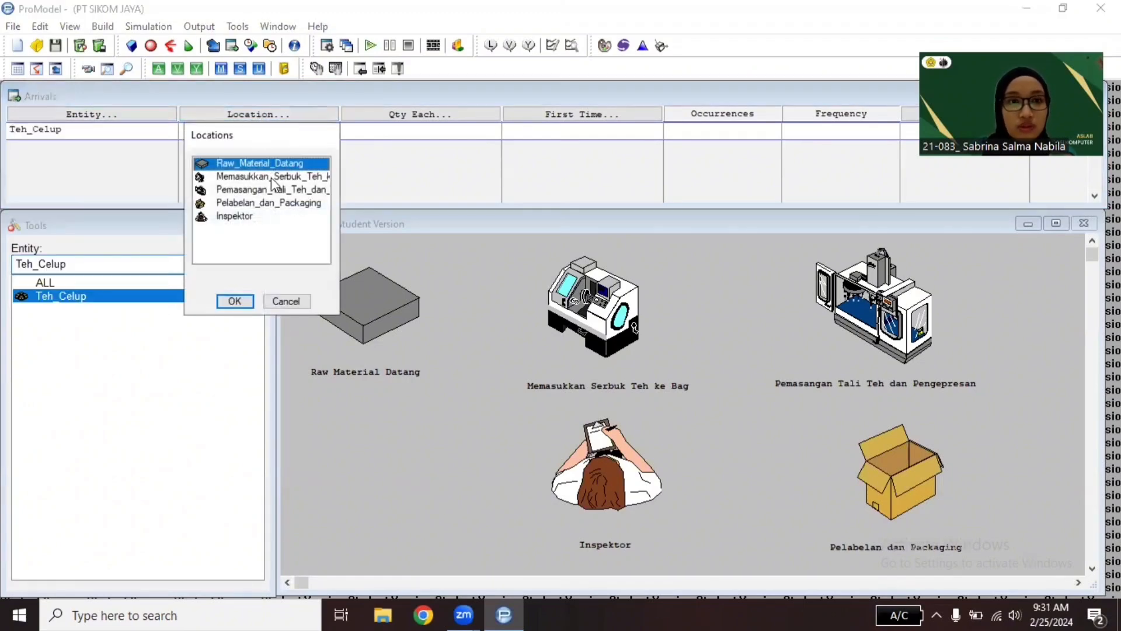
left_click(234, 303)
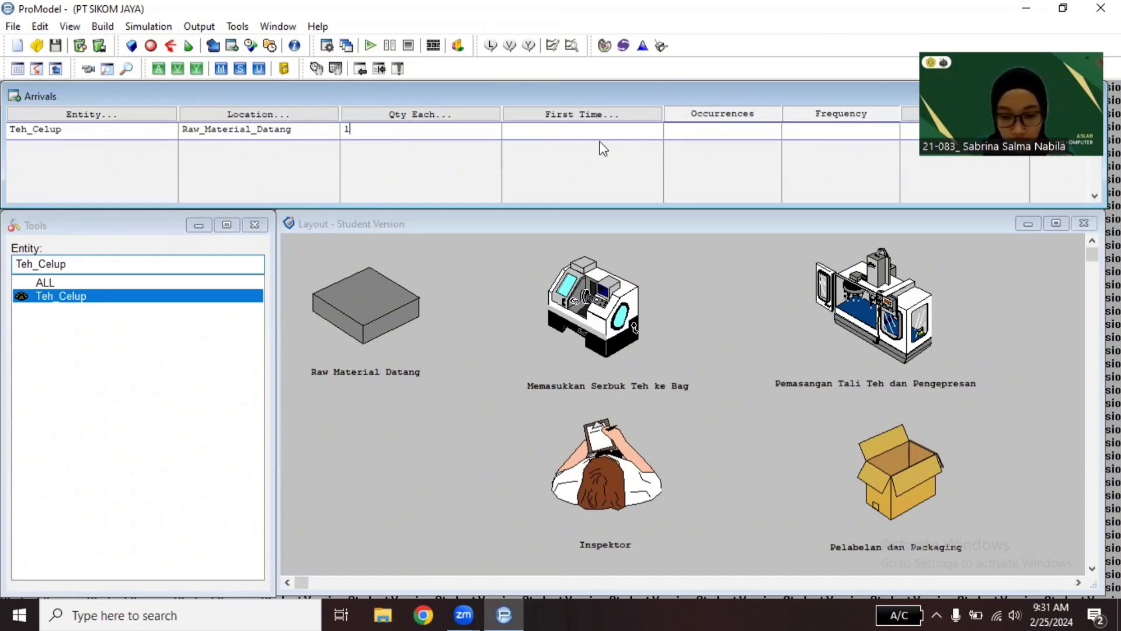
left_click(723, 132)
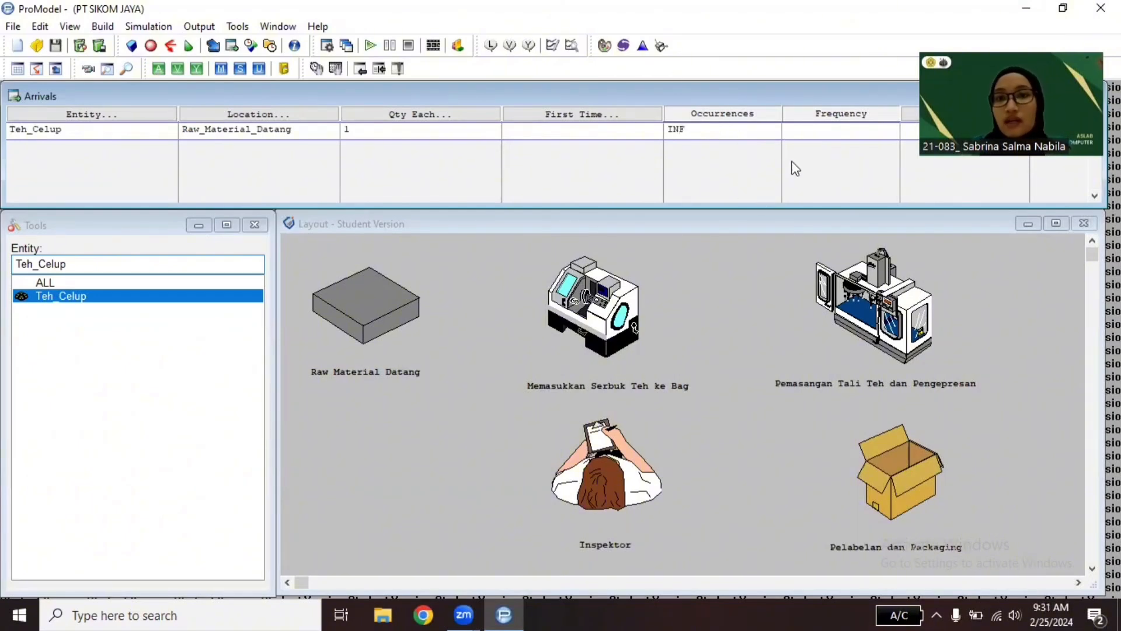
left_click(806, 133)
type("1")
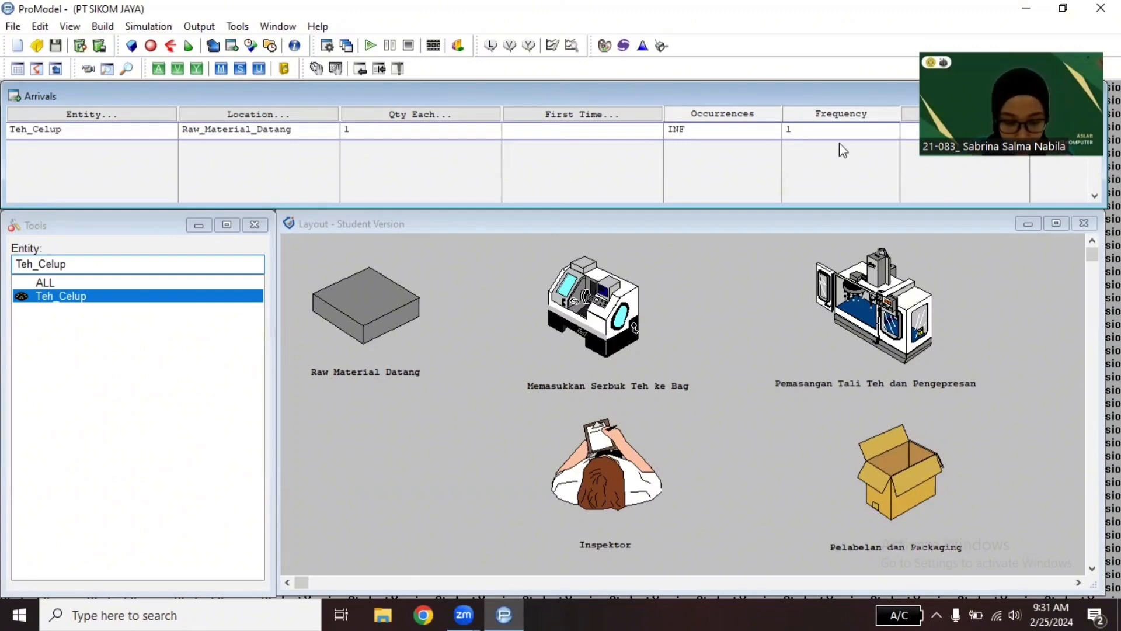
key("Return")
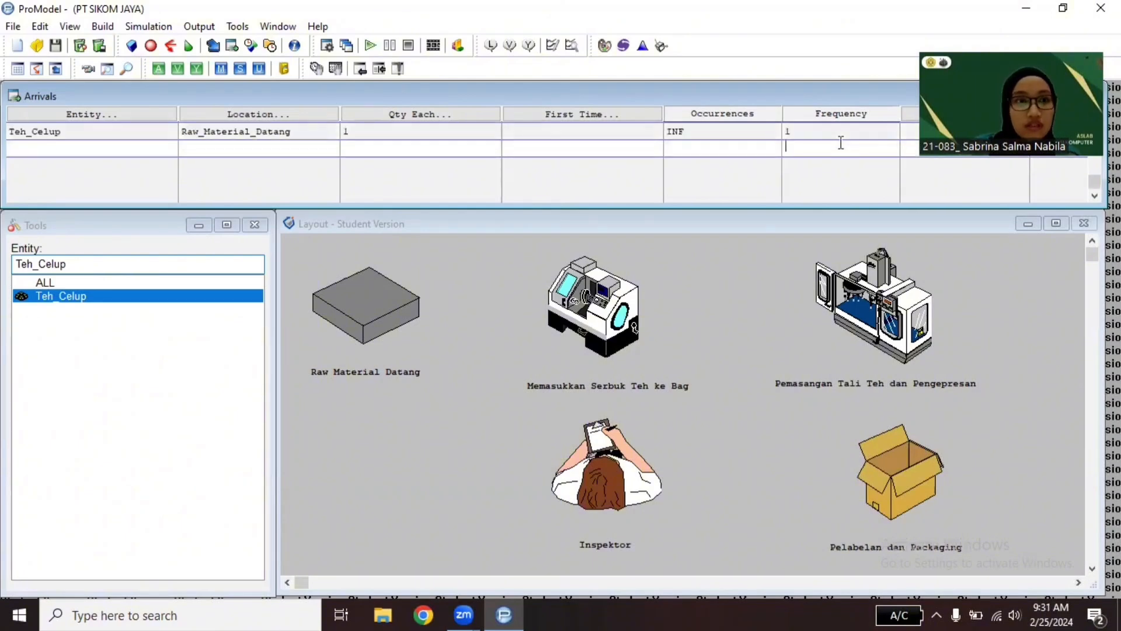
Step: Add a second Teh_Celup arrival at Memasukkan_Serbuk_Teh_ke_Bag with quantity 1, occurrences INF and frequency 1
left_click(87, 114)
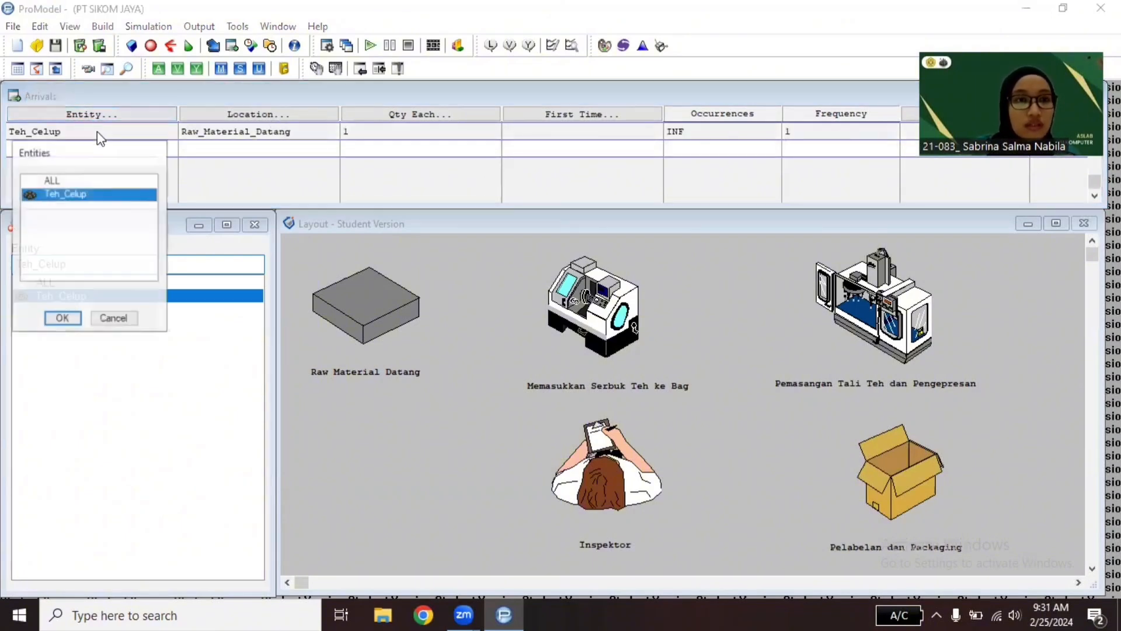
left_click(64, 318)
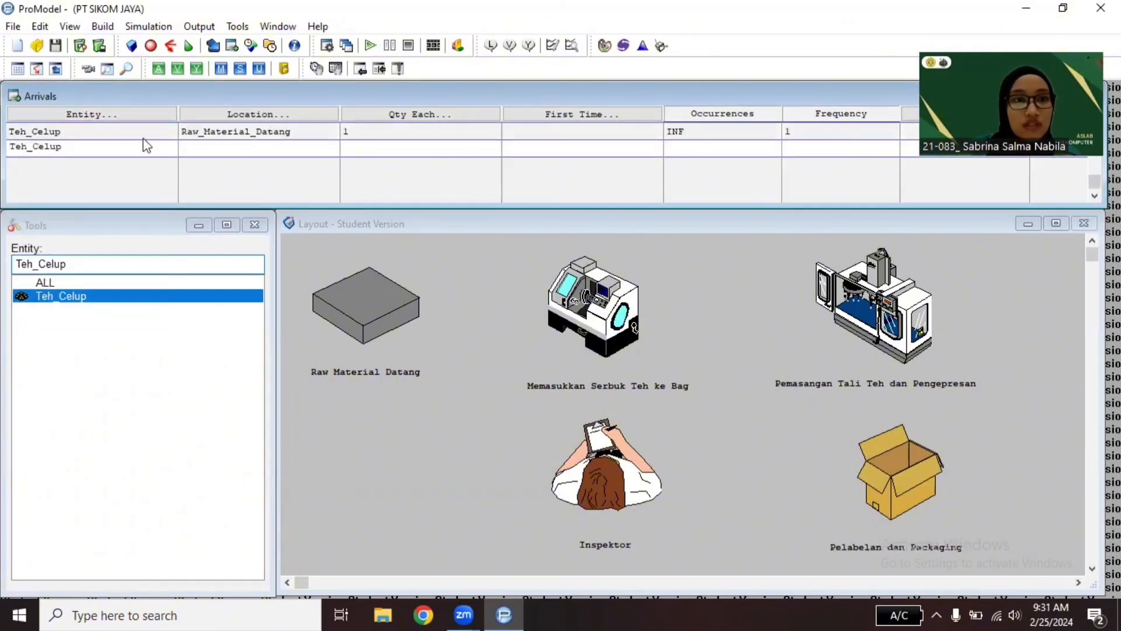
left_click(289, 114)
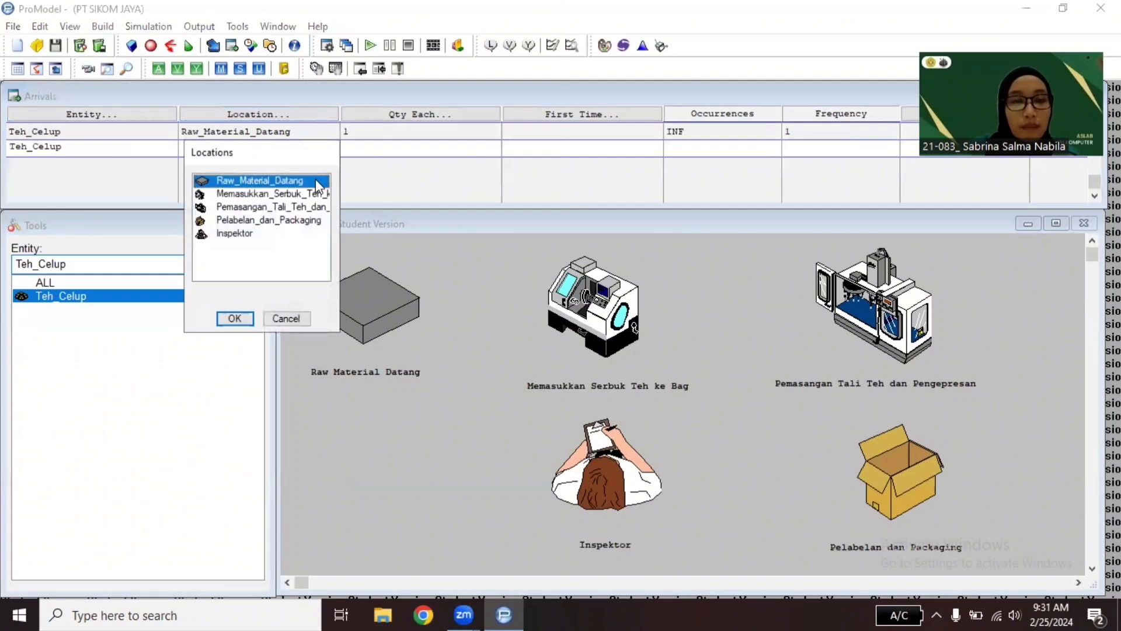
left_click(273, 194)
left_click(235, 319)
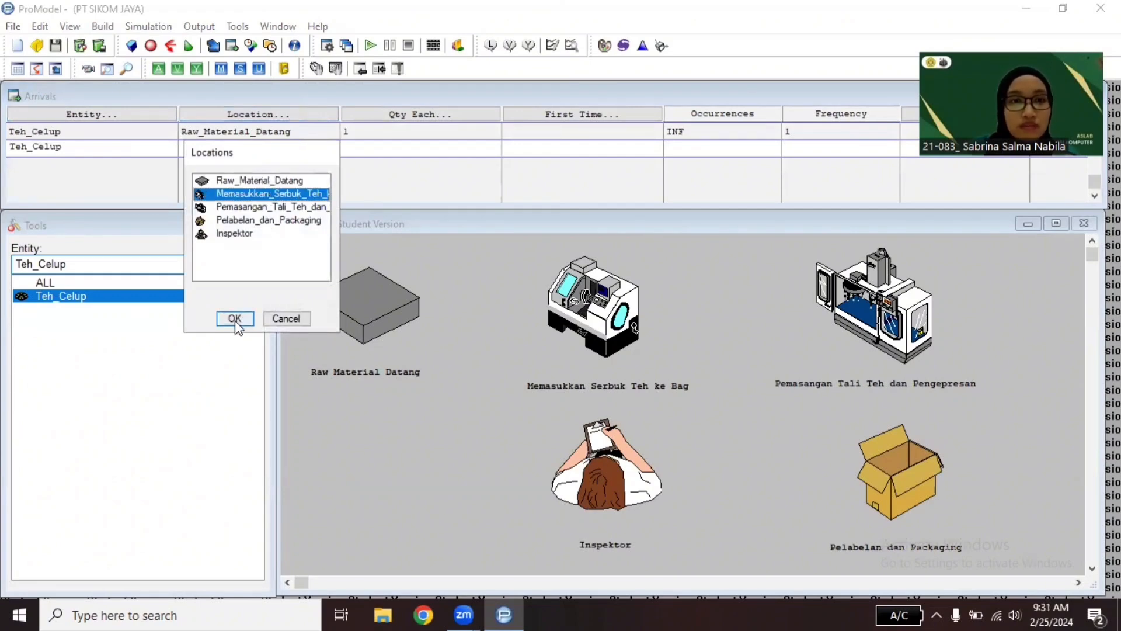
left_click(388, 147)
type("1")
left_click(683, 148)
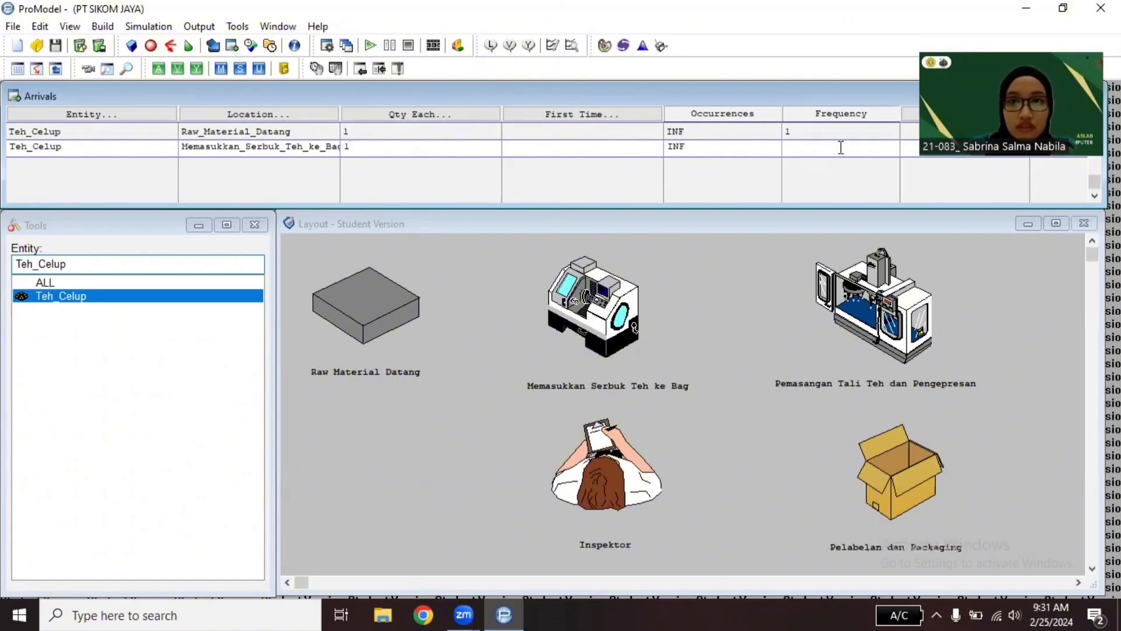
type("1")
key("Return")
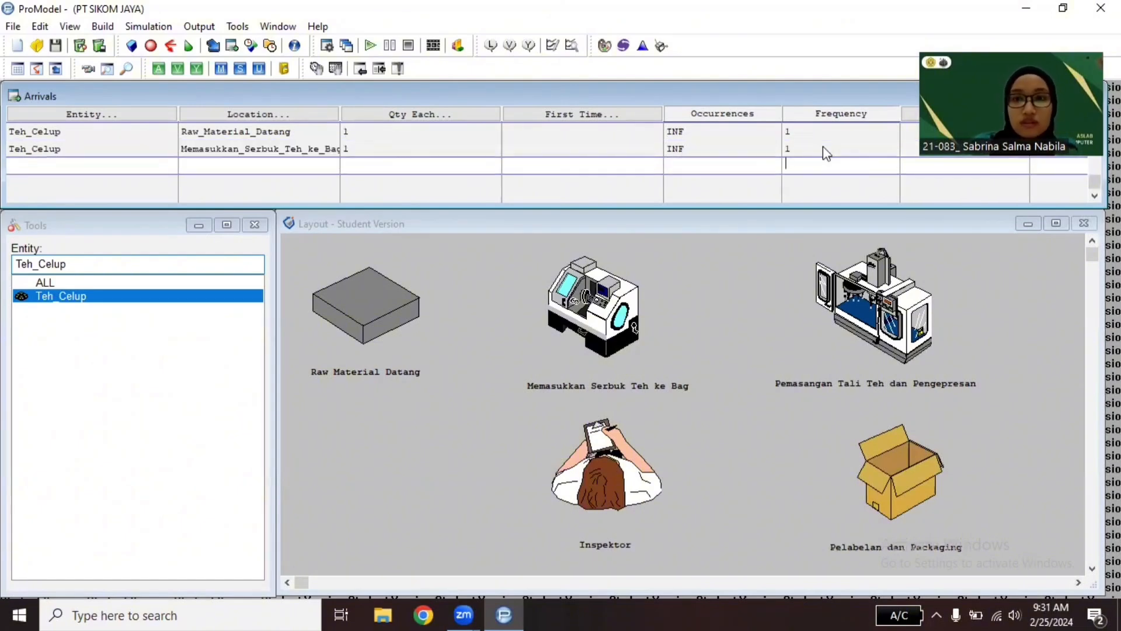
Step: Add a third Teh_Celup arrival at Pemasangan_Tali_Teh_dan_Pengepresan with quantity 1, occurrences INF and frequency 1
left_click(110, 112)
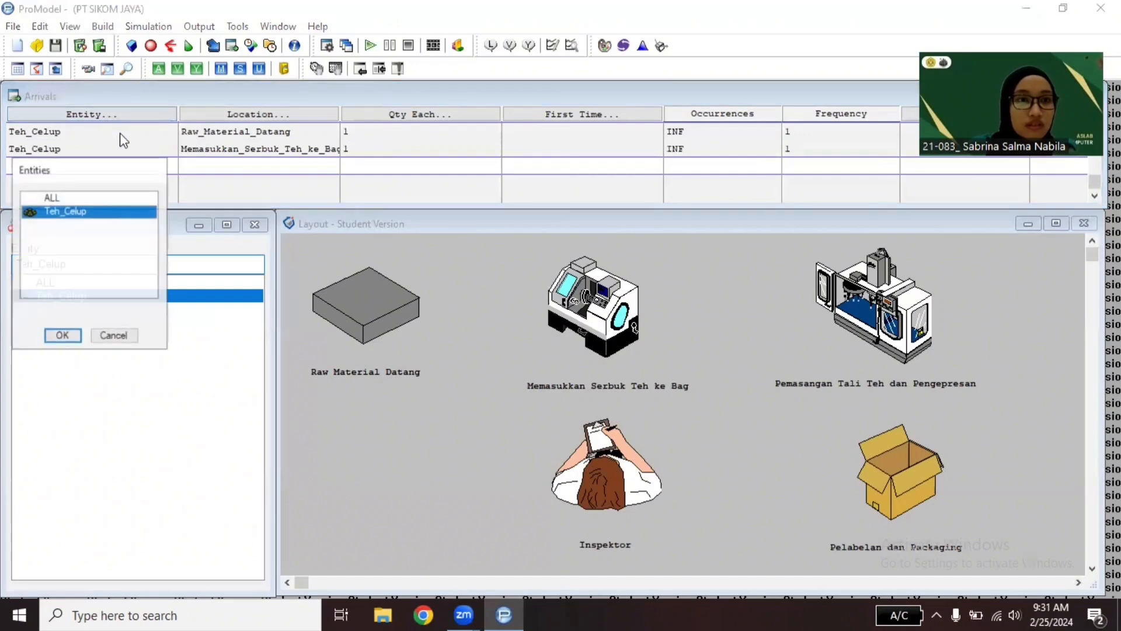
left_click(62, 335)
left_click(241, 117)
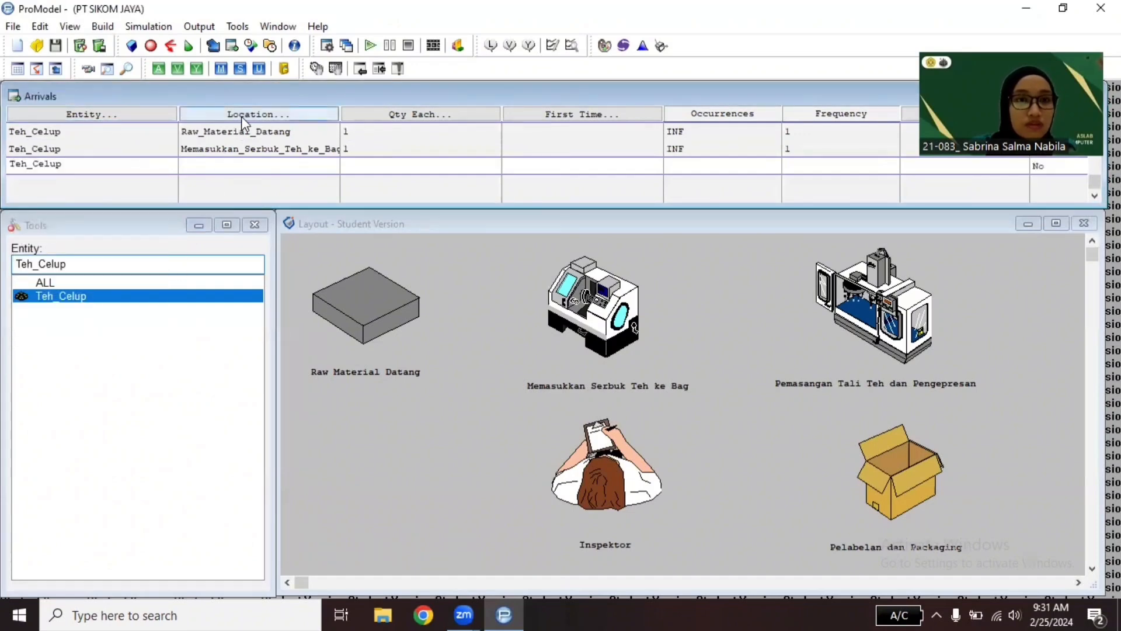
left_click(251, 210)
left_click(261, 225)
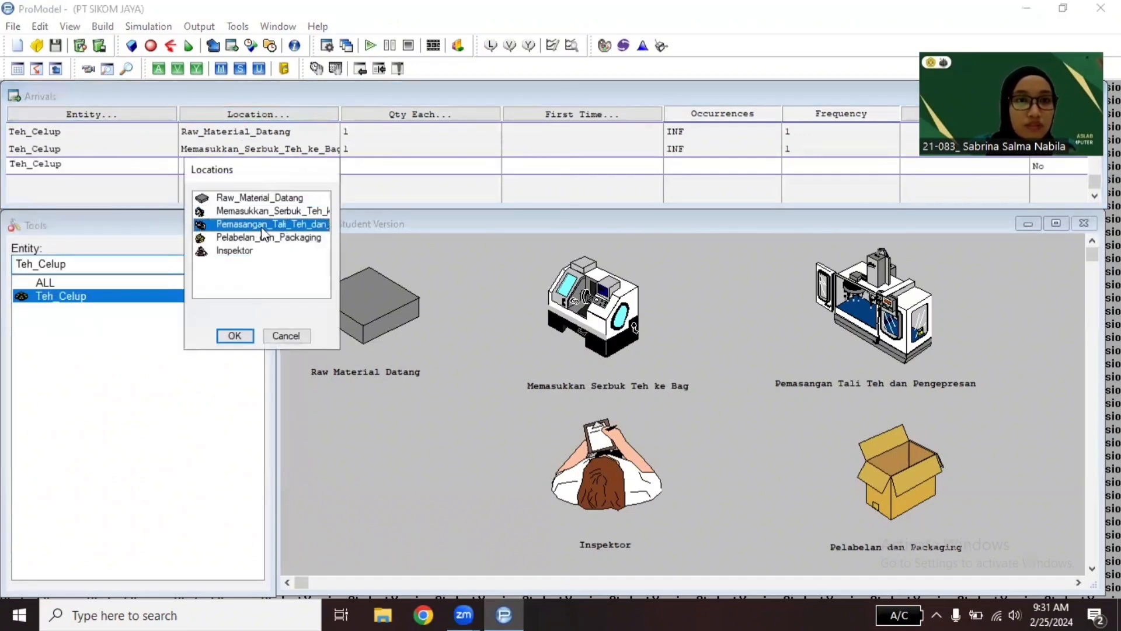
left_click(234, 337)
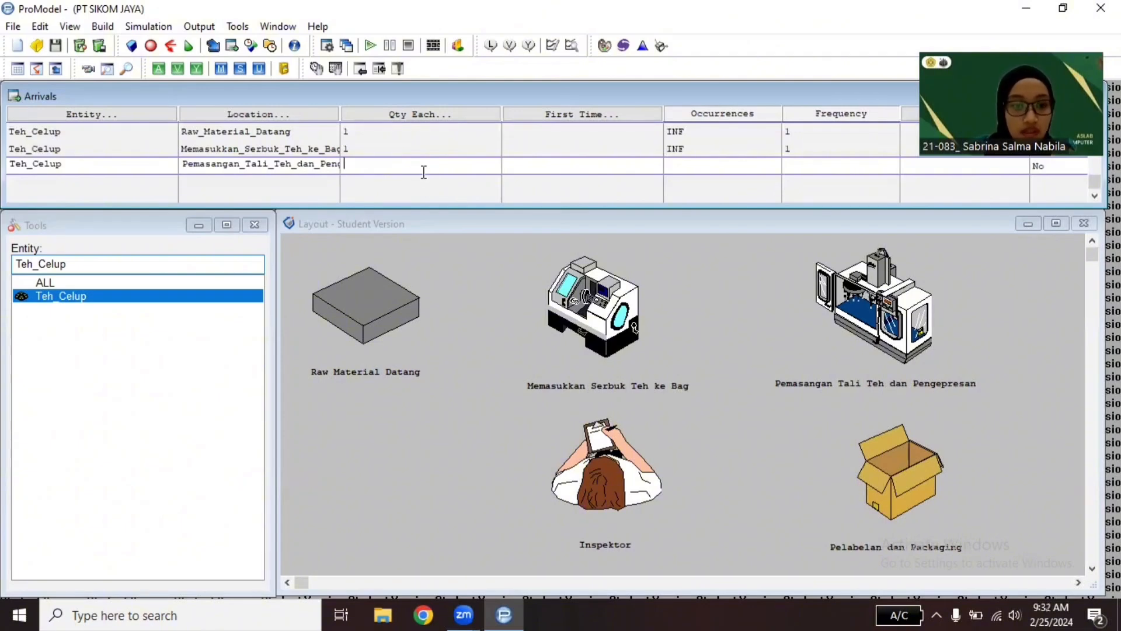
left_click(698, 164)
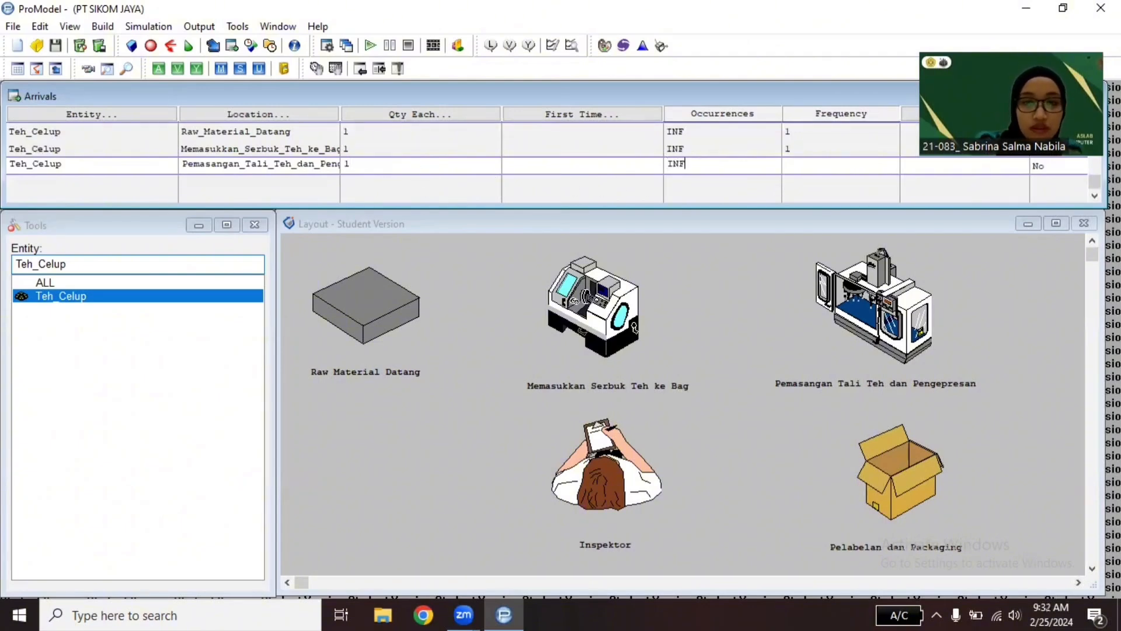
type("1")
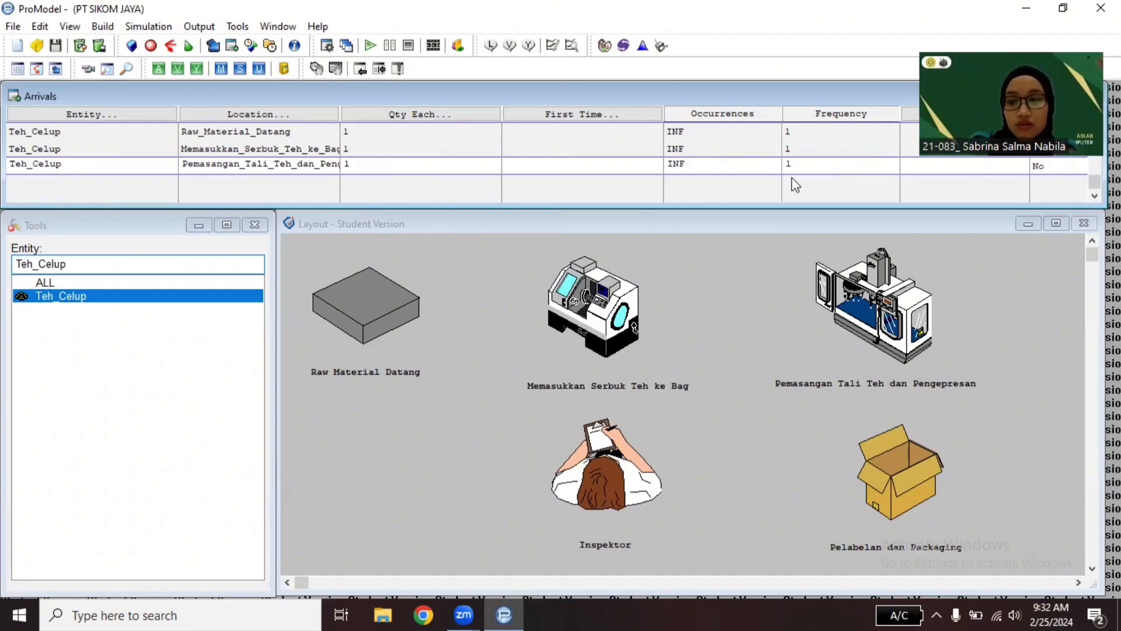
Step: Add a fourth Teh_Celup arrival at Pelabelan_dan_Packaging with quantity 1, occurrences INF and frequency 1
left_click(795, 185)
left_click(124, 119)
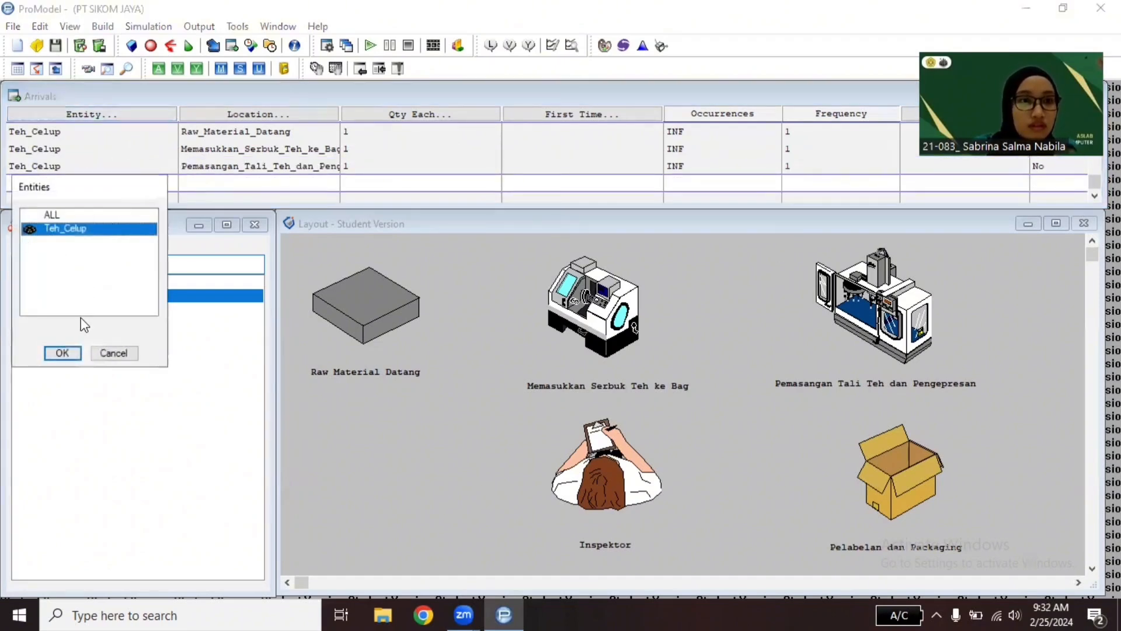
left_click(62, 353)
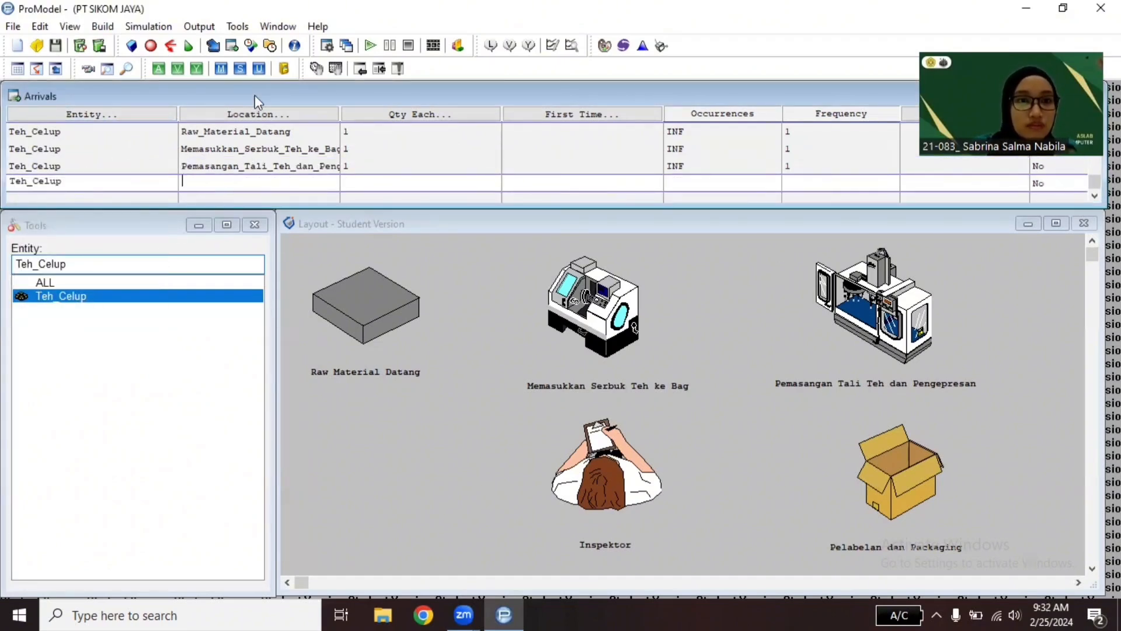
left_click(251, 114)
left_click(274, 255)
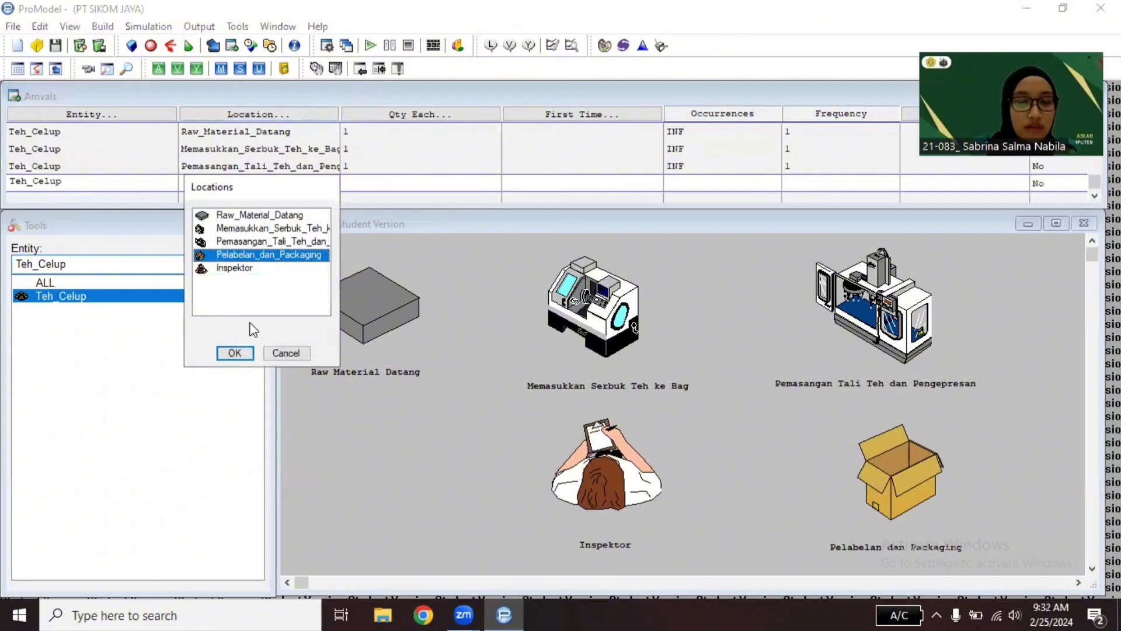
left_click(235, 353)
type("1")
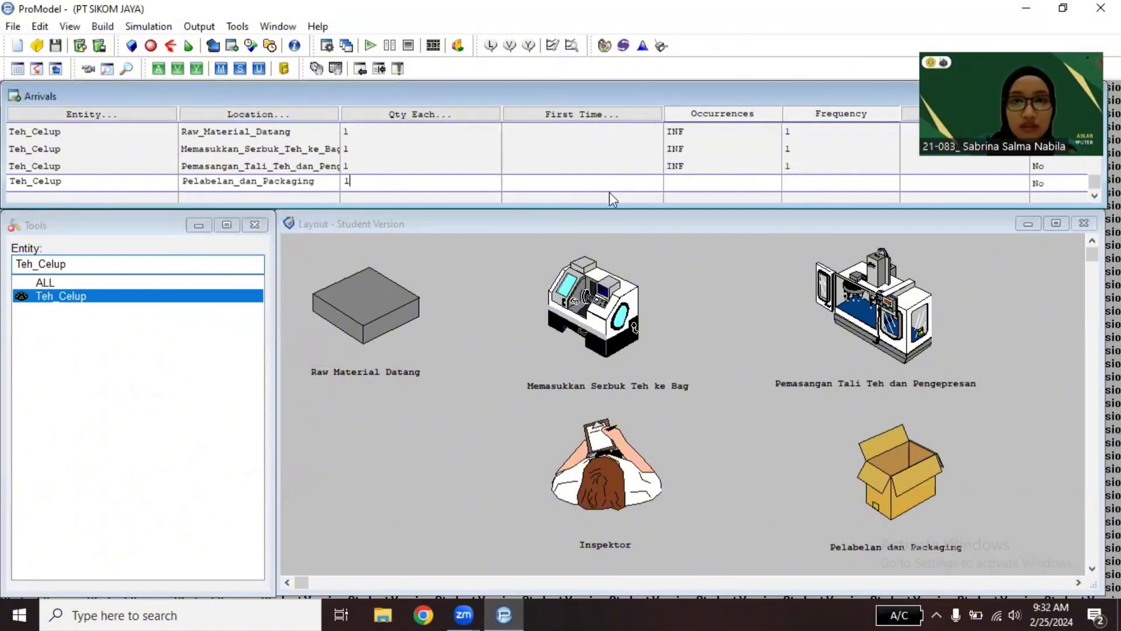
type("INF")
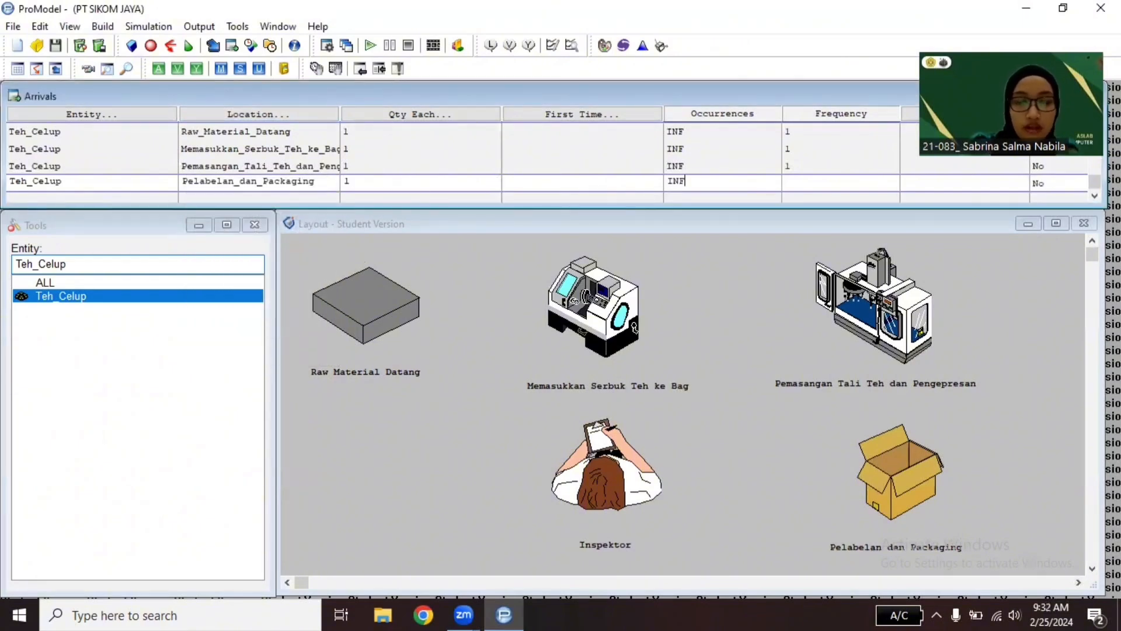
left_click(796, 185)
type("1")
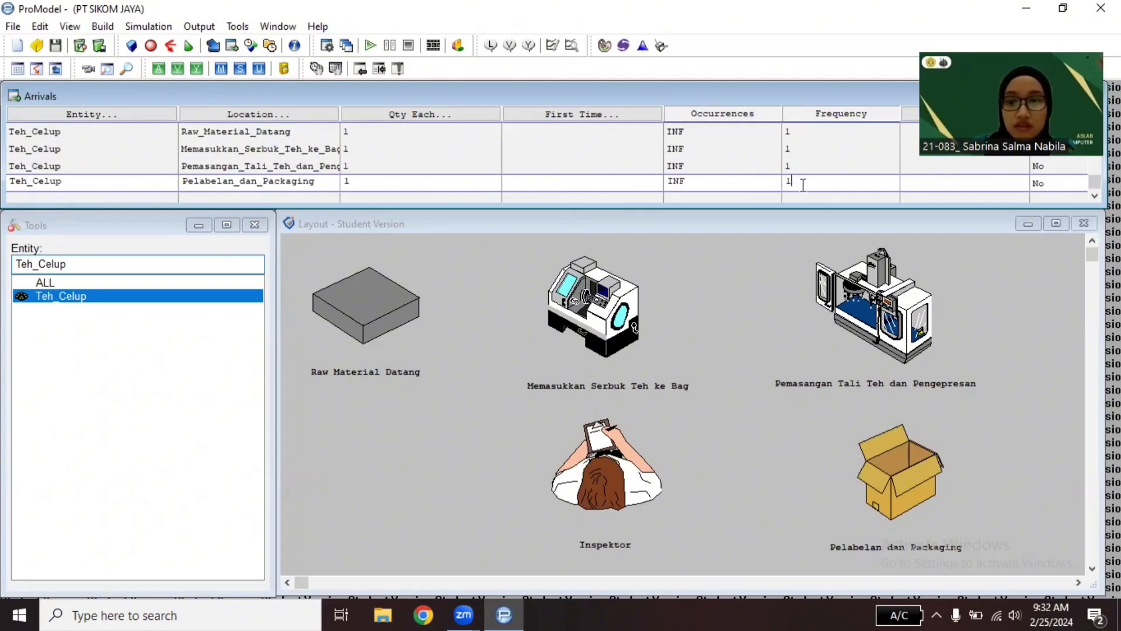
key("Return")
Step: Add a fifth Teh_Celup arrival at Inspektor with quantity 1, occurrences INF and frequency 1
left_click(103, 115)
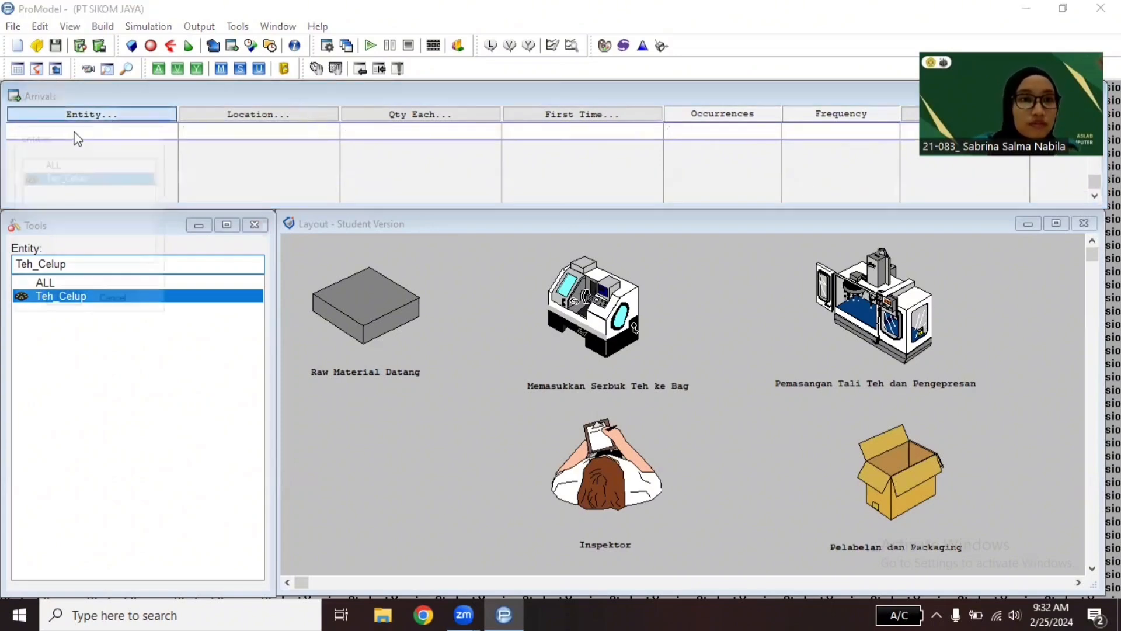
left_click(62, 301)
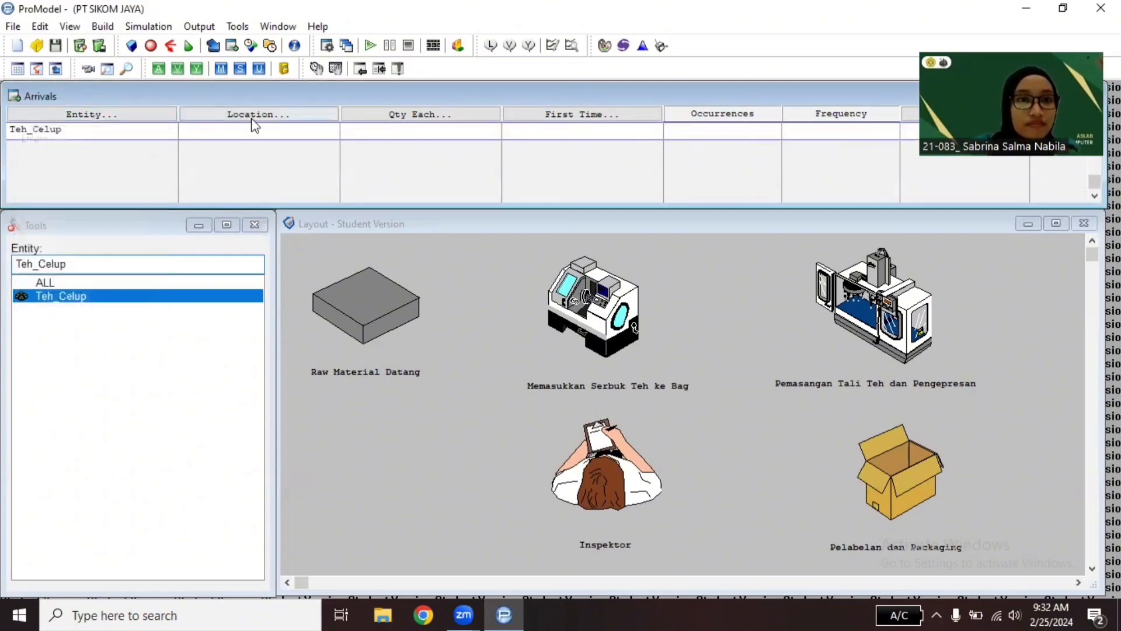
left_click(254, 116)
left_click(234, 216)
left_click(235, 301)
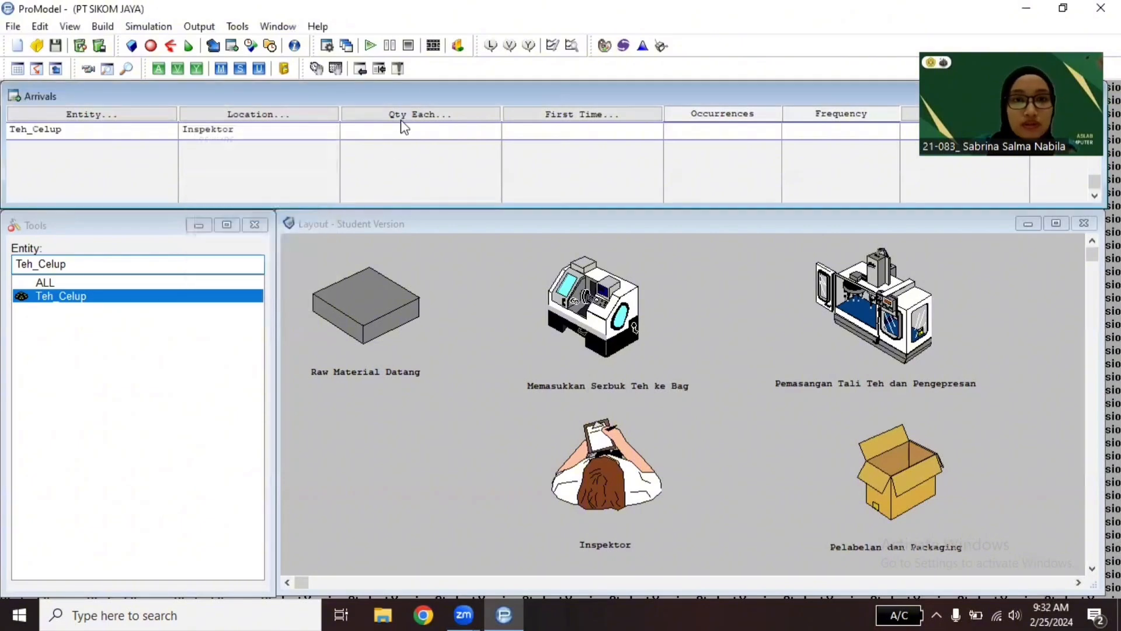
left_click(401, 120)
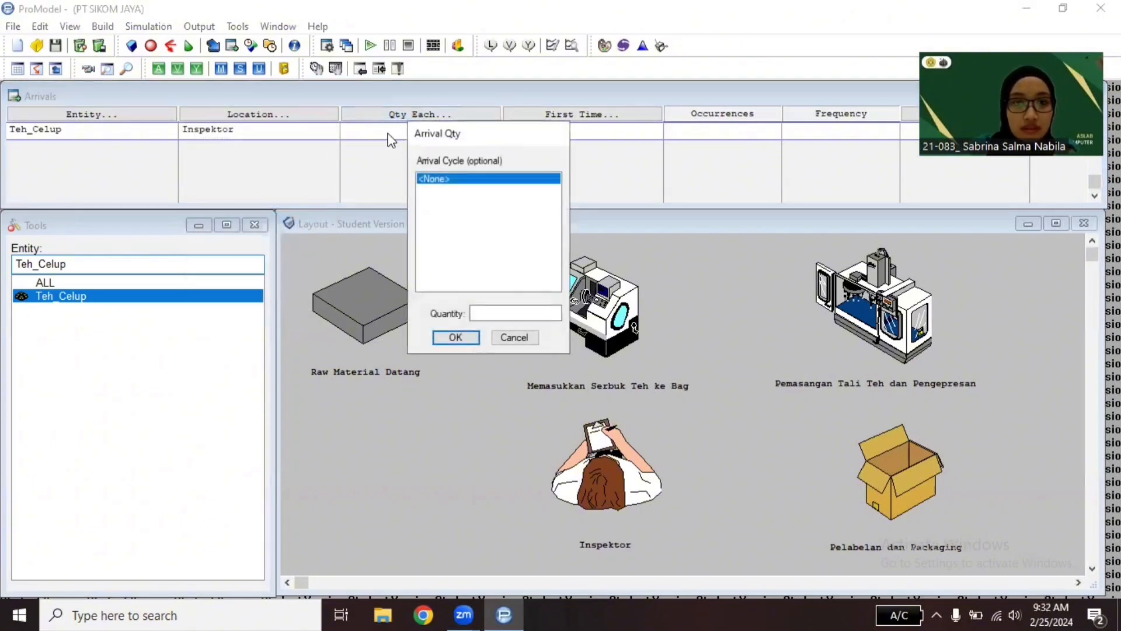
left_click(386, 135)
left_click(501, 340)
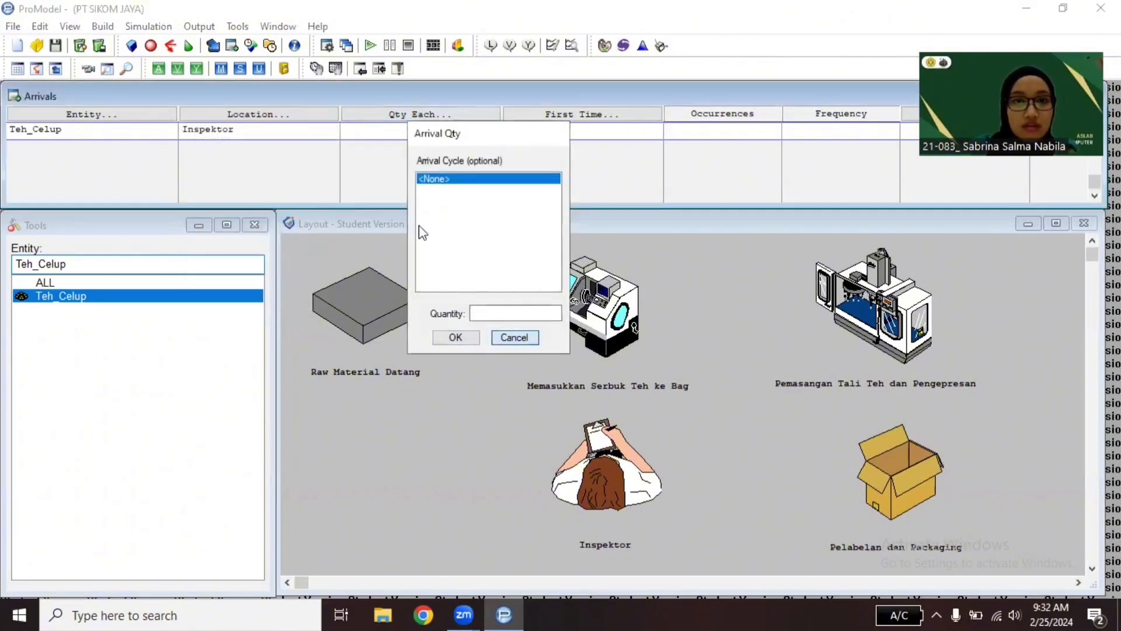
type("1")
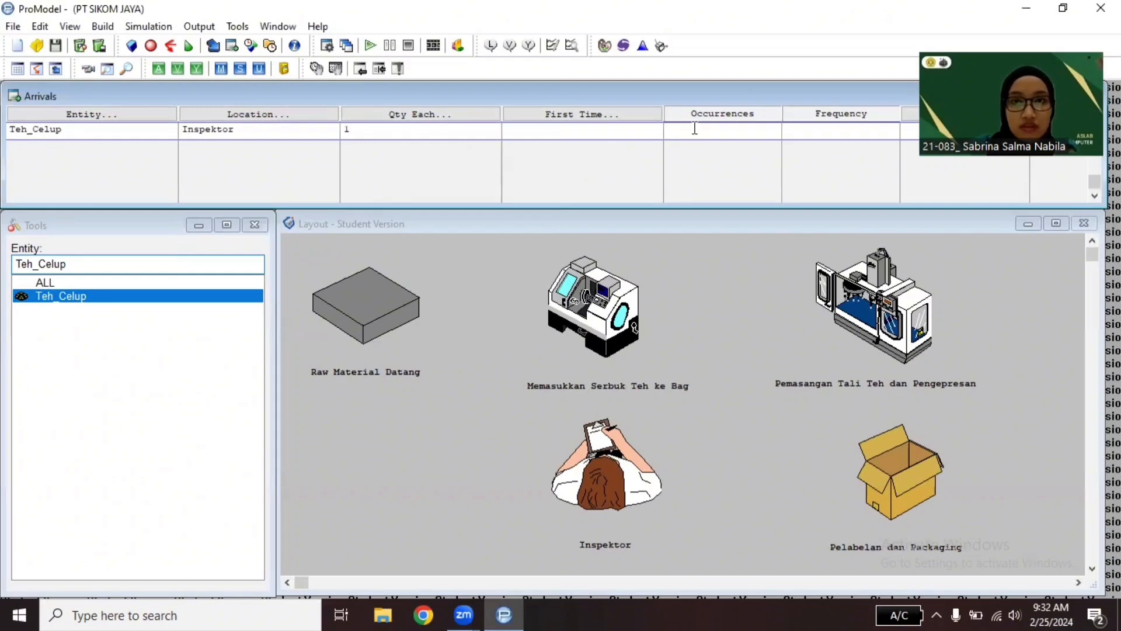
type("INF")
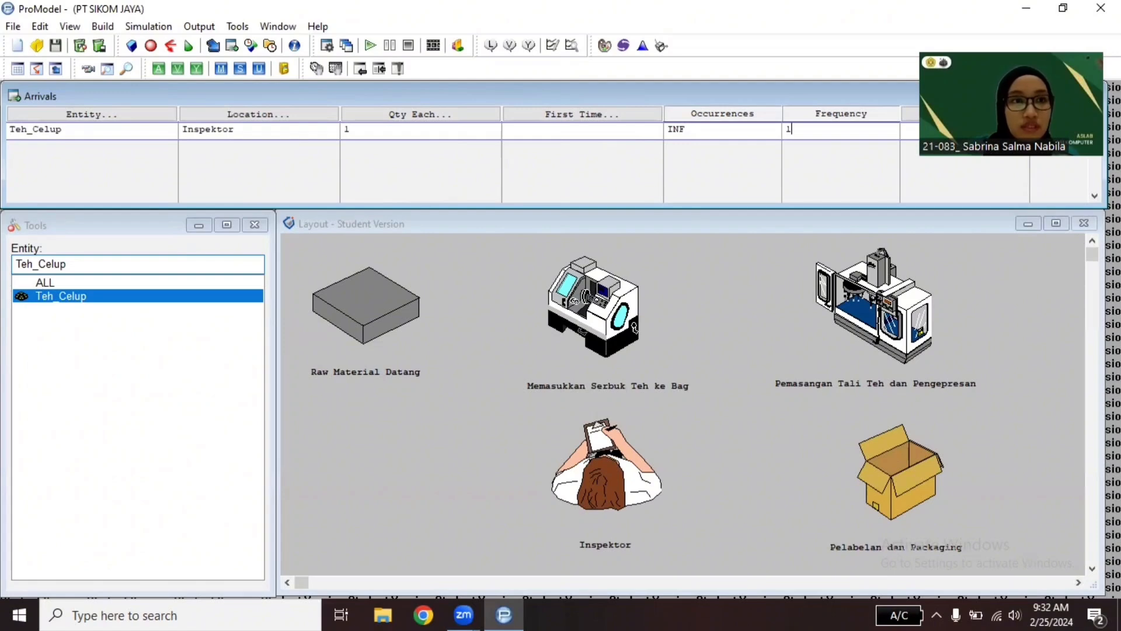
Step: Open the processing definition and create a process record for Teh_Celup at Raw_Material_Datang
left_click(103, 27)
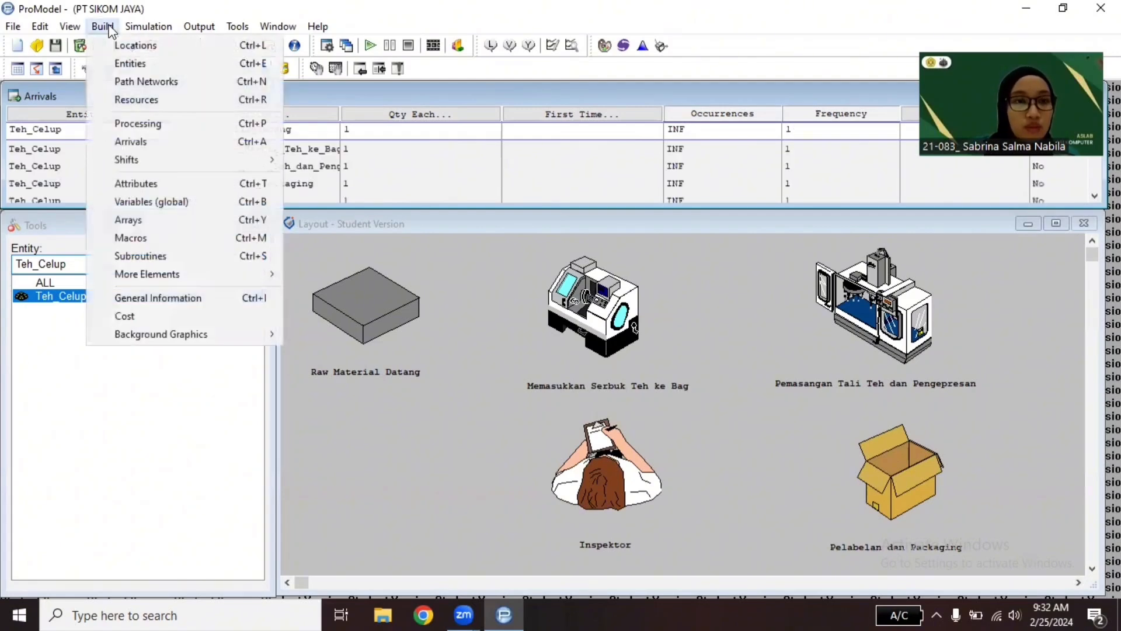
left_click(131, 124)
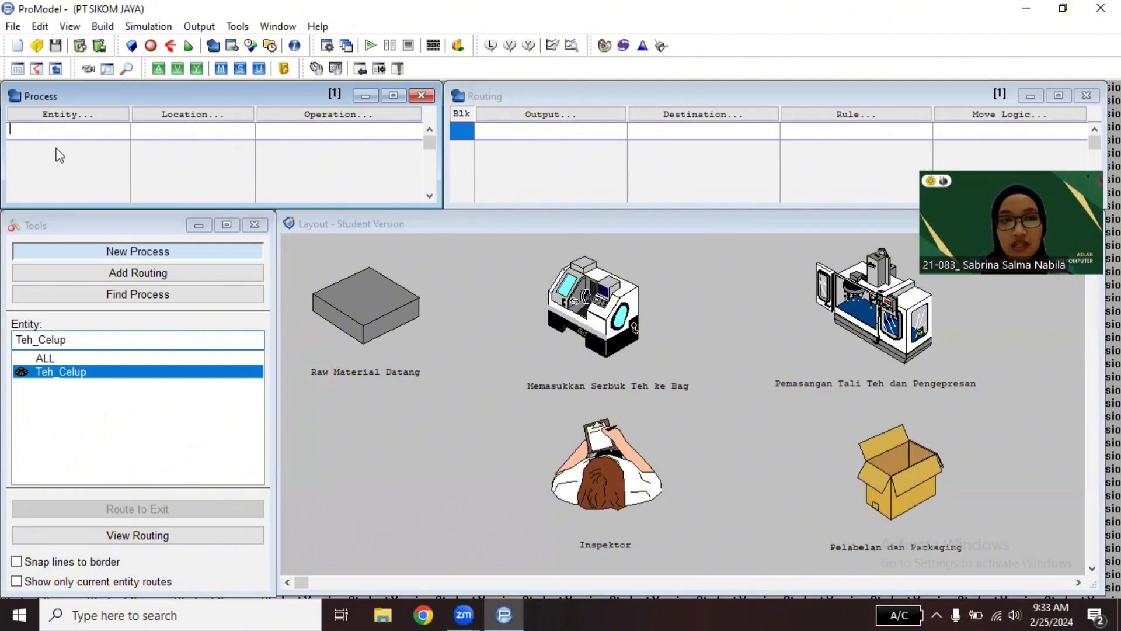
left_click(75, 128)
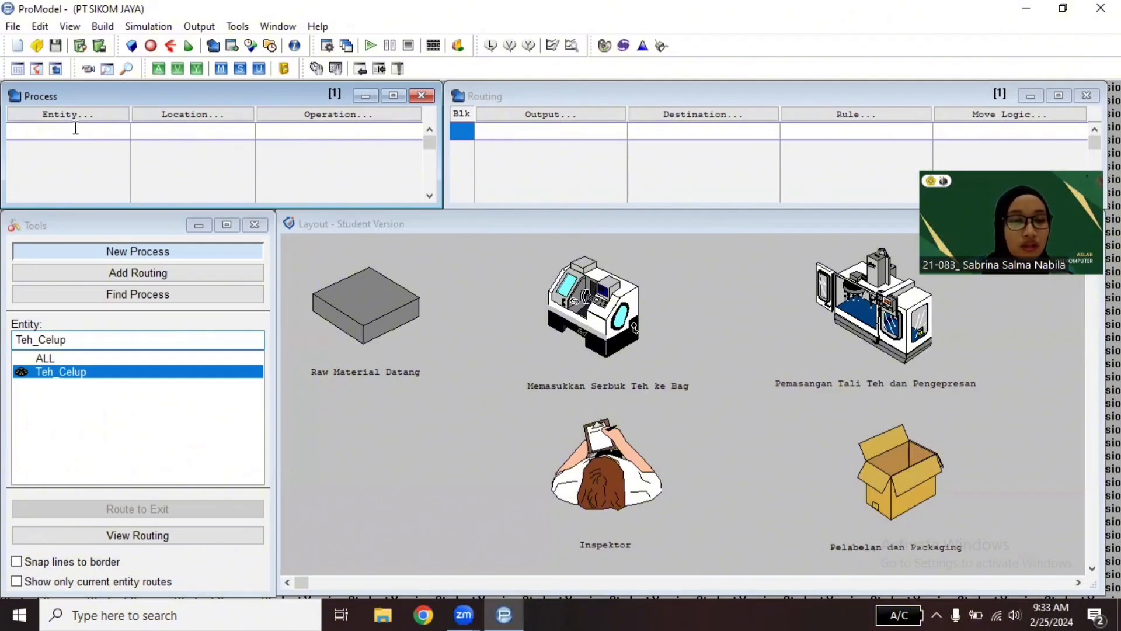
left_click(79, 113)
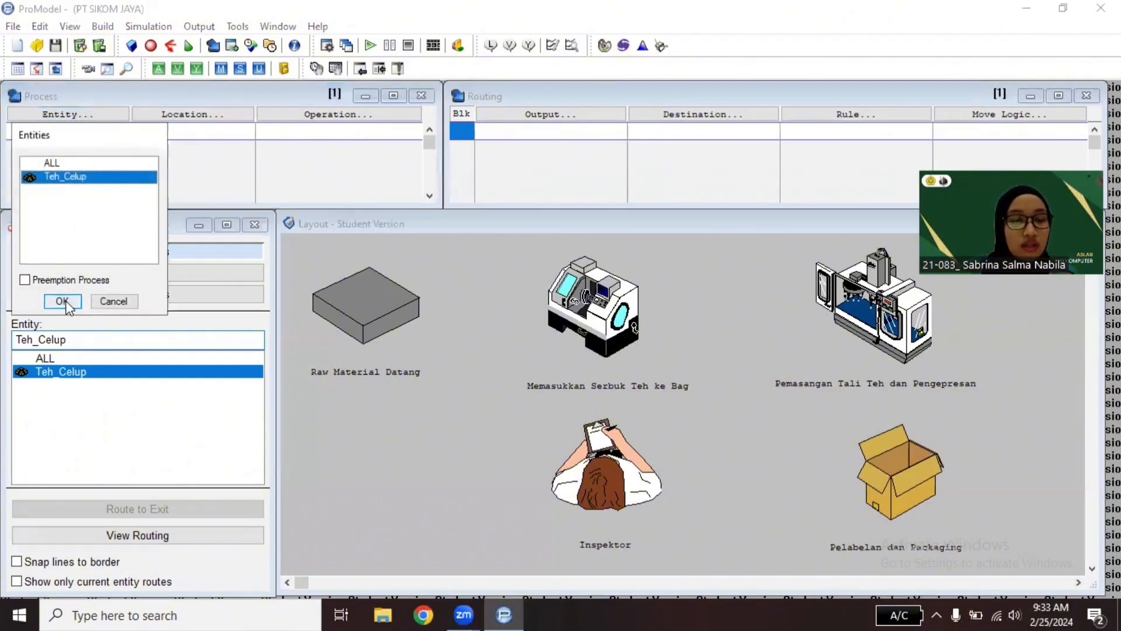
left_click(63, 302)
left_click(201, 115)
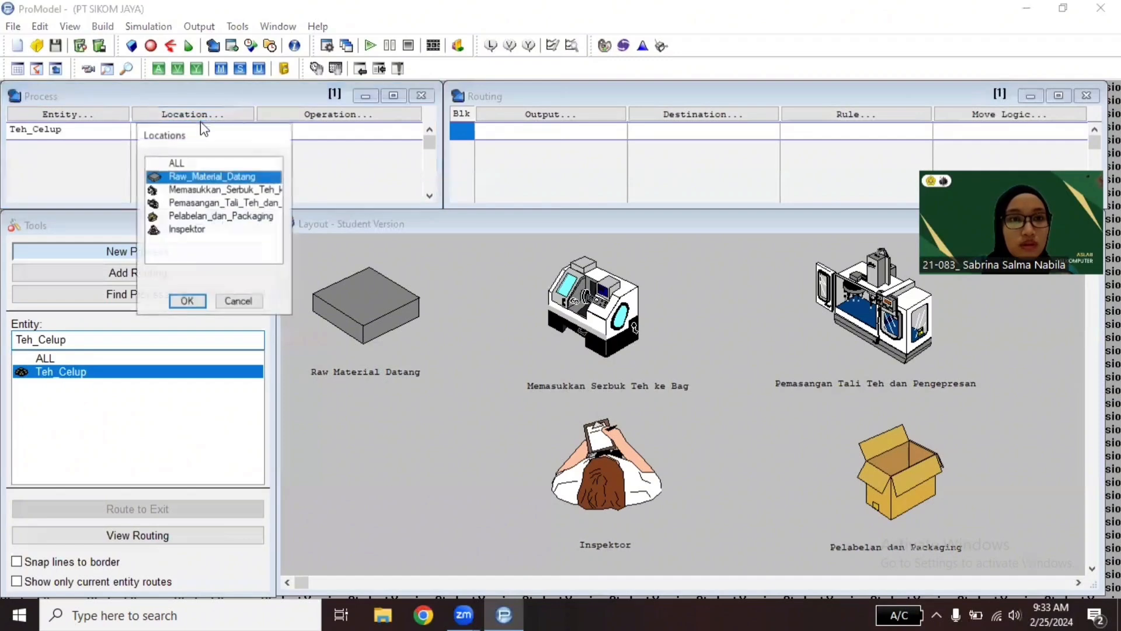
left_click(187, 301)
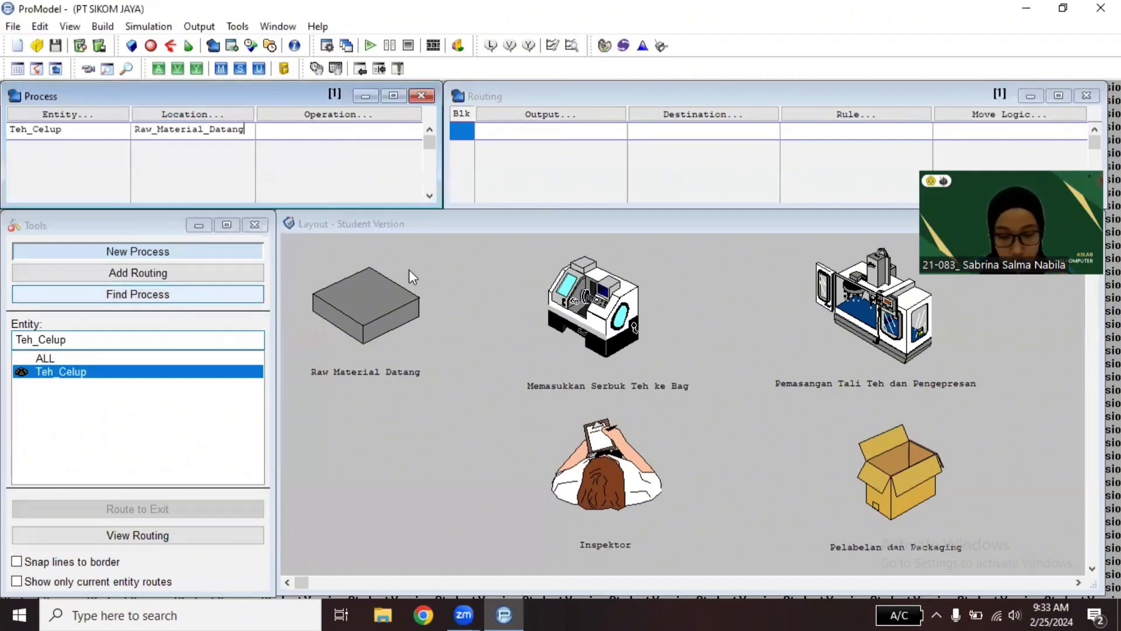
Step: Route Teh_Celup as output from Raw_Material_Datang to Memasukkan_Serbuk_Teh_ke_Bag and open that route's move logic for editing
left_click(548, 116)
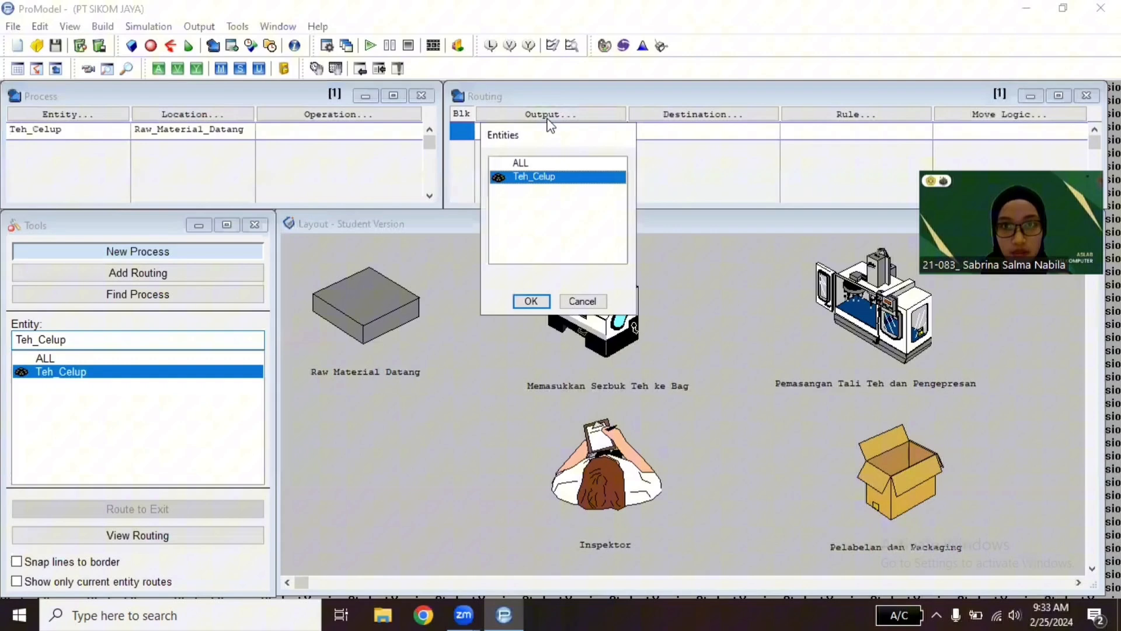
left_click(531, 301)
left_click(675, 120)
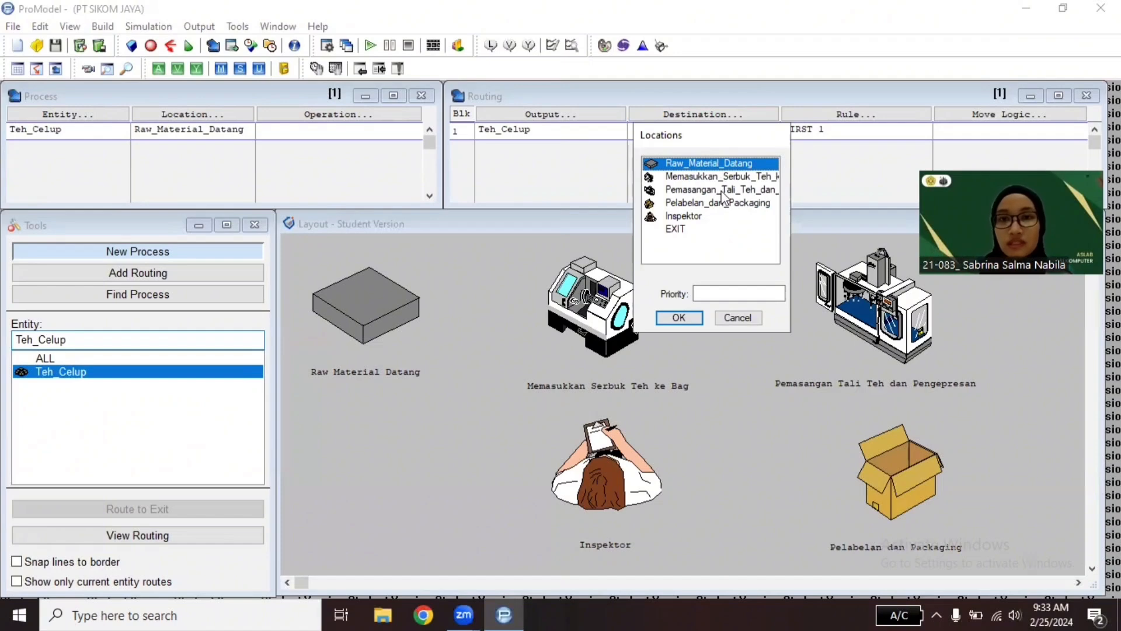
left_click(721, 178)
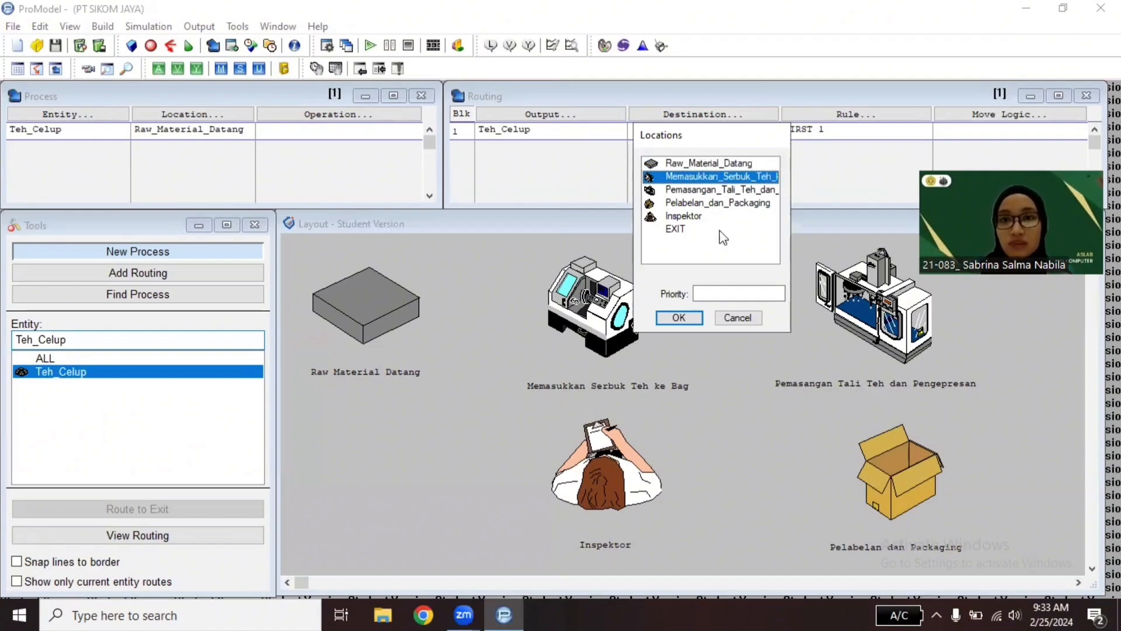
left_click(677, 318)
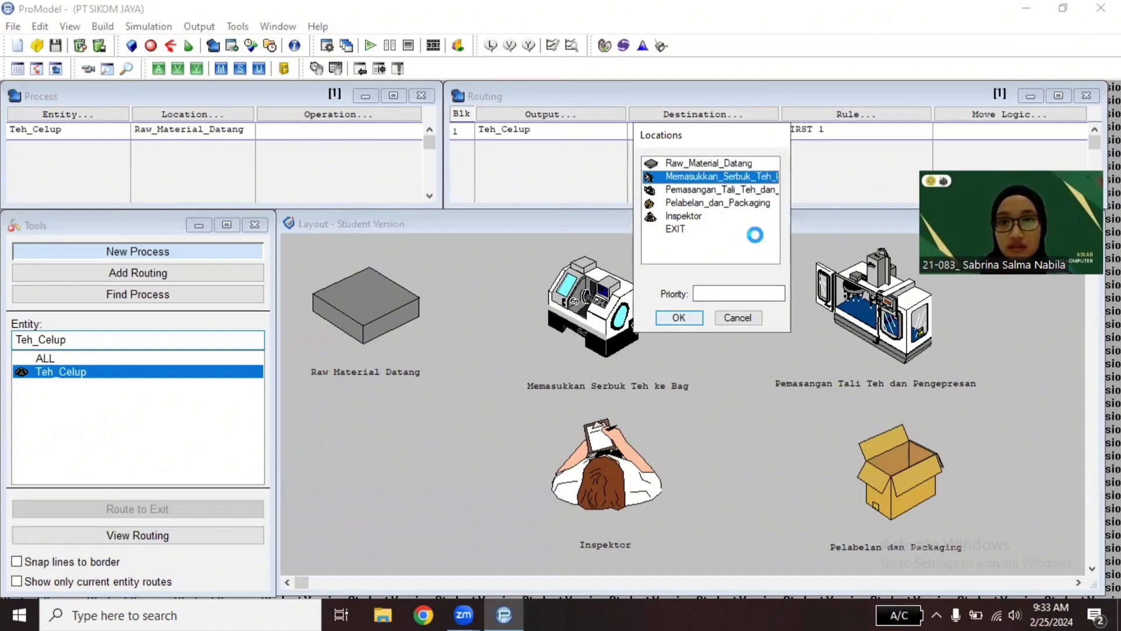
left_click(965, 117)
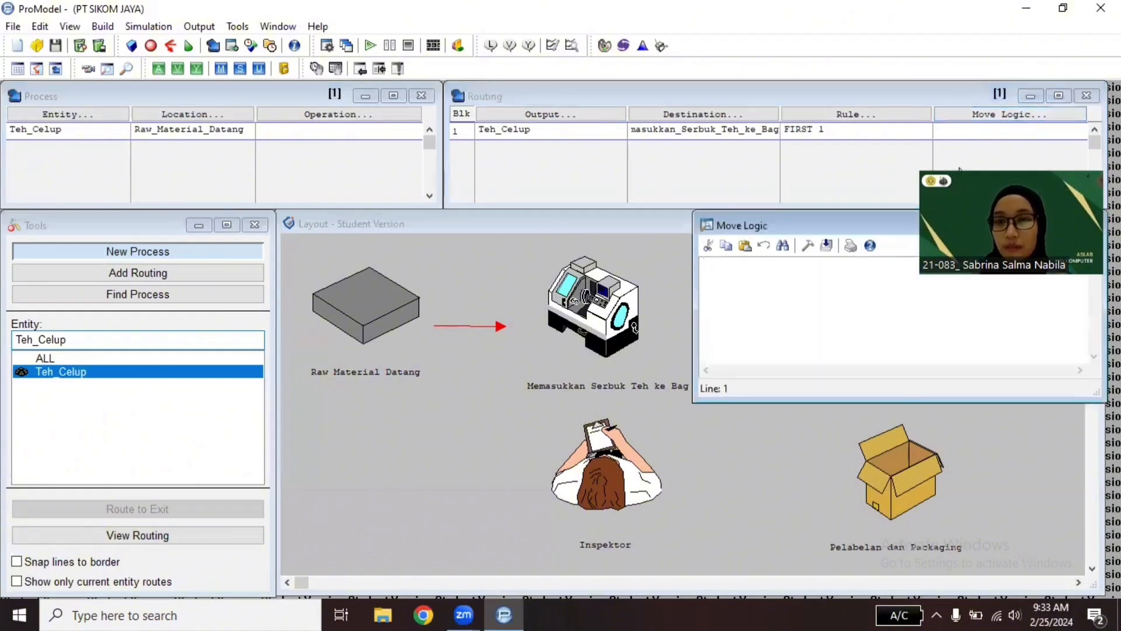
left_click(784, 247)
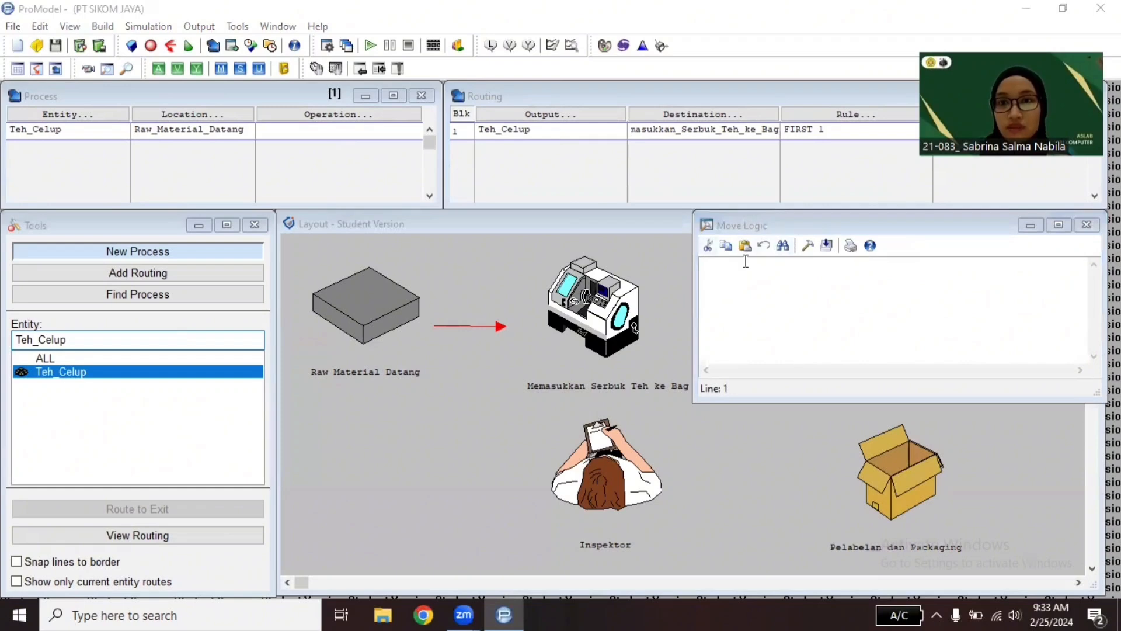
Step: Open Stat::Fit and enter the ten data points 11, 12, 13, 11, 12, 11, 12, 13, 12 and 13
left_click(643, 50)
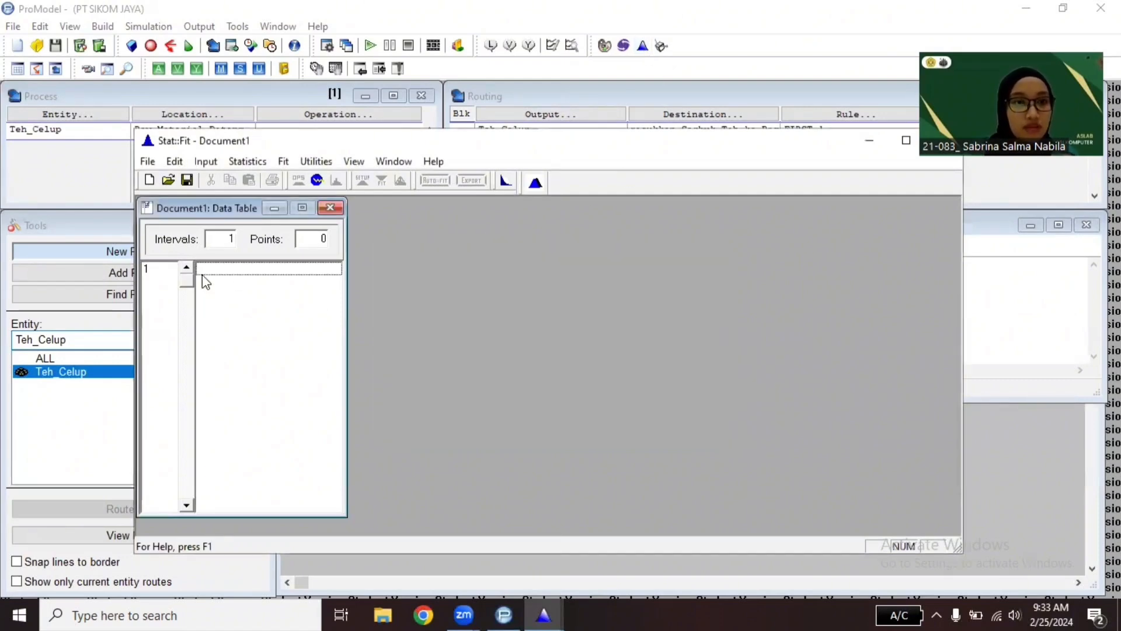
type("11")
left_click(259, 285)
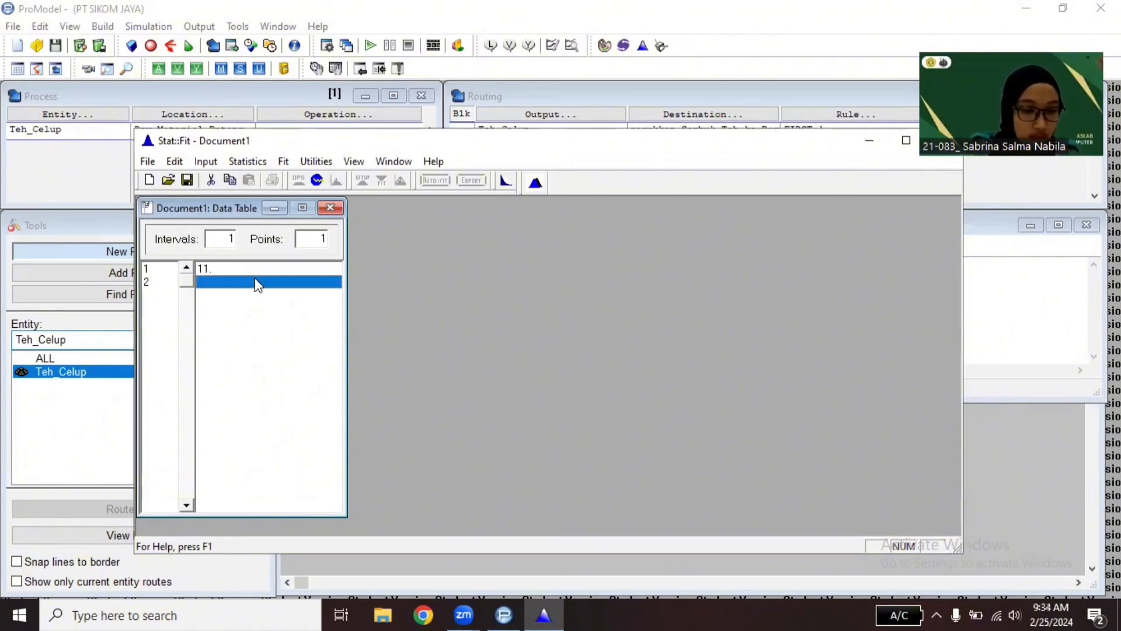
type("12")
left_click(253, 285)
type("13")
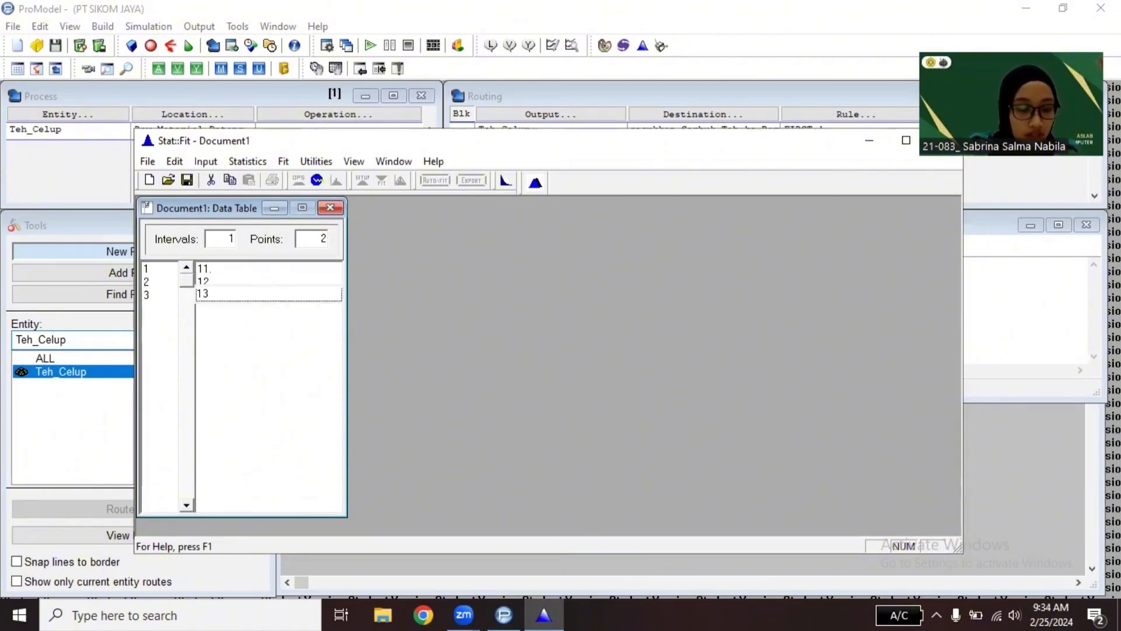
key("Return")
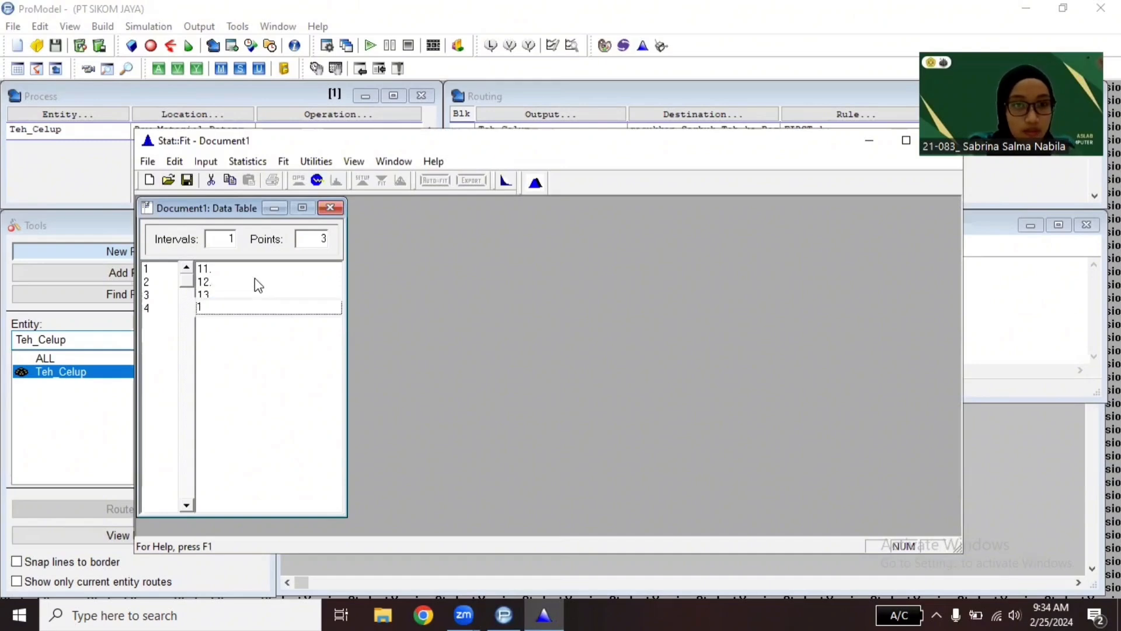
type("11")
key("Return")
type("12")
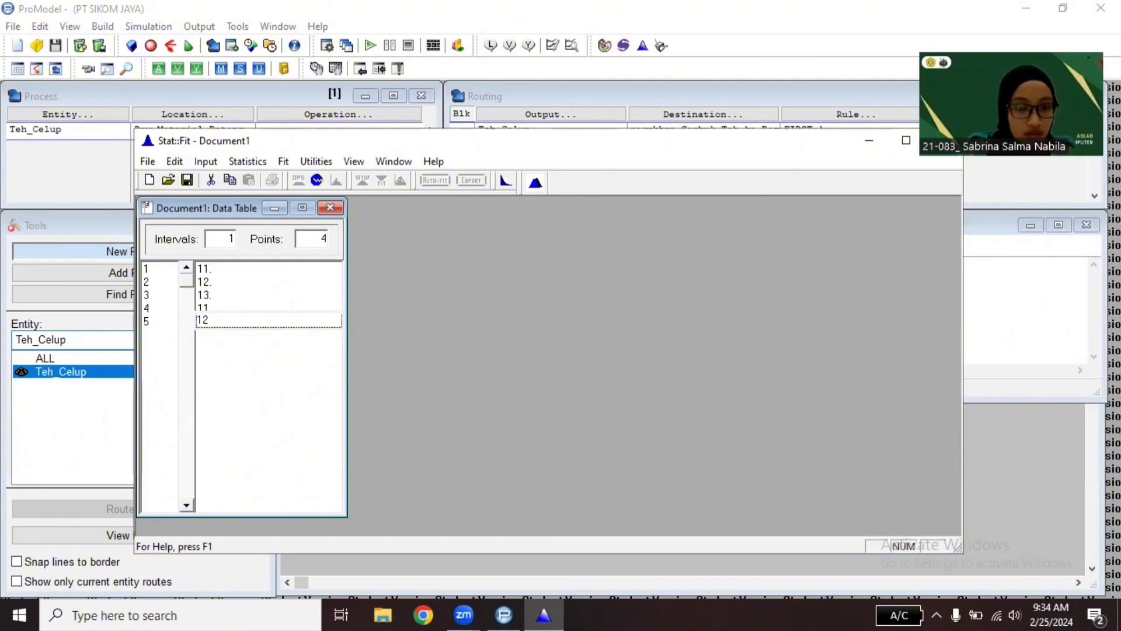
key("Return")
type("11")
key("Return")
type("12")
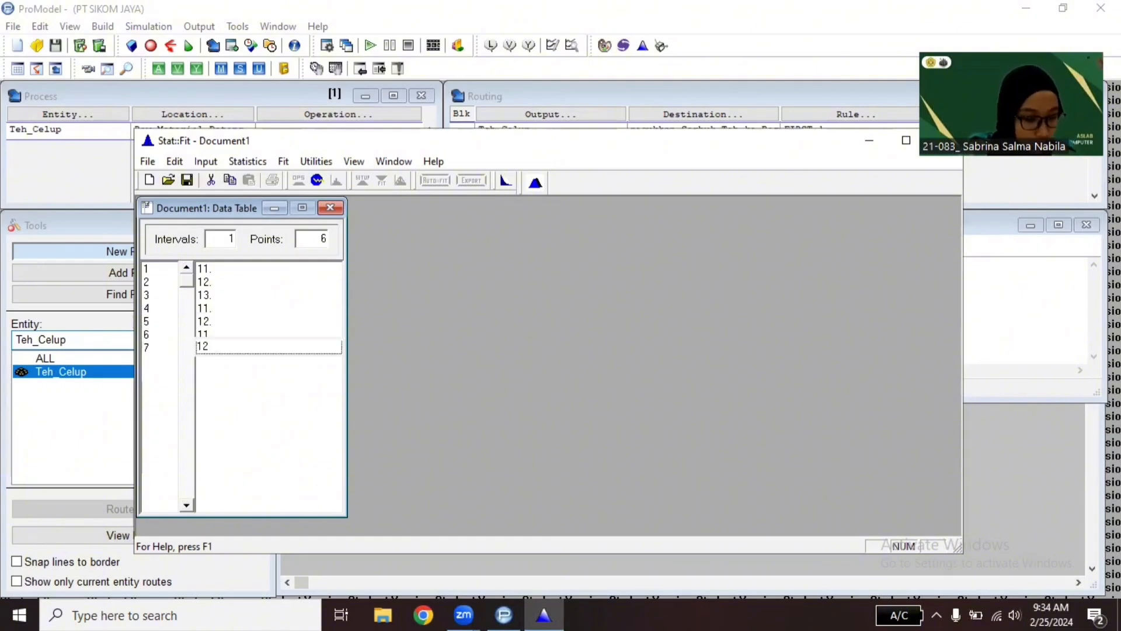
key("Return")
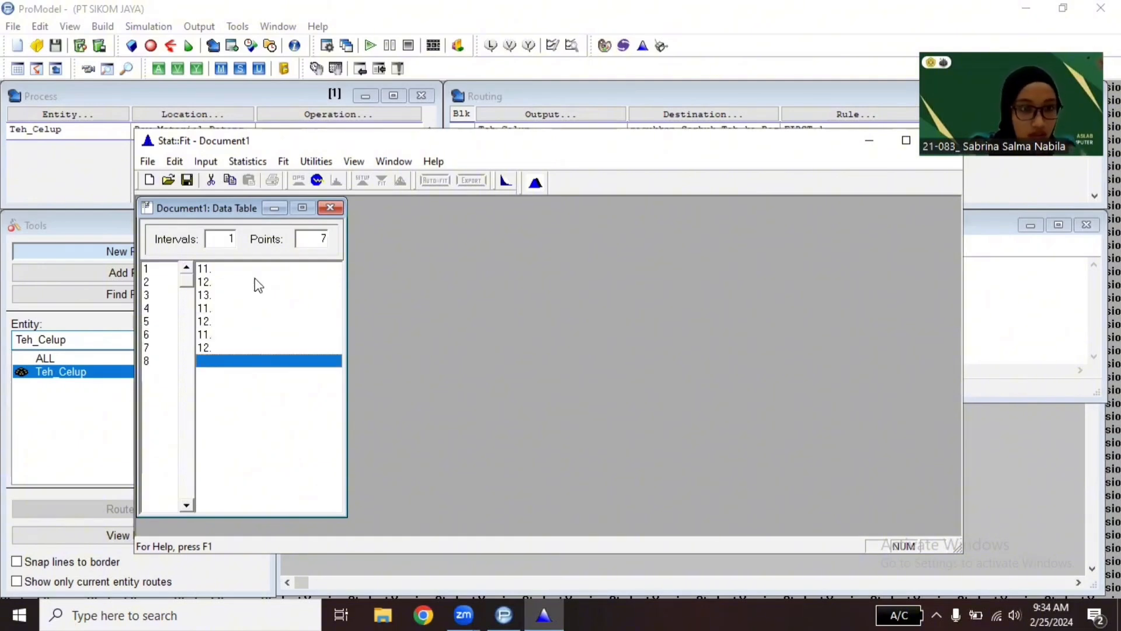
type("13")
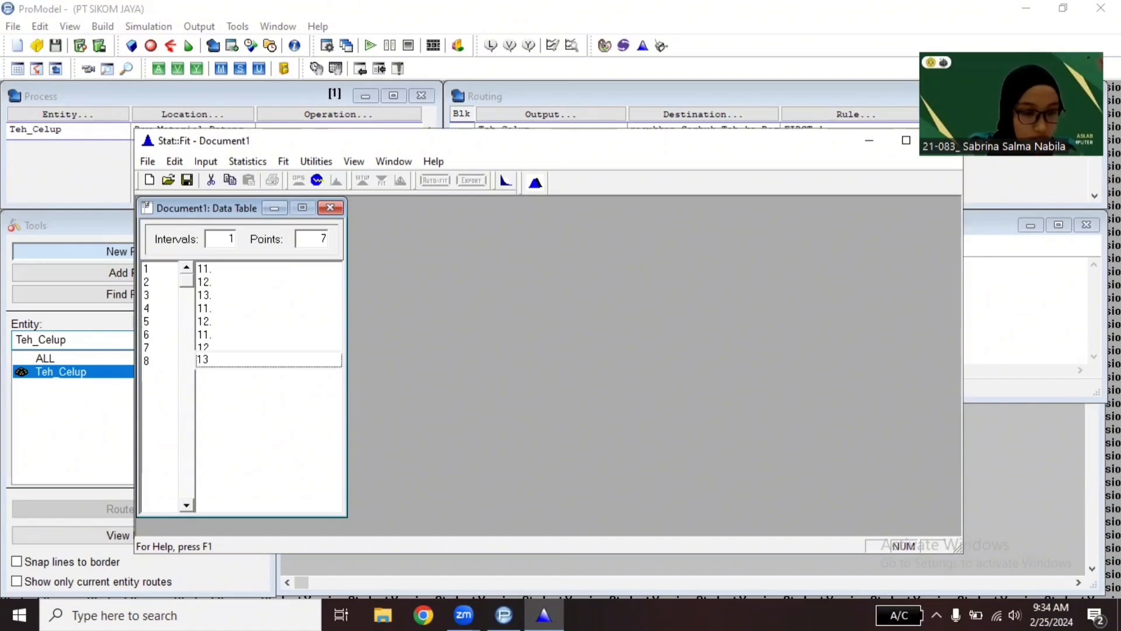
key("Return")
type("12")
key("Return")
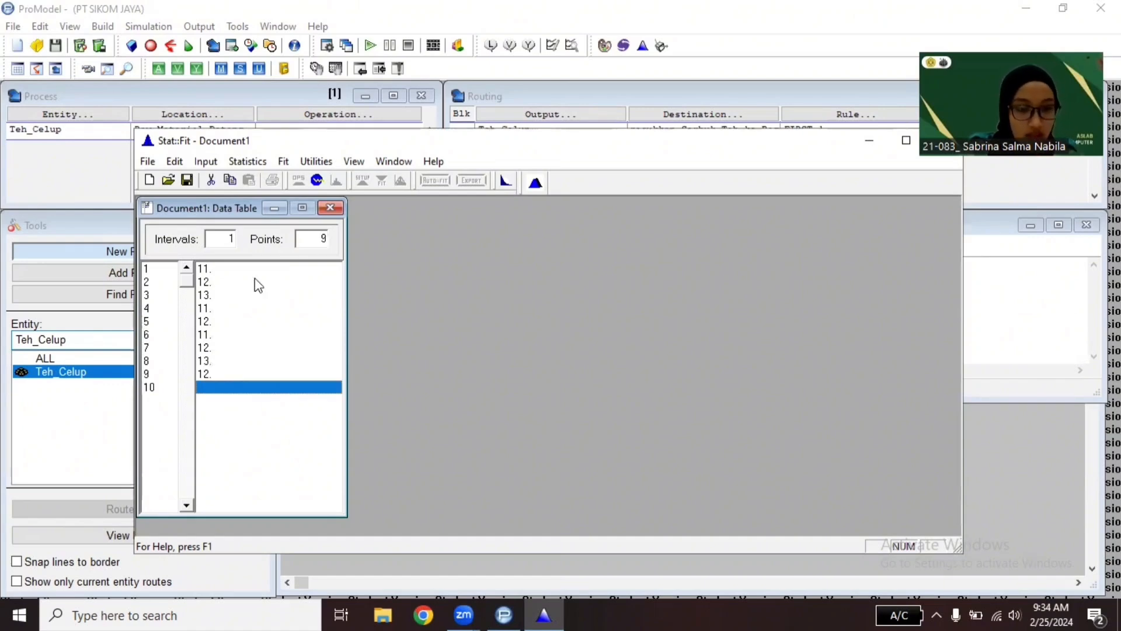
type("13")
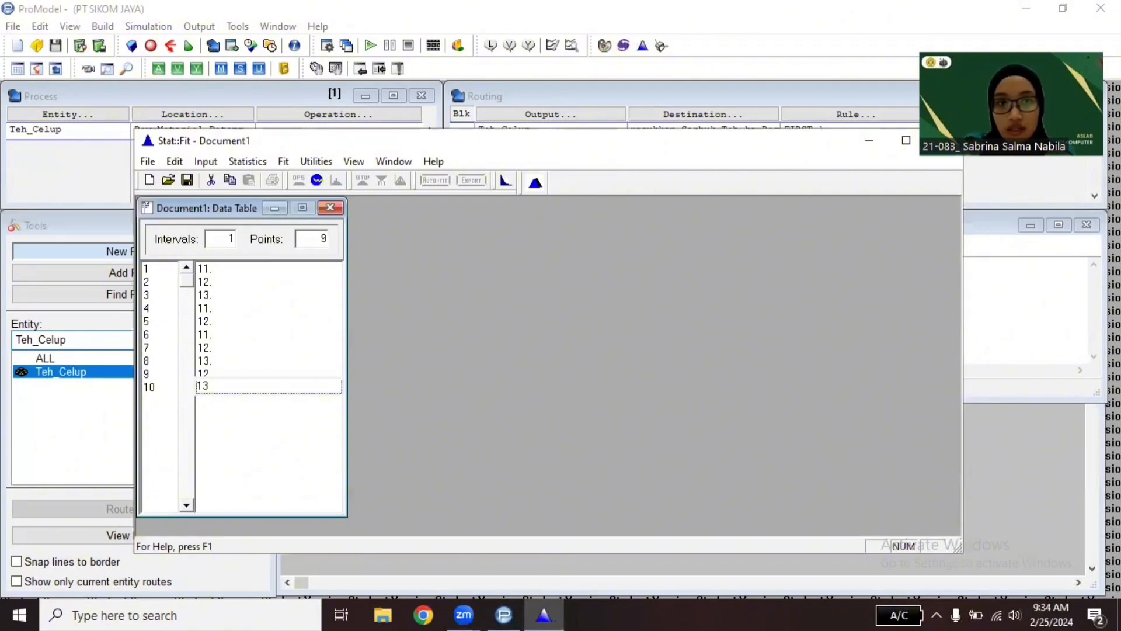
key("Return")
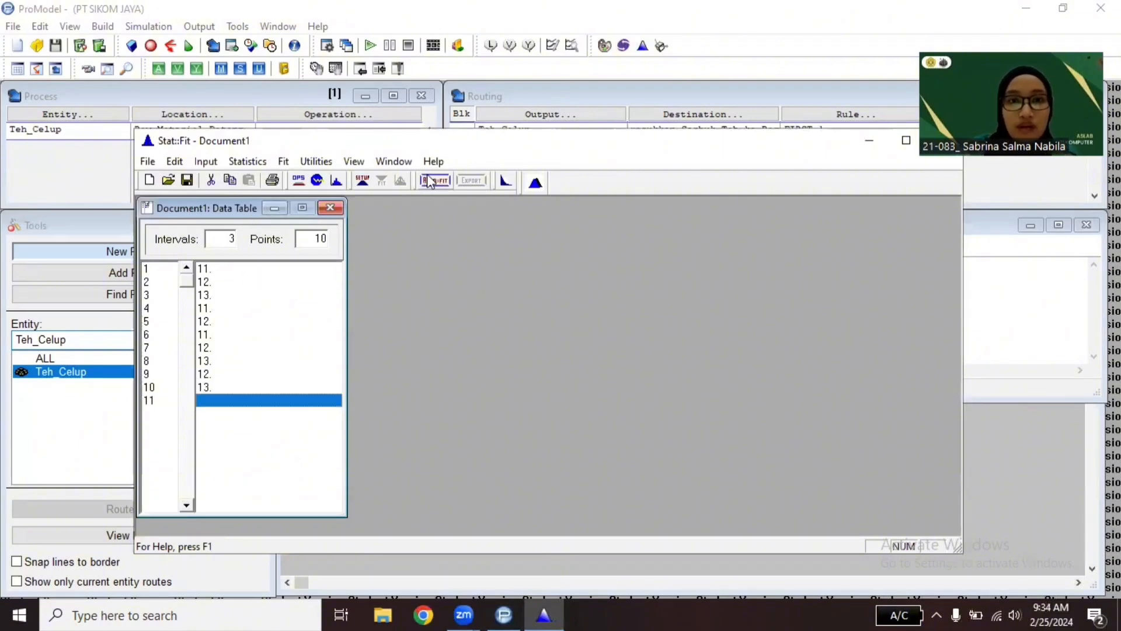
Step: Run Auto::Fit on the data with discrete distributions and widen the results window to show the acceptance column
left_click(432, 180)
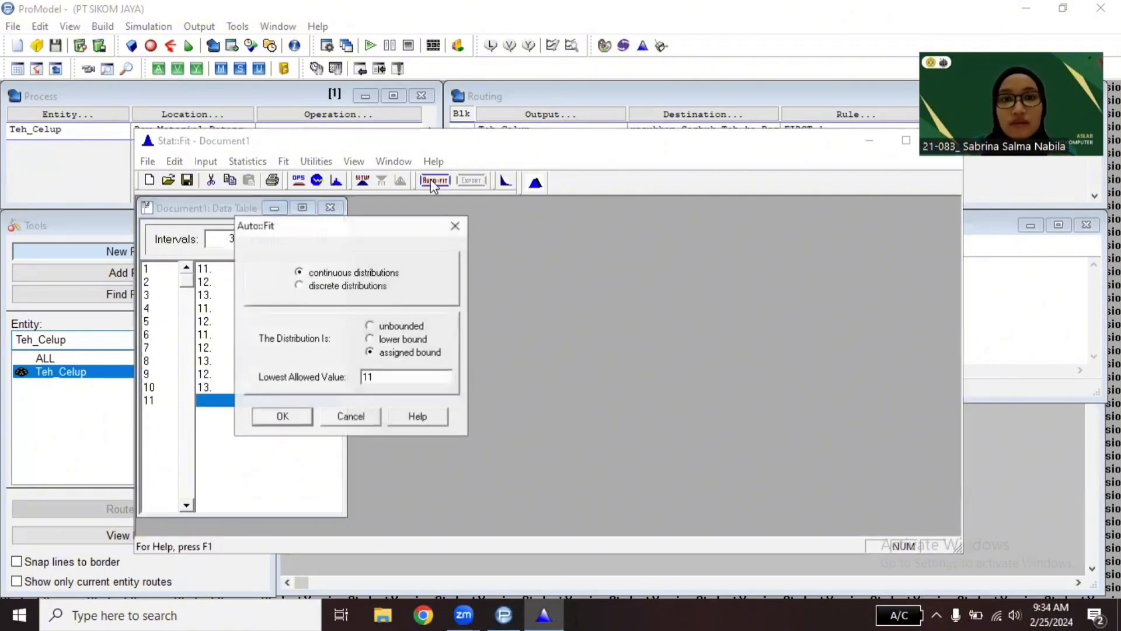
left_click(296, 286)
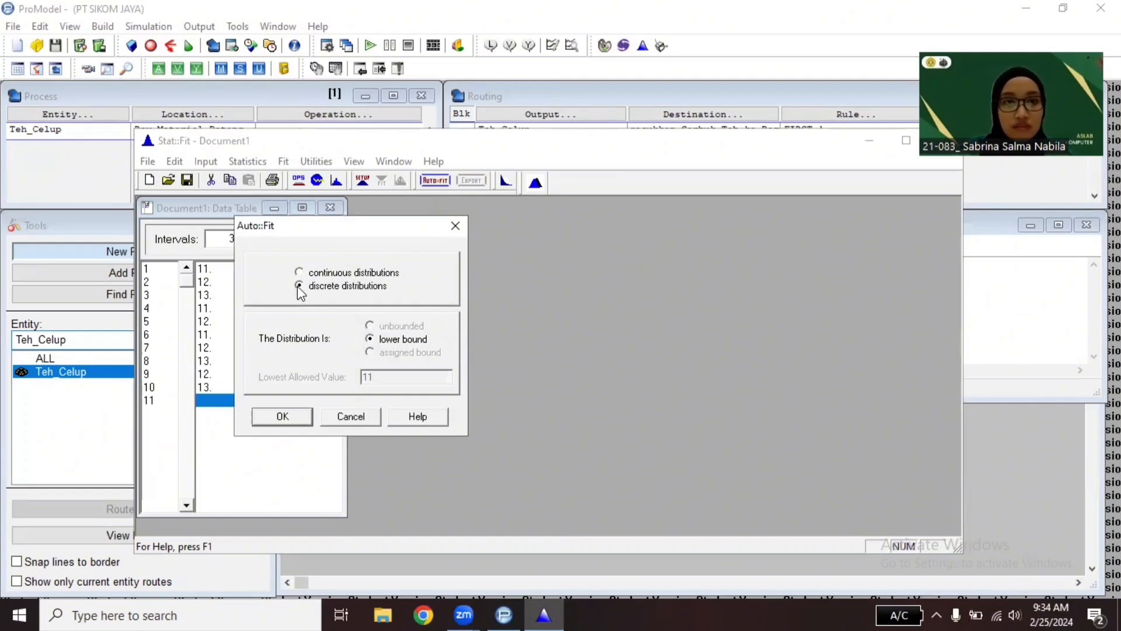
left_click(296, 416)
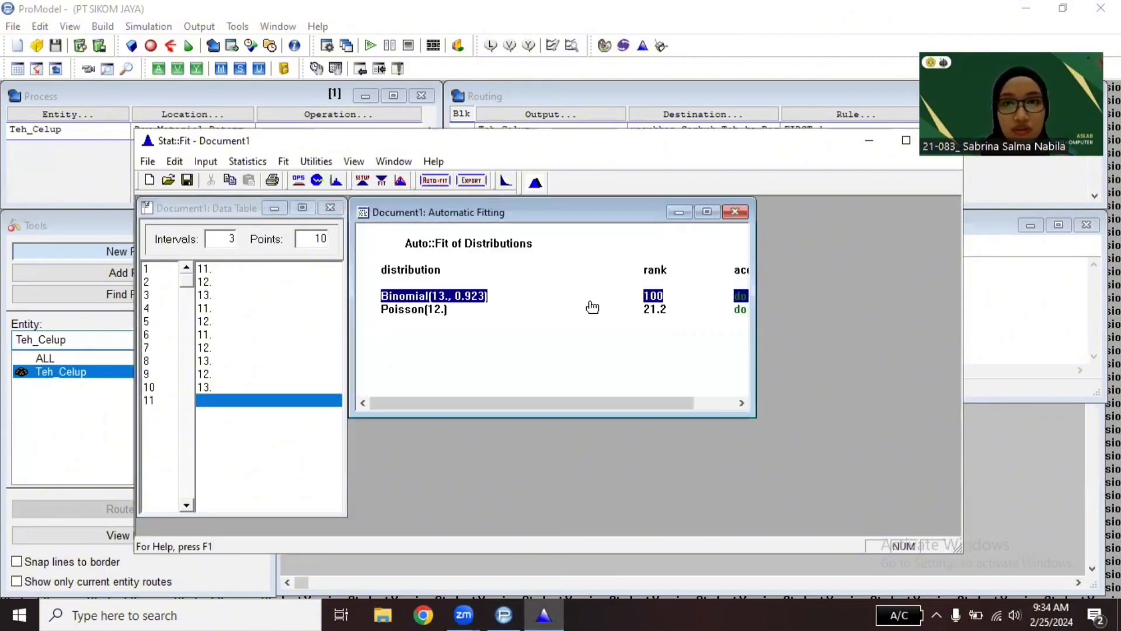
left_click_drag(632, 402, 643, 402)
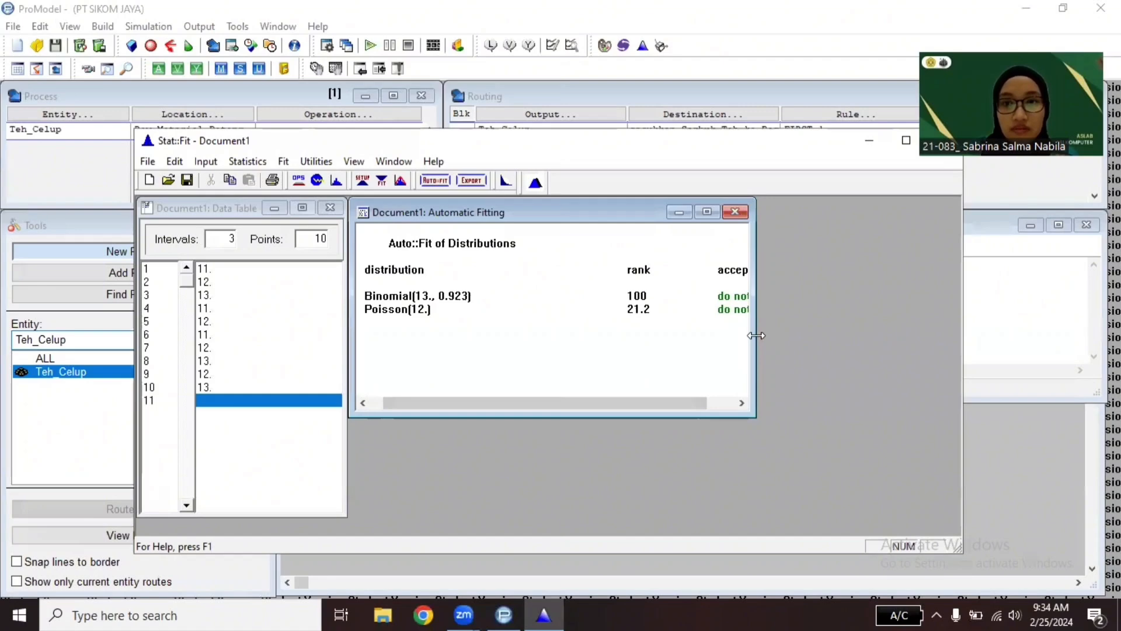
left_click_drag(756, 335, 890, 332)
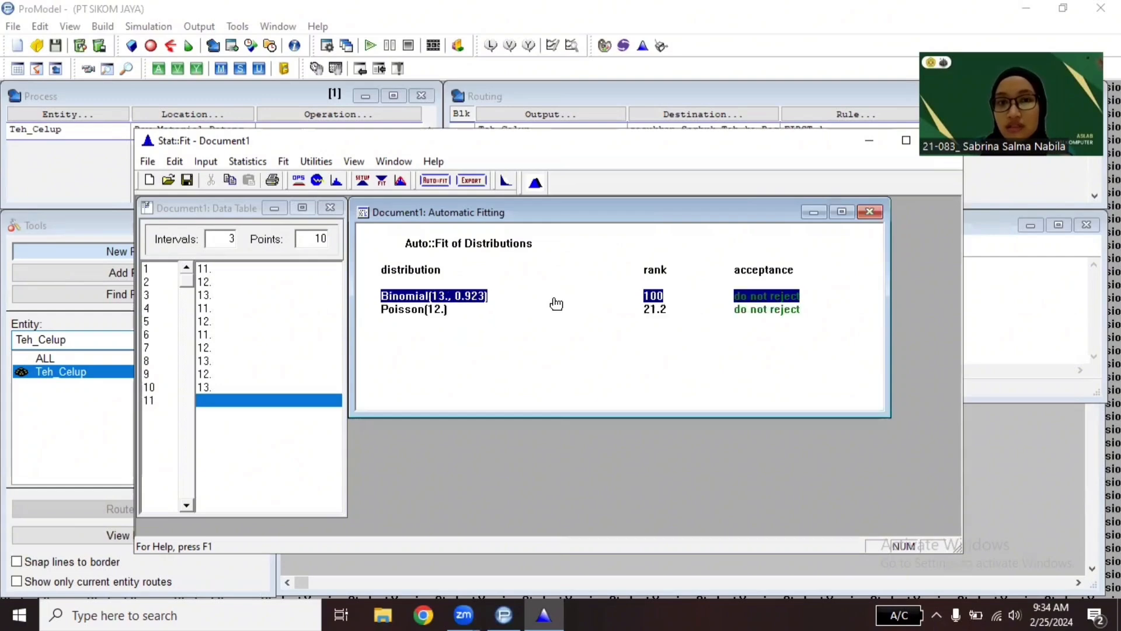
Step: Export the fitted Binomial distribution to the clipboard in ProModel format
left_click(473, 183)
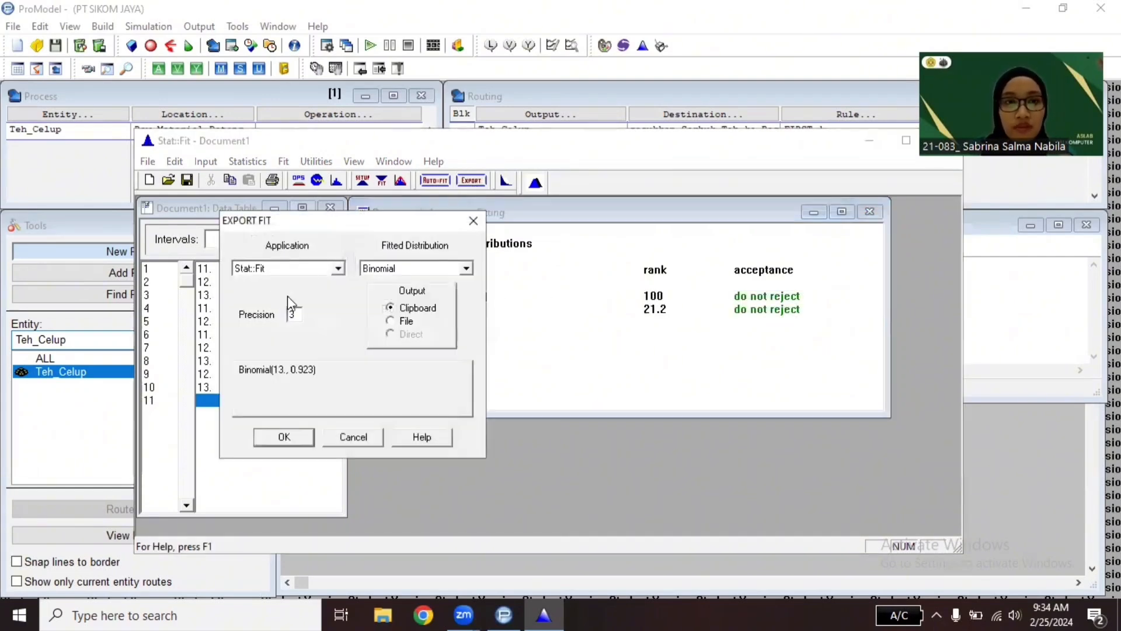
left_click(337, 269)
scroll(297, 308, "up", 4)
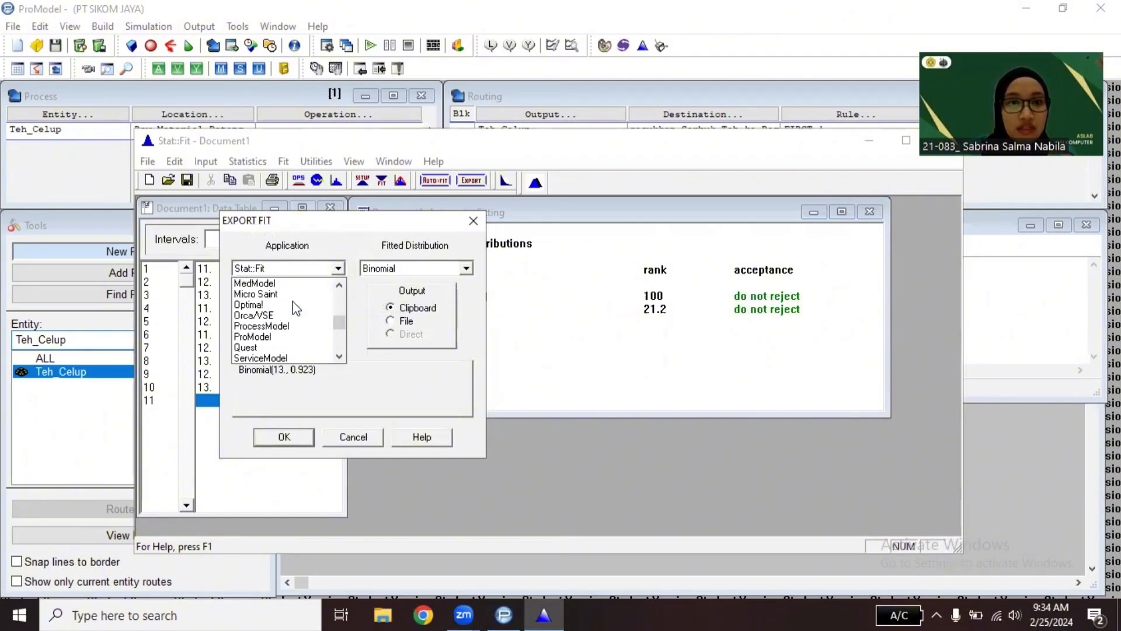
scroll(297, 307, "up", 4)
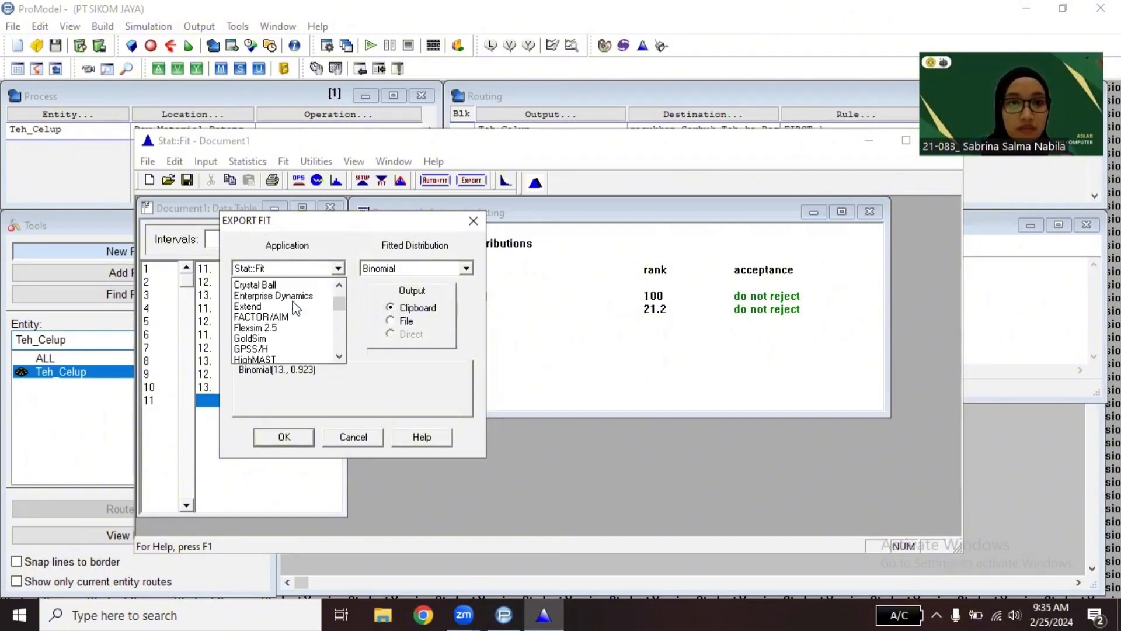
scroll(297, 308, "up", 1)
scroll(297, 308, "down", 5)
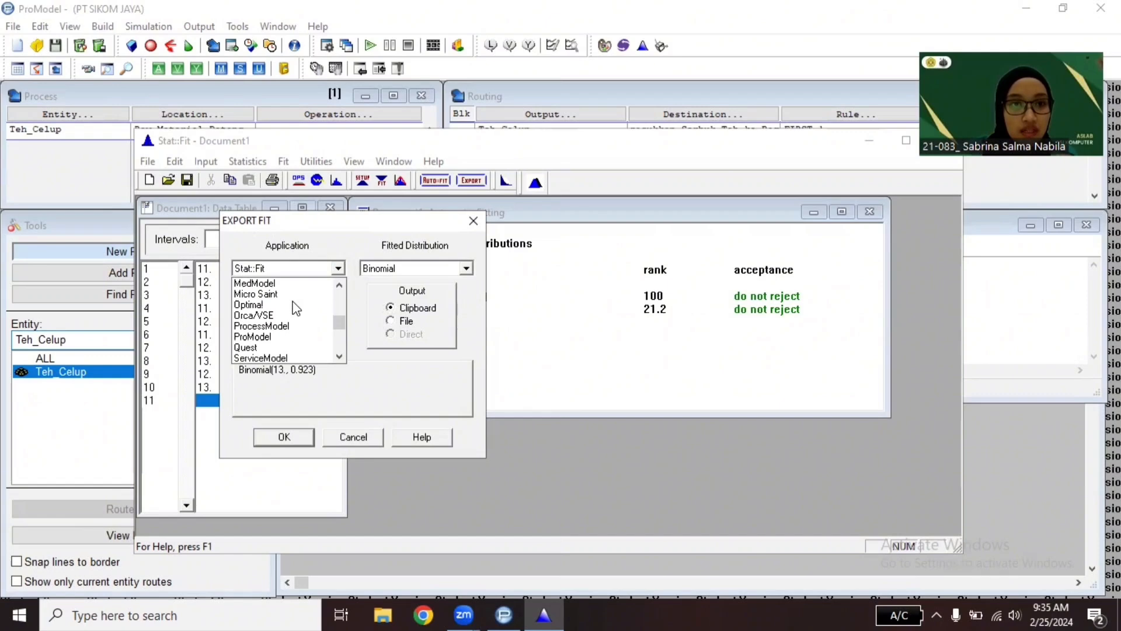
left_click(262, 336)
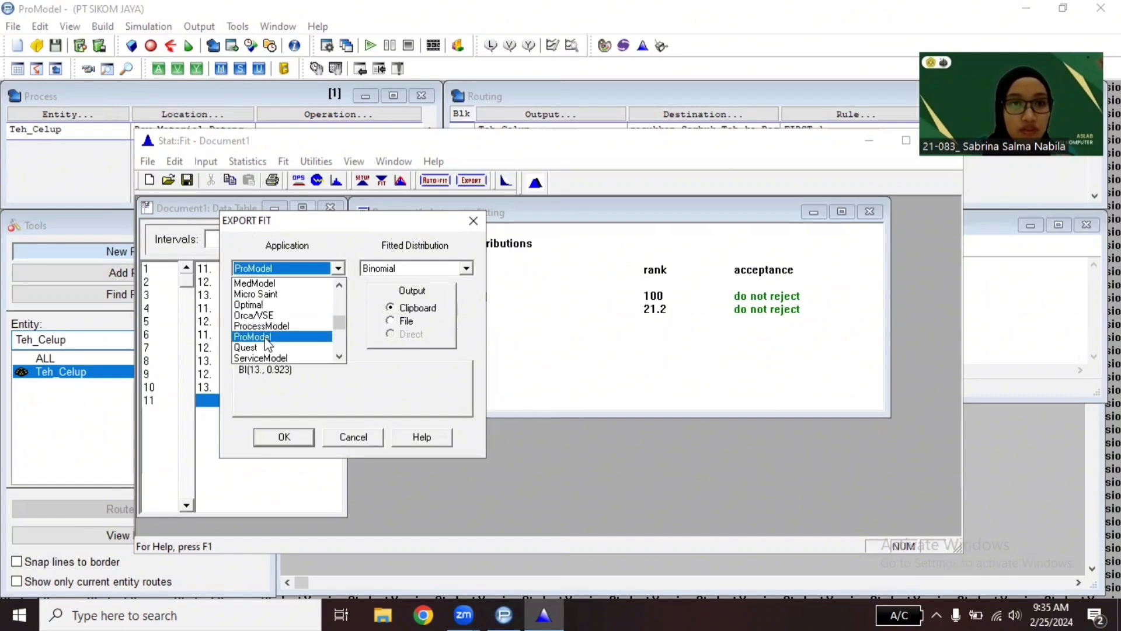
left_click(468, 268)
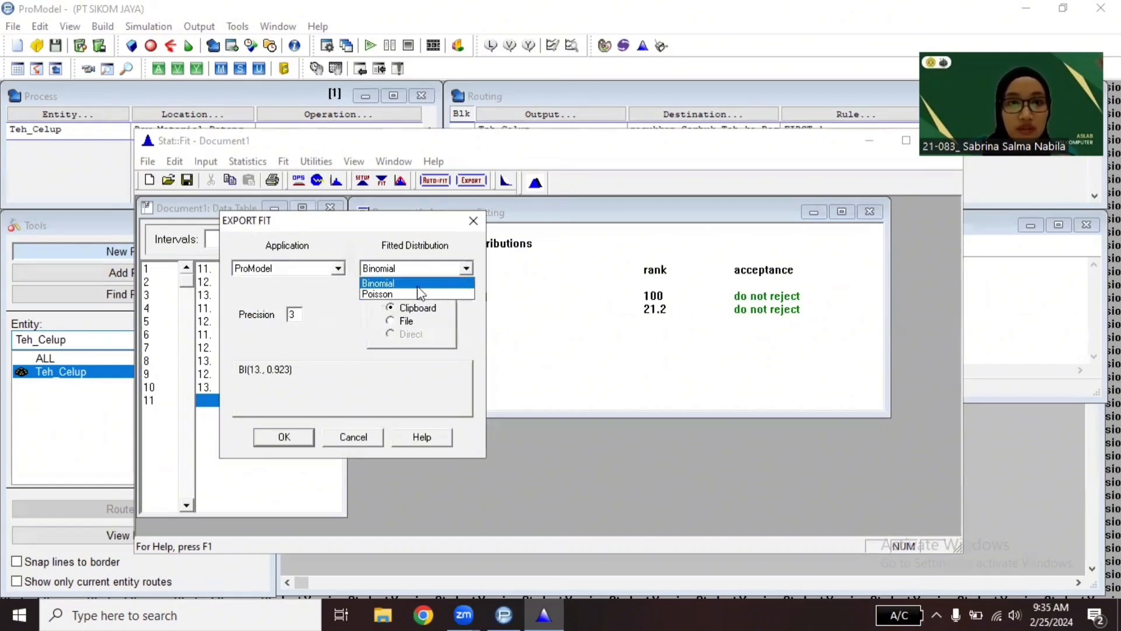
left_click(426, 286)
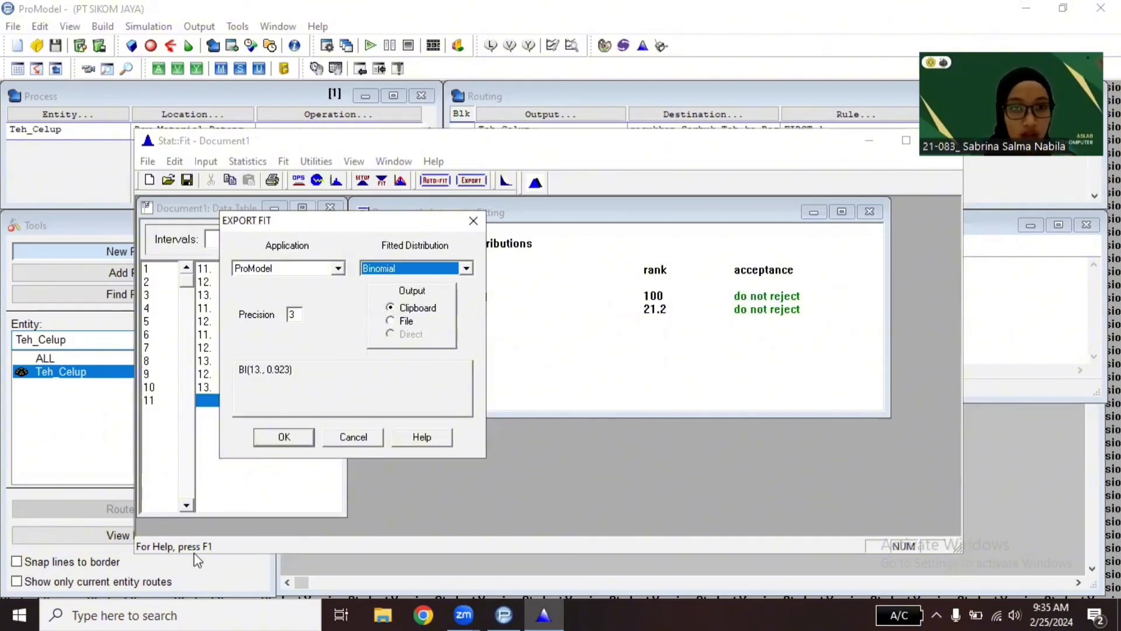
left_click(284, 438)
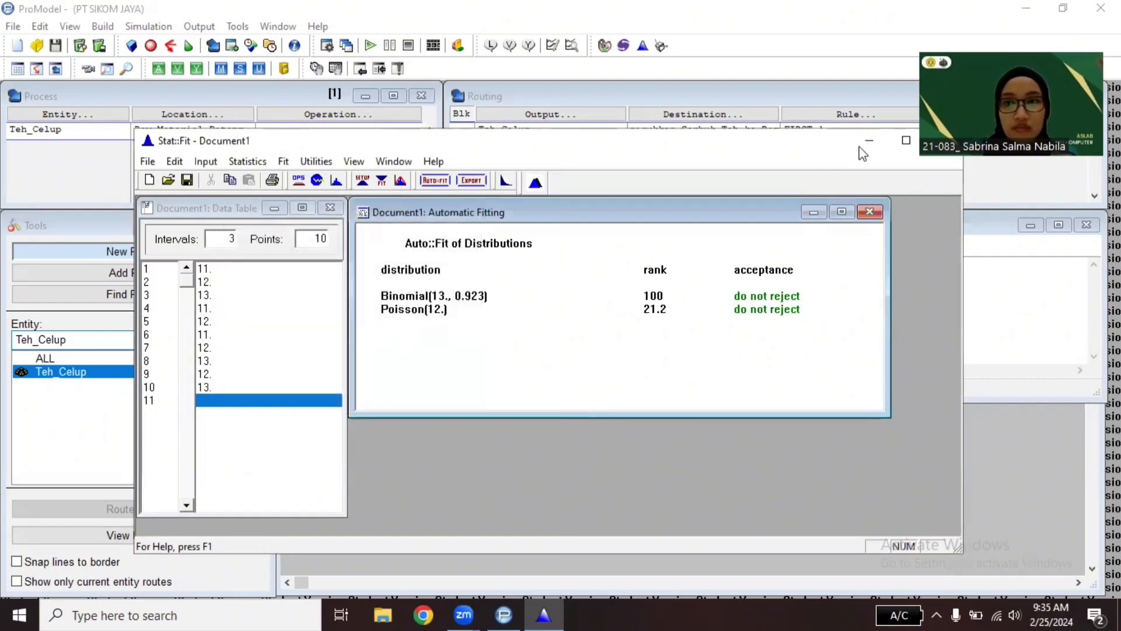
Step: Return to ProModel and build the move logic MOVE FOR BI(13., 0.923) for the route from Raw_Material_Datang to Memasukkan_Serbuk_Teh_ke_Bag
left_click(868, 142)
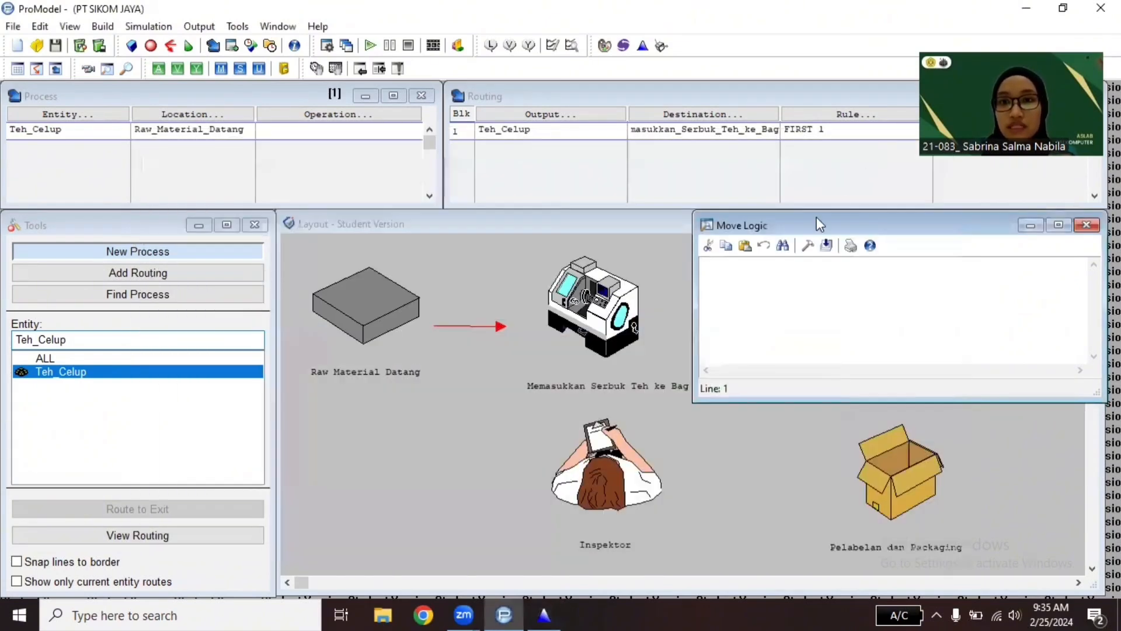
left_click(806, 247)
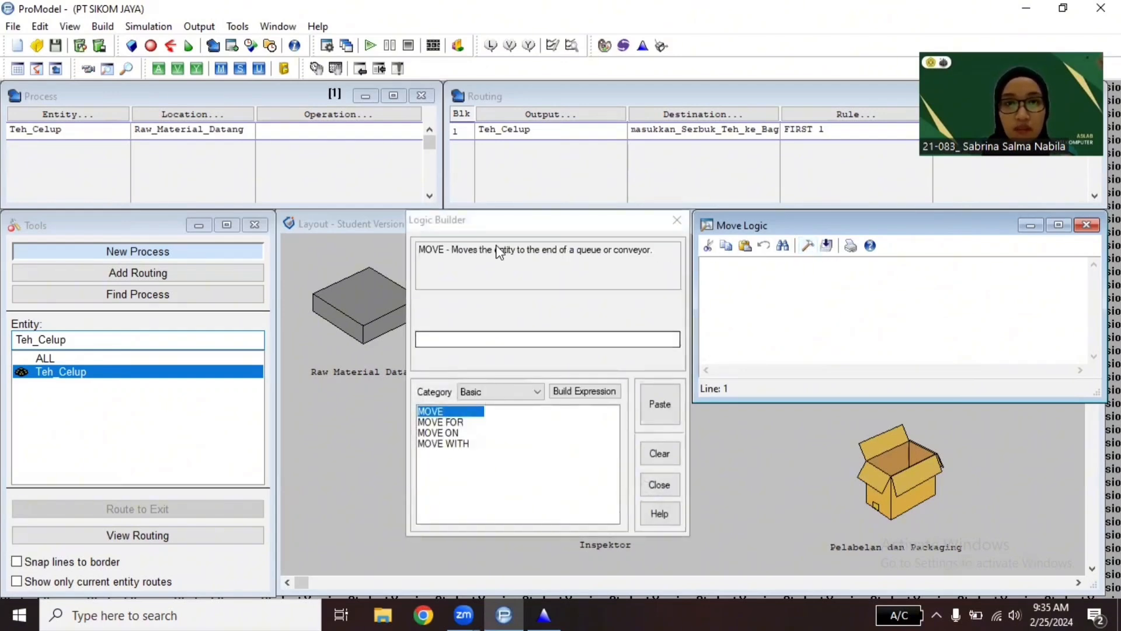
left_click(454, 423)
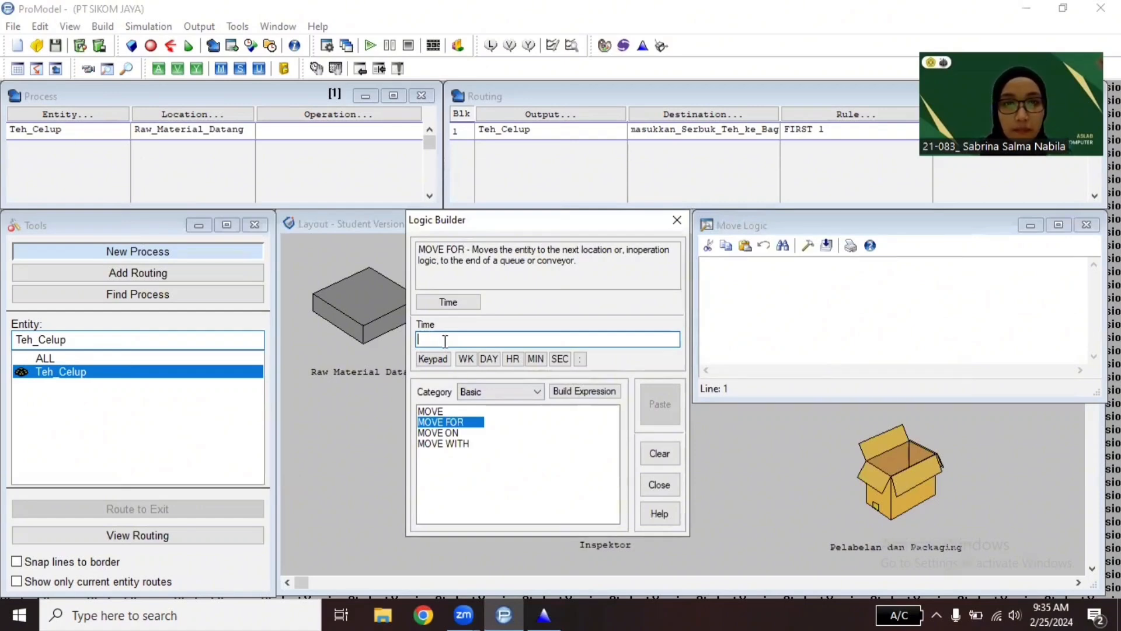
type("BI(13., 0.923)")
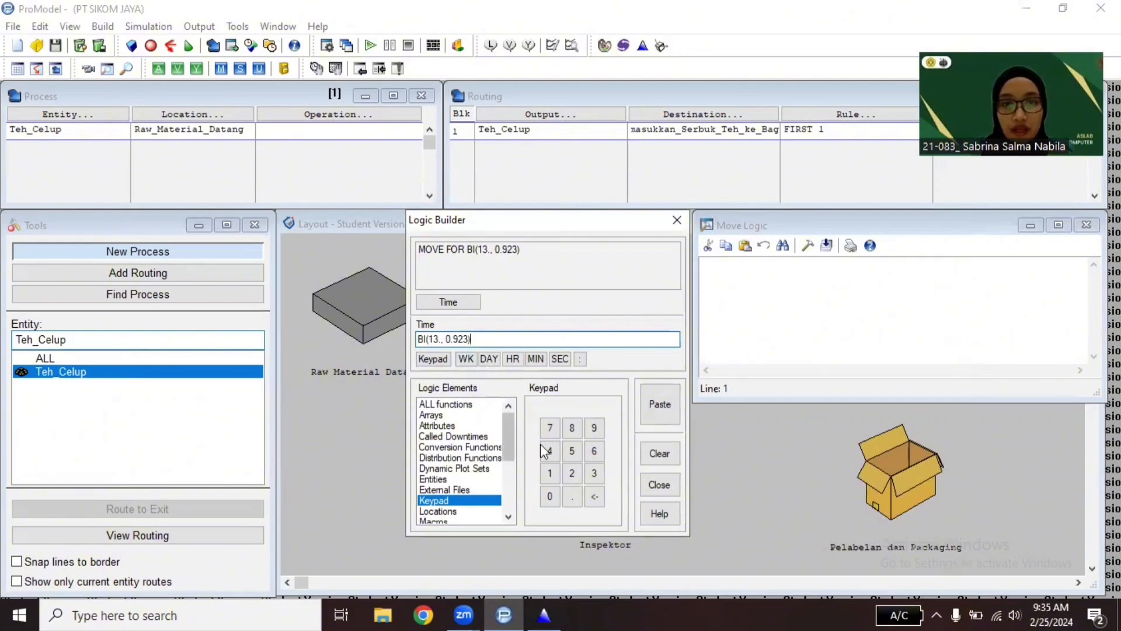
left_click(655, 411)
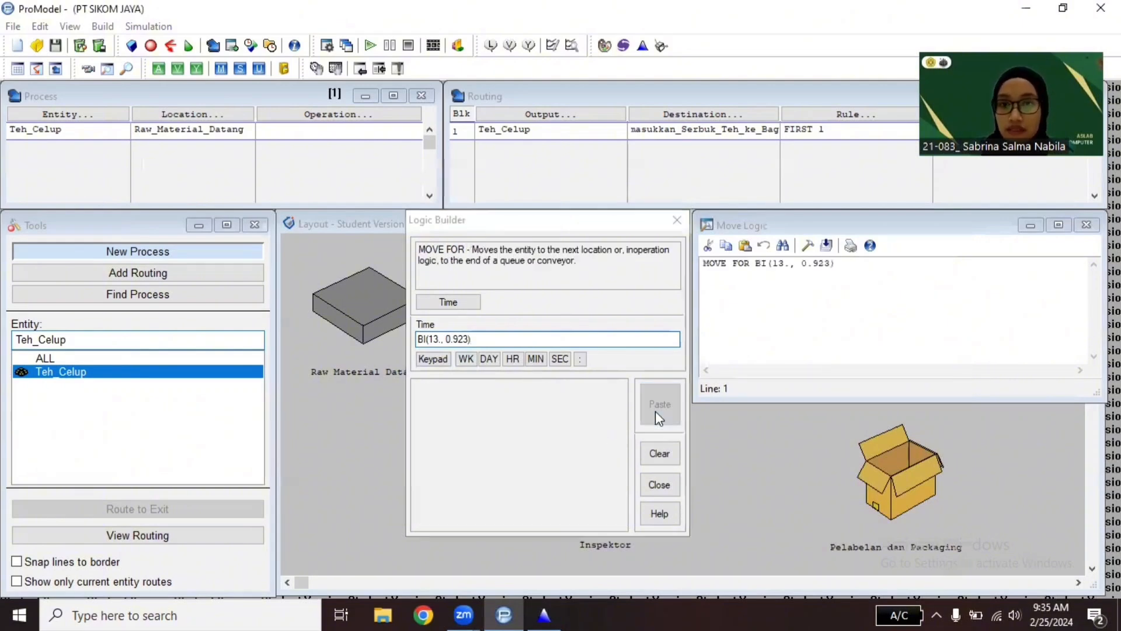
left_click(676, 220)
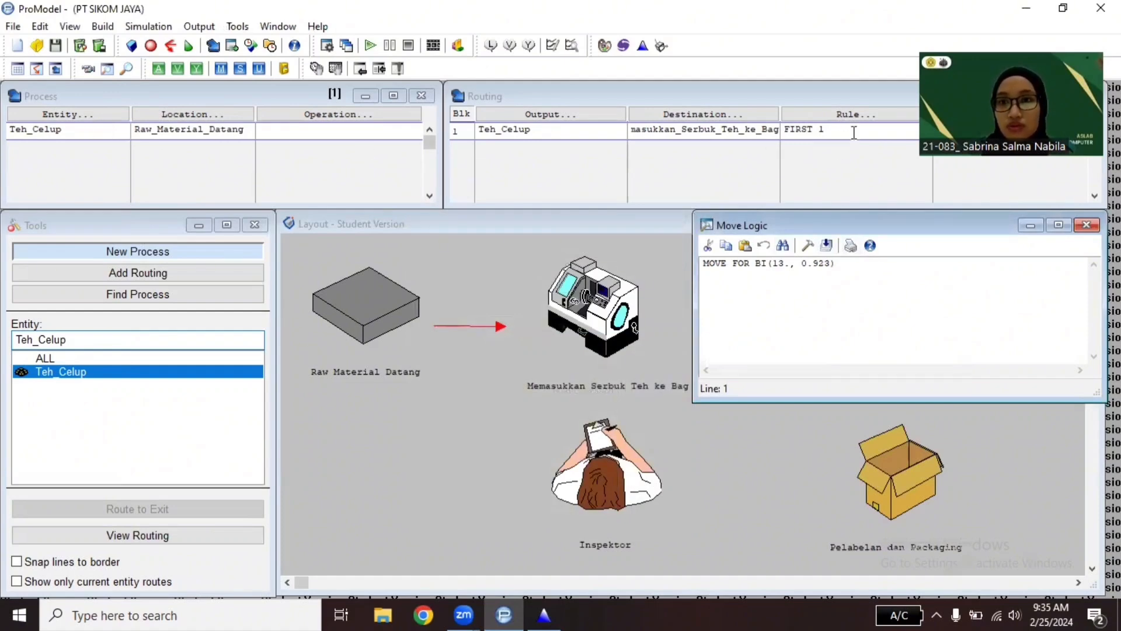
left_click(904, 110)
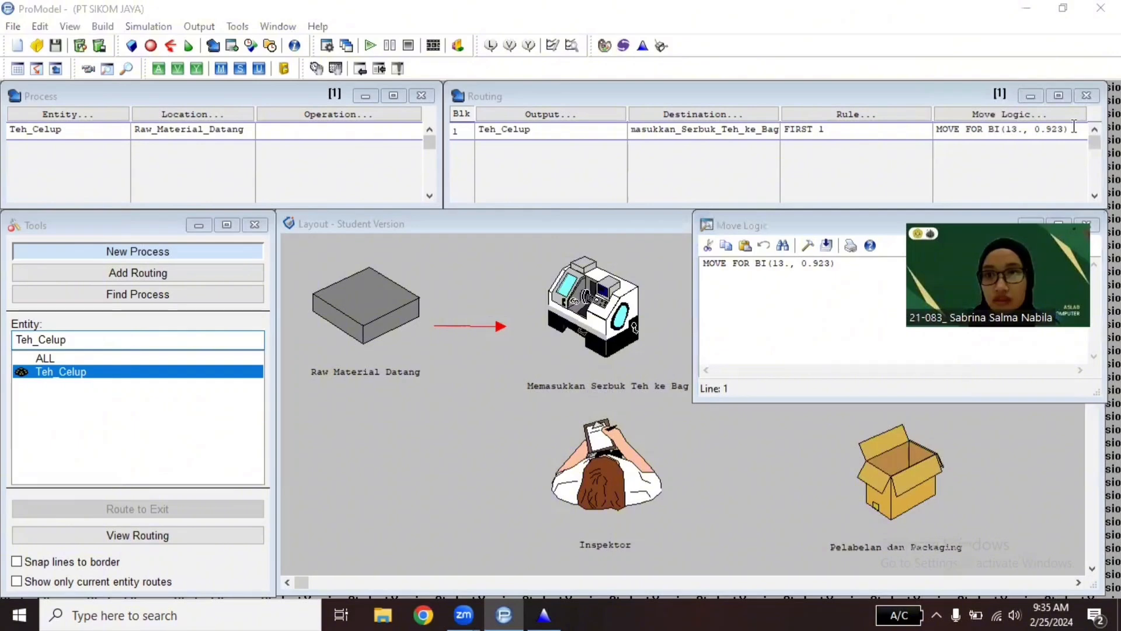
left_click(1074, 127)
key("Return")
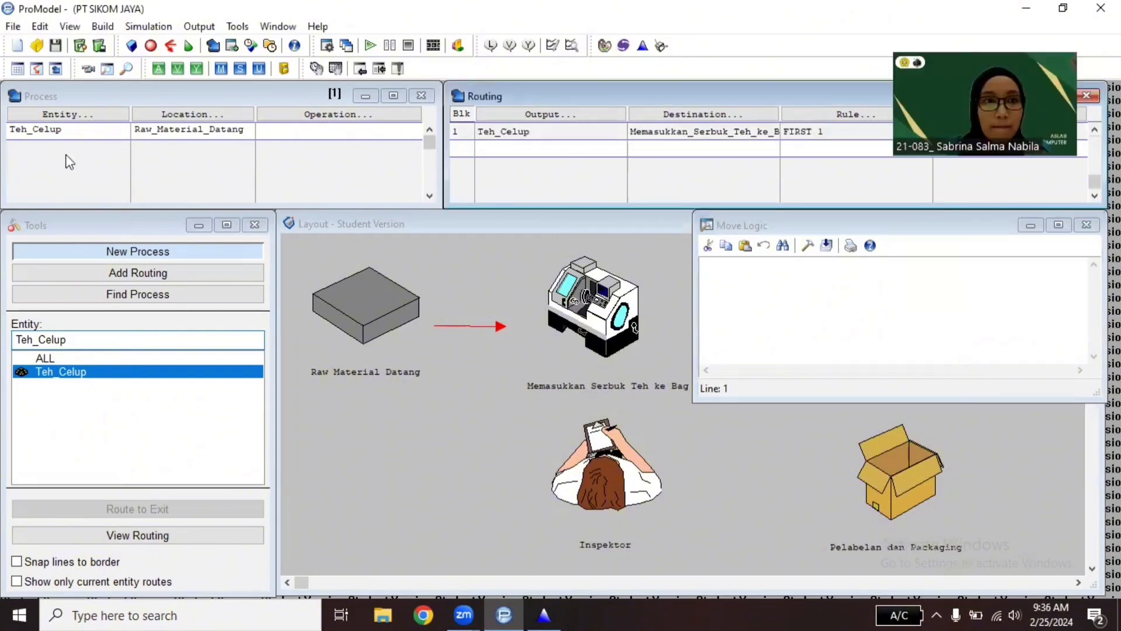
Step: Add a second process record for Teh_Celup at the Memasukkan_Serbuk_Teh_ke_Bag location
left_click(207, 158)
key("Return")
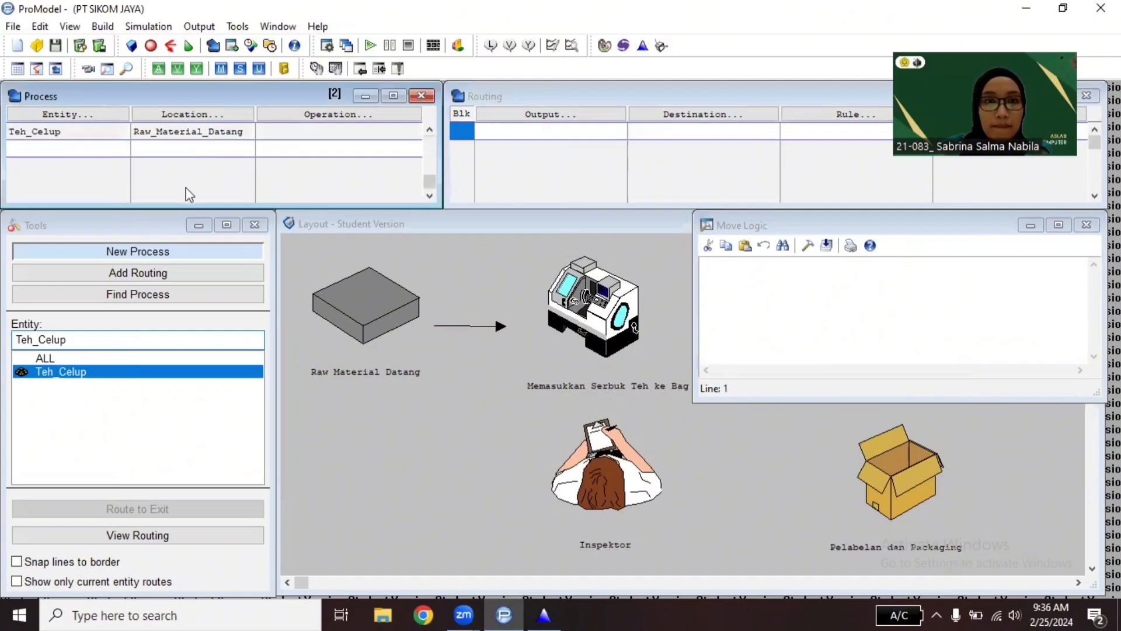
left_click(75, 114)
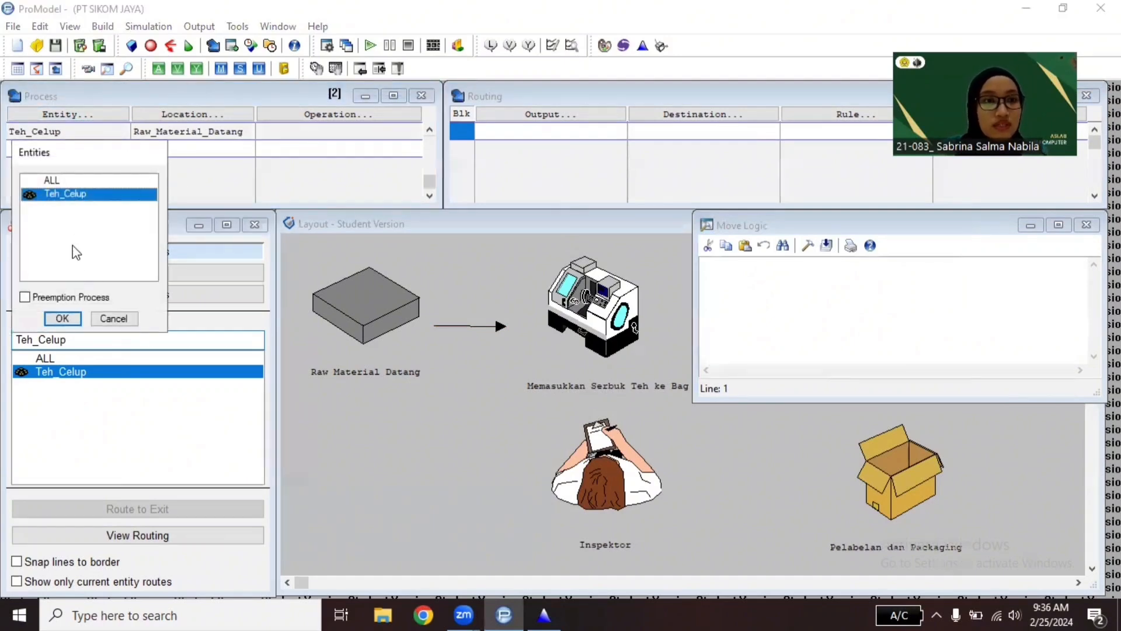
left_click(62, 319)
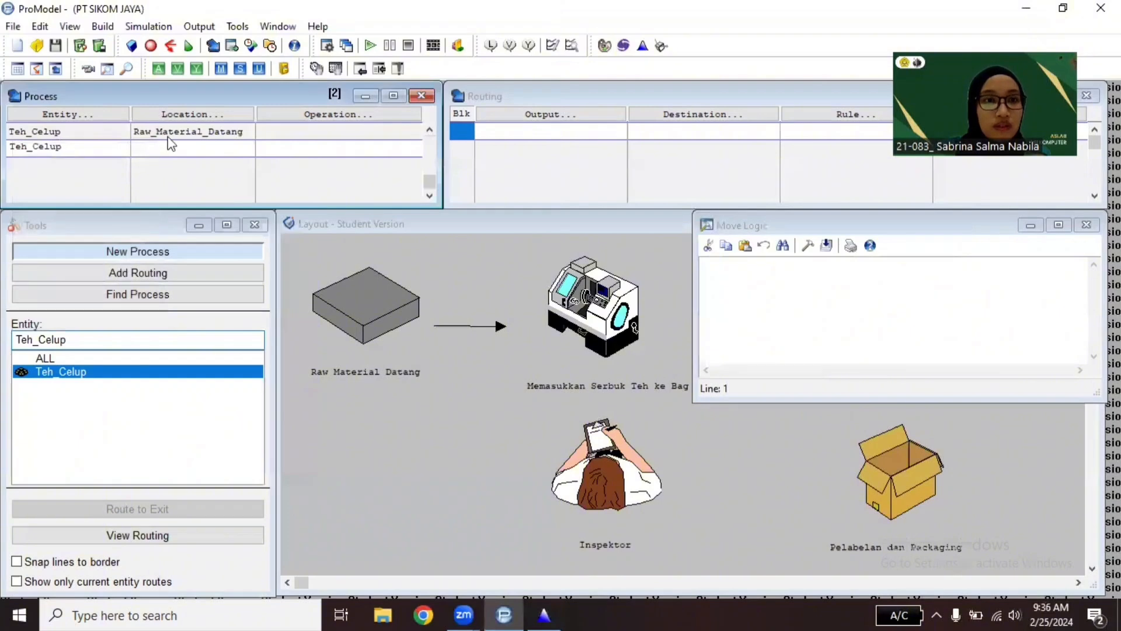
left_click(181, 116)
left_click(216, 206)
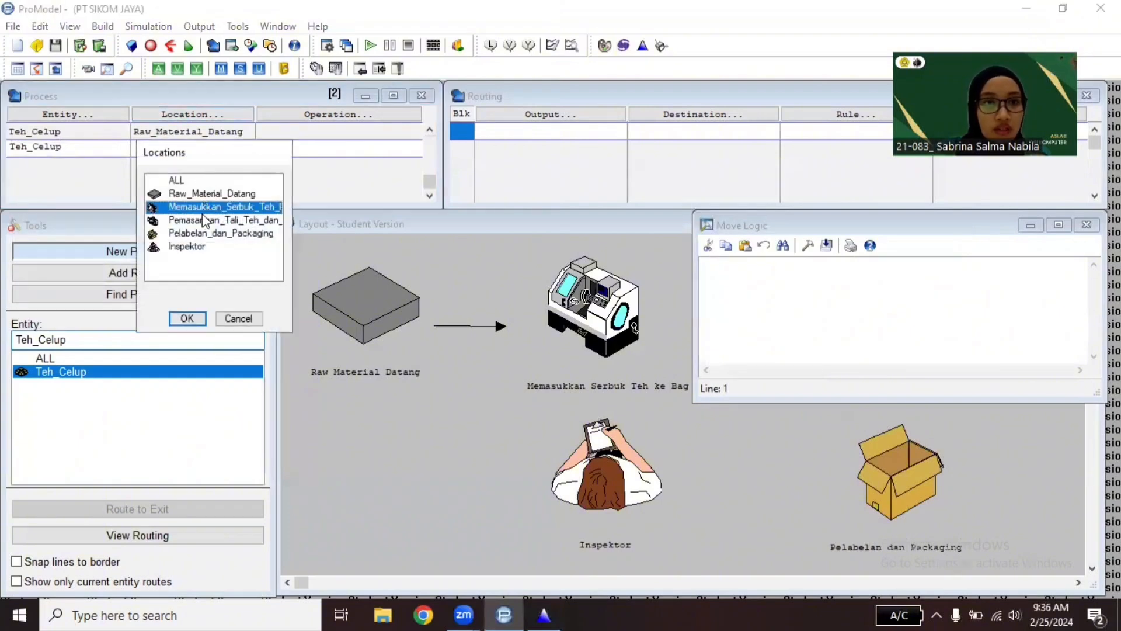
left_click(188, 319)
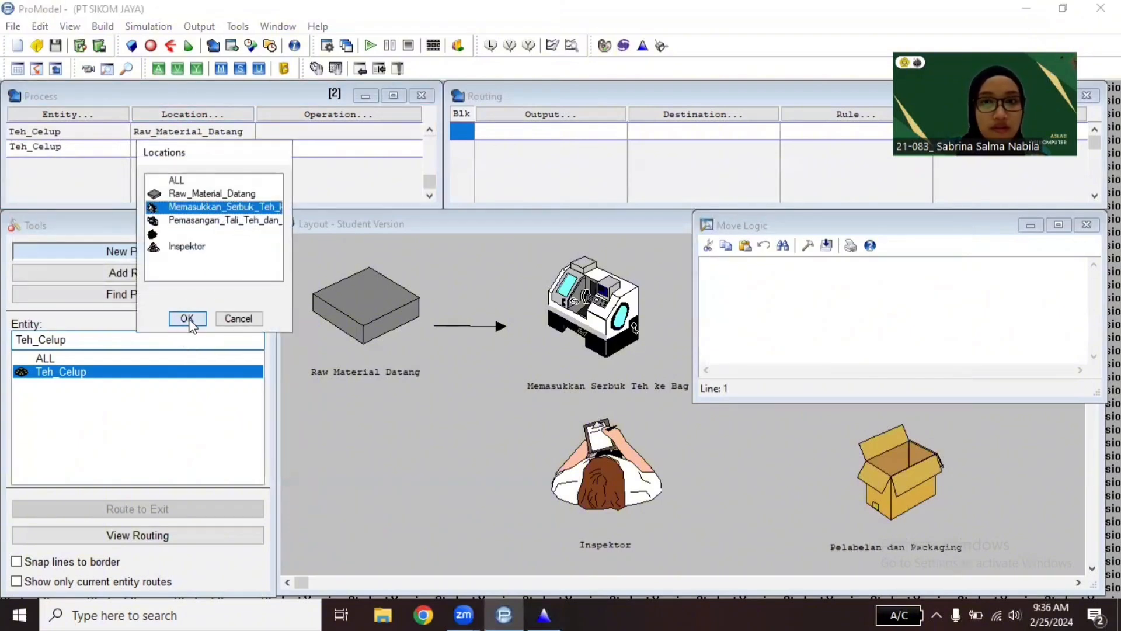
Step: Close the Move Logic window and route the Teh_Celup output of the second process to Pemasangan_Tali_Teh_dan_Pengepresan
left_click(1085, 226)
left_click(520, 115)
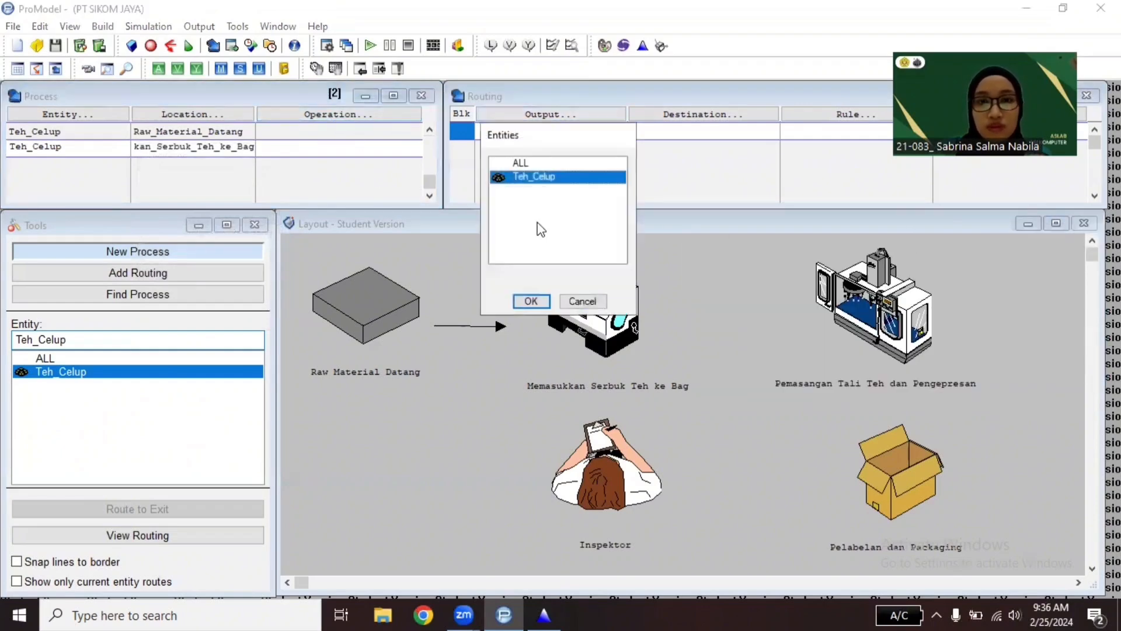
left_click(531, 302)
left_click(674, 117)
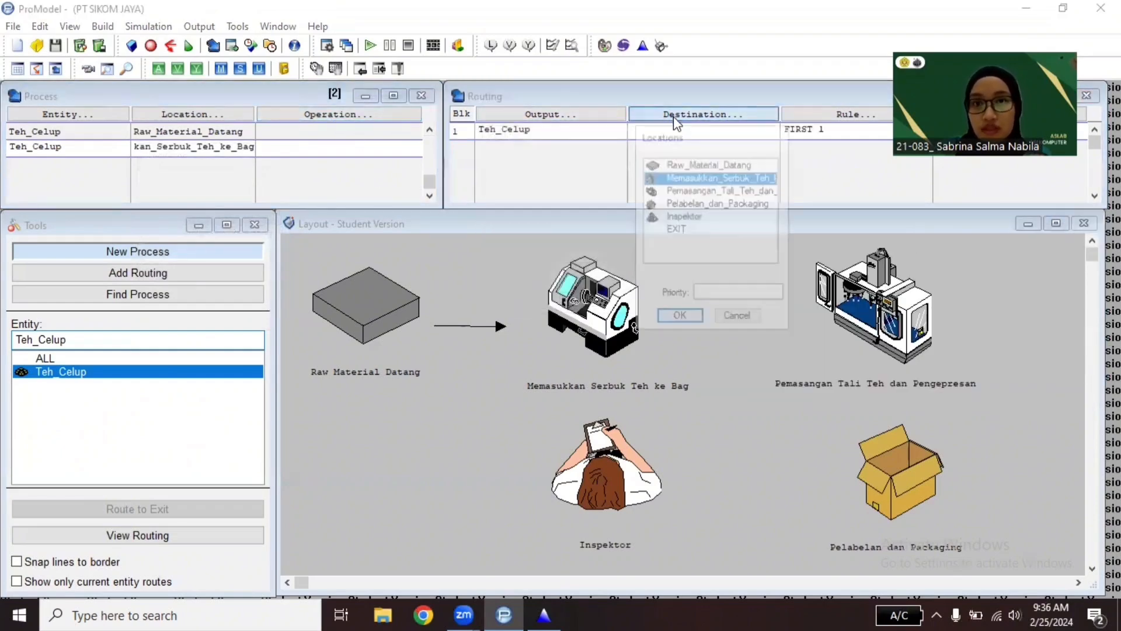
left_click(708, 191)
left_click(679, 318)
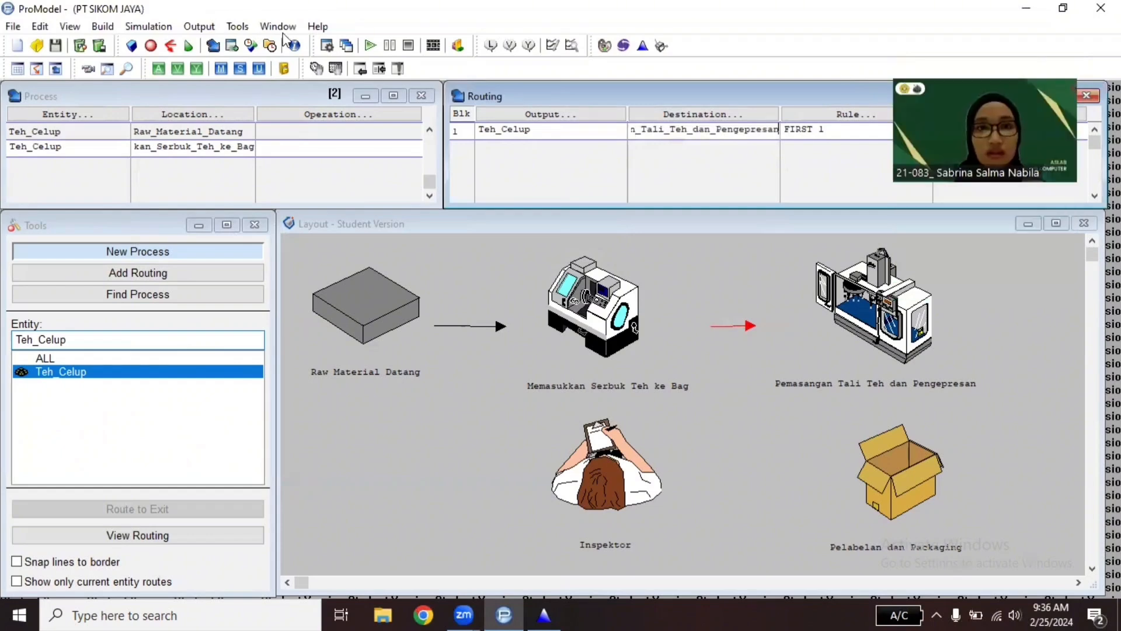
Step: Open Stat::Fit and enter the ten data points 17, 18, 20, 18, 19, 20, 20, 19, 19 and 17
left_click(643, 47)
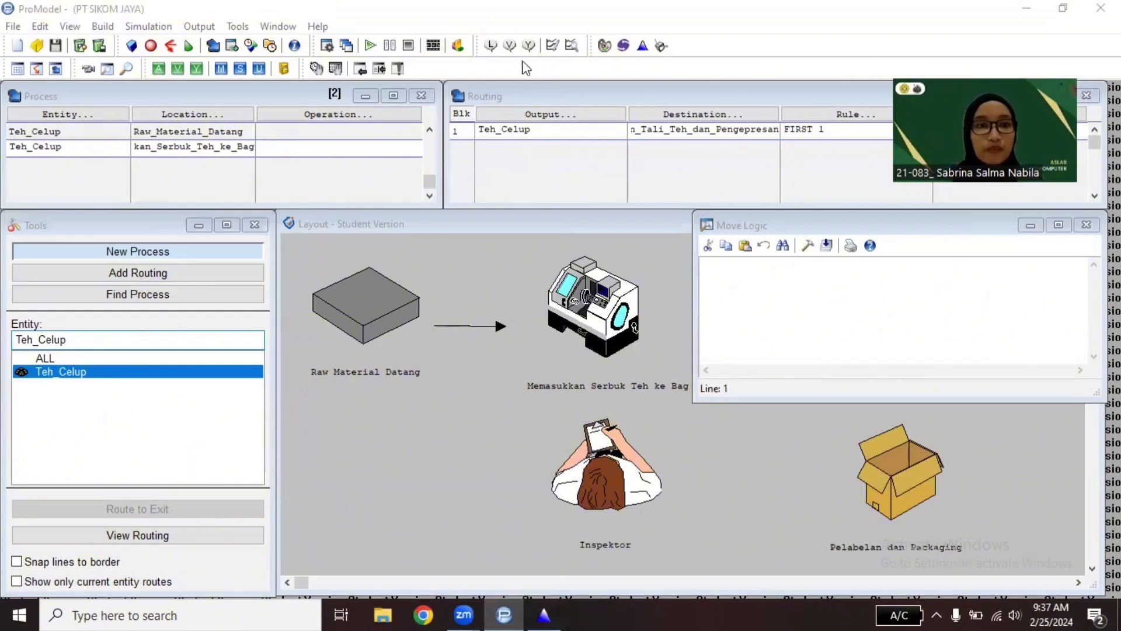
left_click(643, 47)
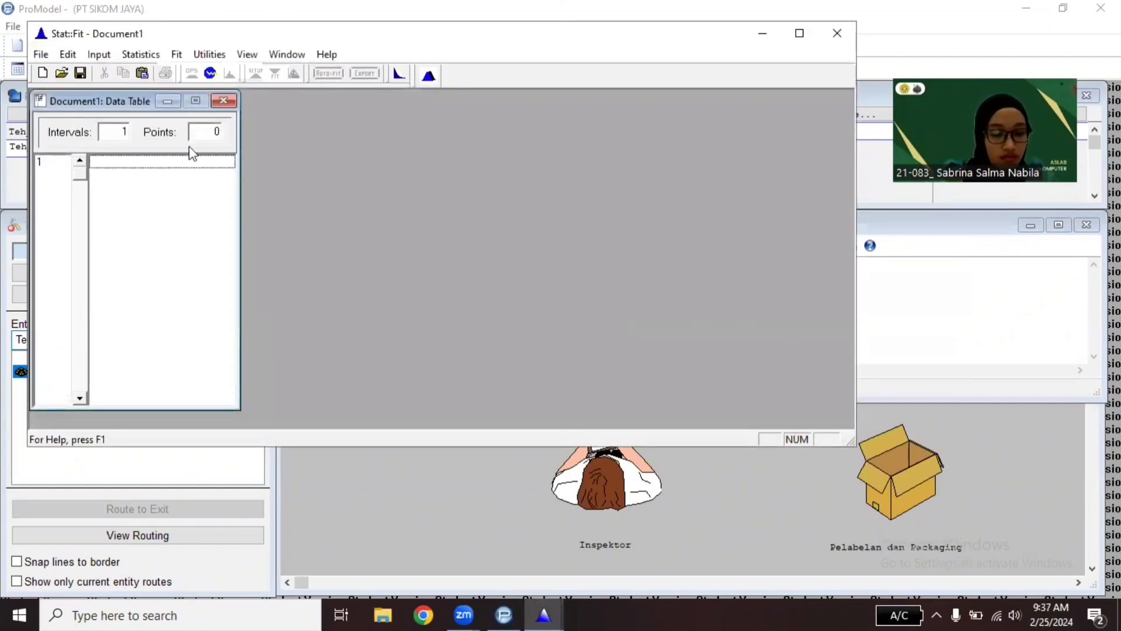
type("17")
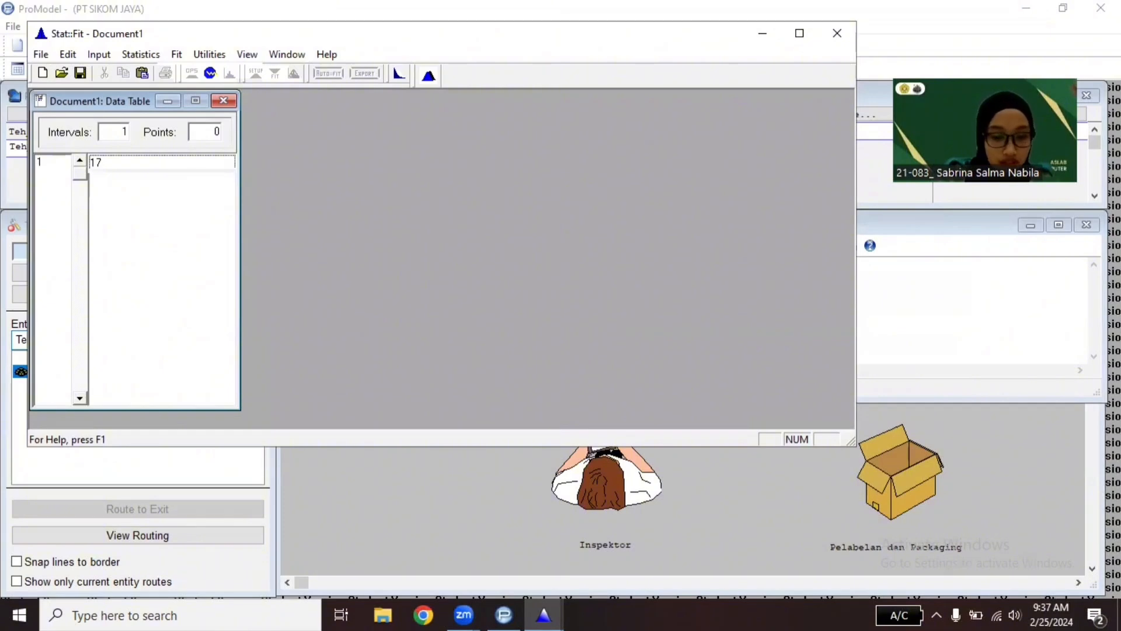
key("Return")
key("Return")
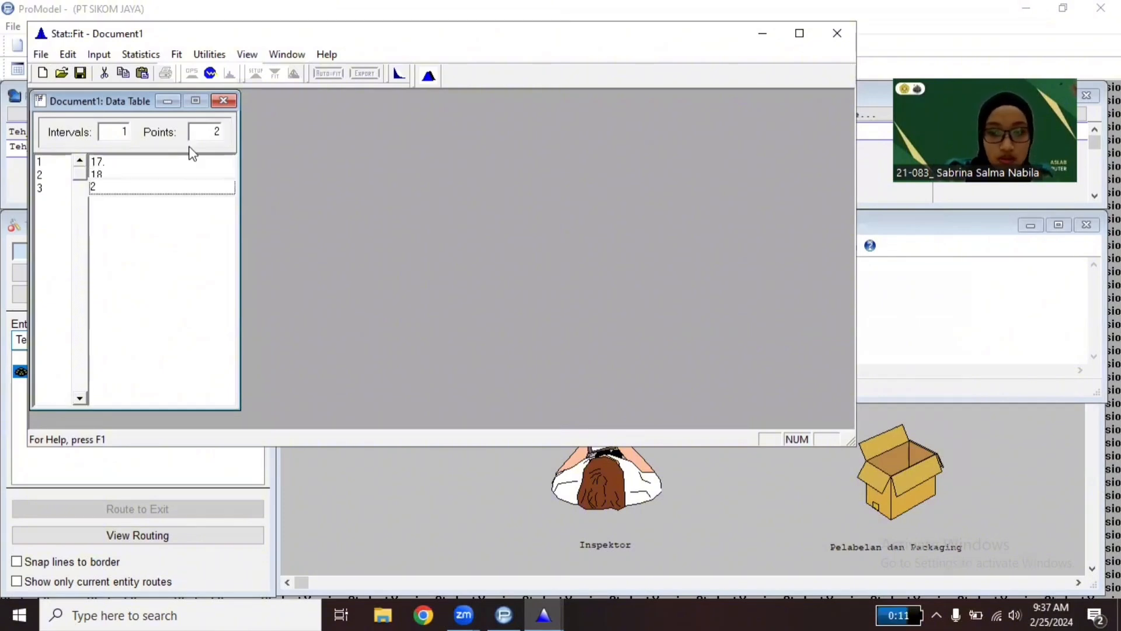
type("20")
key("Return")
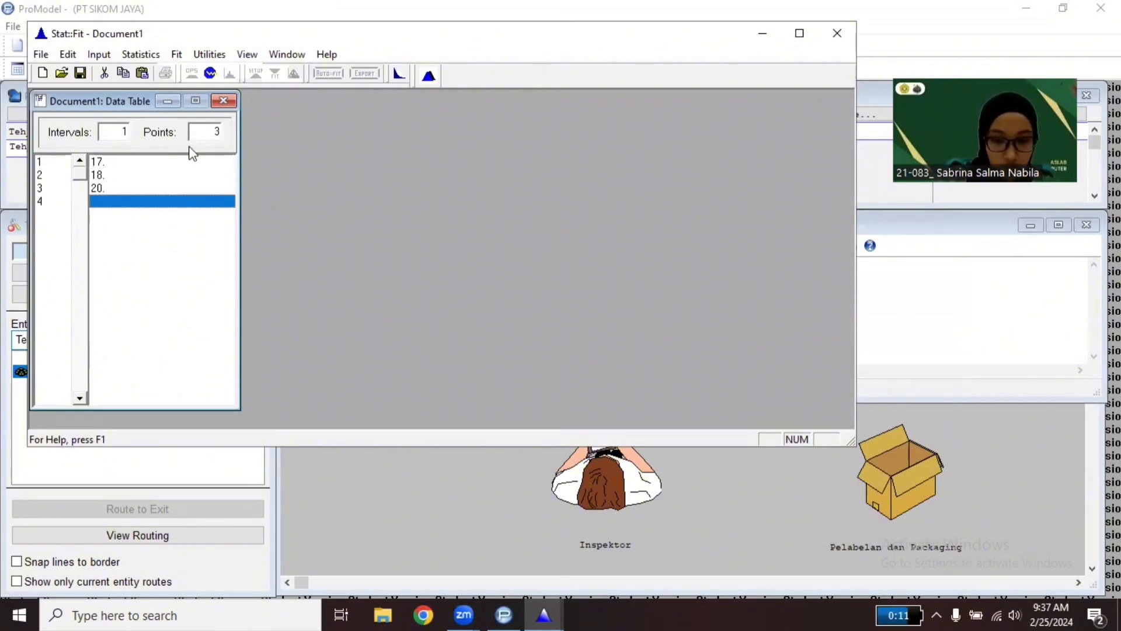
type("18")
key("Return")
type("19")
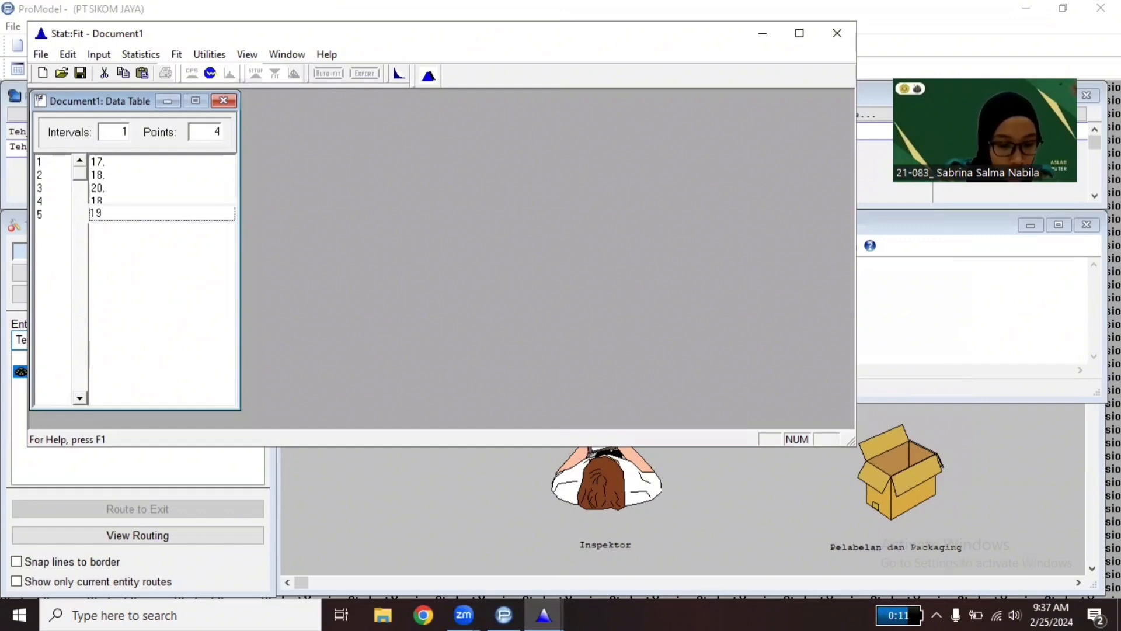
key("Return")
type("9")
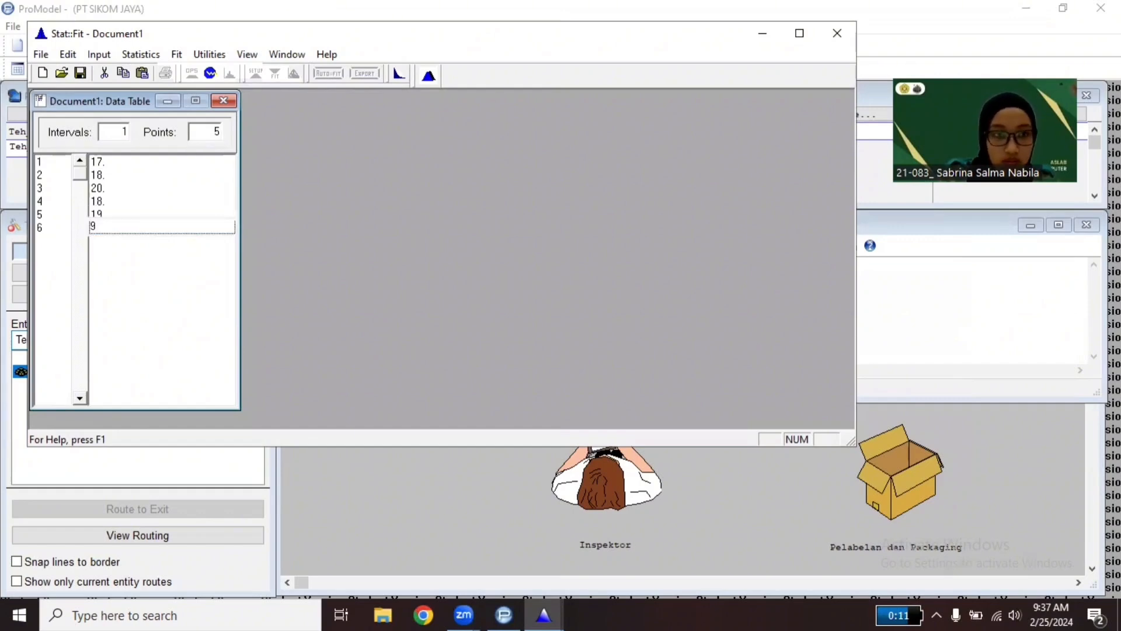
type("0")
key("Return")
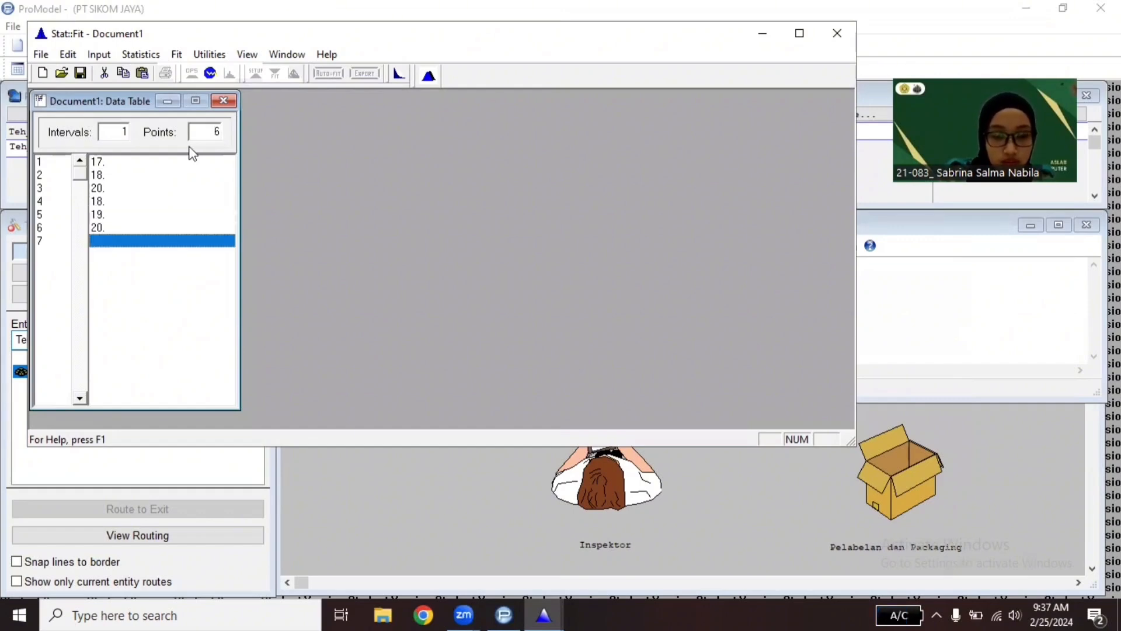
type("20")
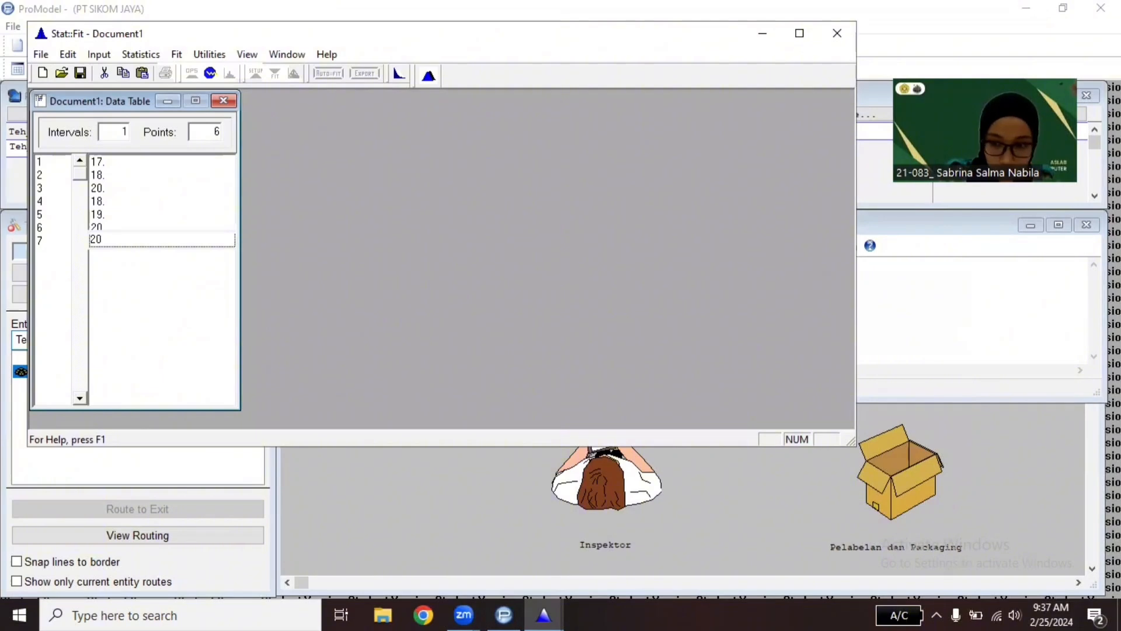
key("Return")
type("19")
key("Return")
type("1")
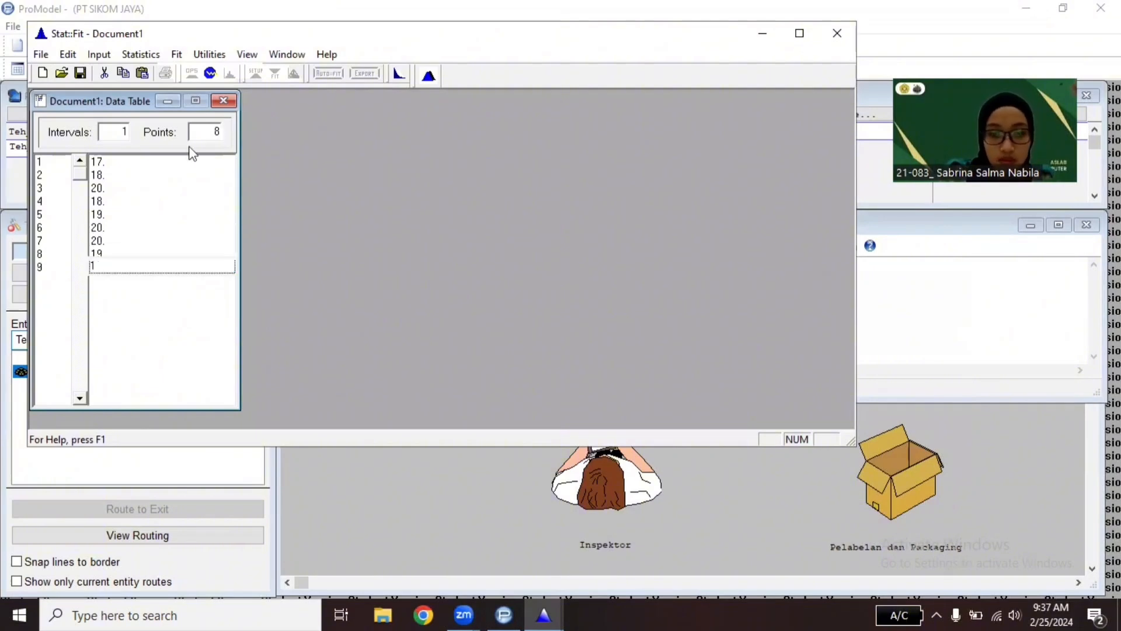
type("9")
key("Return")
type("17")
key("Return")
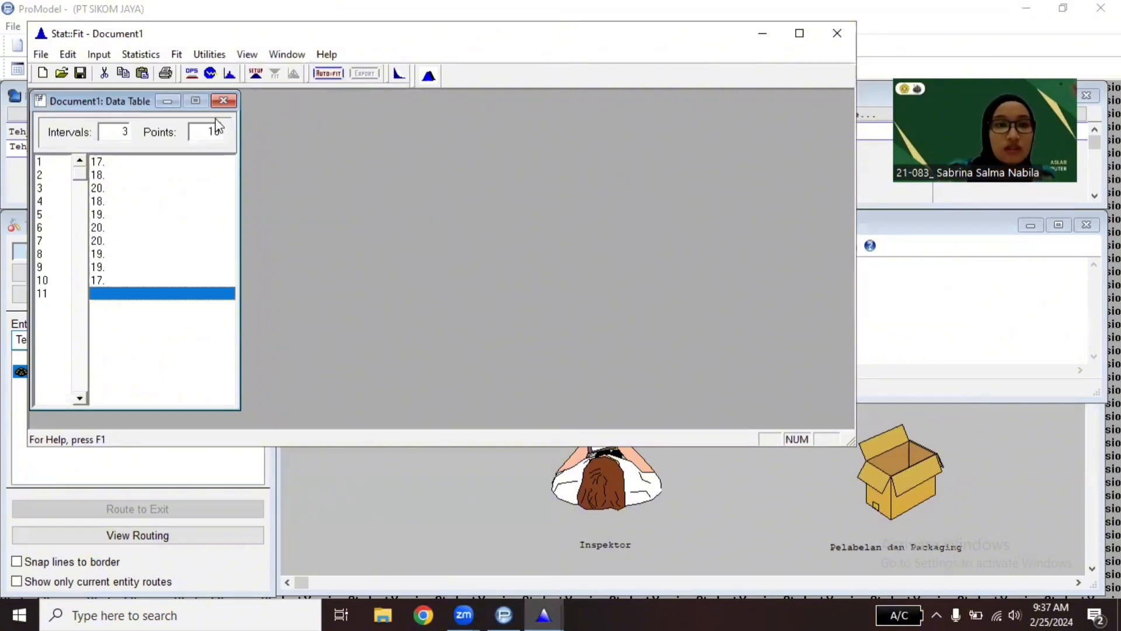
Step: Run Auto::Fit on the ten data points using discrete distributions
left_click(320, 76)
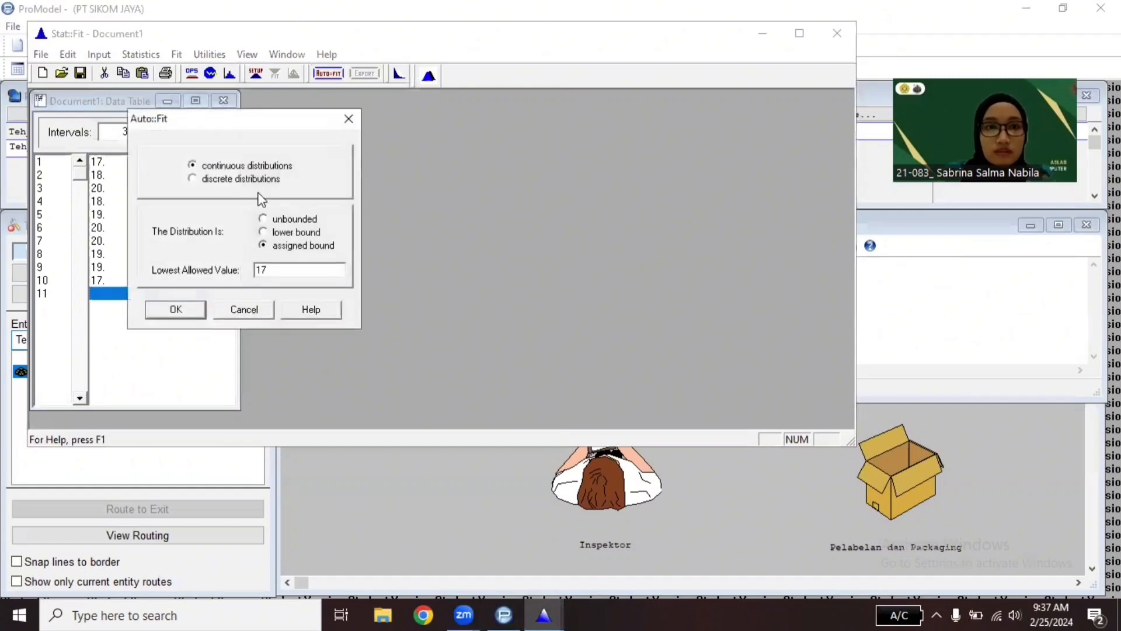
left_click(192, 178)
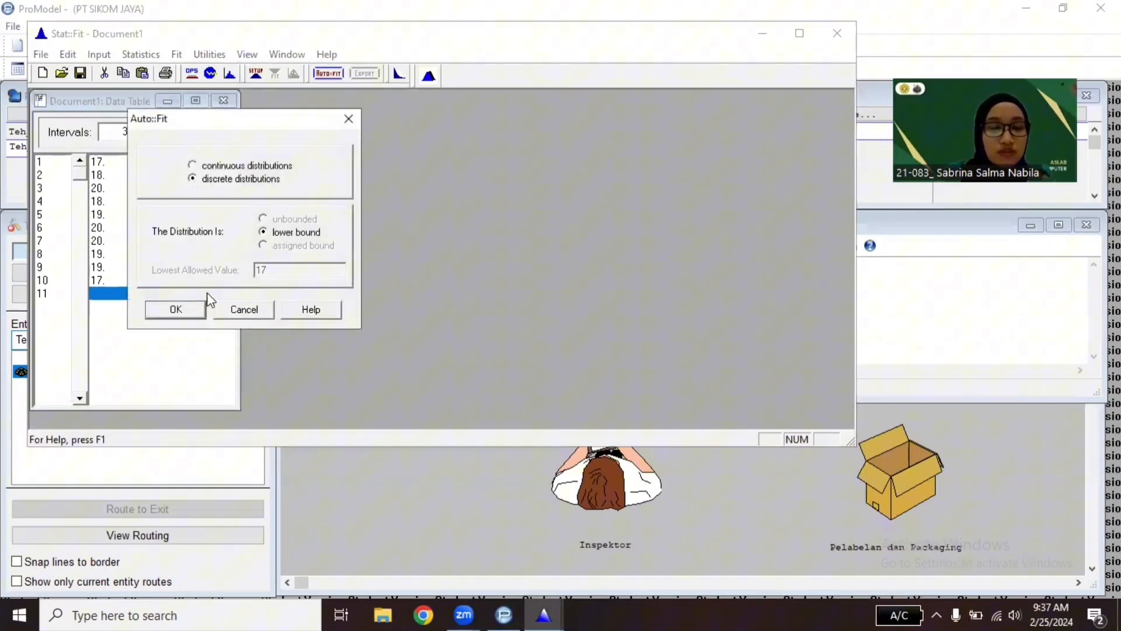
left_click(166, 315)
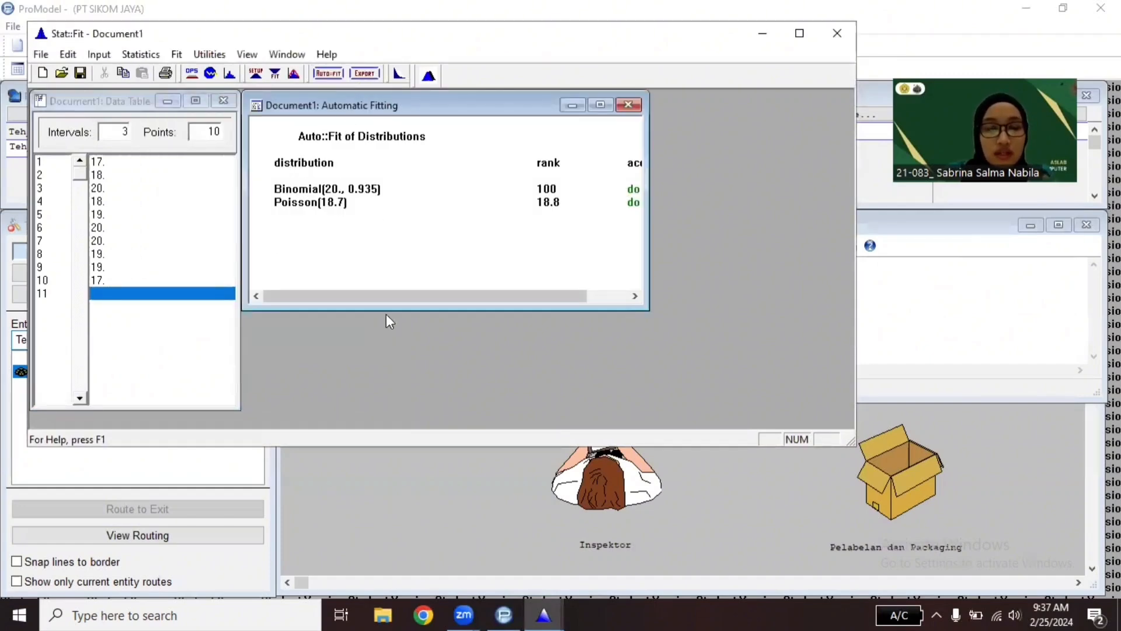
mouse_move(388, 297)
left_mouse_down()
mouse_move(444, 296)
mouse_move(396, 296)
mouse_move(401, 286)
left_mouse_up()
Step: Export the fitted Binomial distribution to the clipboard with ProModel as the target application
left_click(364, 73)
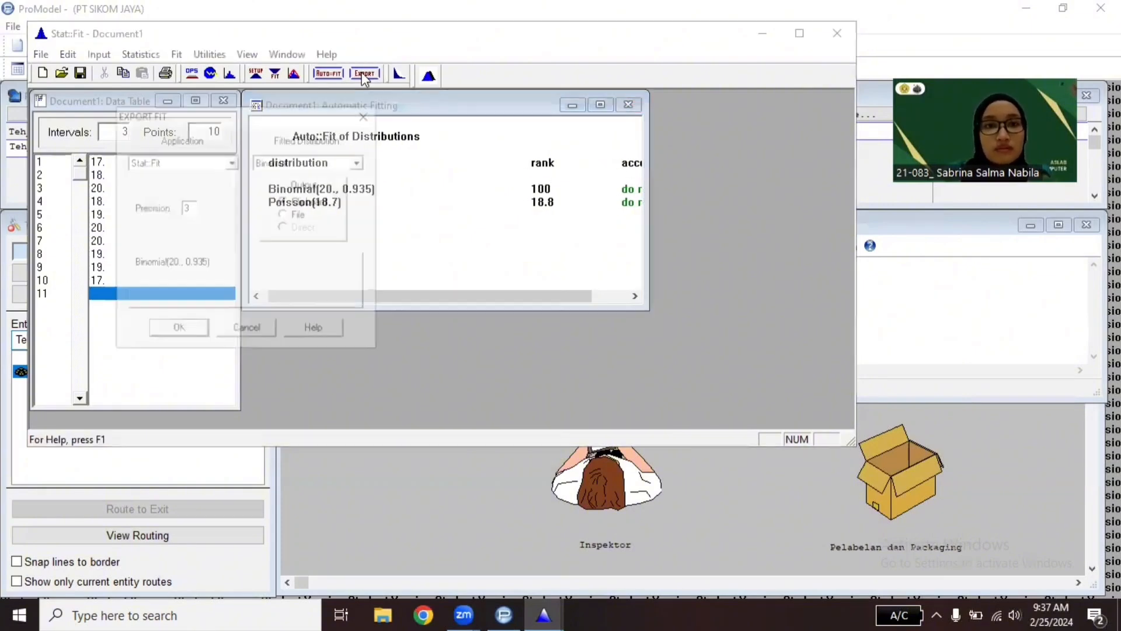
left_click(211, 165)
scroll(190, 225, "up", 4)
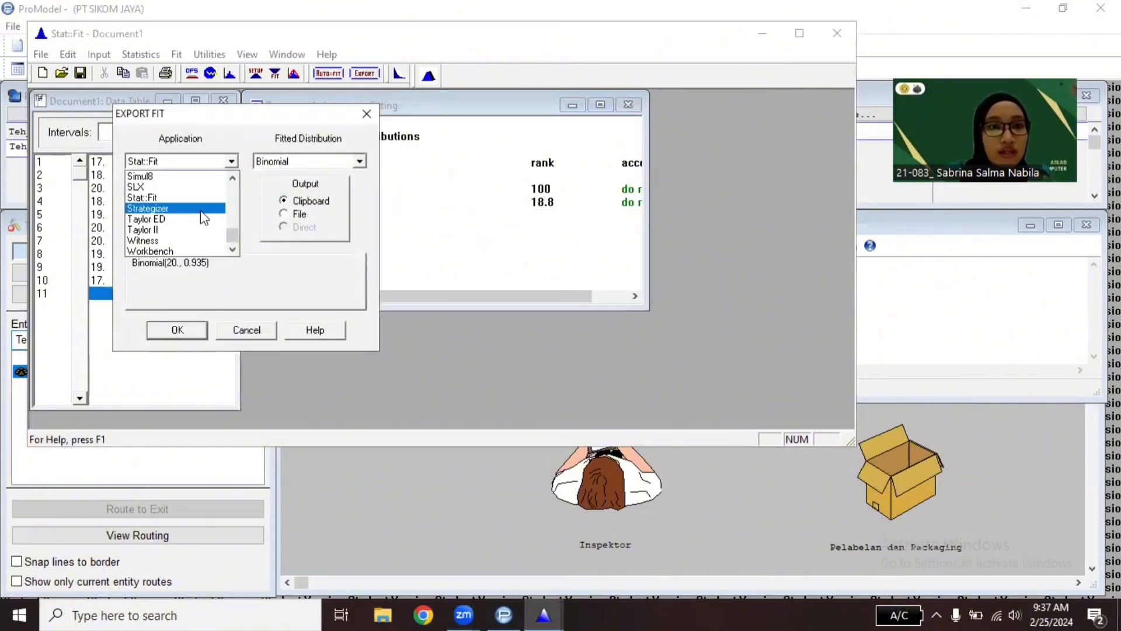
left_click(177, 231)
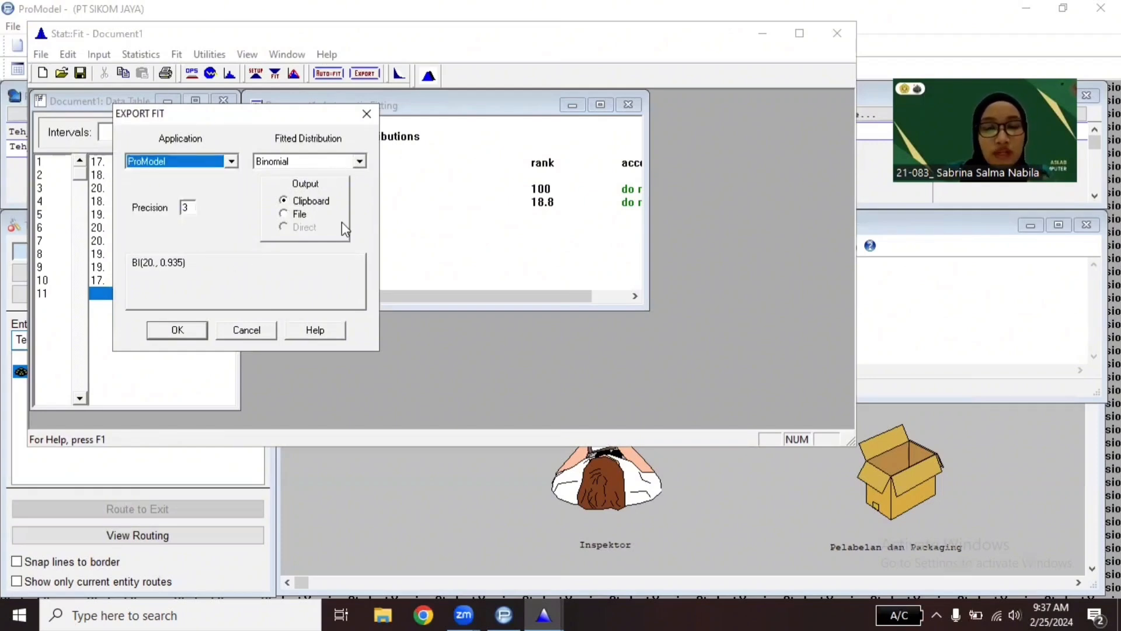
left_click(170, 333)
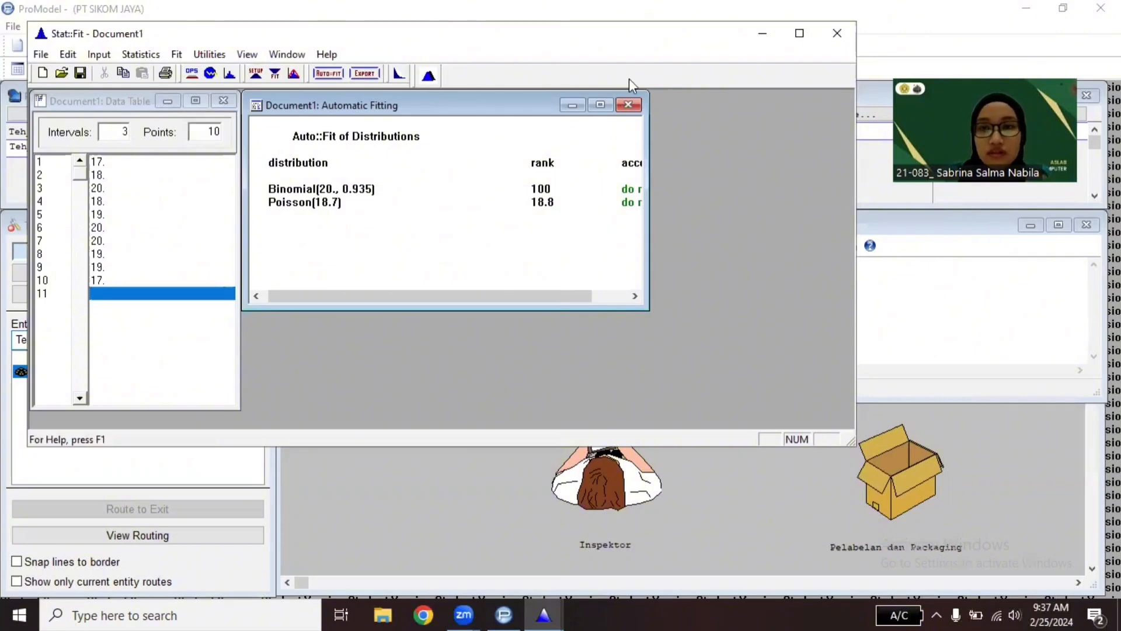
Step: Return to ProModel and build the move logic MOVE FOR BI(20., 0.935) for the route to Pemasangan_Tali_Teh_dan_Pengepresan
left_click(762, 34)
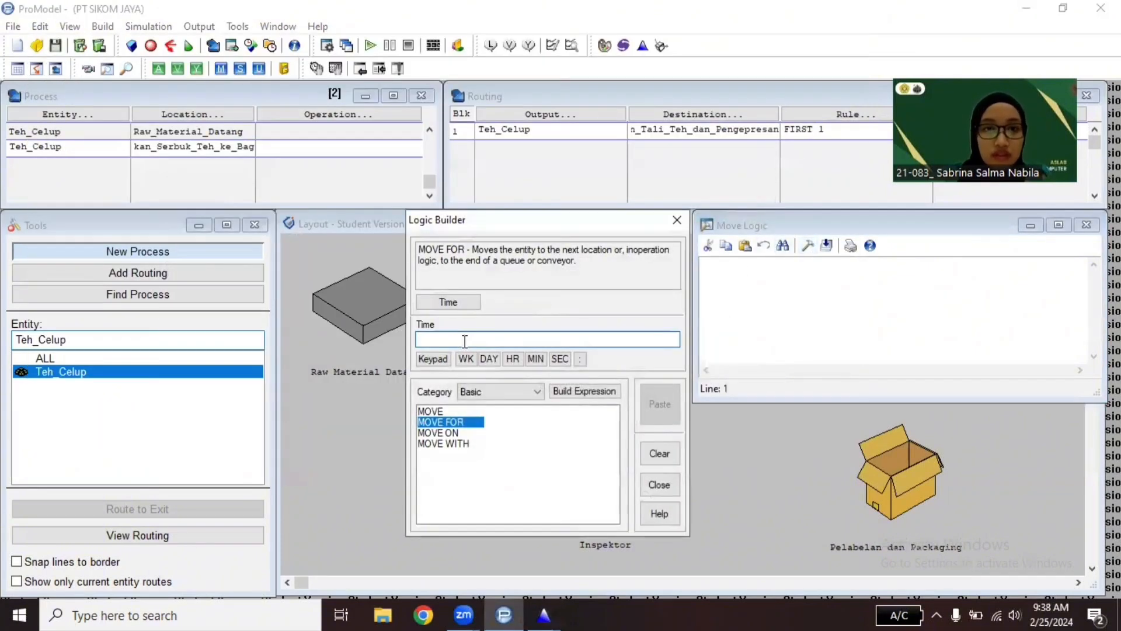
left_click(467, 337)
type("BI(20., 0.935)")
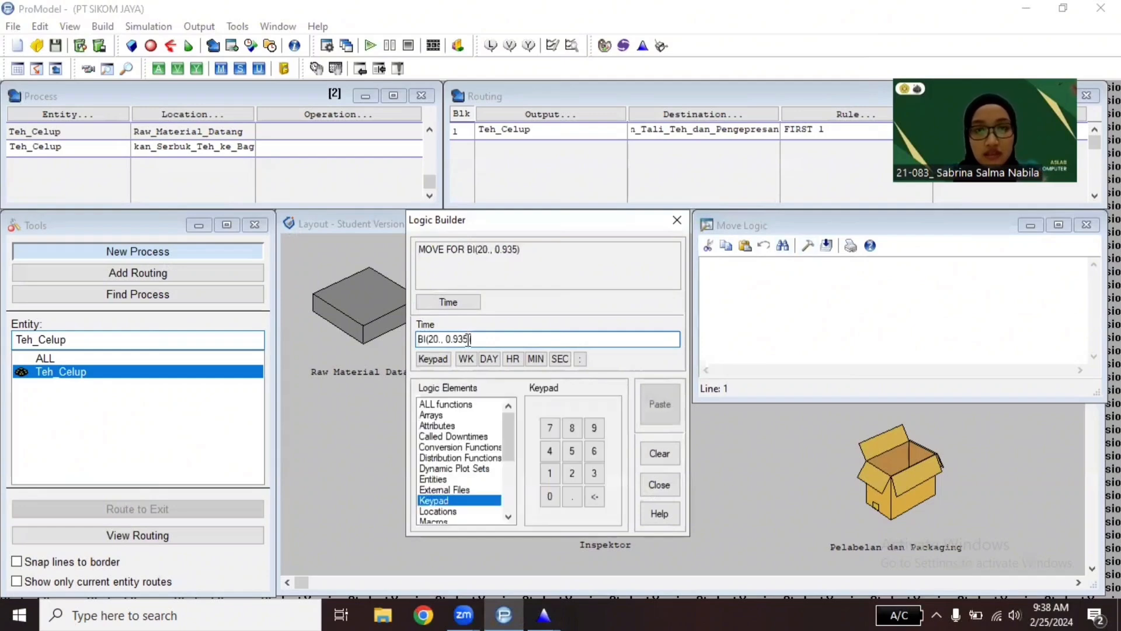
left_click(659, 411)
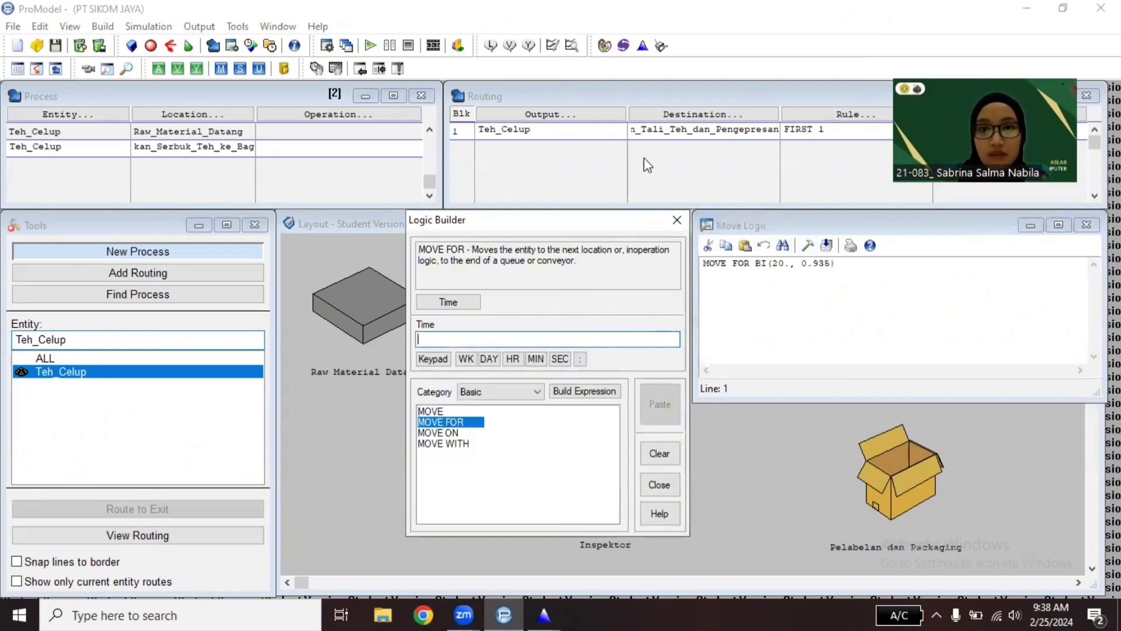
left_click(677, 221)
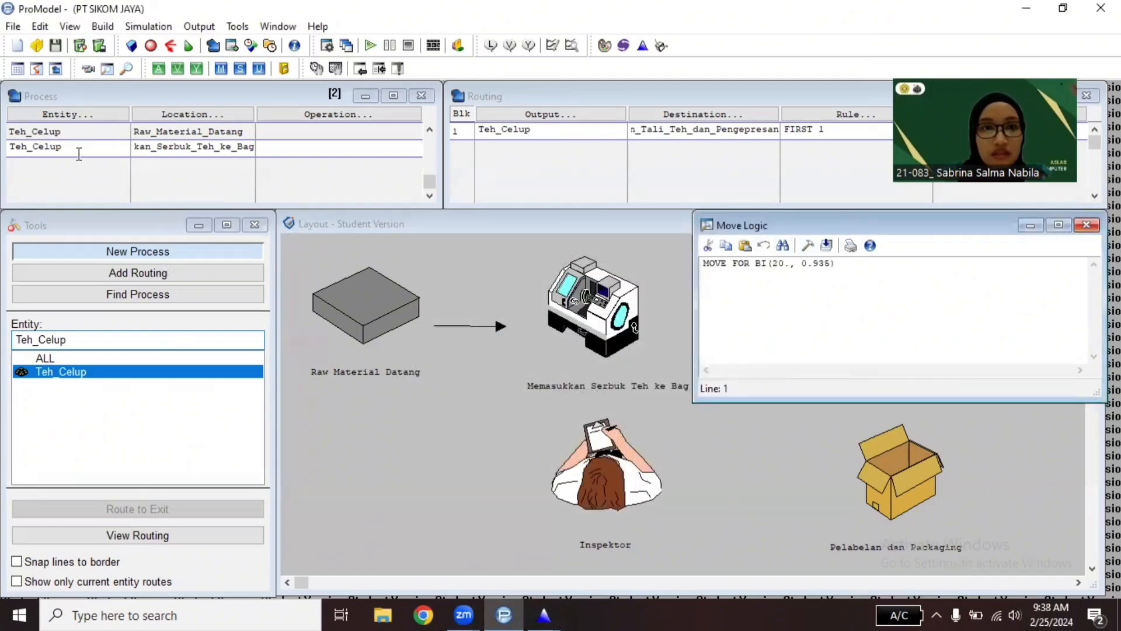
left_click(1087, 224)
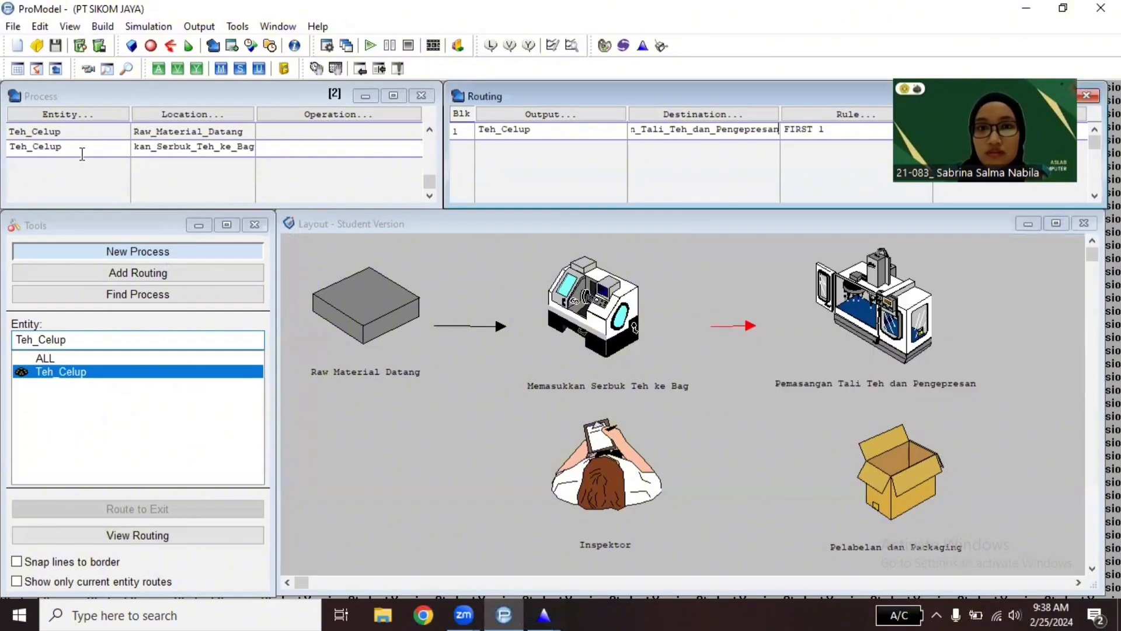
Step: Add a process record for Teh_Celup at the location Pemasangan_Tali_Teh_dan_Pengepresan
left_click(82, 154)
left_click(63, 164)
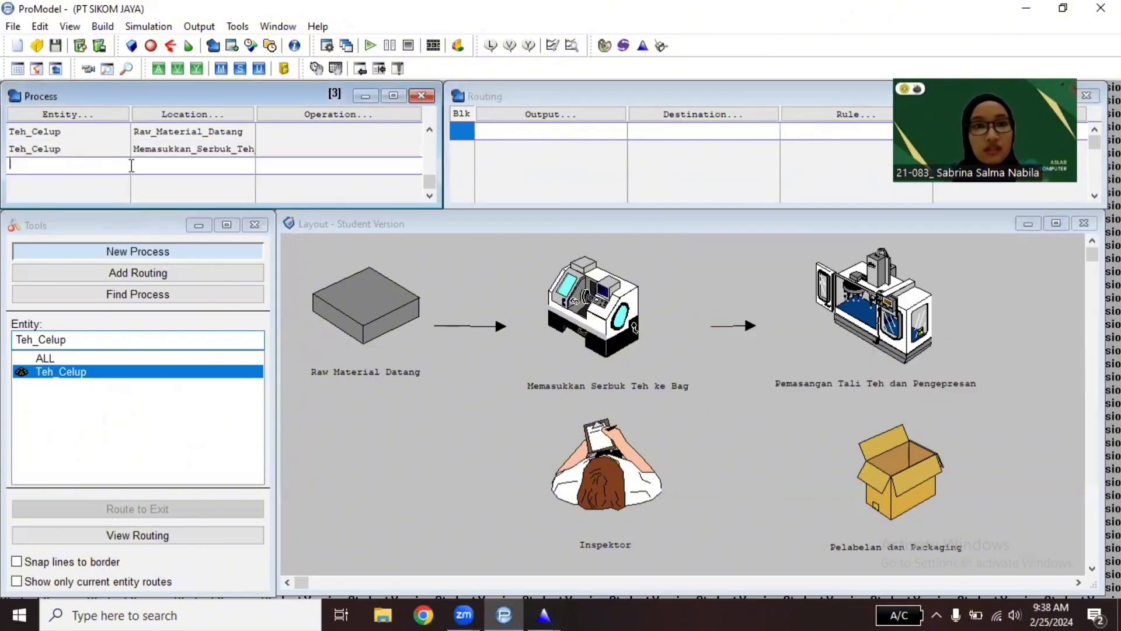
left_click(71, 121)
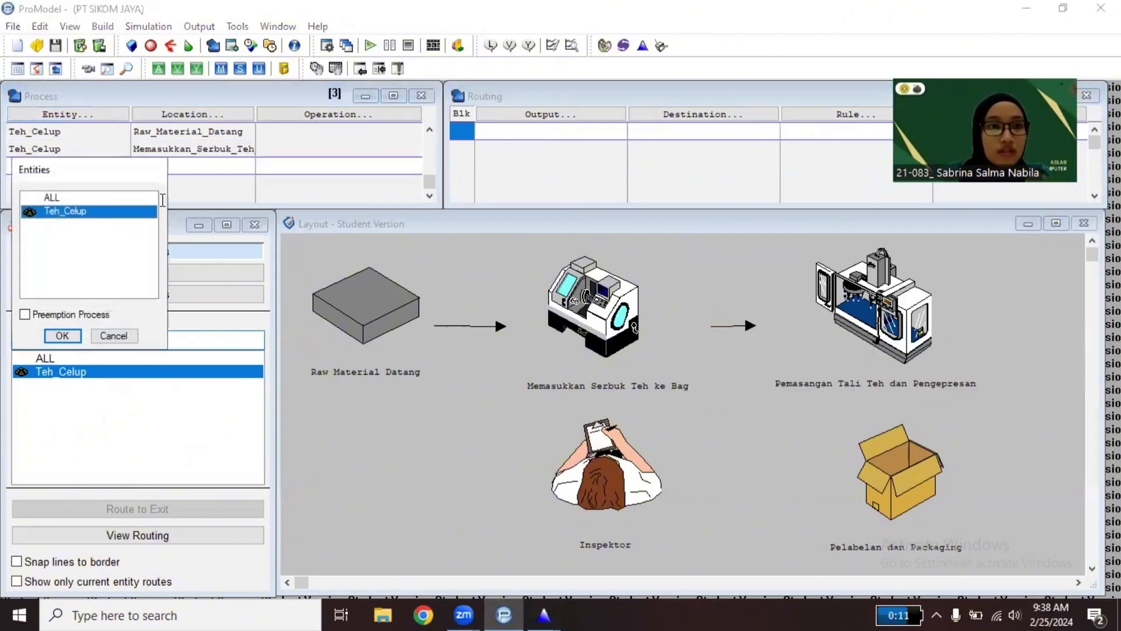
key("Return")
left_click(188, 117)
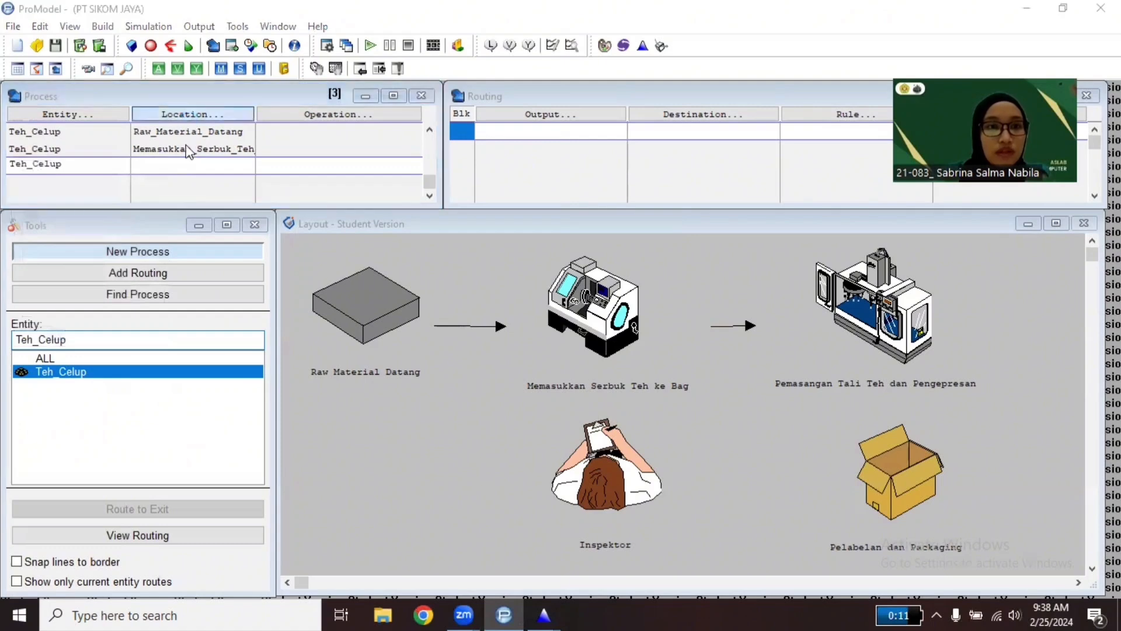
left_click(201, 237)
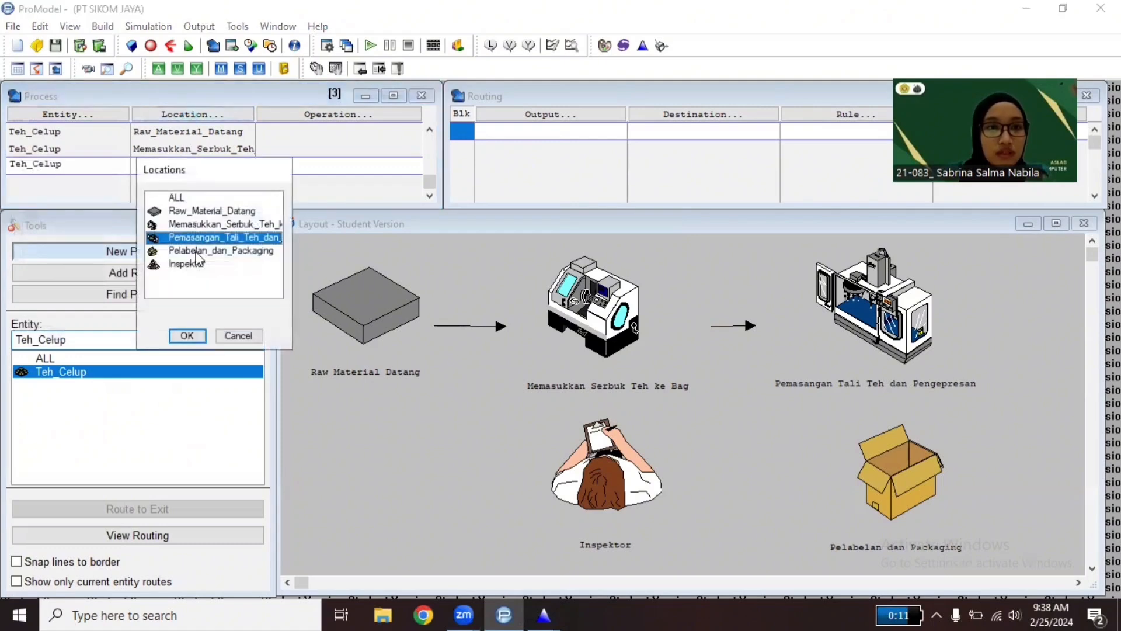
left_click(186, 335)
Step: Route Teh_Celup from Pemasangan_Tali_Teh_dan_Pengepresan to Pelabelan_dan_Packaging and open the route's move logic
left_click(524, 113)
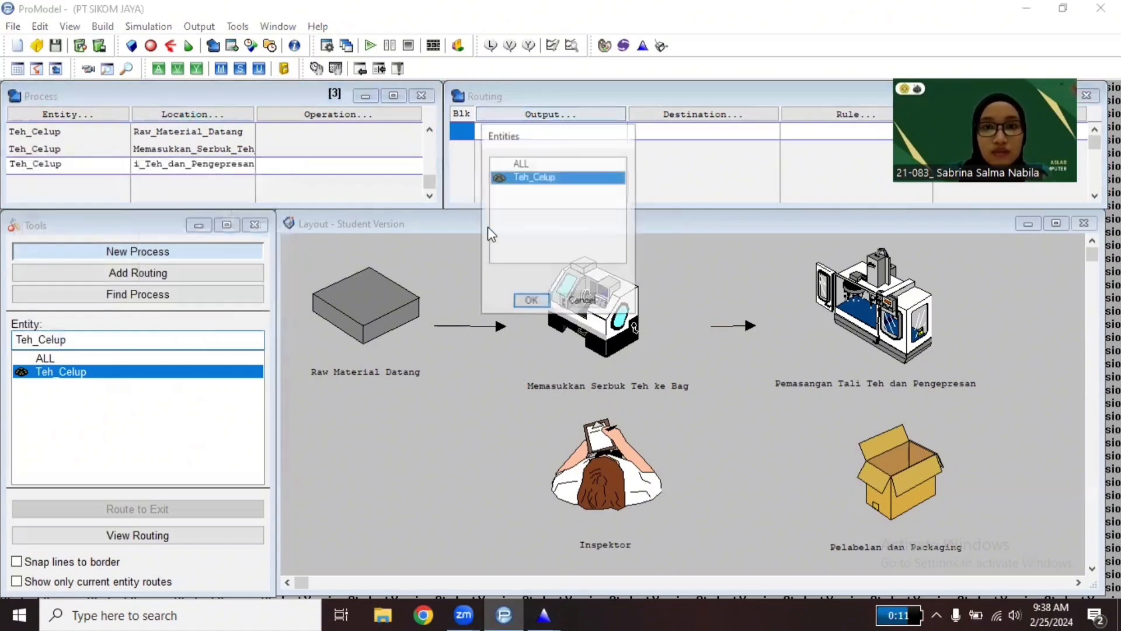
left_click(529, 300)
left_click(695, 115)
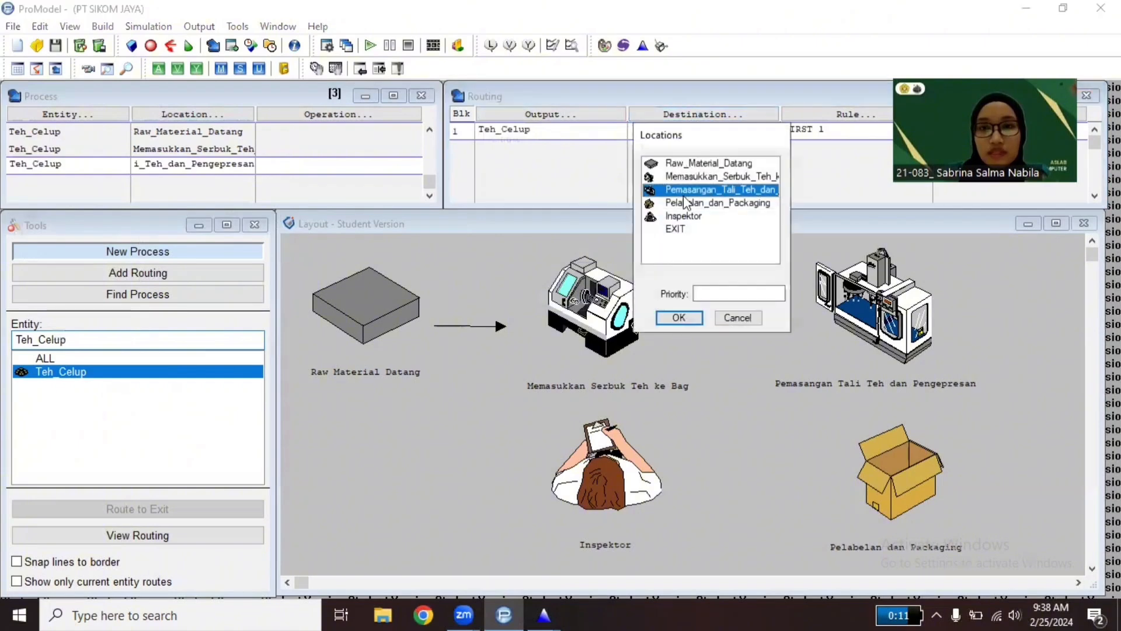
left_click(694, 203)
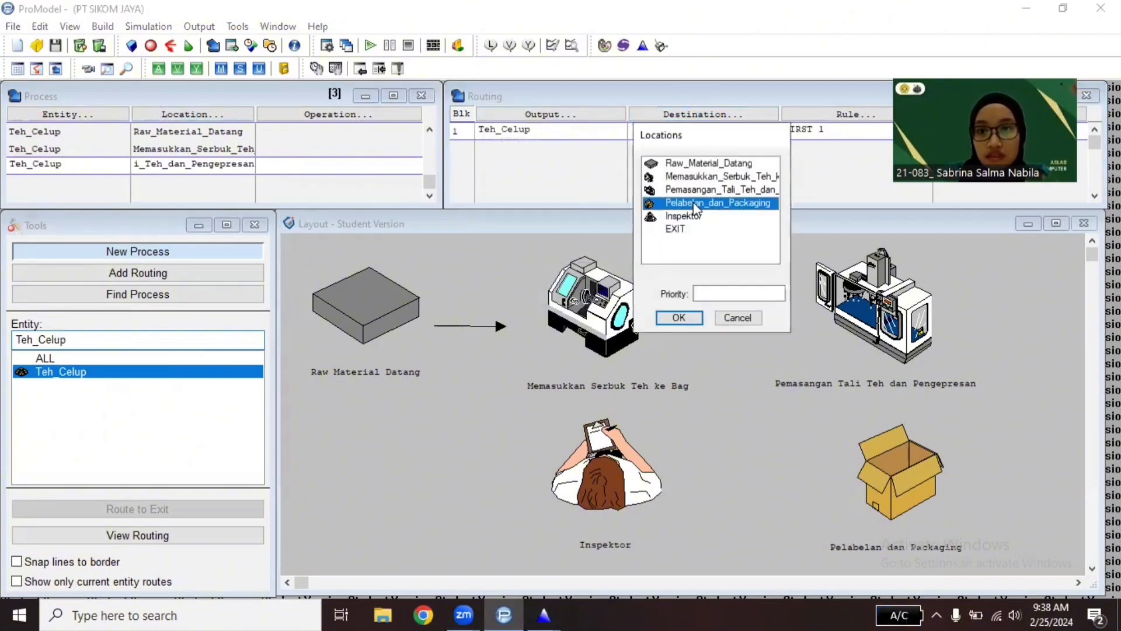
left_click(675, 317)
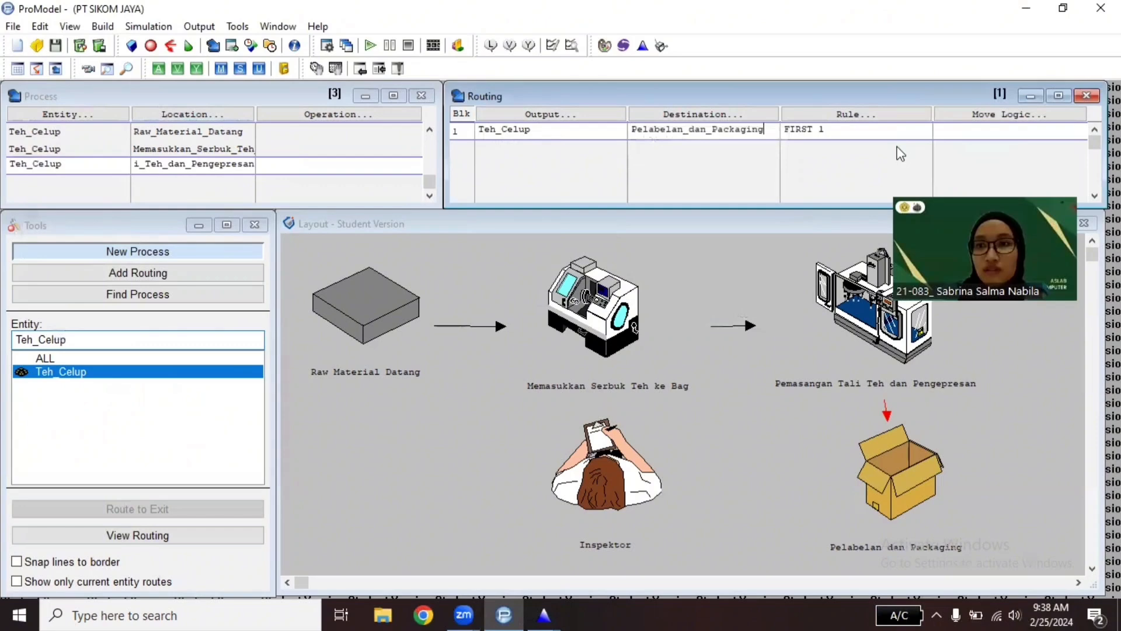
left_click(993, 116)
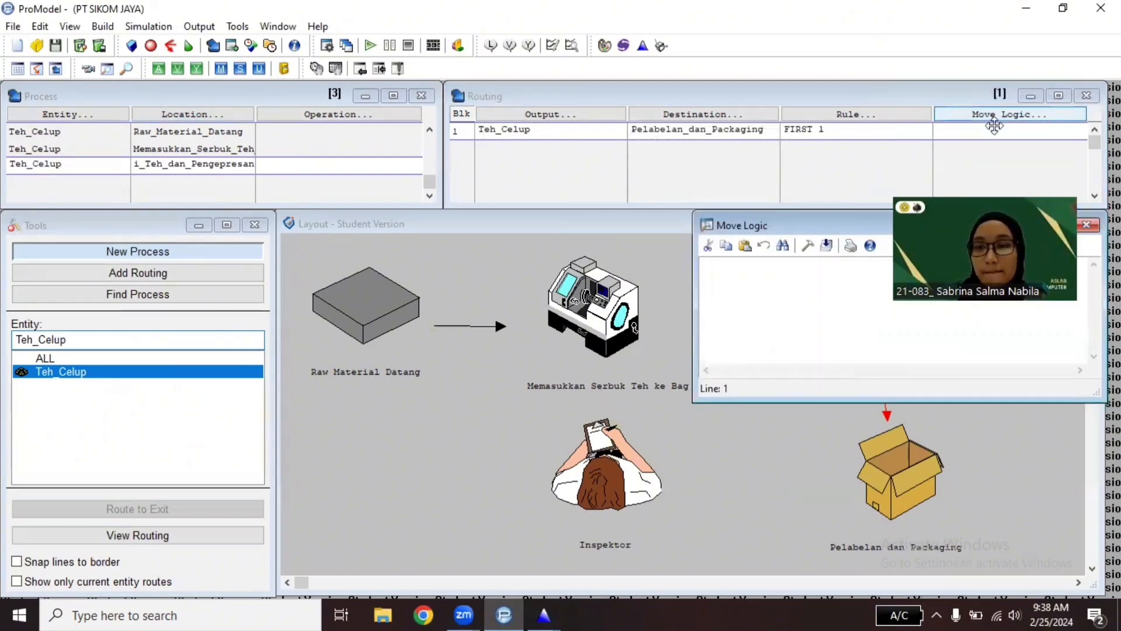
Step: Open Stat::Fit and enter the ten data points 20, 19, 18, 22, 20, 20, 28, 21, 23 and 23
left_click(642, 53)
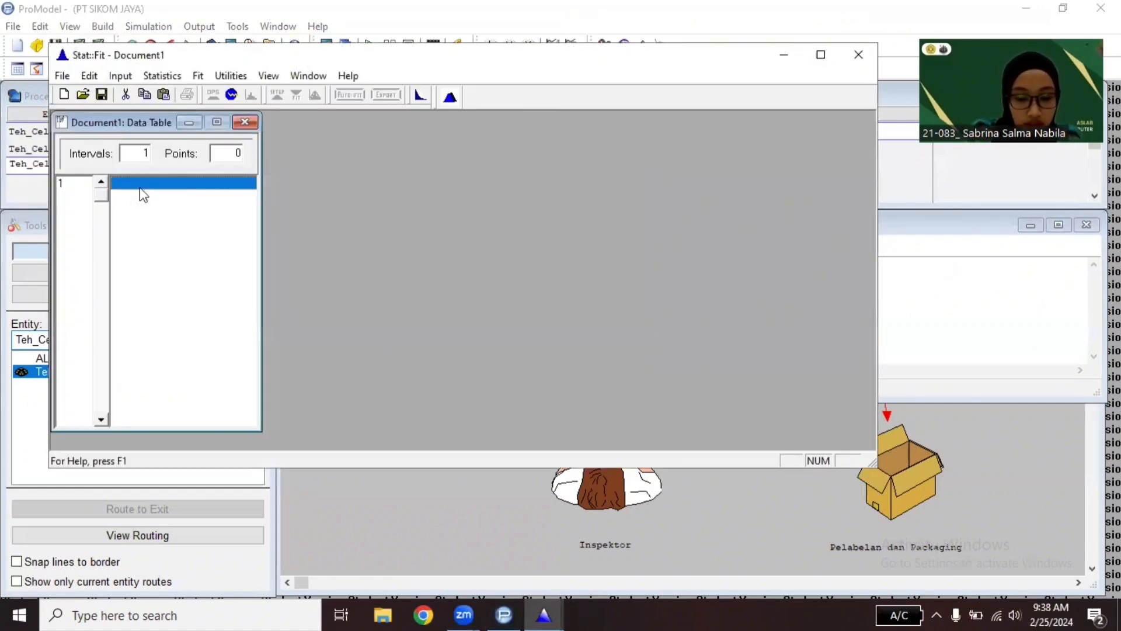
type("20")
key("Return")
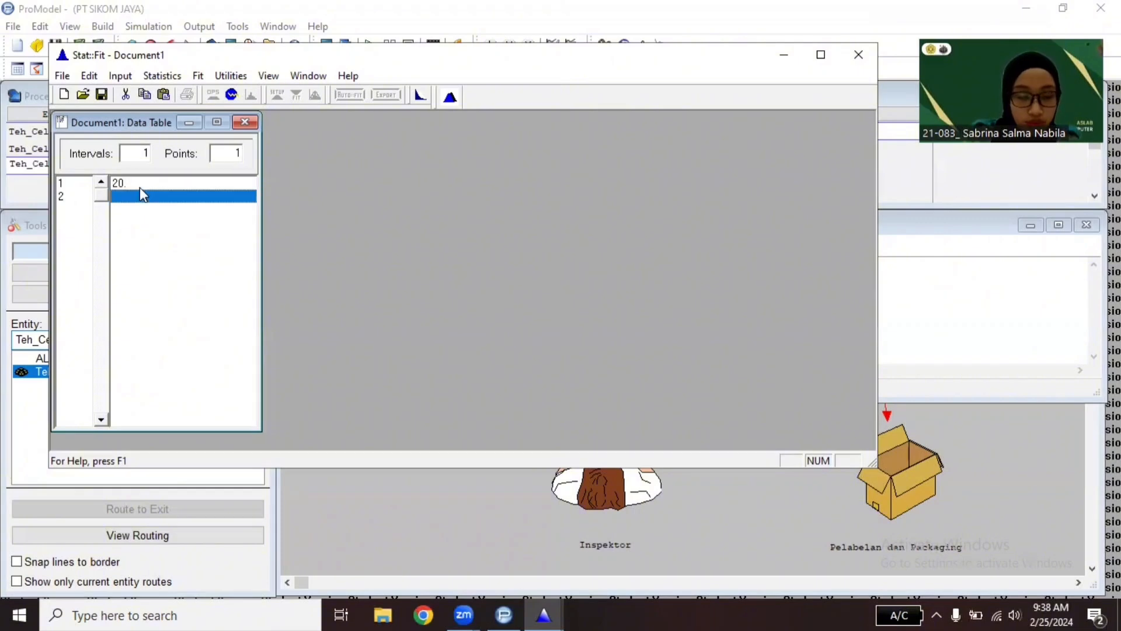
type("19")
key("Return")
type("18")
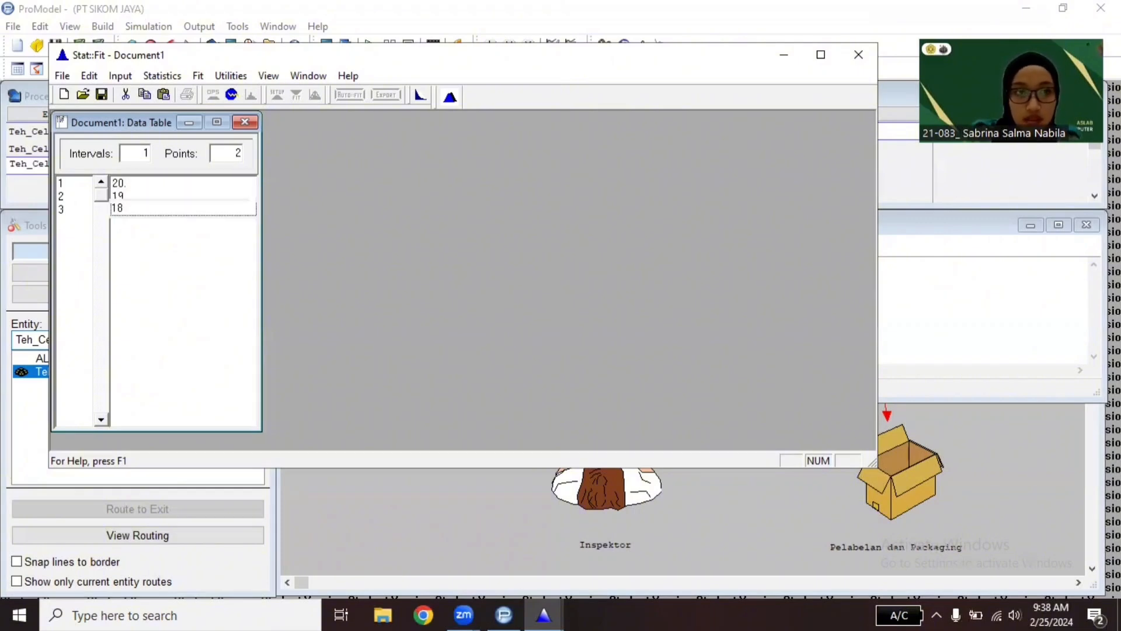
key("Return")
type("22")
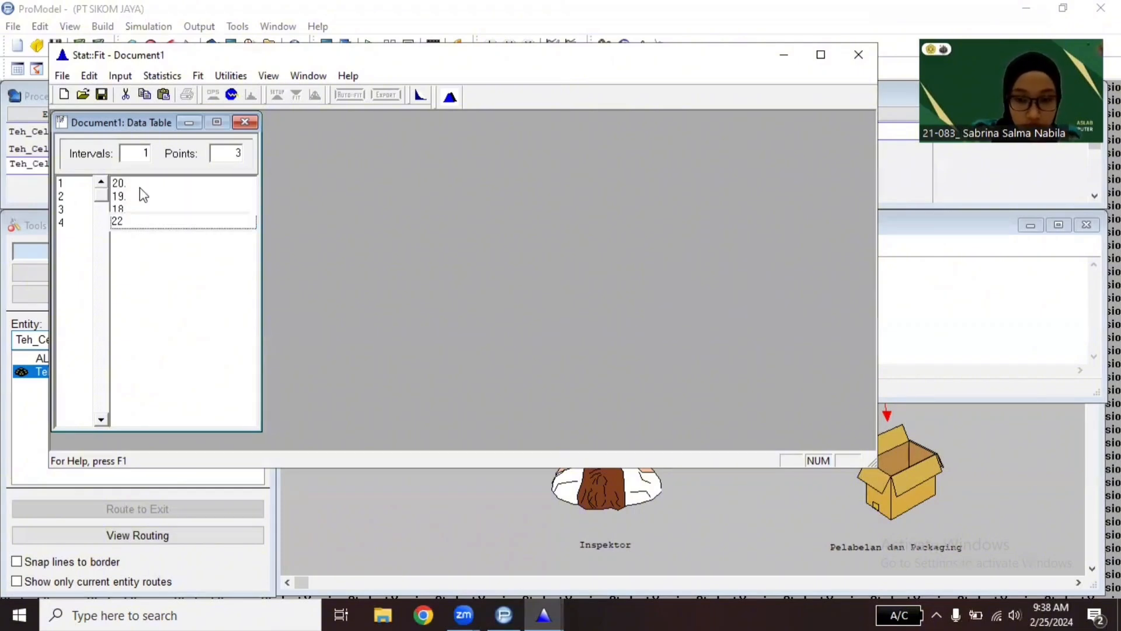
key("Return")
type("20")
key("Return")
type("20")
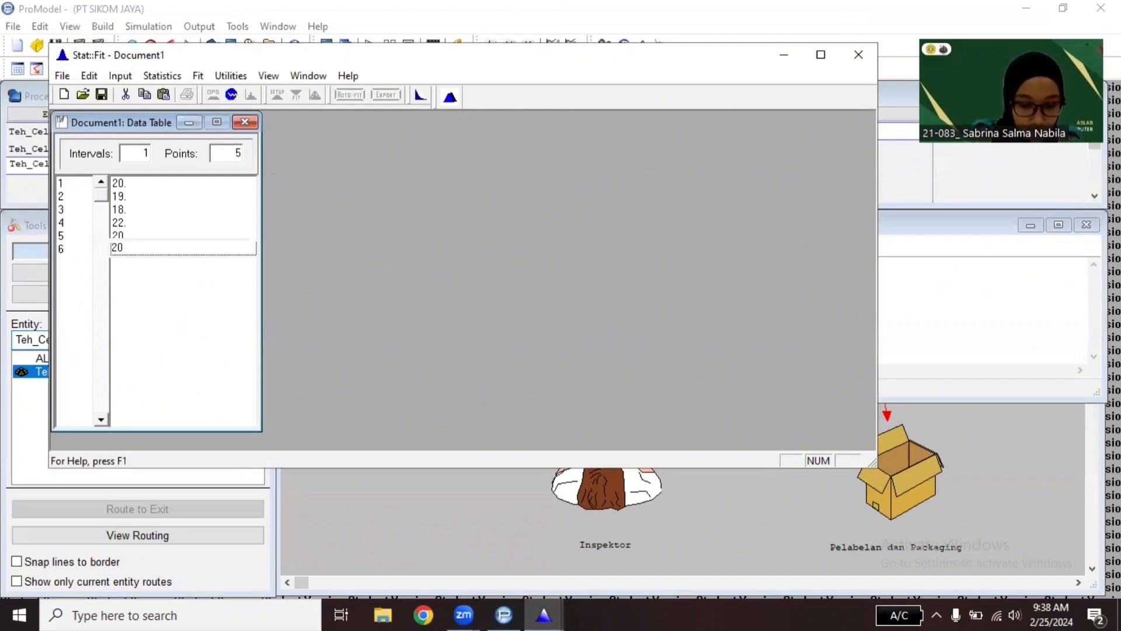
key("Return")
type("28")
key("Return")
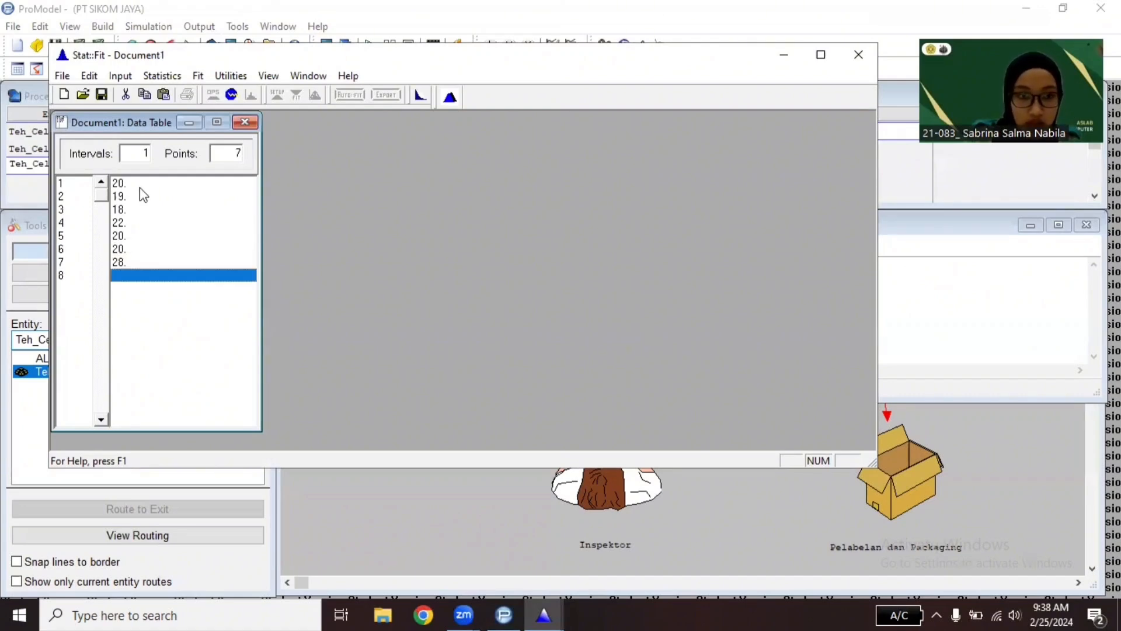
type("21")
key("Return")
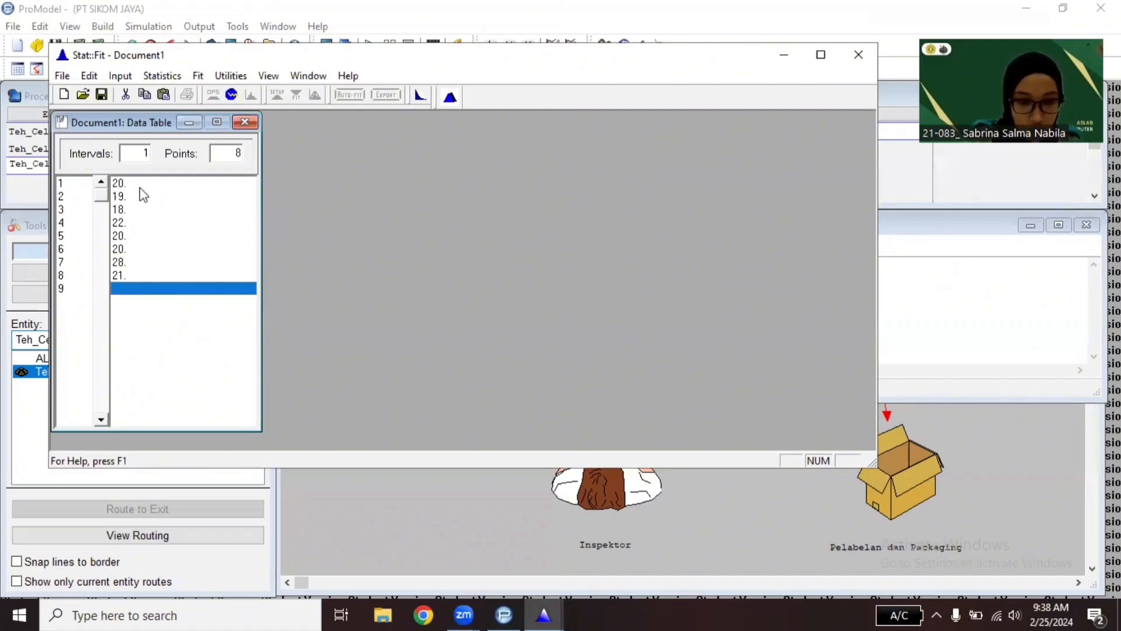
type("23")
key("Return")
type("23")
key("Return")
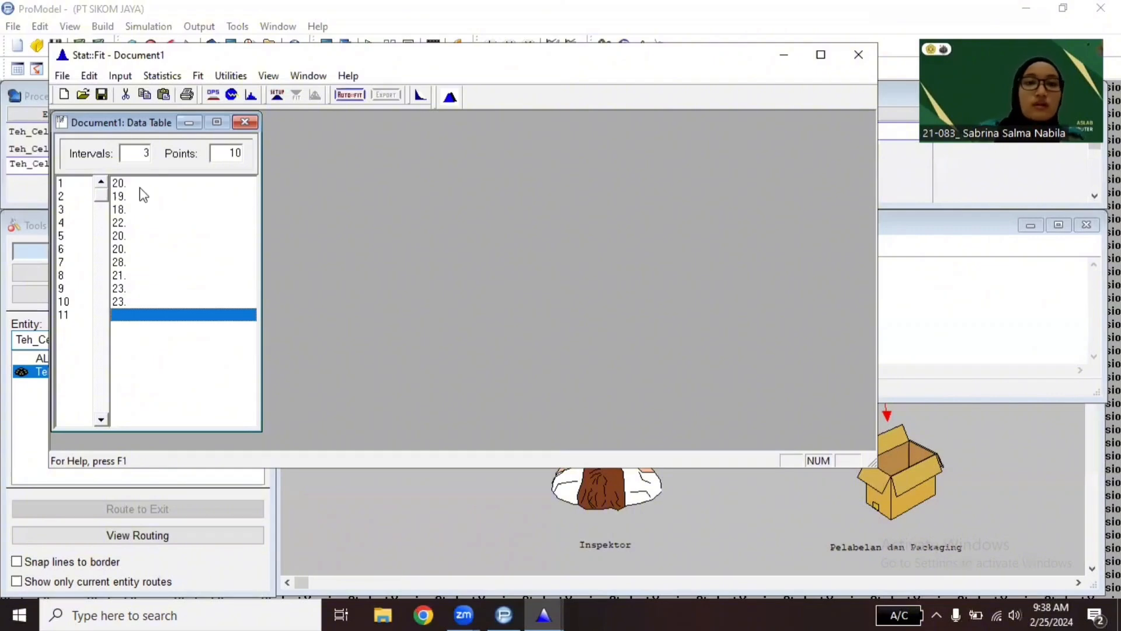
Step: Run Auto::Fit with discrete distributions on the data points for the Pelabelan_dan_Packaging move time
left_click(348, 95)
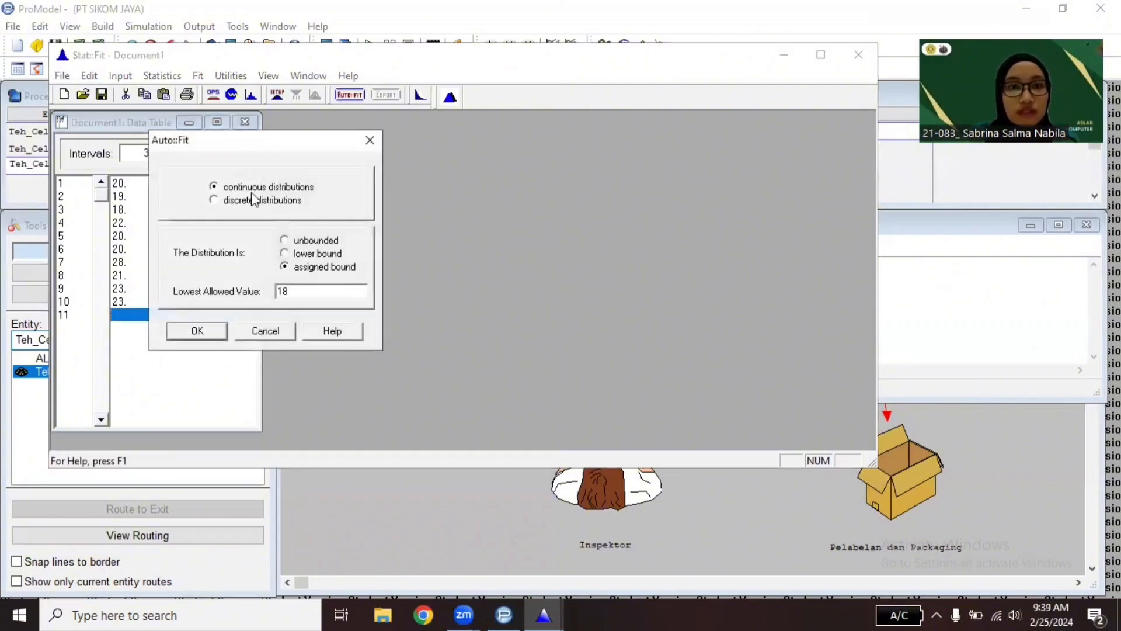
left_click(214, 200)
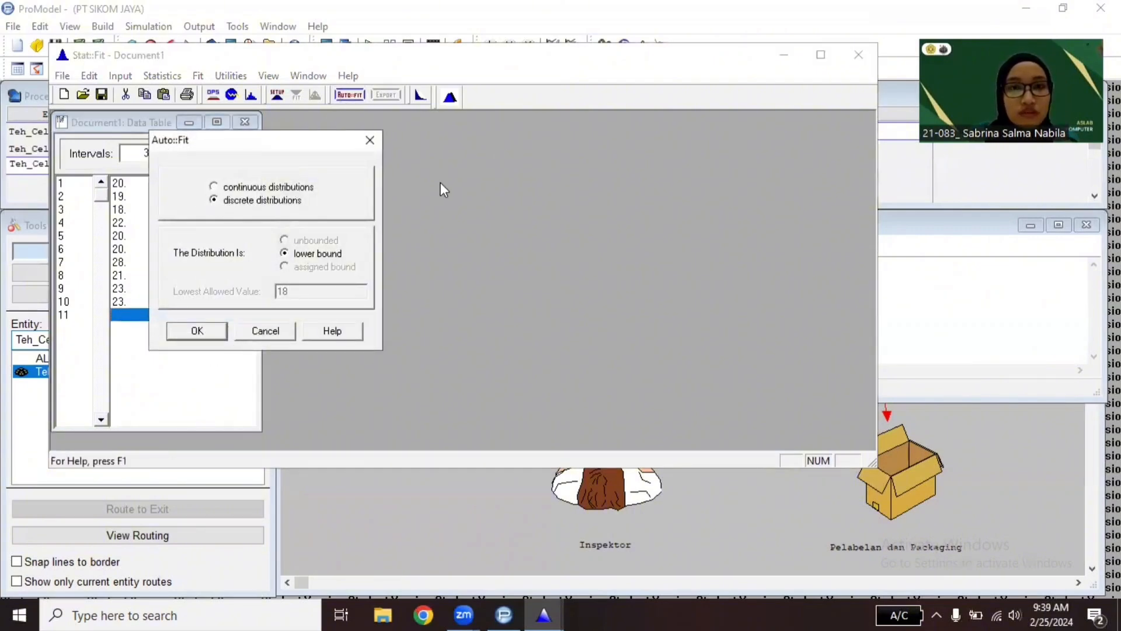
left_click(201, 331)
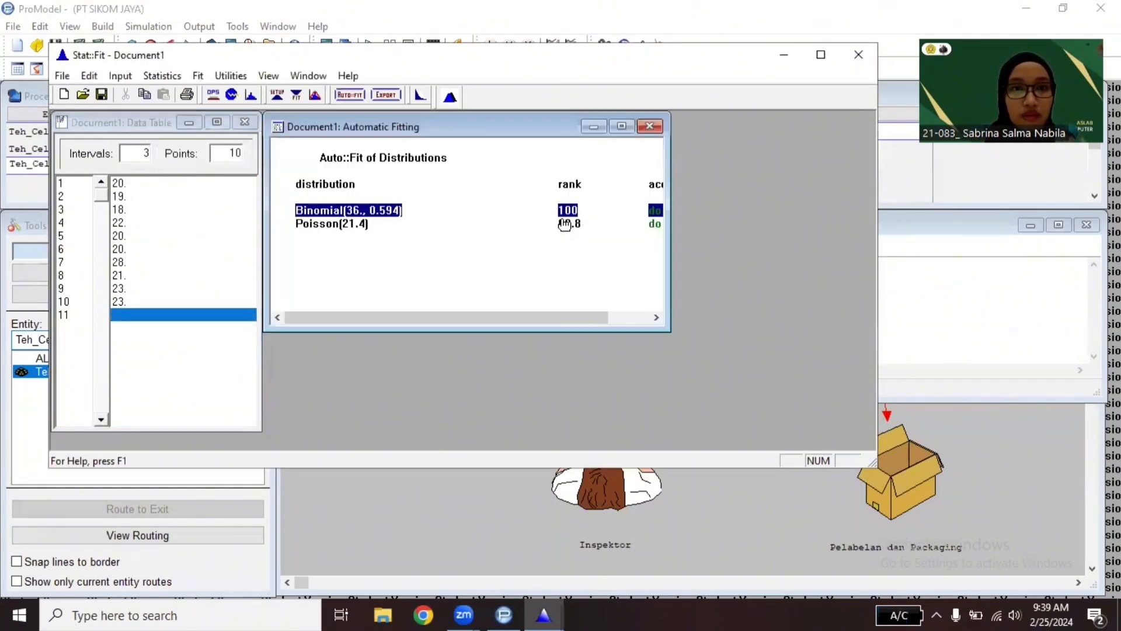
left_click(564, 225)
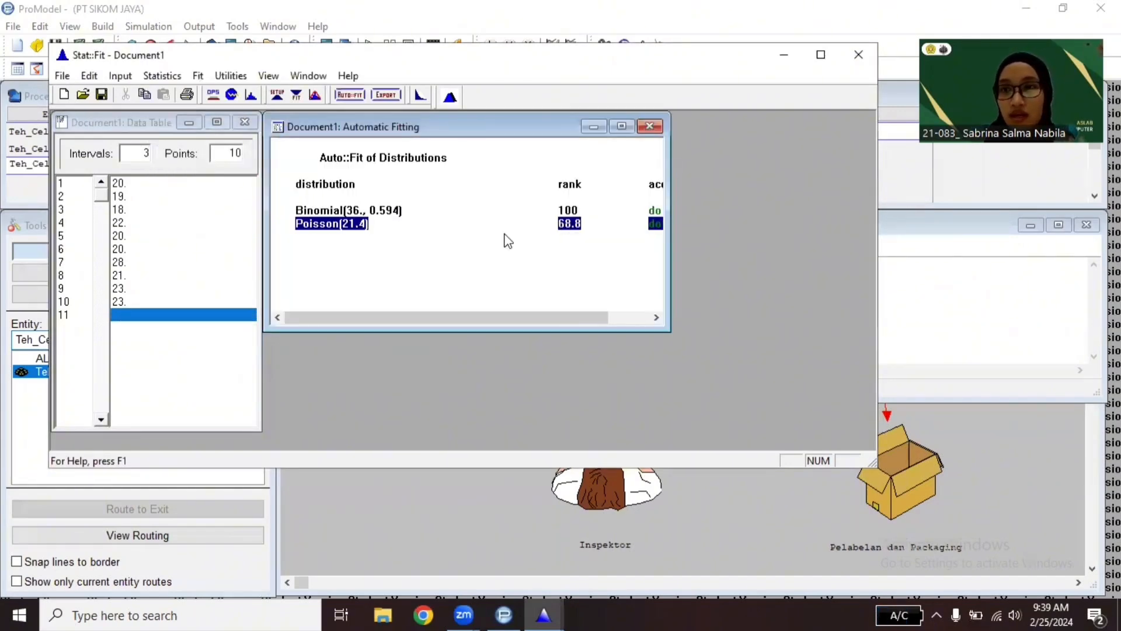
Step: Export the fitted Binomial distribution to the clipboard, choosing ProModel as the target application
left_click(380, 96)
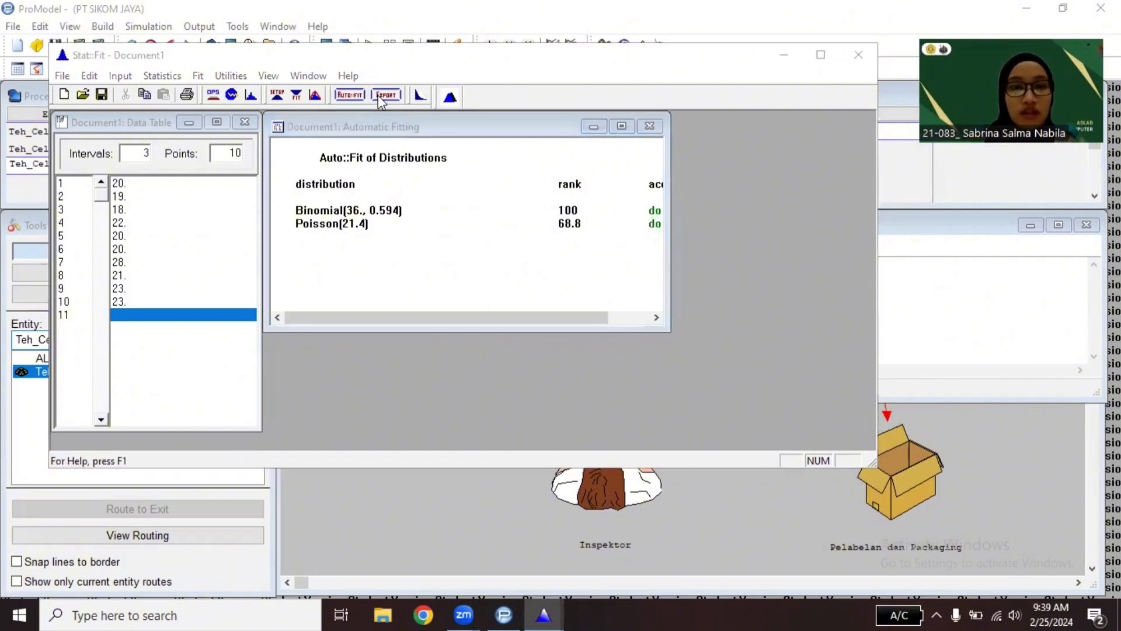
left_click(253, 182)
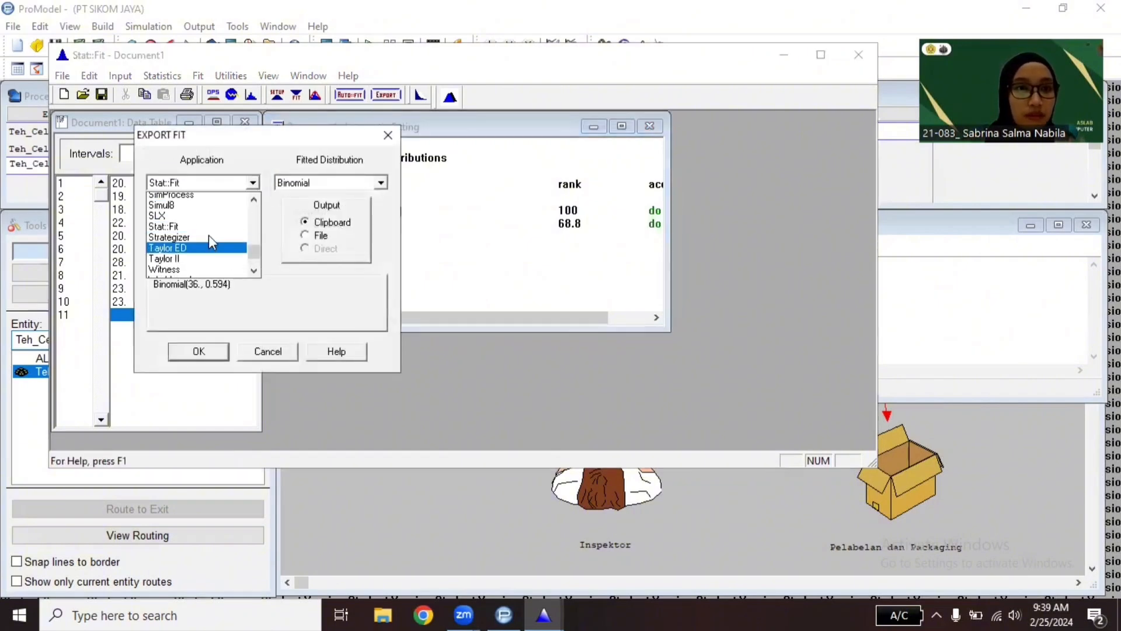
scroll(208, 235, "up", 3)
left_click(186, 216)
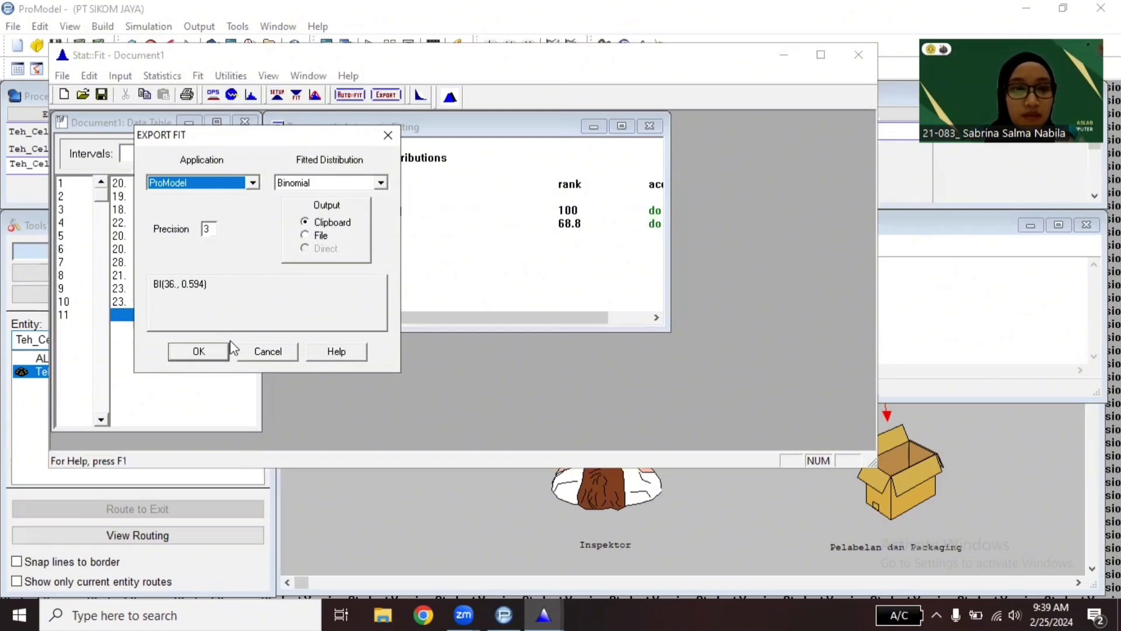
left_click(209, 348)
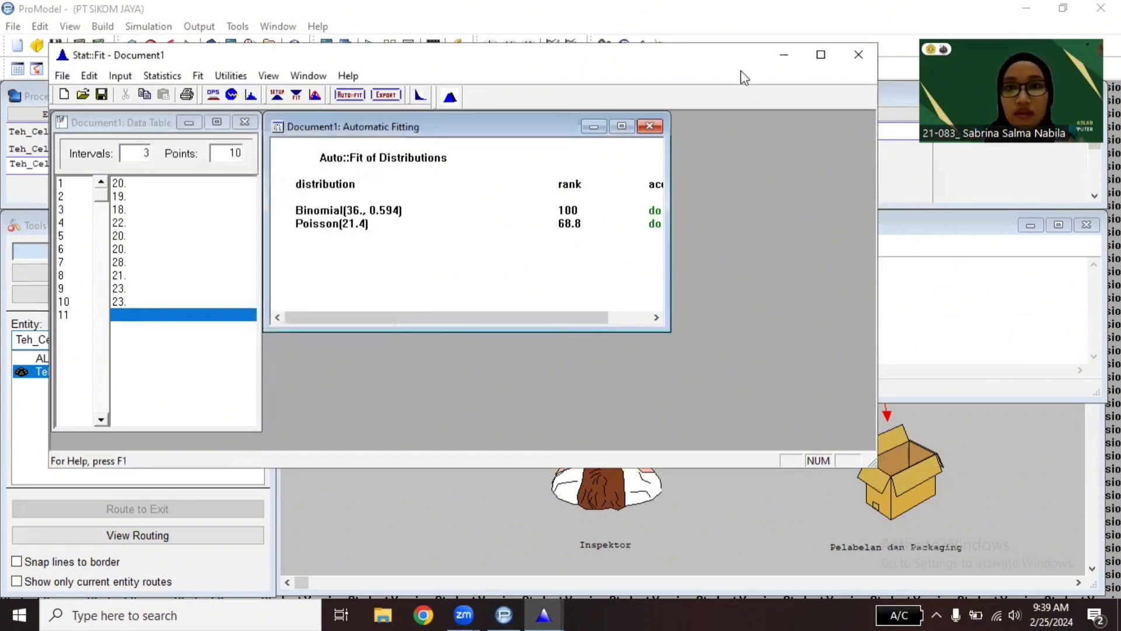
Step: Return to ProModel and build the move logic MOVE FOR BI(36., 0.594) for the route to Pelabelan_dan_Packaging
left_click(785, 55)
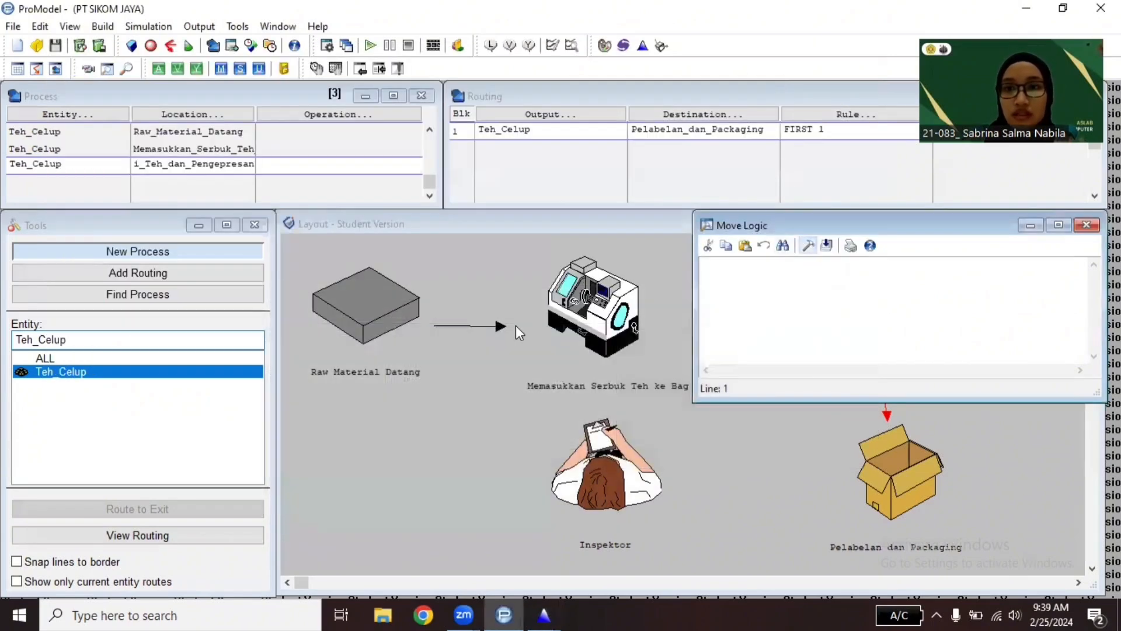
type("BI(36., 0.594)")
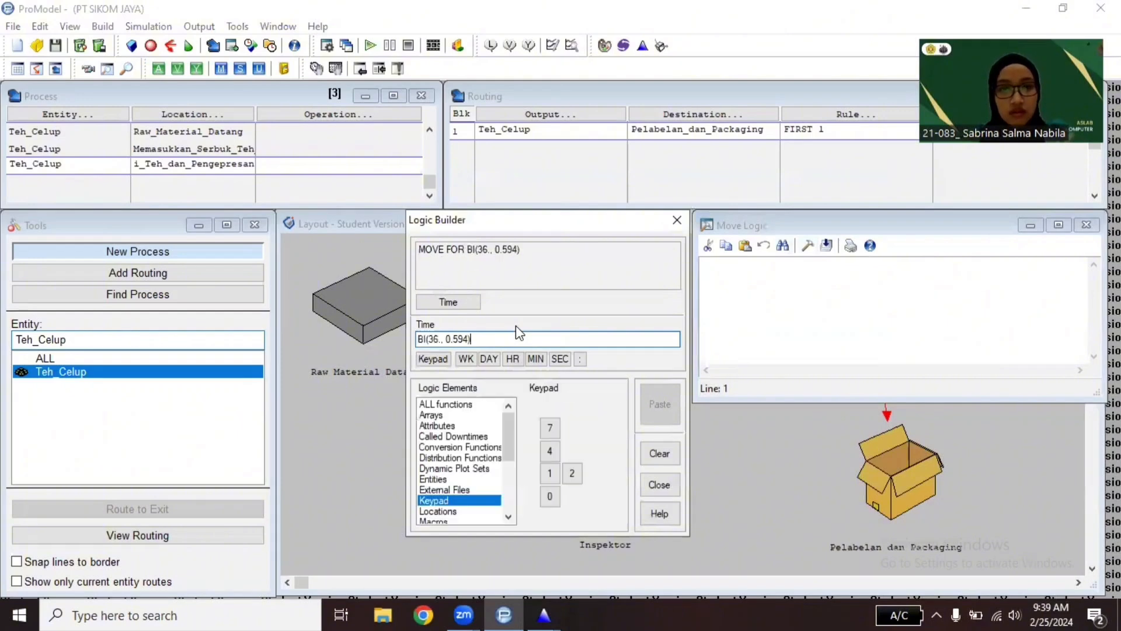
left_click(659, 404)
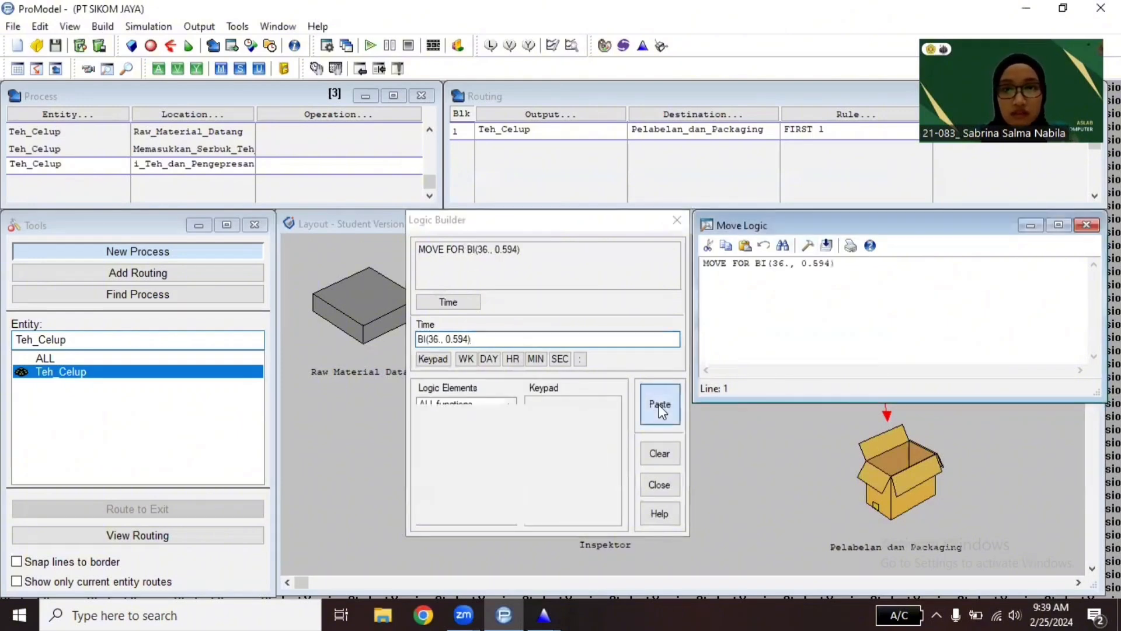
left_click(675, 226)
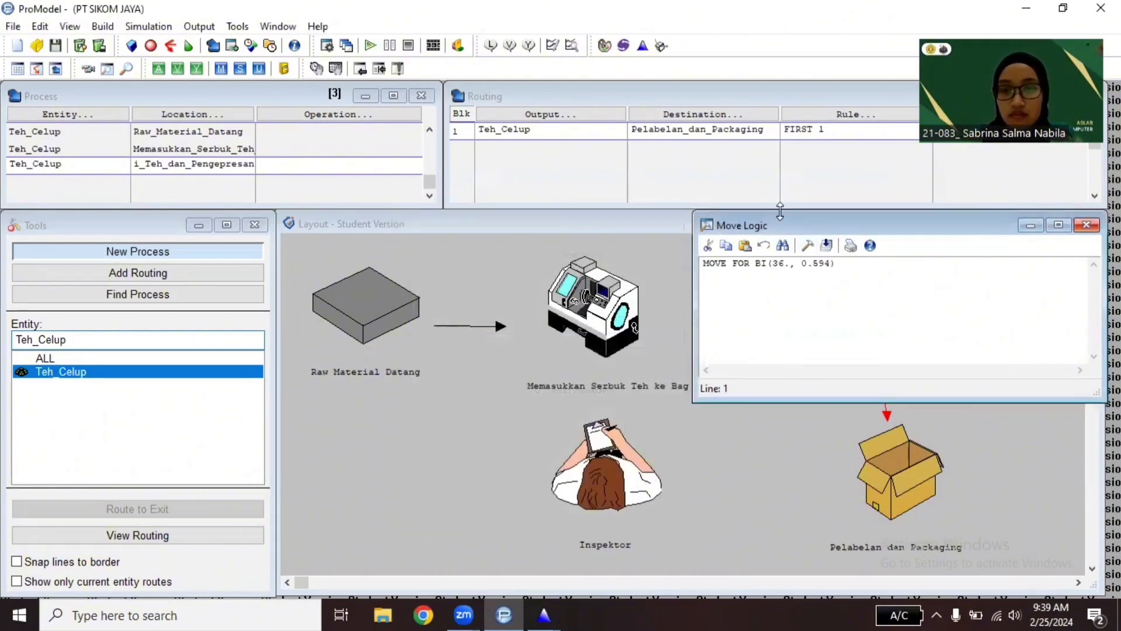
left_click(1086, 226)
Step: Add a process record for Teh_Celup at the location Pelabelan_dan_Packaging
left_click(92, 169)
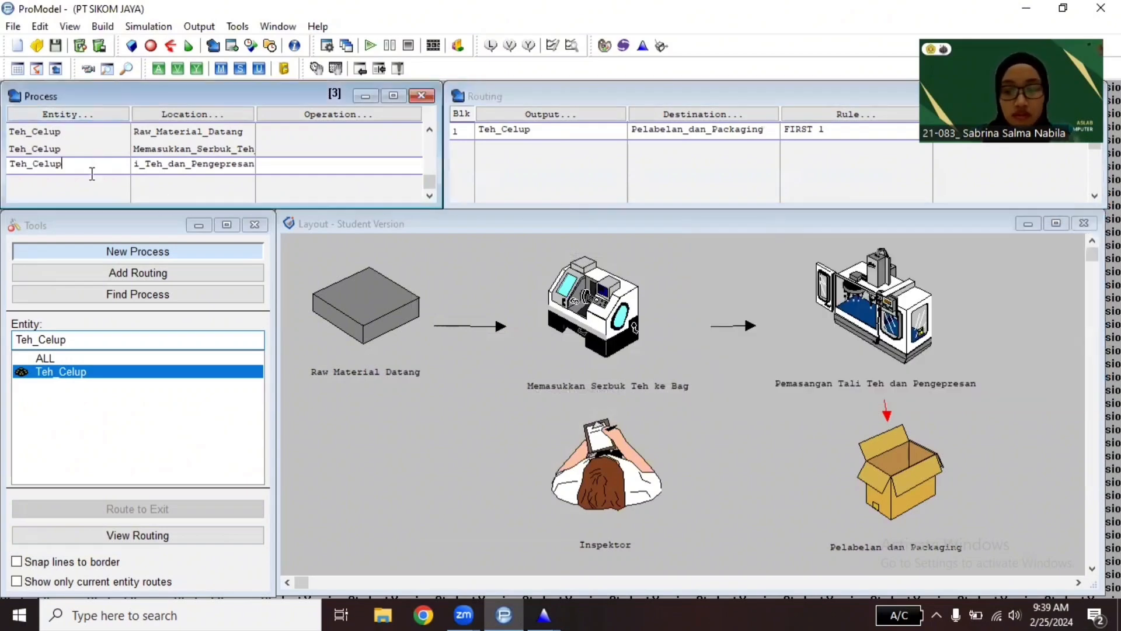
left_click(92, 180)
left_click(77, 114)
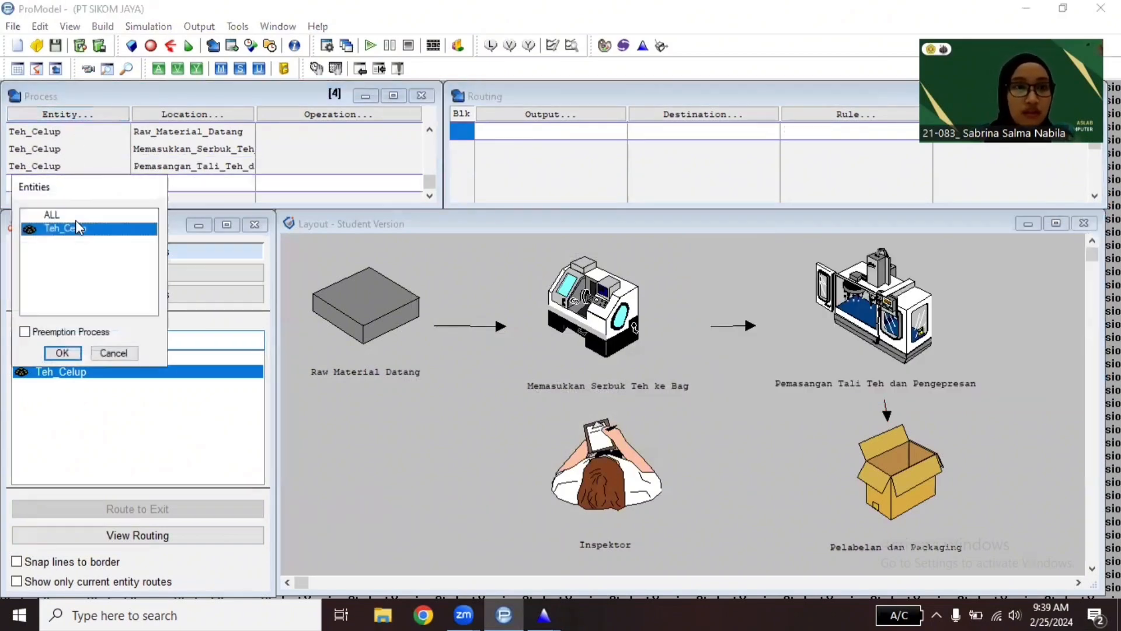
double_click(109, 228)
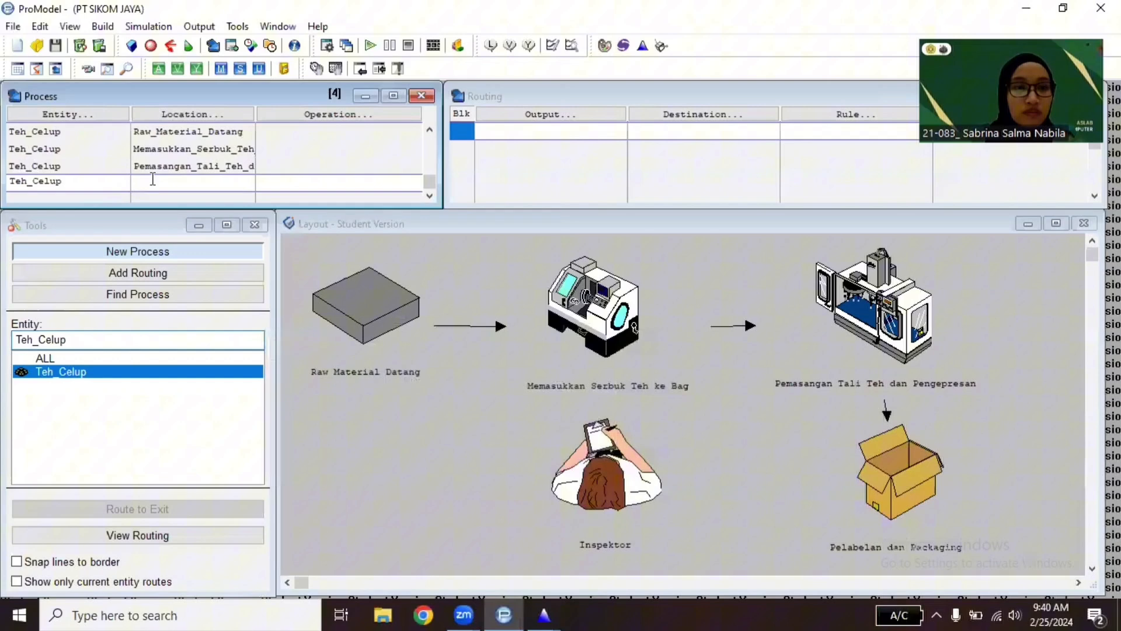
left_click(183, 113)
left_click(181, 268)
left_click(187, 354)
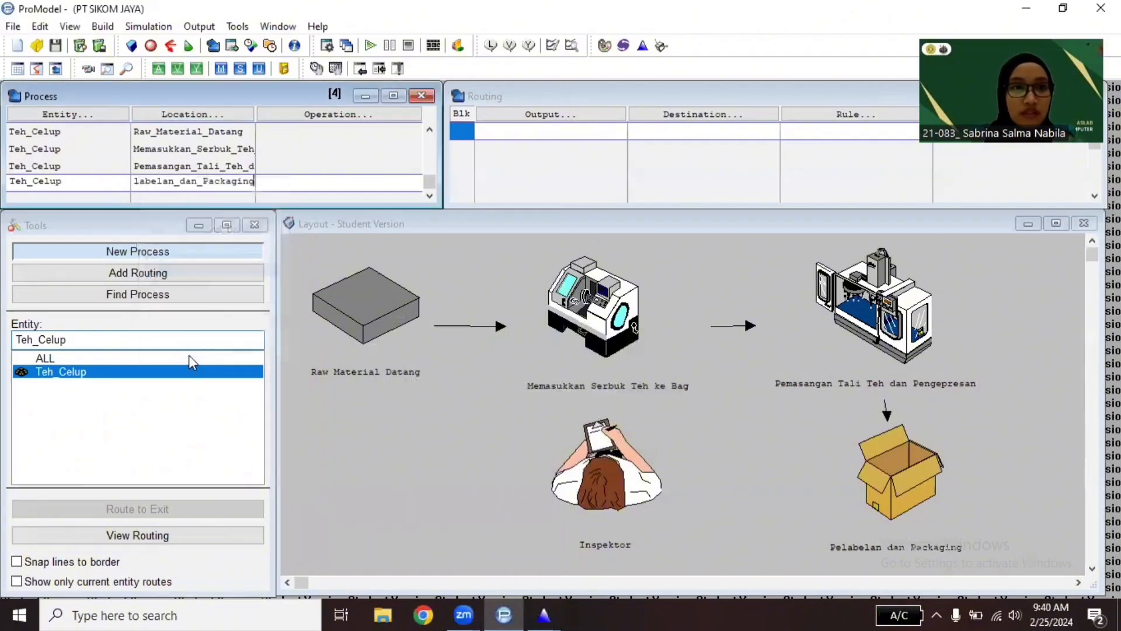
Step: Route Teh_Celup as output from Pelabelan_dan_Packaging to the destination Inspektor
left_click(564, 117)
left_click(528, 302)
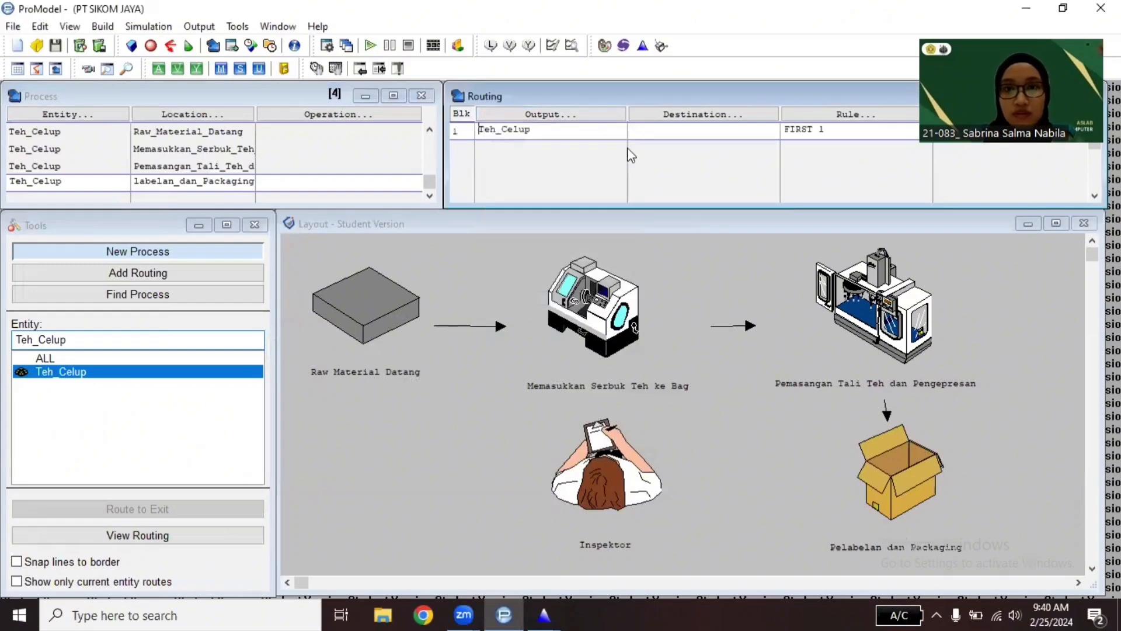
left_click(664, 115)
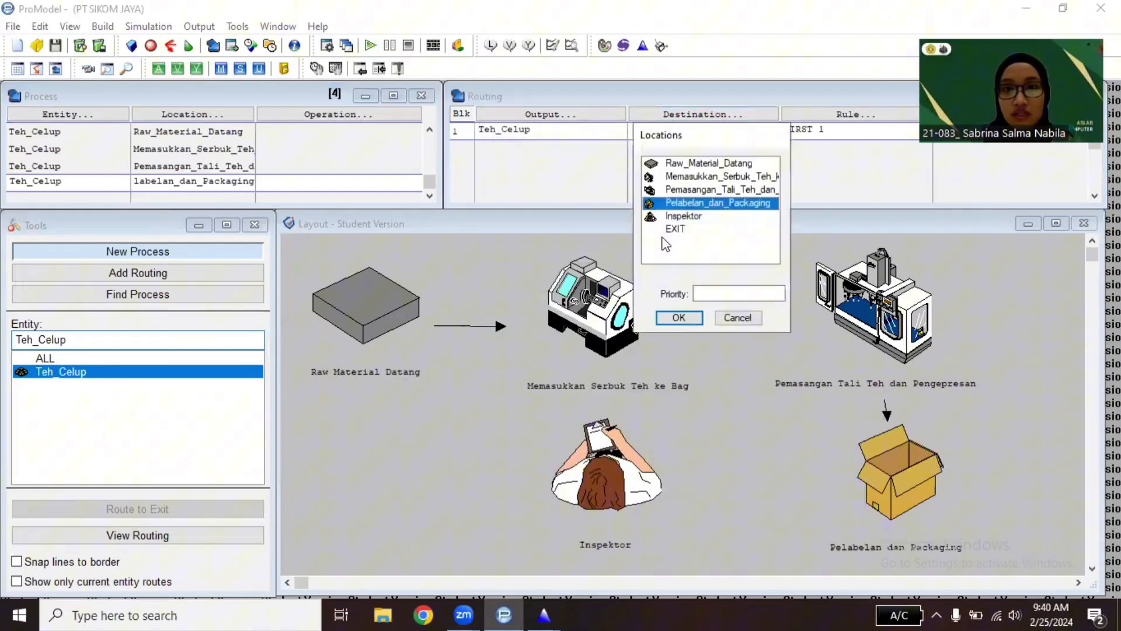
left_click(682, 216)
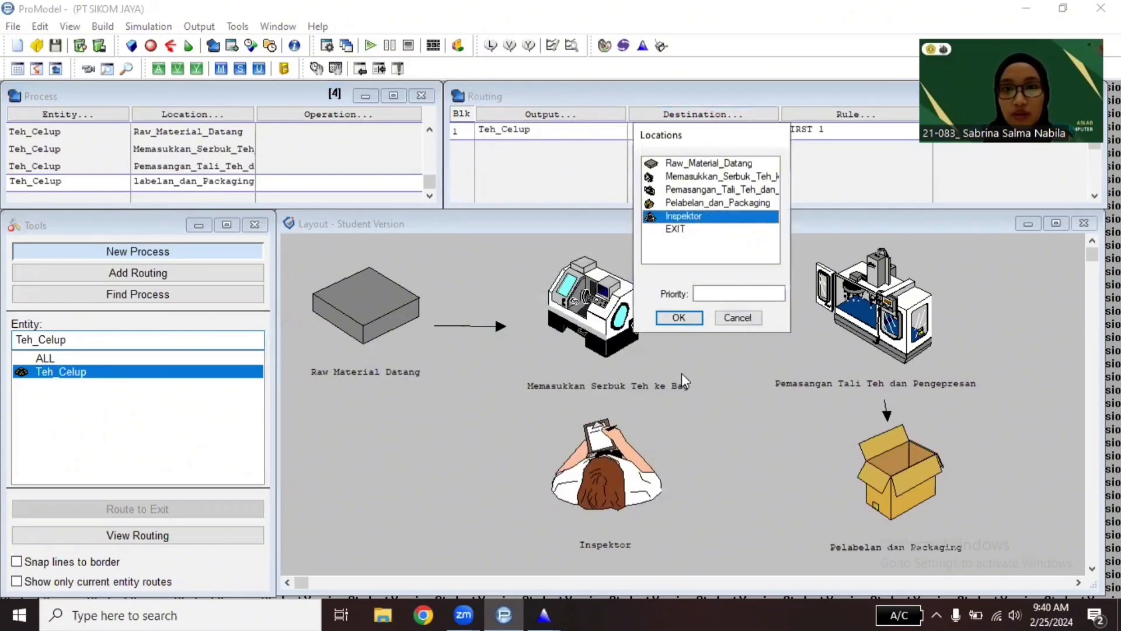
left_click(679, 318)
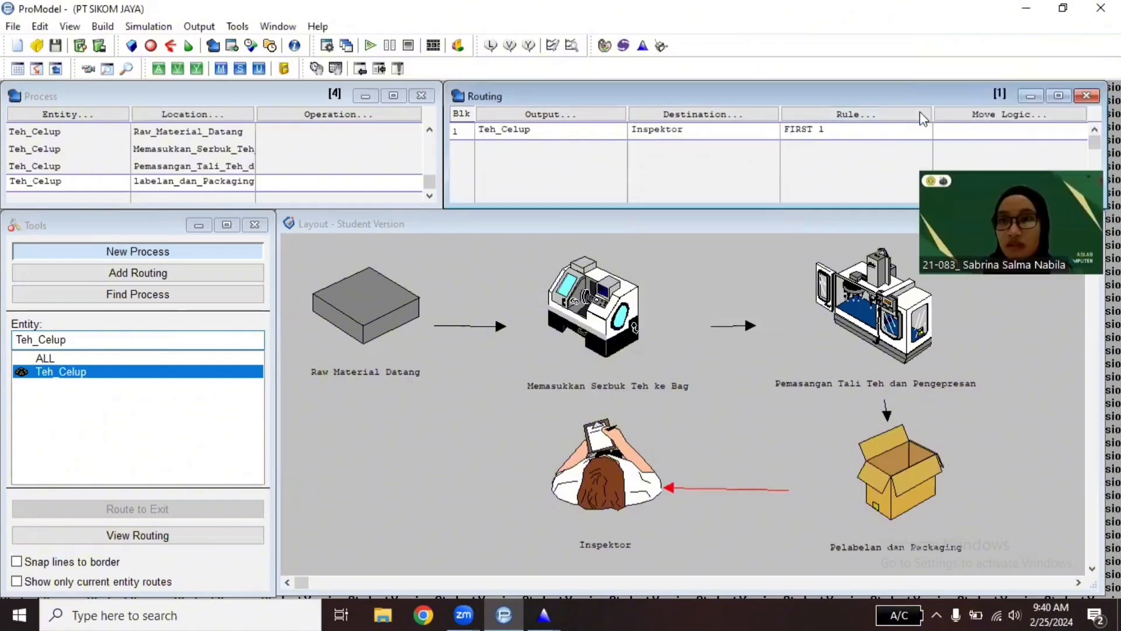
Step: Enter the Inspektor move-time data points 33, 35, 36, 37, 35, 34, 37, 37, 36 and 37 in a Stat::Fit data table
left_click(921, 117)
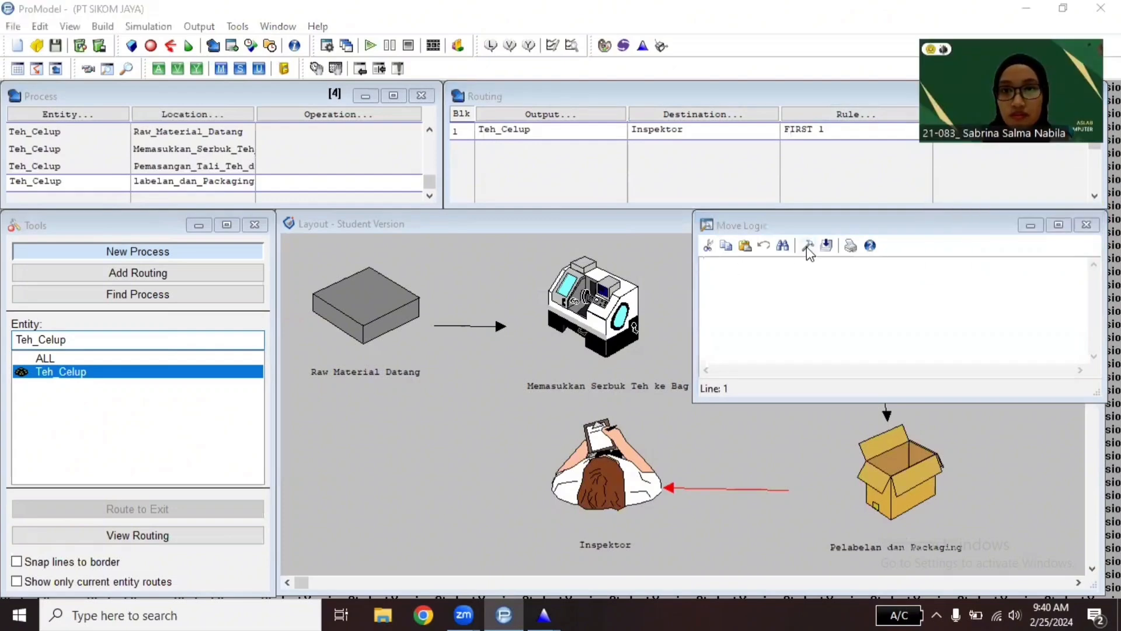
left_click(641, 48)
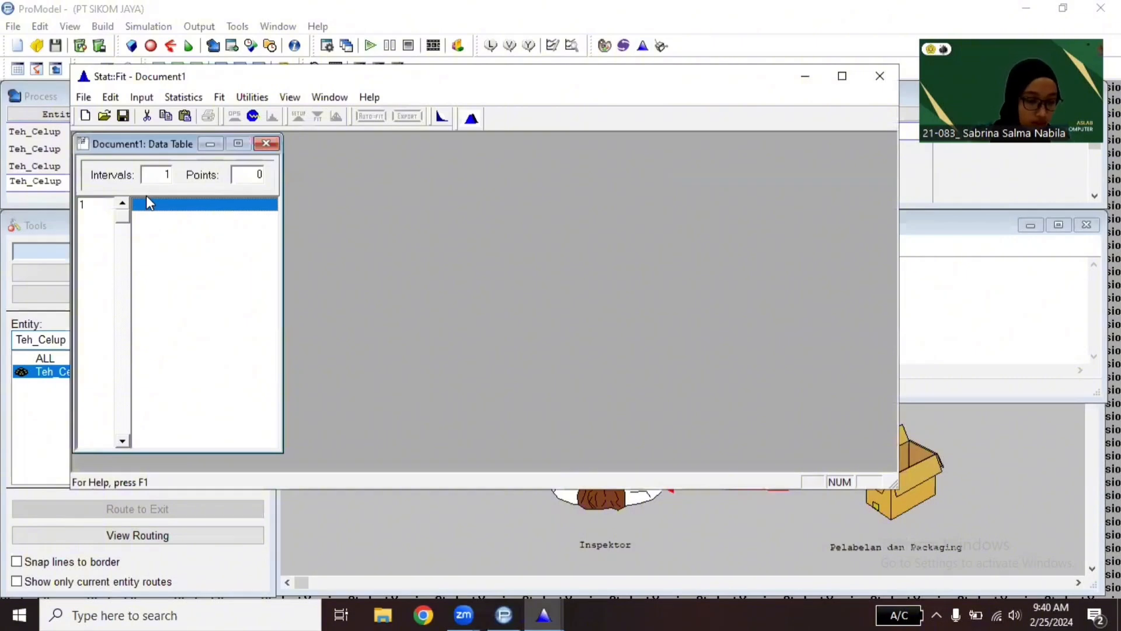
type("33")
key("Return")
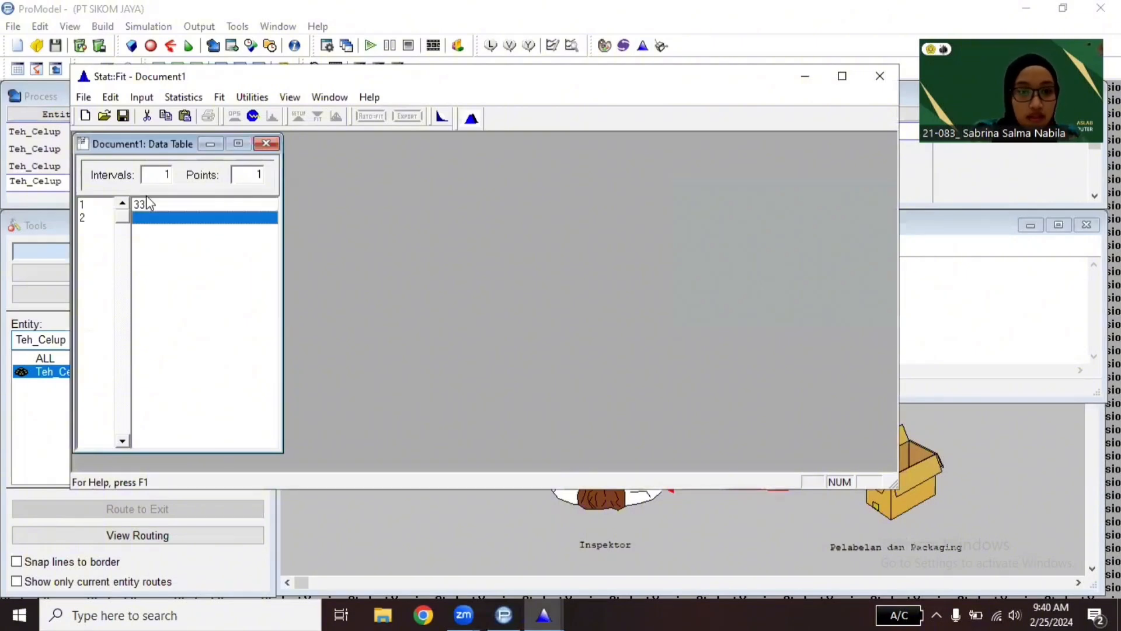
type("35")
key("Return")
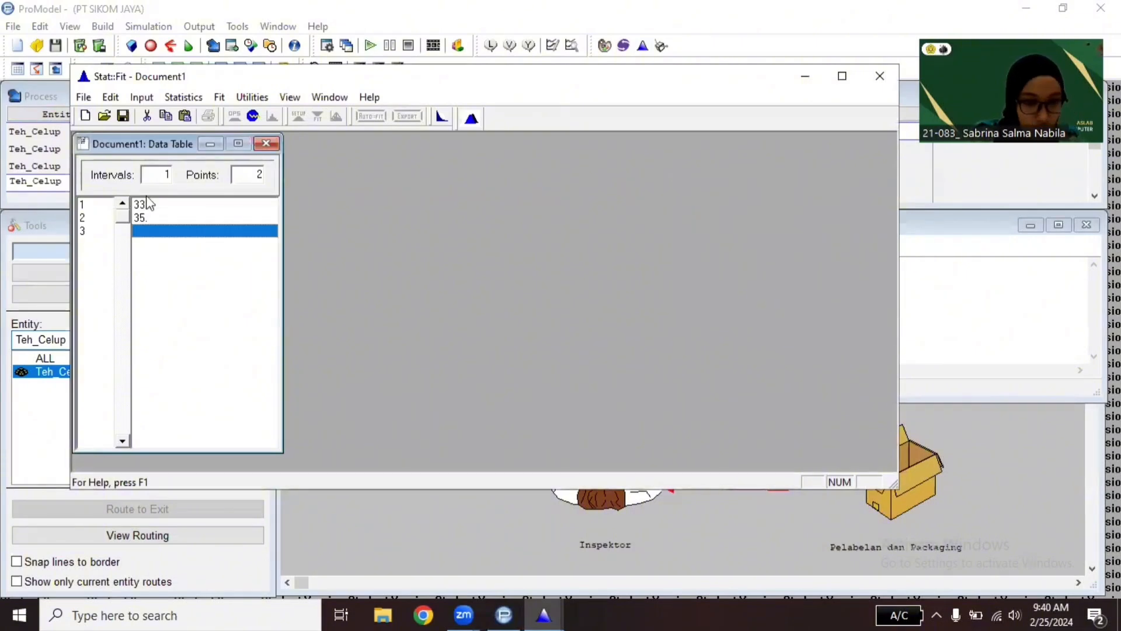
type("36")
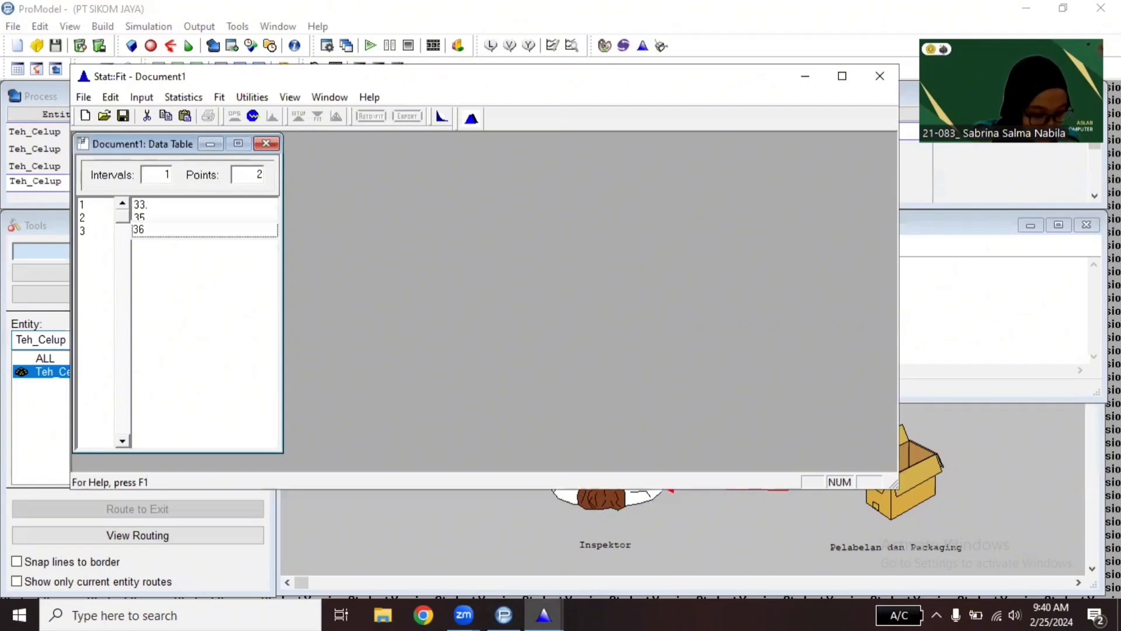
key("Return")
type("37")
key("Return")
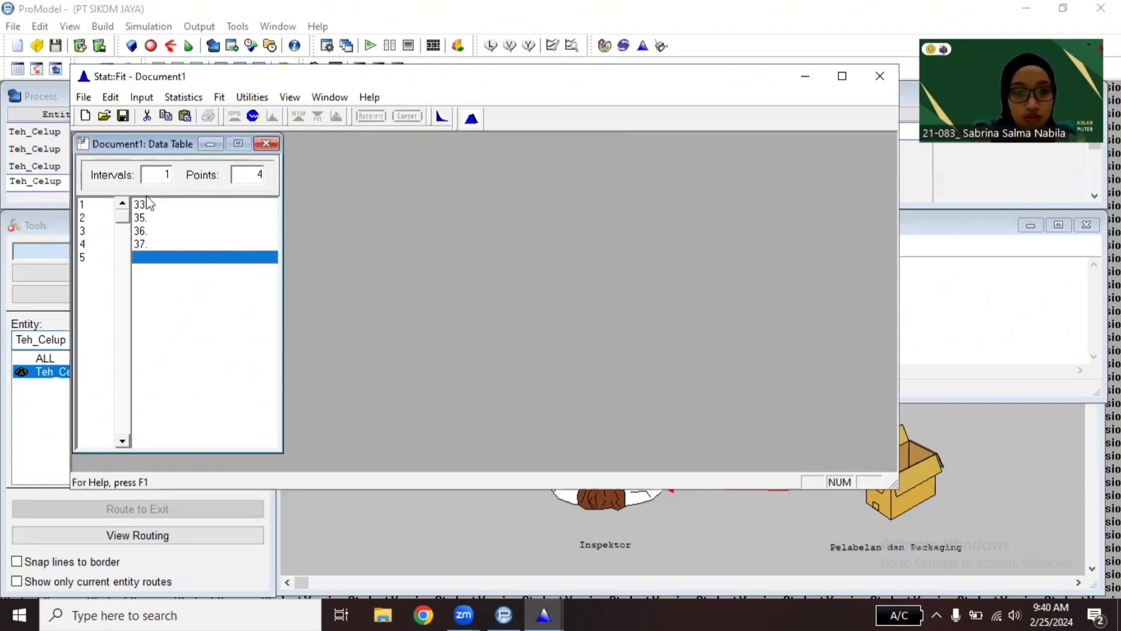
type("3")
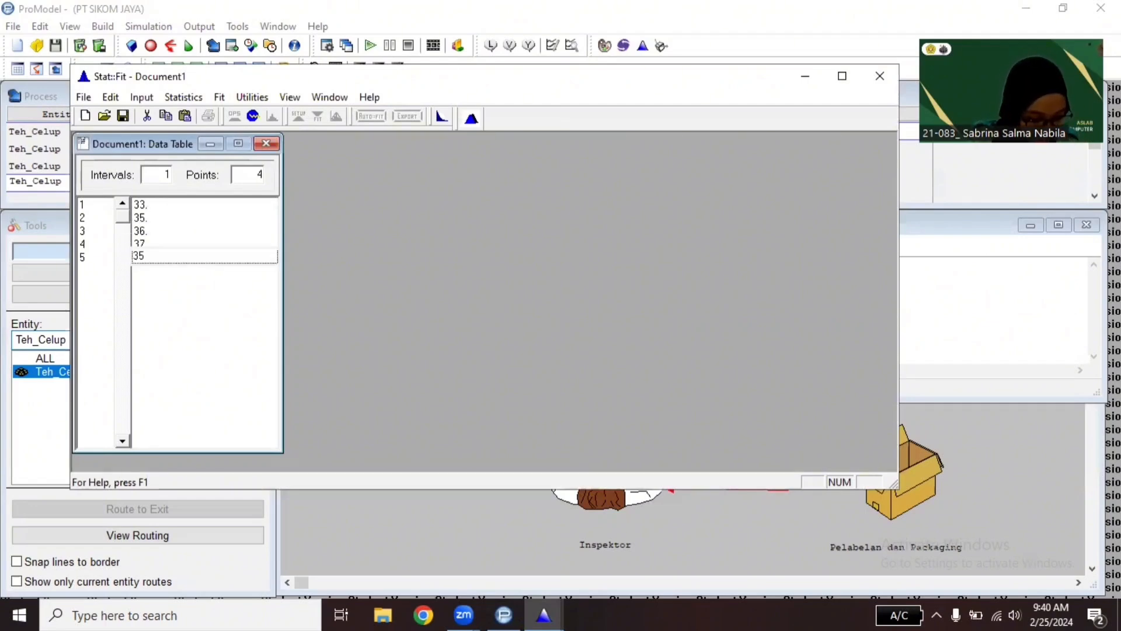
type("5")
key("Return")
type("34")
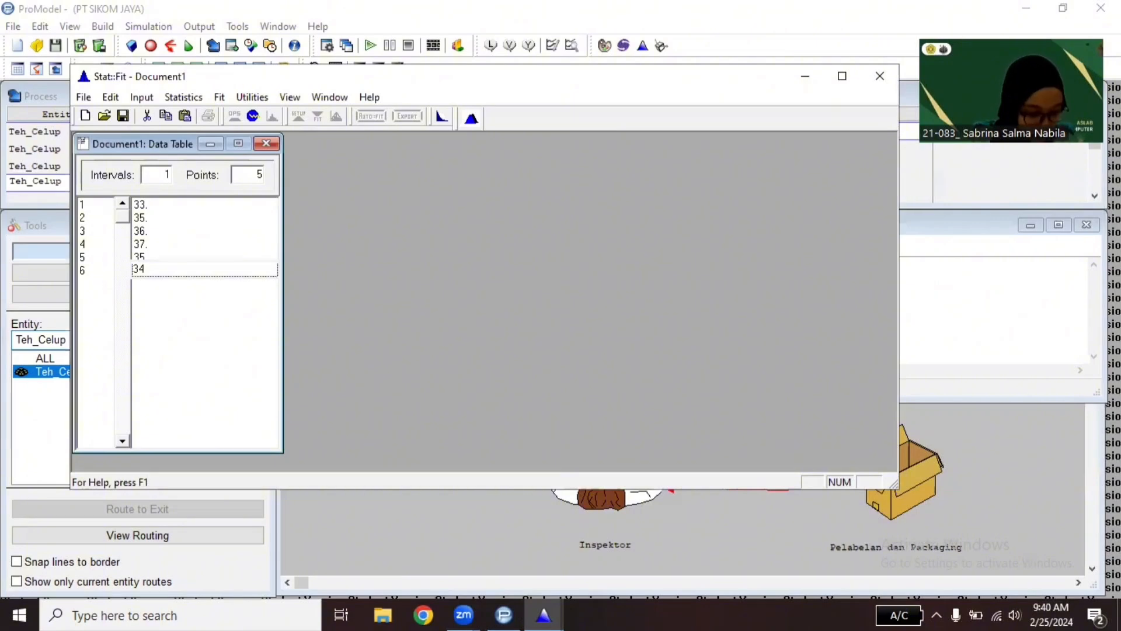
key("Return")
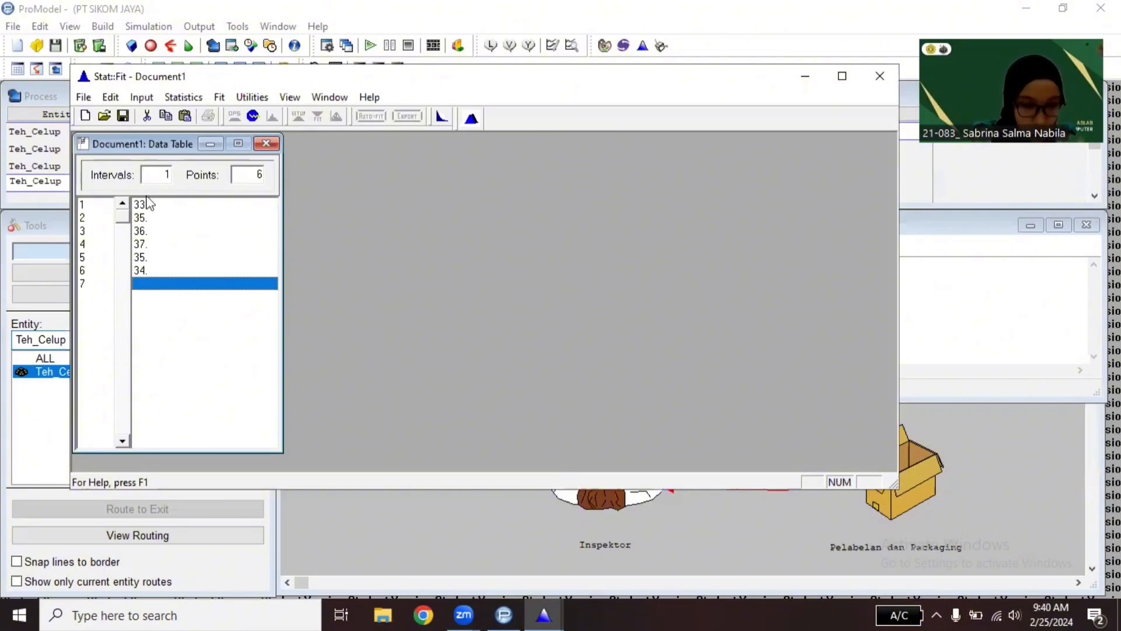
type("37")
key("Return")
type("37")
key("Return")
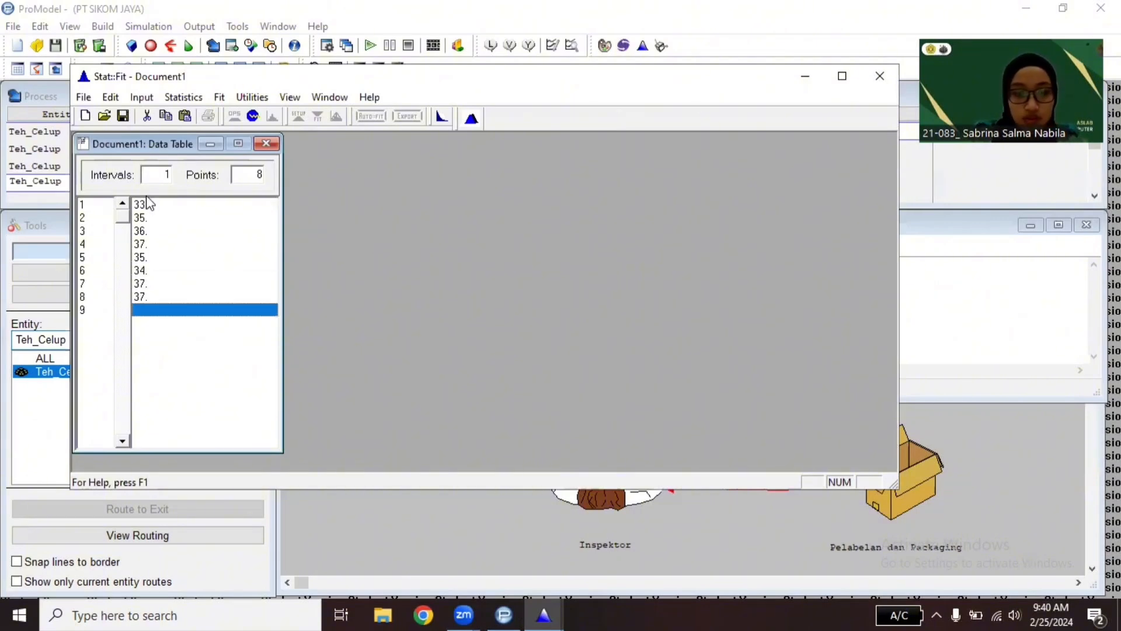
type("36")
key("Return")
type("37")
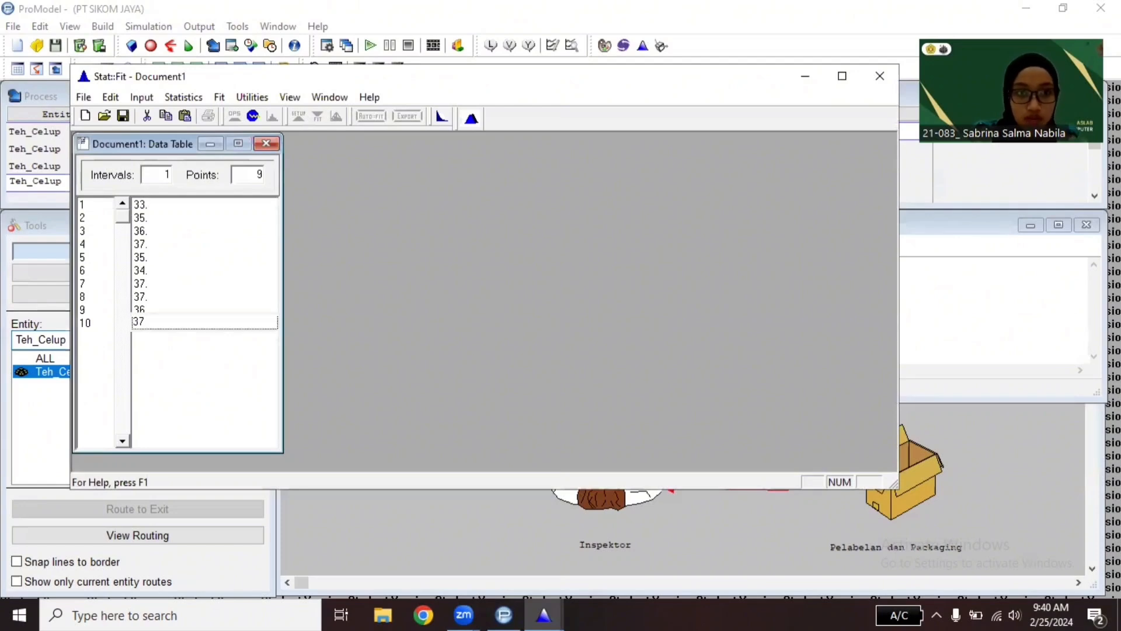
key("Return")
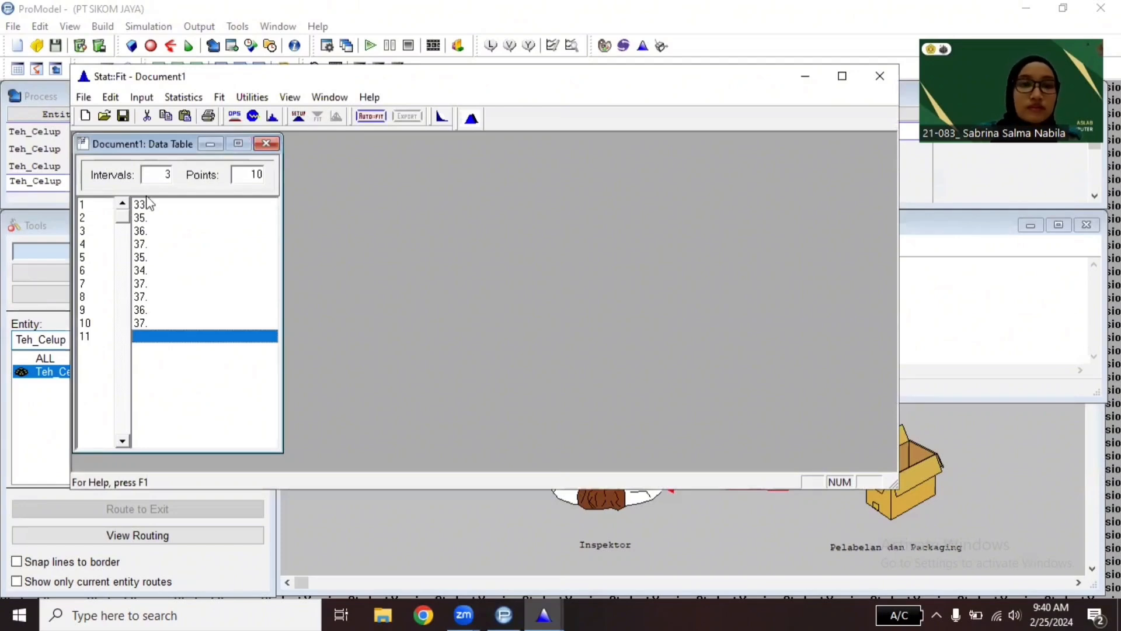
Step: Run Auto::Fit with discrete distributions on the data points for the Inspektor move time
left_click(367, 118)
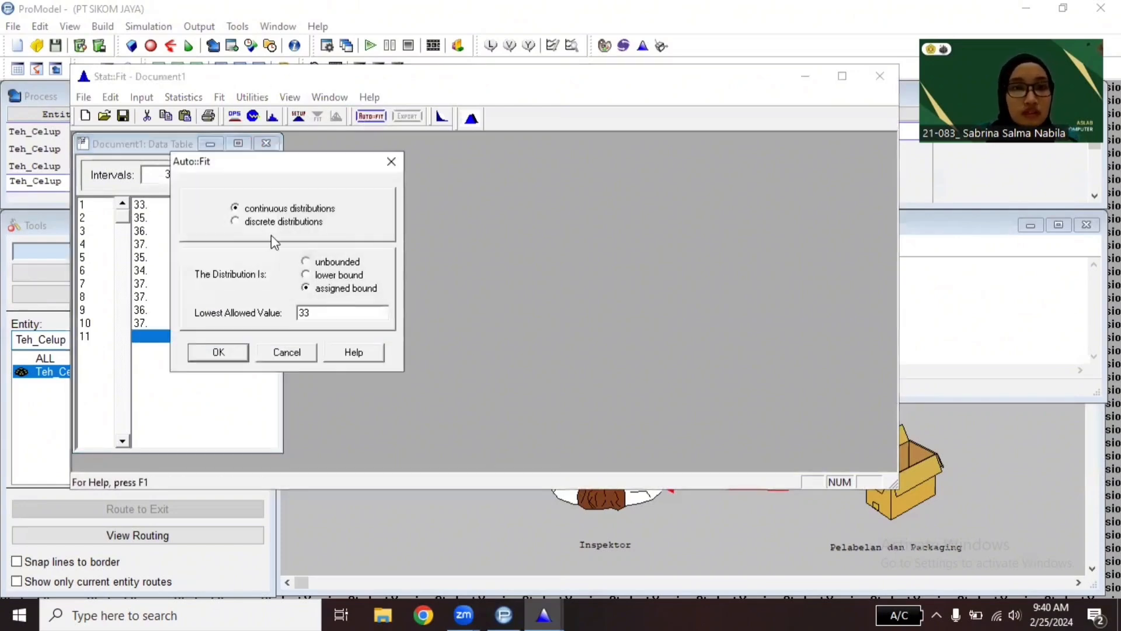
left_click(234, 221)
left_click(221, 353)
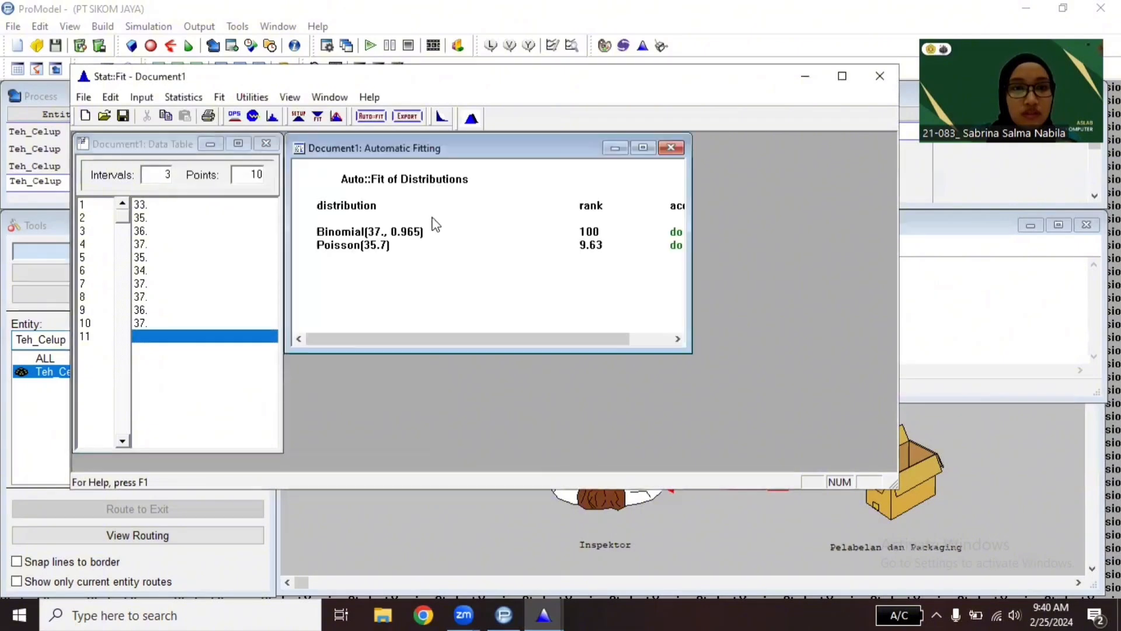
left_click_drag(470, 340, 517, 340)
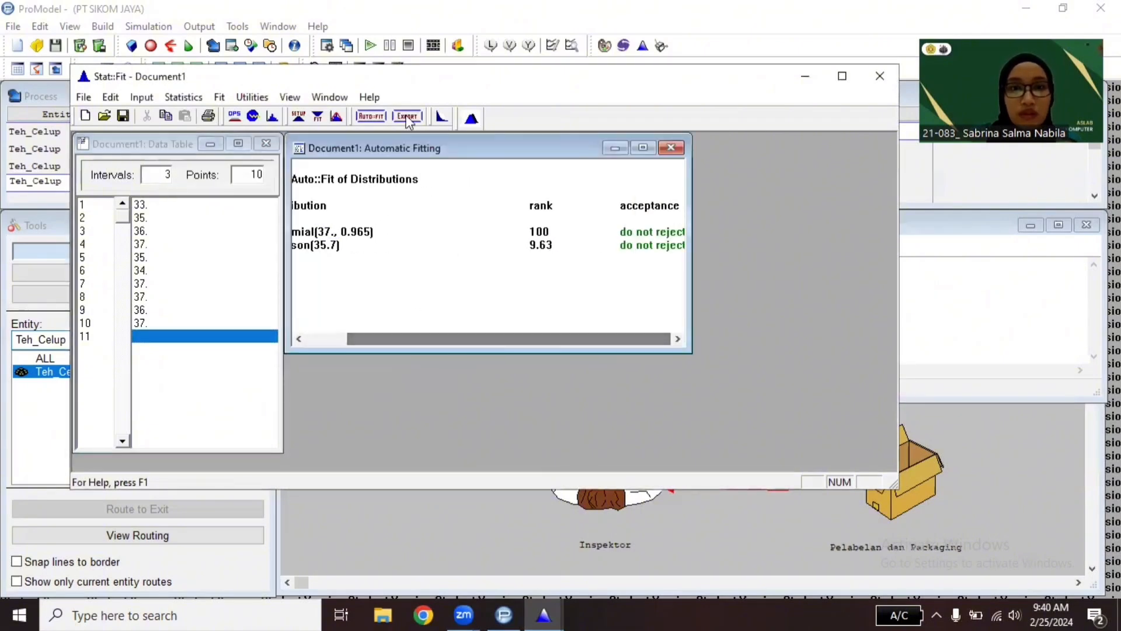
Step: Export the Binomial fit for the Inspektor move time to the clipboard, with ProModel as the application
left_click(407, 116)
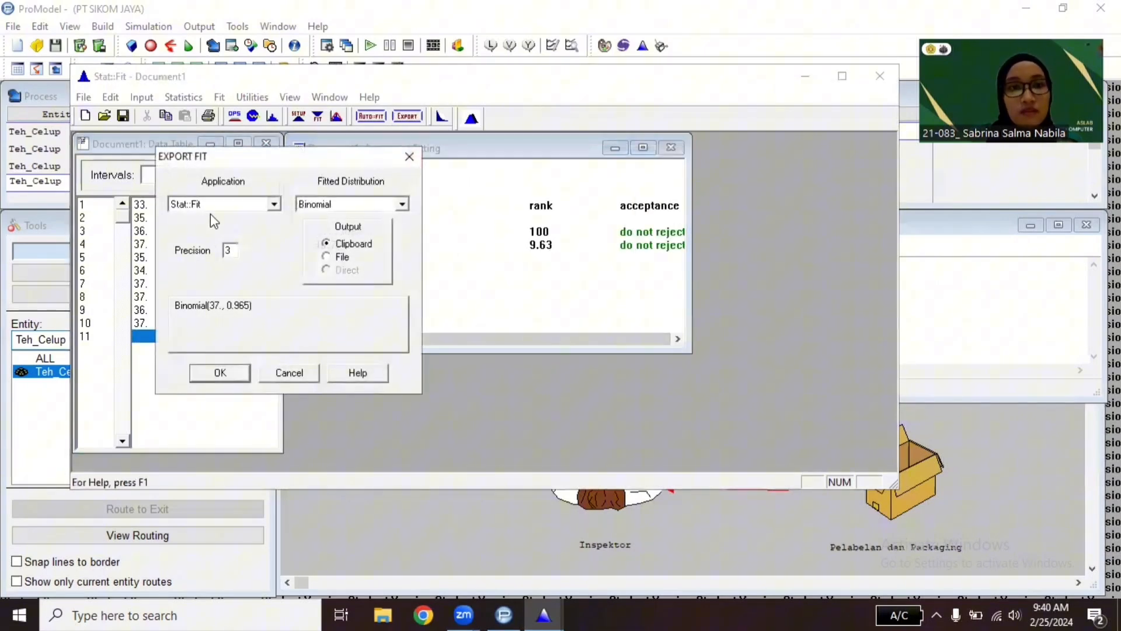
left_click(274, 203)
scroll(234, 261, "up", 3)
scroll(234, 261, "up", 1)
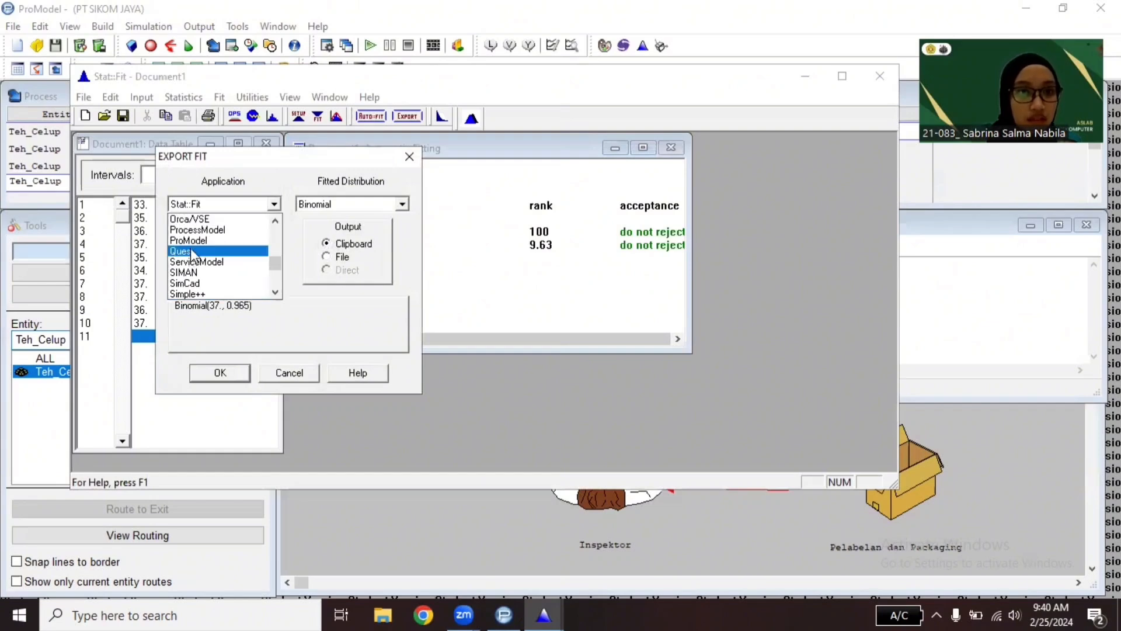
left_click(193, 240)
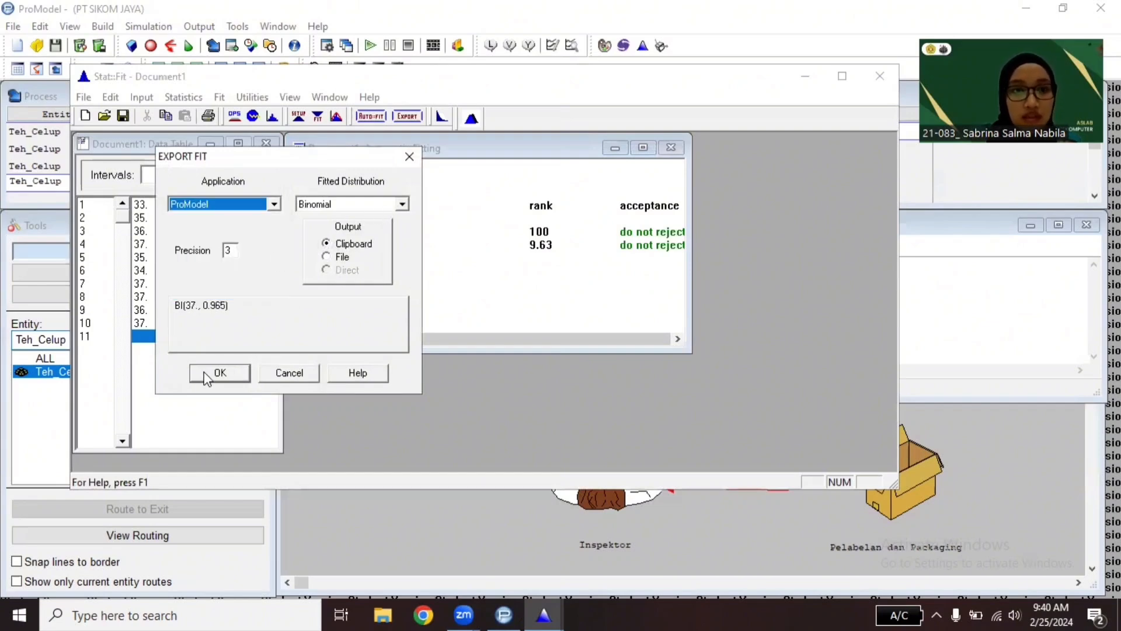
left_click(219, 373)
Step: Return to ProModel and build the move logic MOVE FOR BI(37., 0.965) for the route to Inspektor
left_click(806, 76)
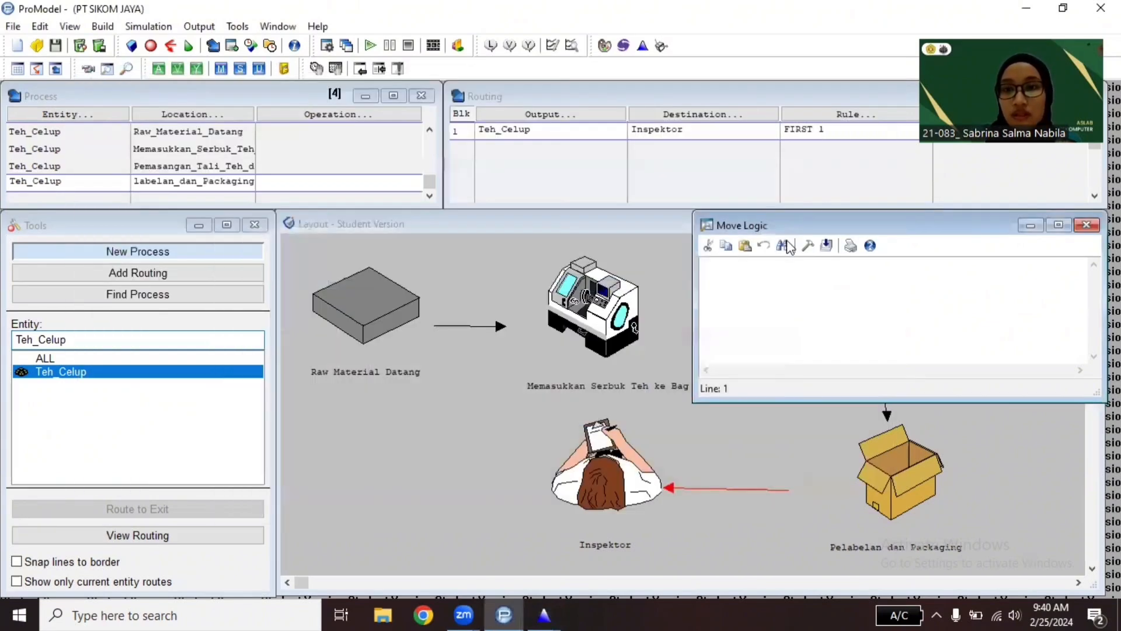
left_click(809, 245)
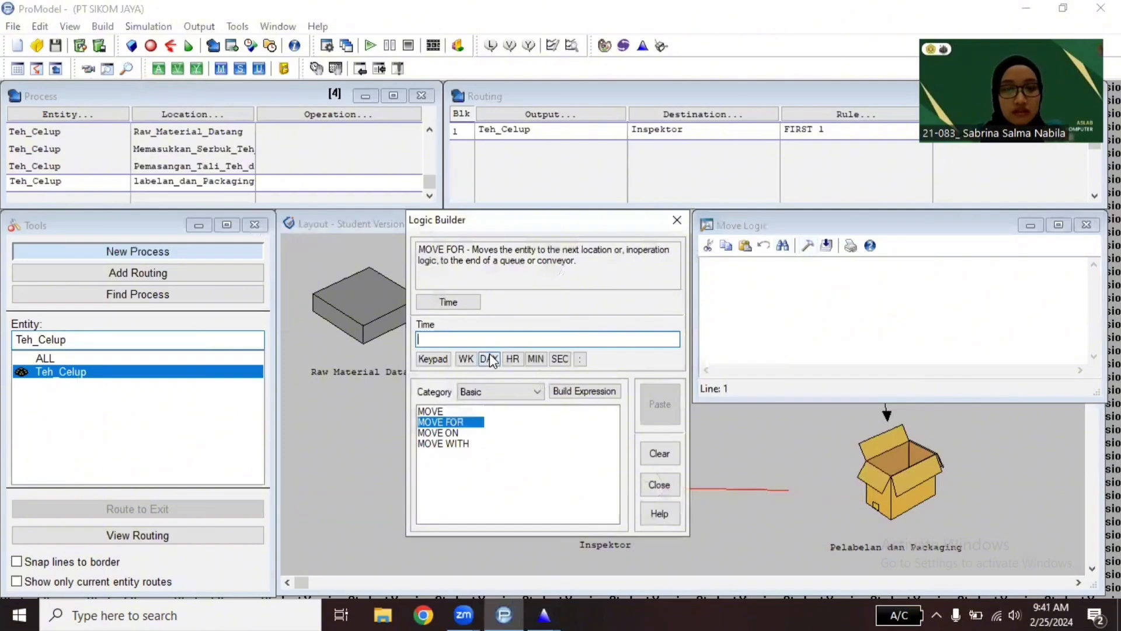
type("BI(37., 0.965)")
left_click(660, 404)
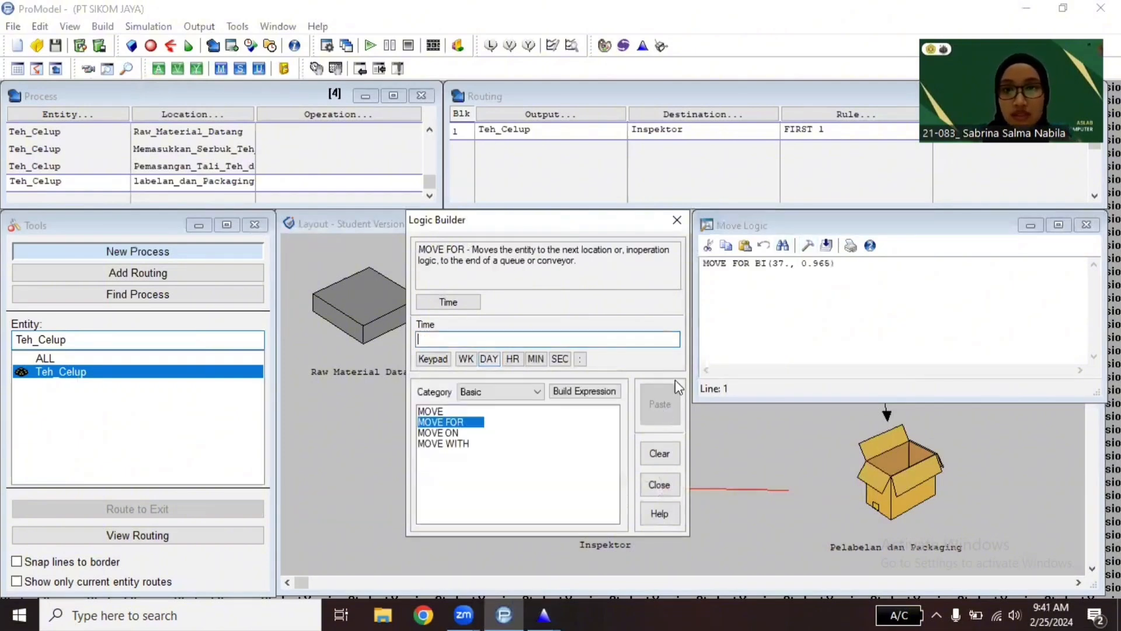
left_click(677, 219)
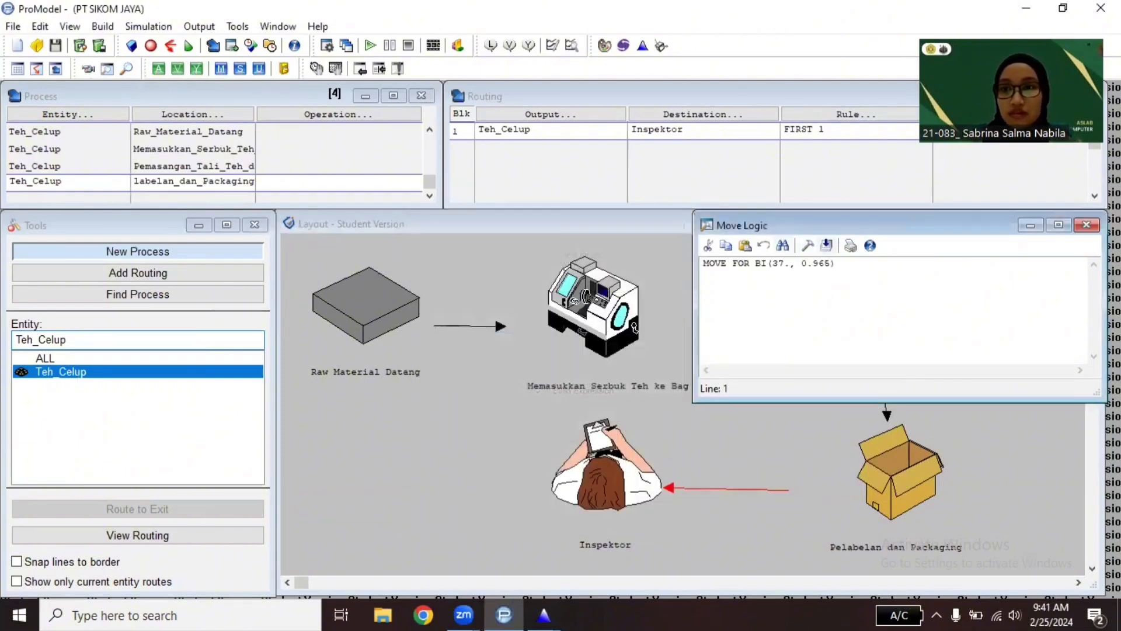
left_click(1087, 226)
Step: Add a process record for Teh_Celup at the location Inspektor, leaving its operation logic empty
left_click(106, 188)
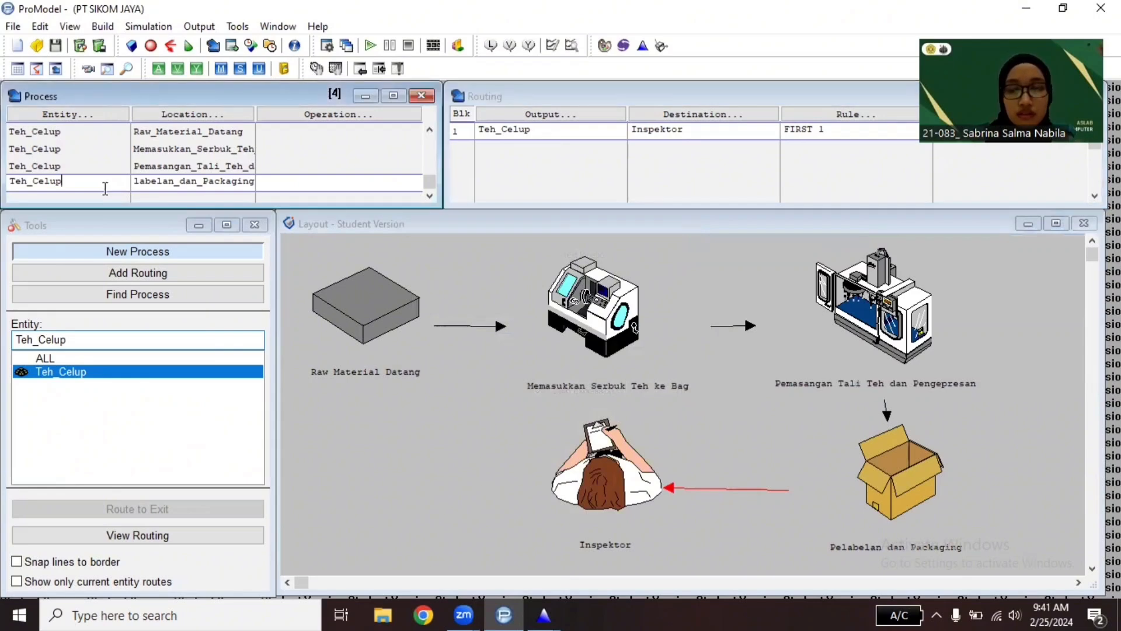
key("Down")
left_click(85, 116)
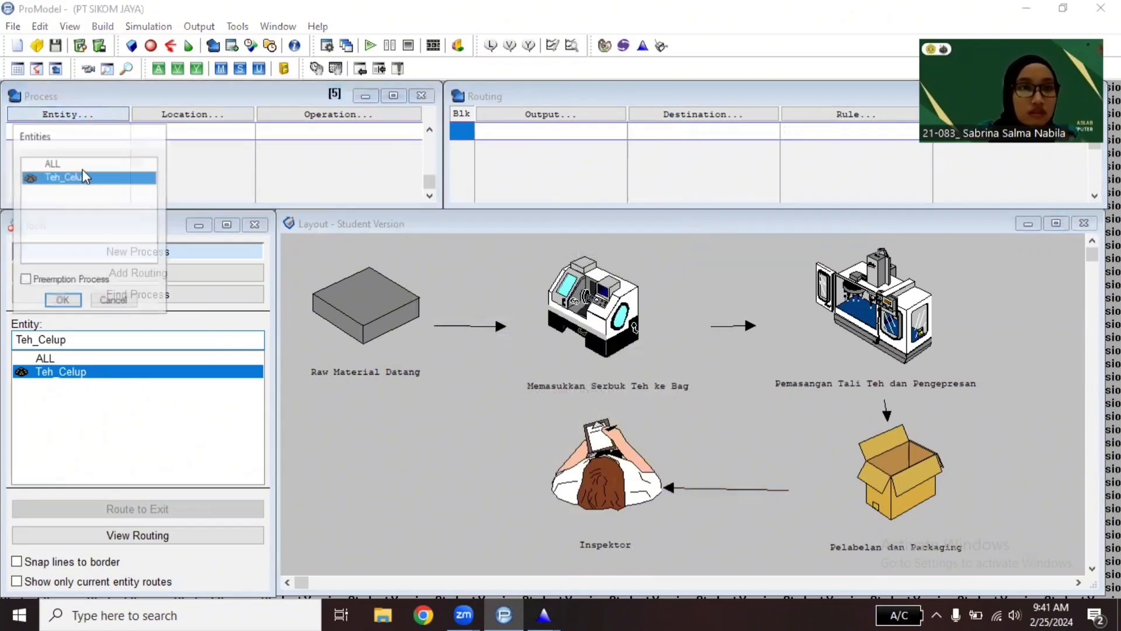
left_click(63, 300)
left_click(186, 113)
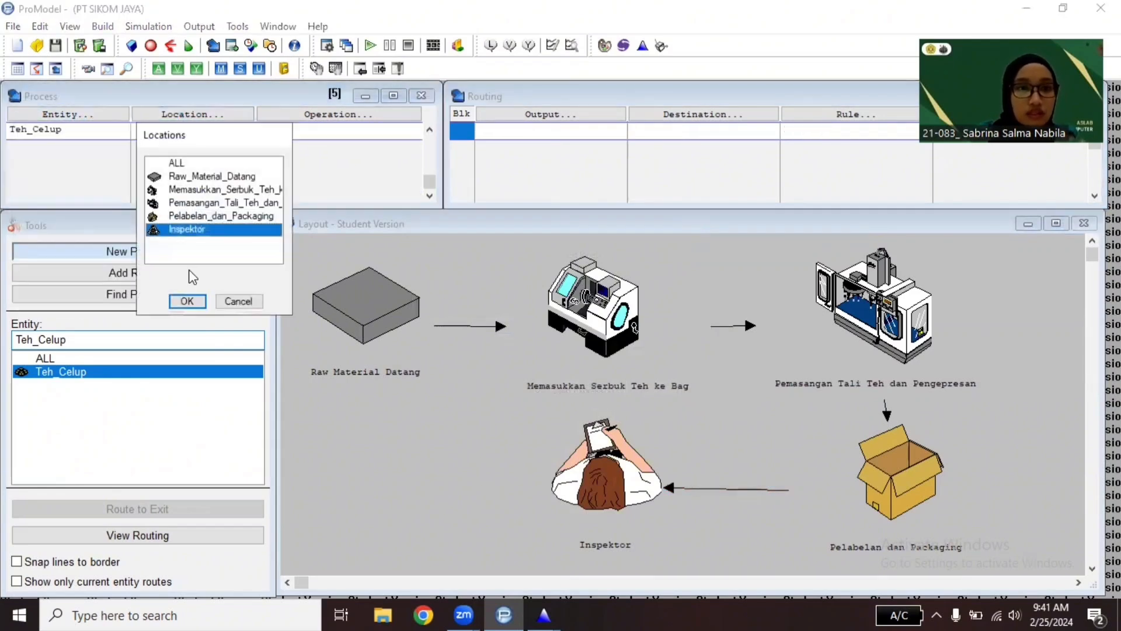
left_click(186, 301)
left_click(340, 145)
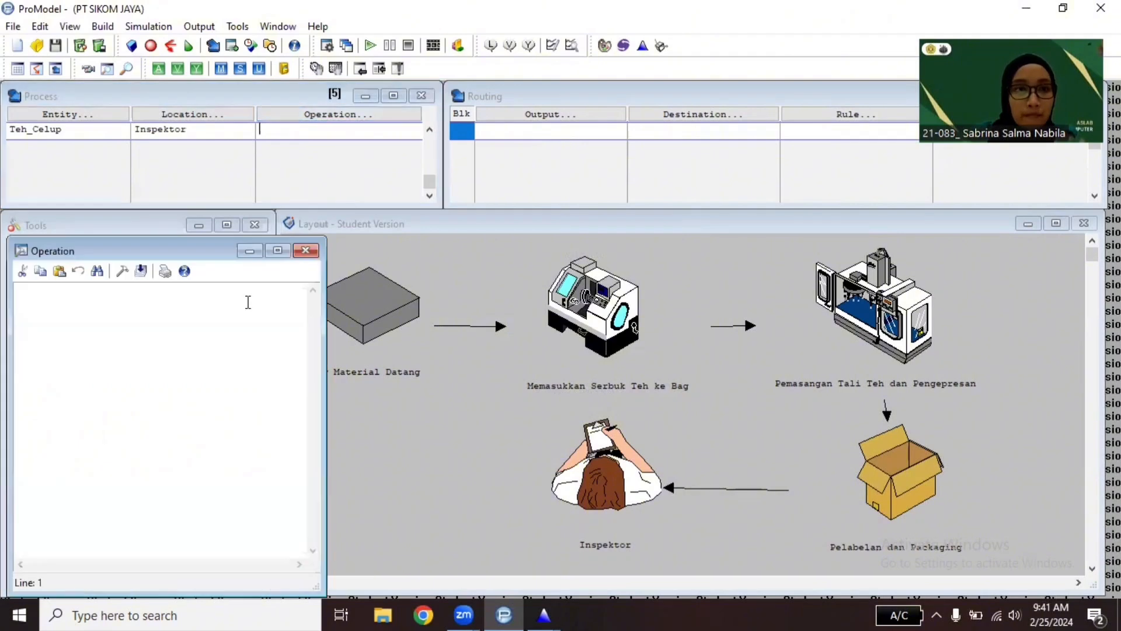
left_click(306, 250)
Step: Route Teh_Celup as output from Inspektor to the destination EXIT
left_click(528, 115)
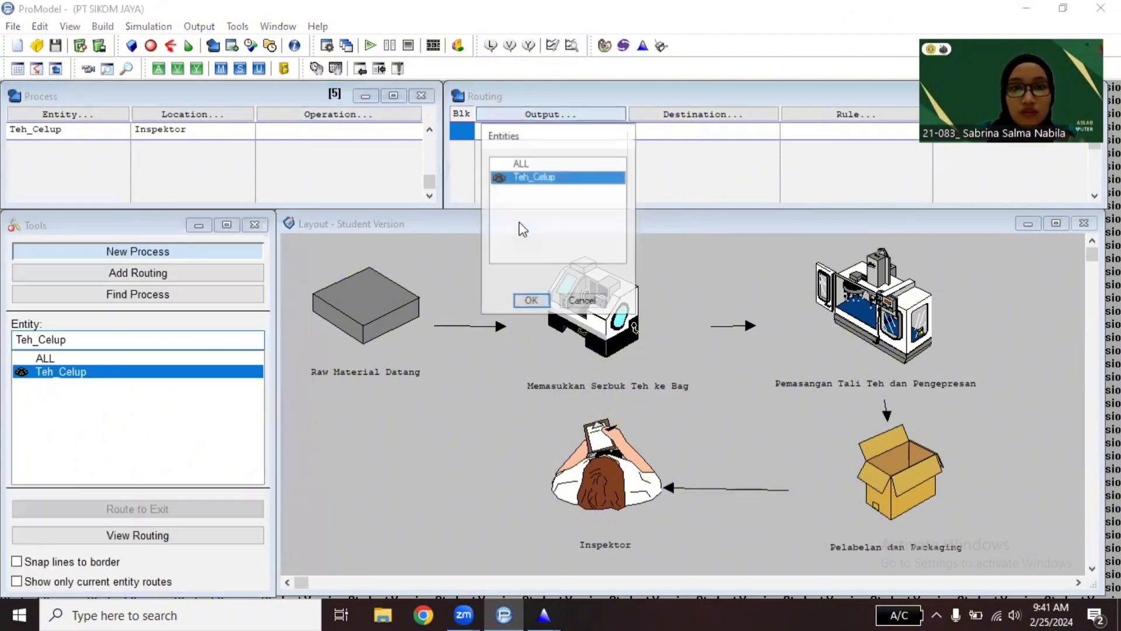
left_click(528, 299)
left_click(704, 114)
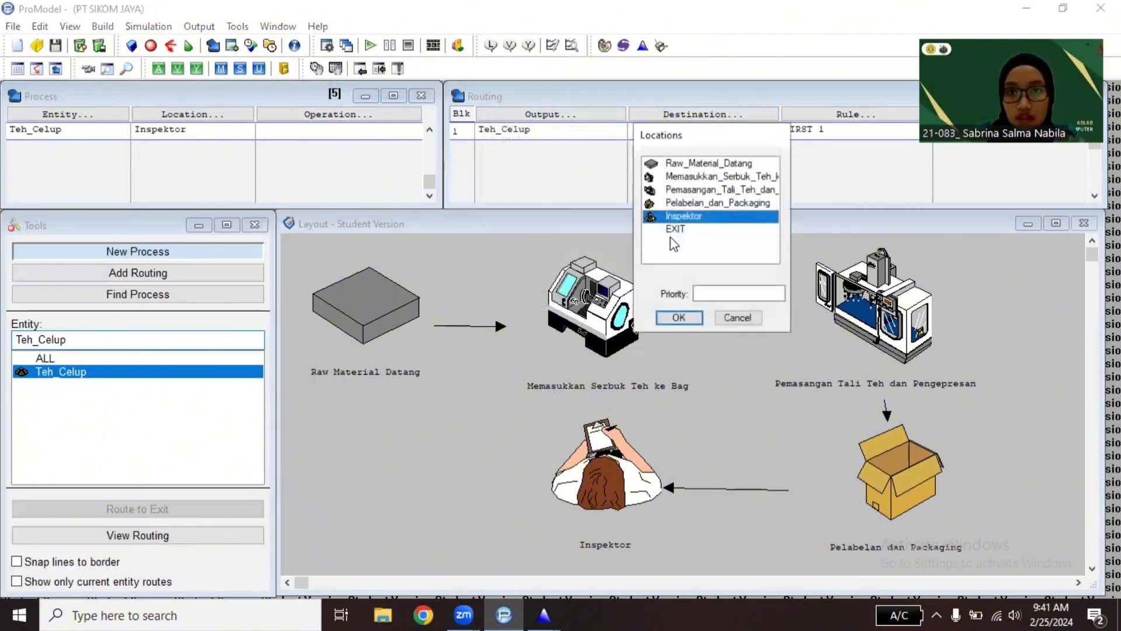
left_click(677, 229)
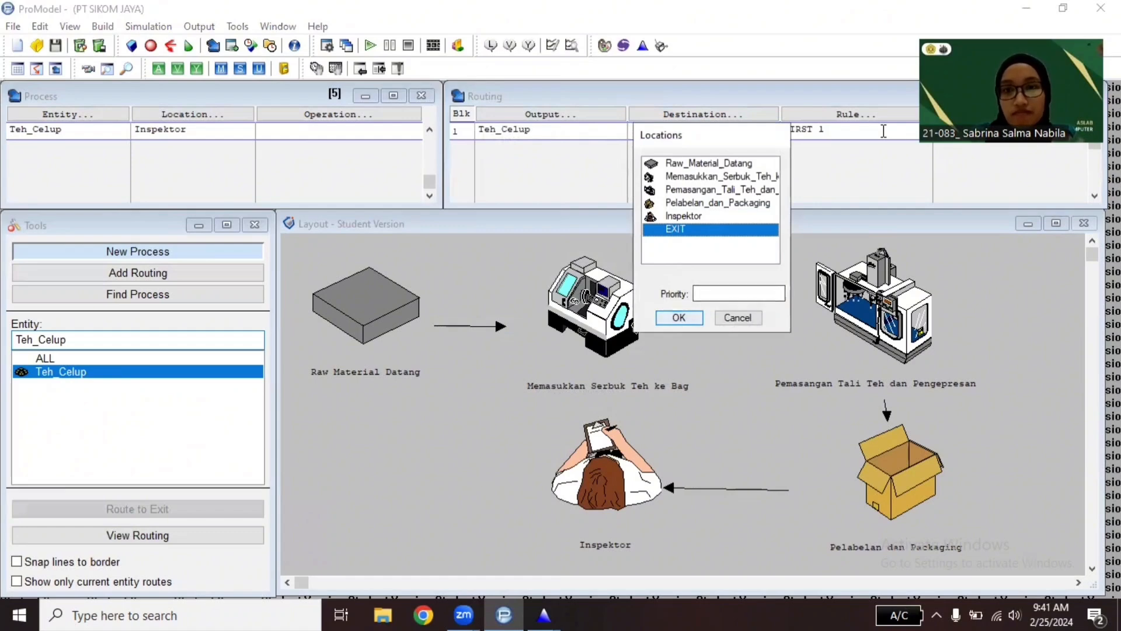
left_click(679, 317)
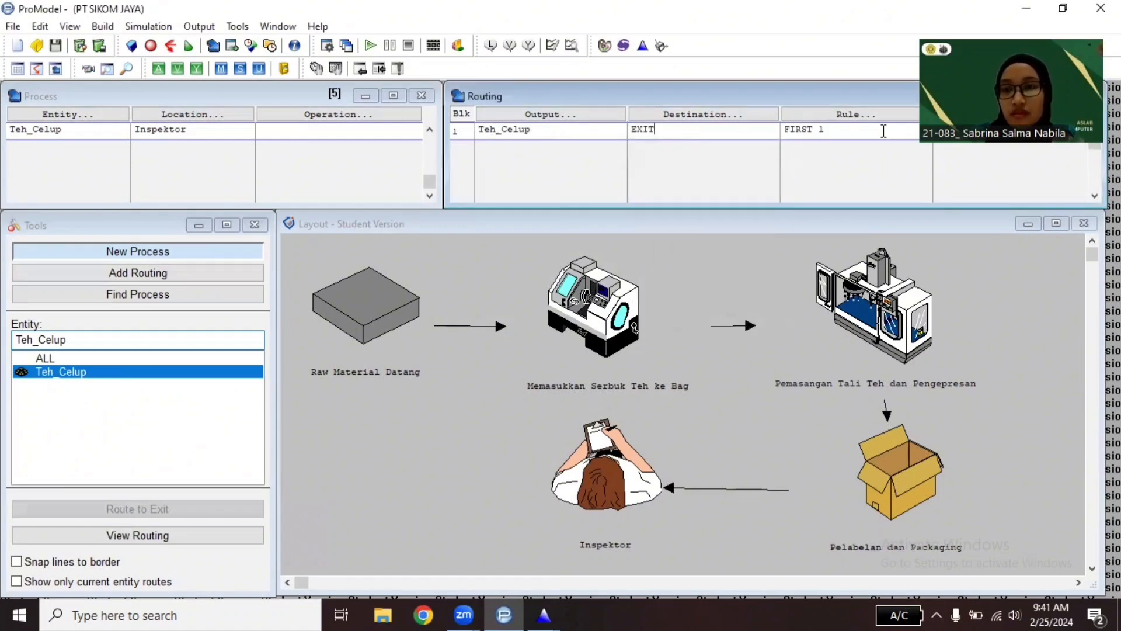
Step: Open the move logic for the Teh_Celup route to EXIT and launch Stat::Fit
left_click(1007, 115)
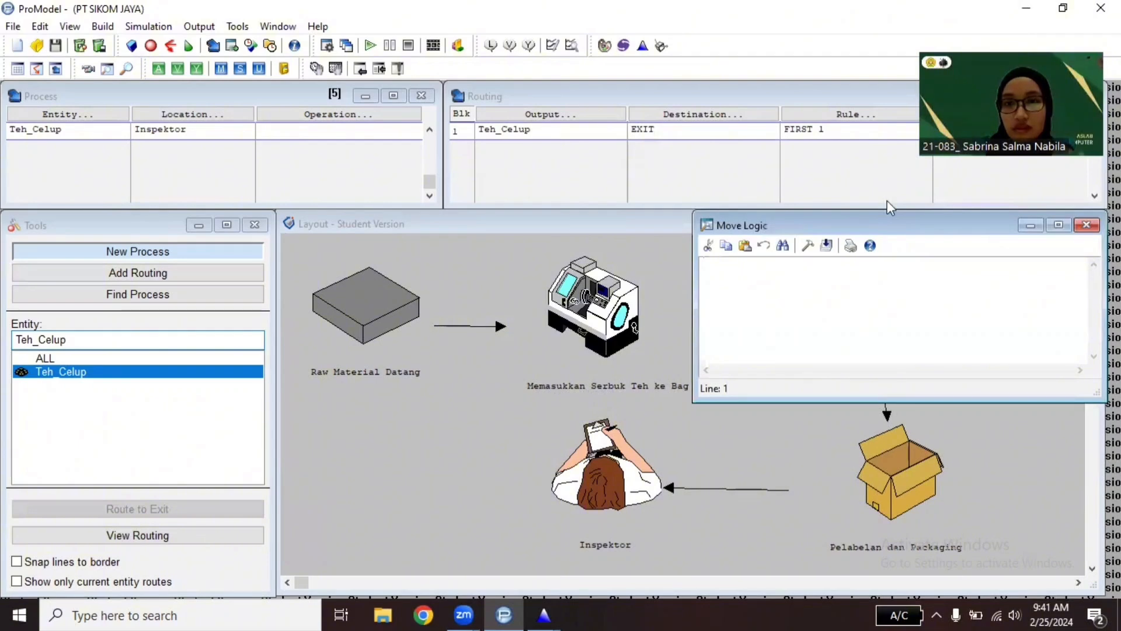
left_click(806, 245)
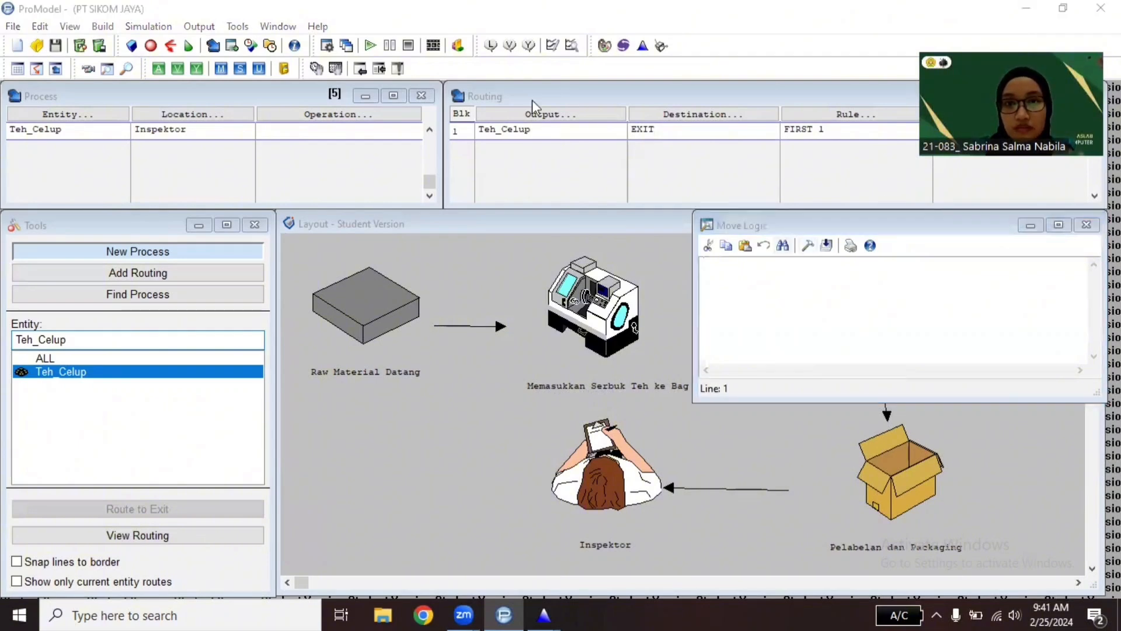
left_click(639, 49)
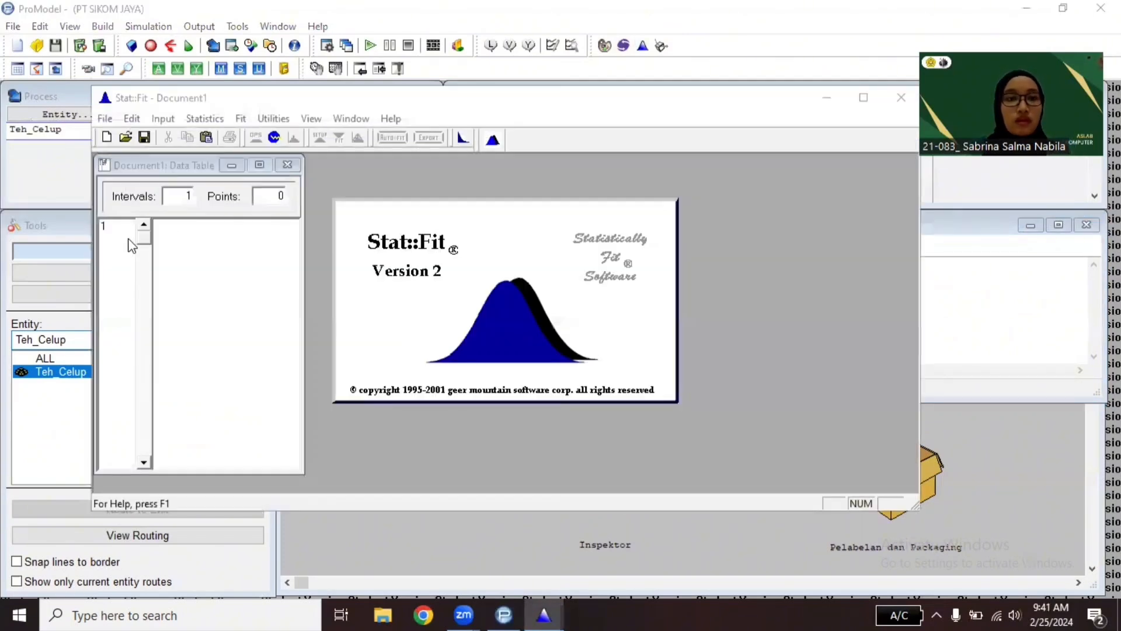
Step: Enter the ten move time observations 16, 14, 13, 13, 16, 15, 16, 14, 15 and 16 in the Stat::Fit data table
left_click(168, 231)
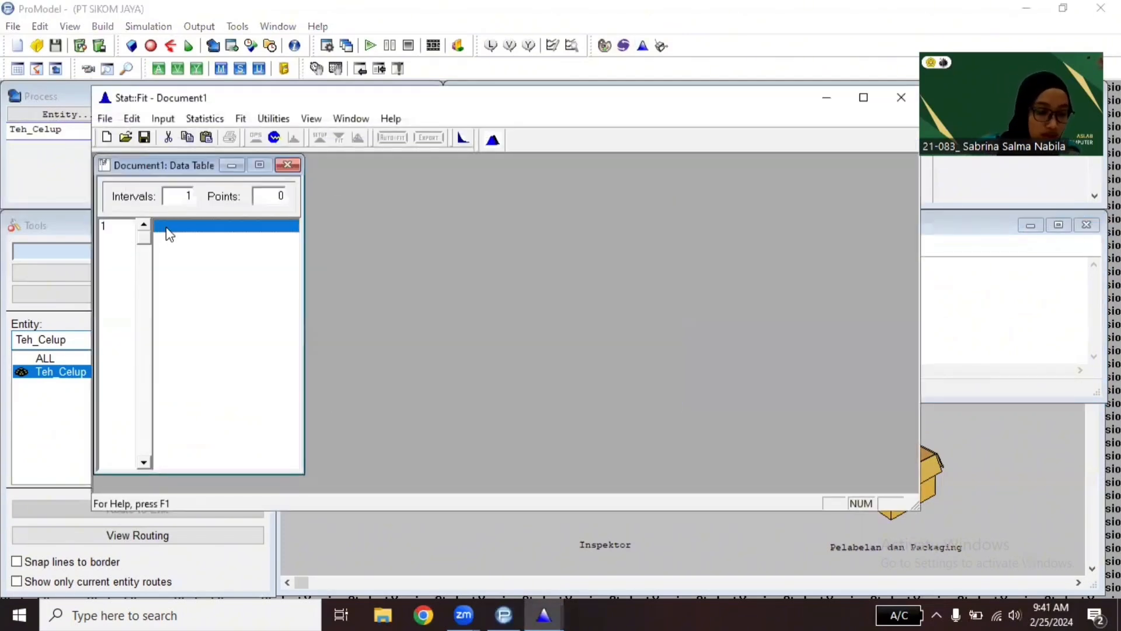
type("16")
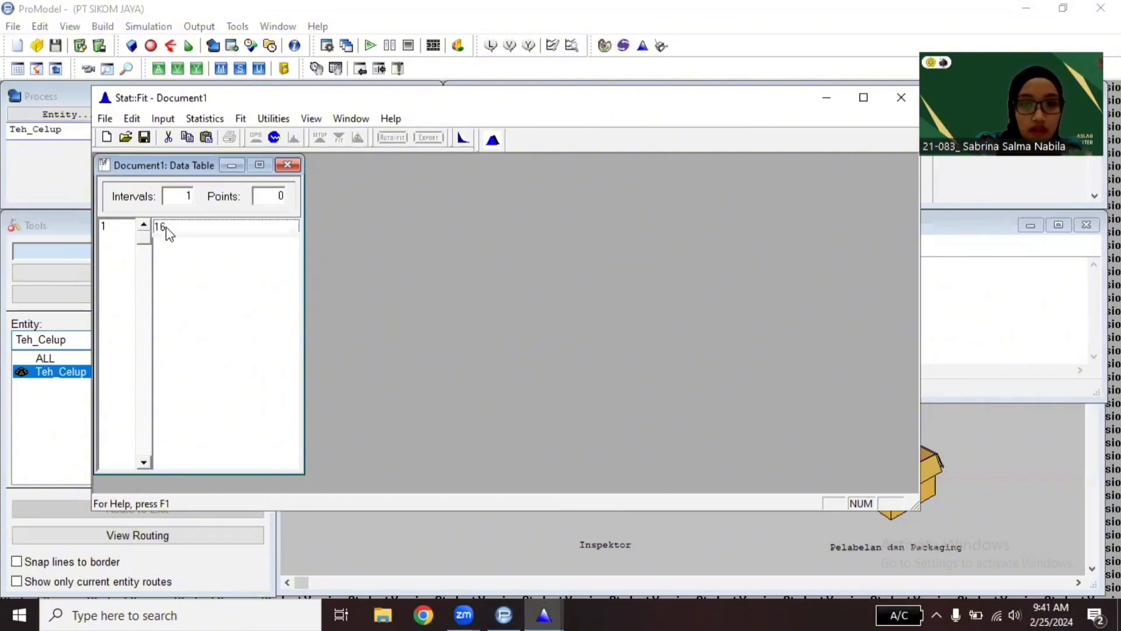
key("Return")
type("14")
key("Return")
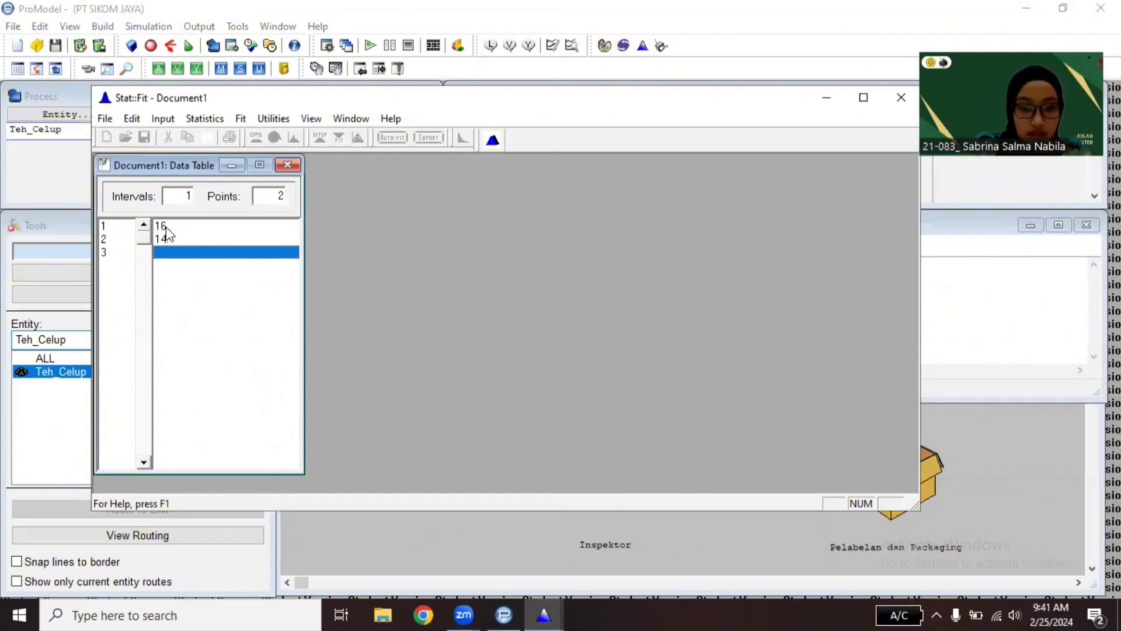
type("13")
key("Return")
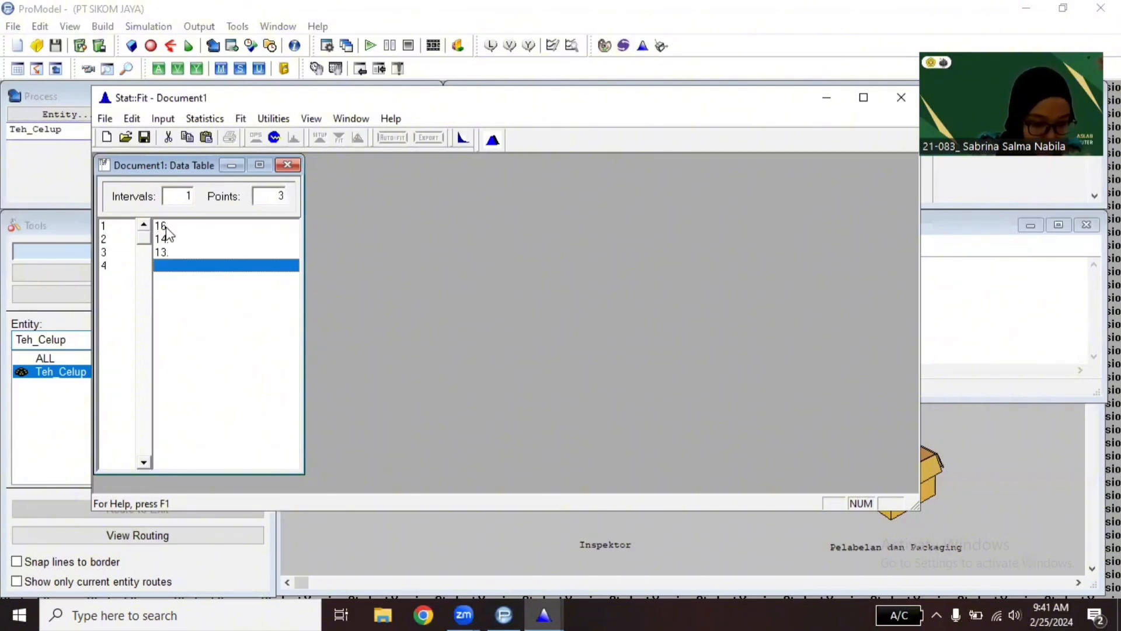
type("13")
key("Return")
type("1")
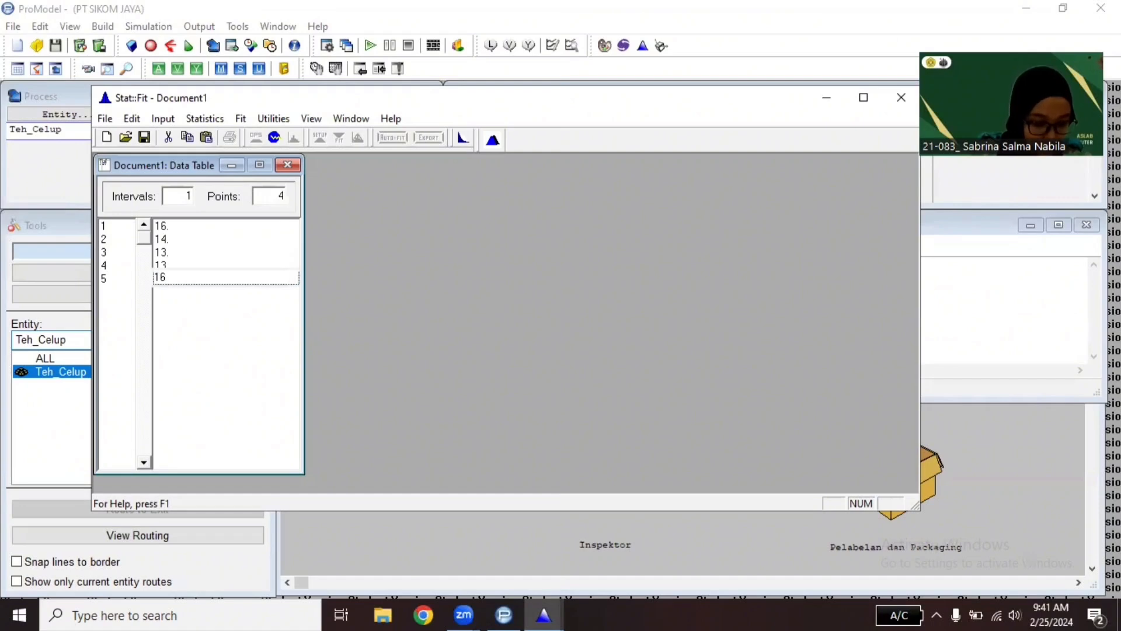
type("6")
key("Return")
type("1")
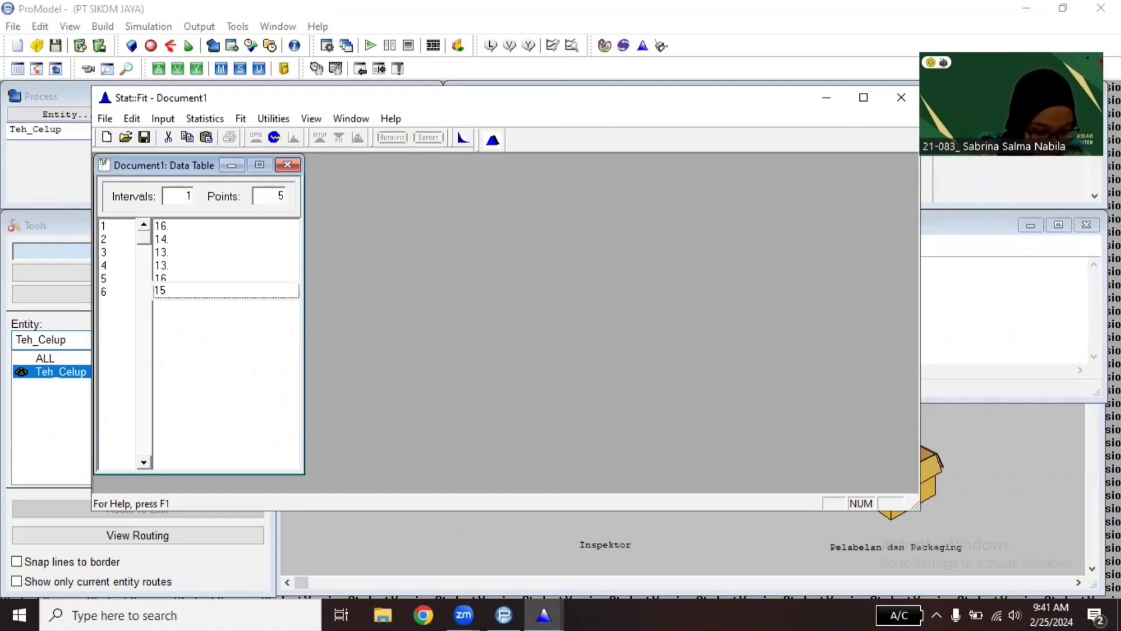
type("5")
key("Return")
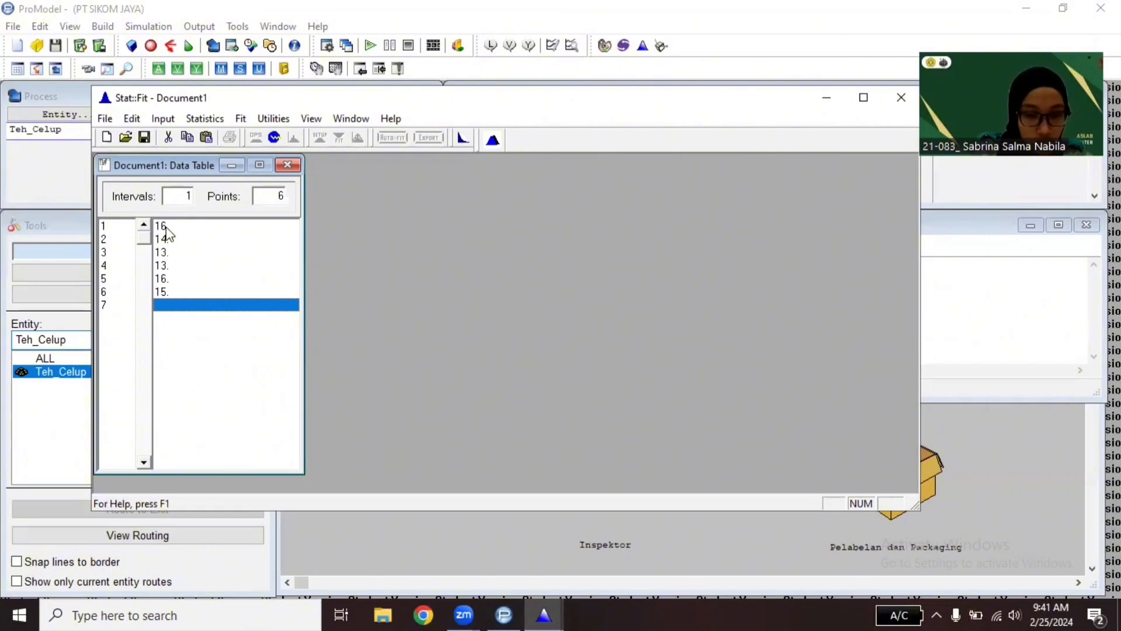
type("16")
key("Return")
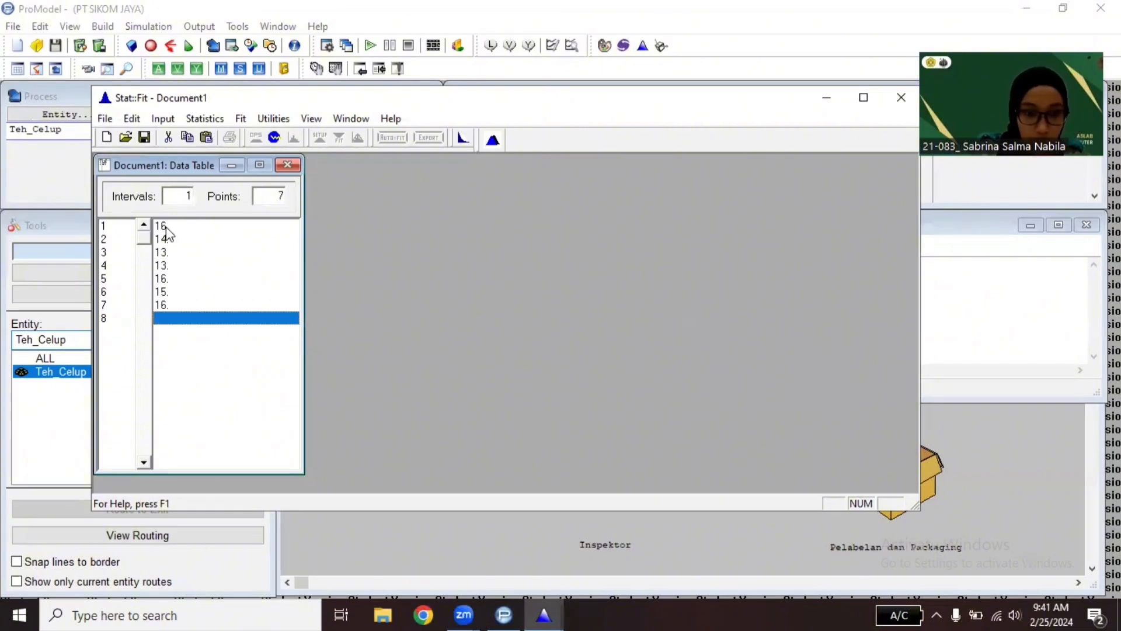
type("14")
key("Return")
type("15")
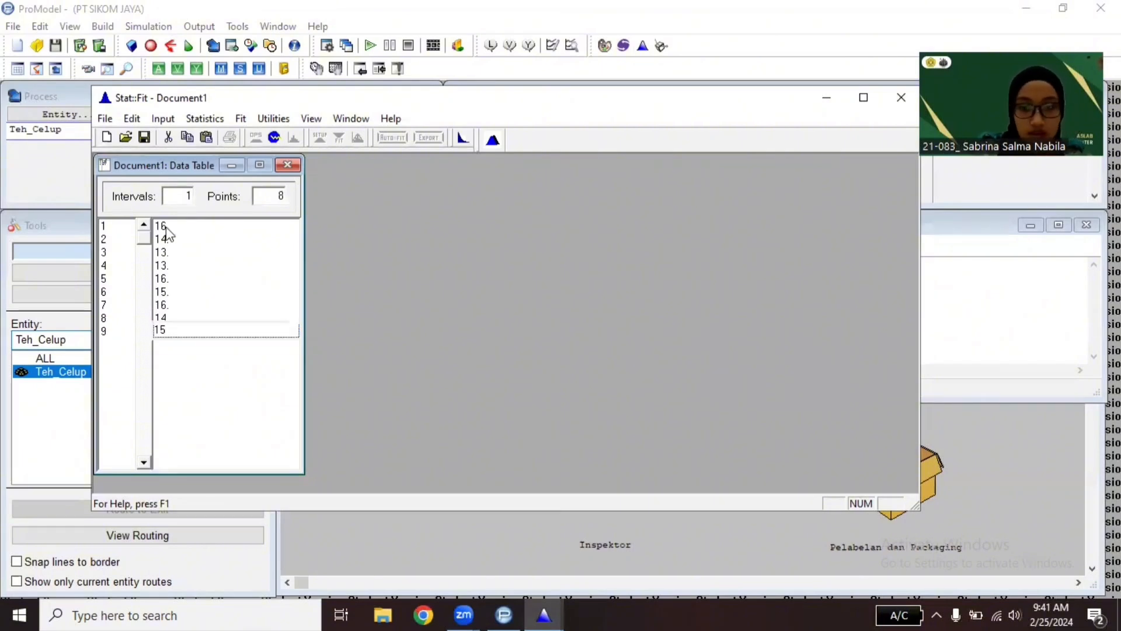
key("Return")
type("16")
key("Return")
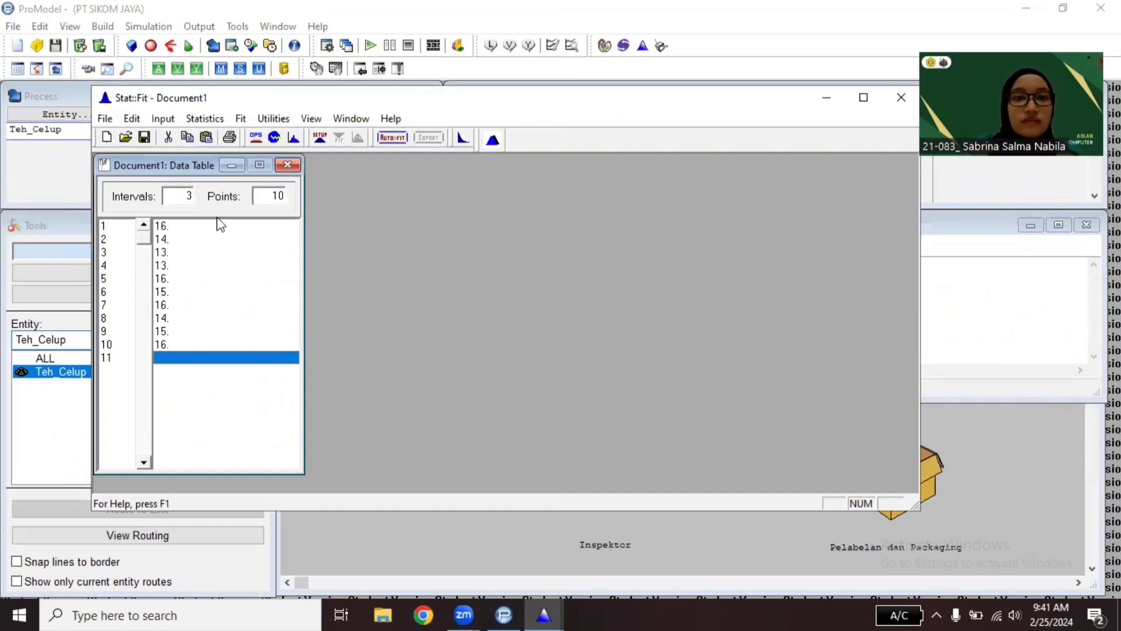
Step: Auto-fit discrete distributions to the EXIT move time data
left_click(393, 139)
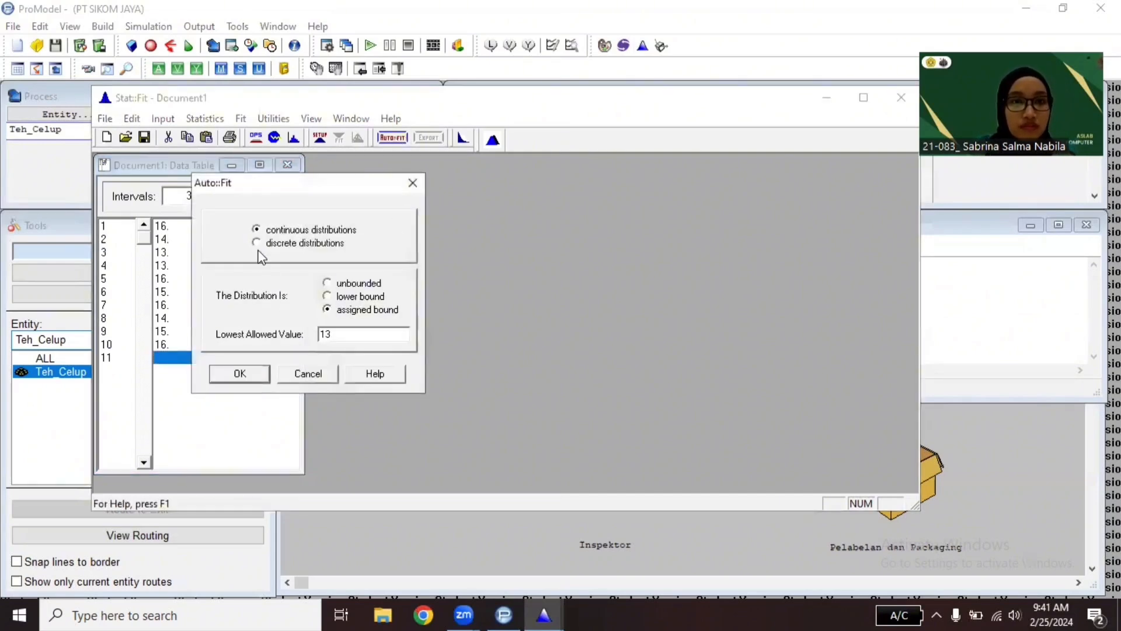
left_click(257, 242)
left_click(253, 379)
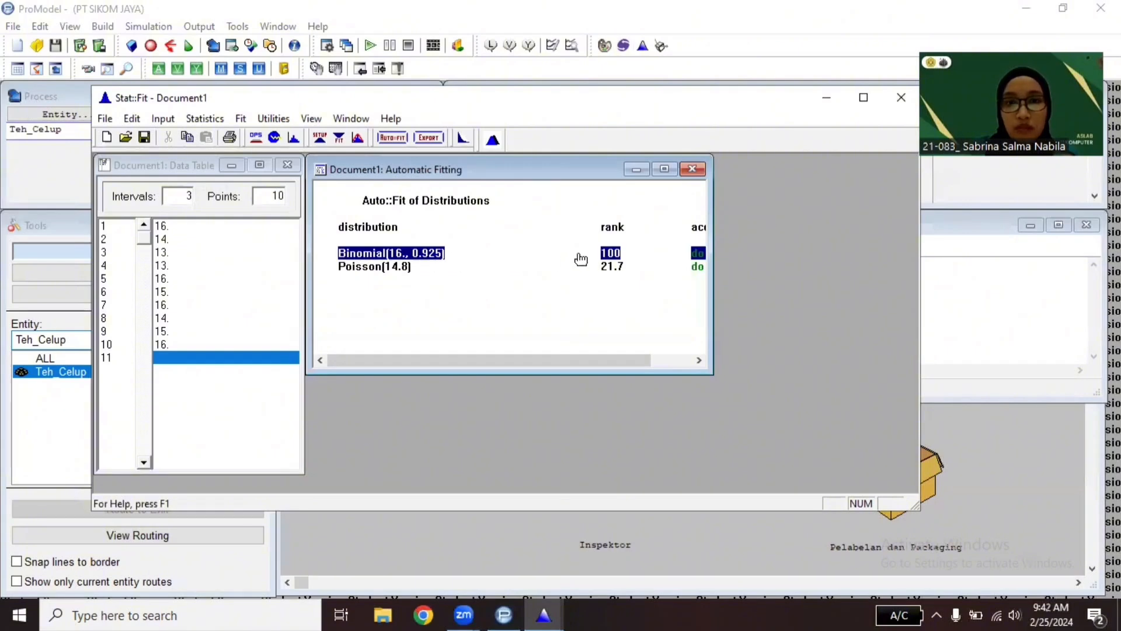
Step: Export the Binomial fit for the EXIT move time to the clipboard, with ProModel as the application
left_click(434, 141)
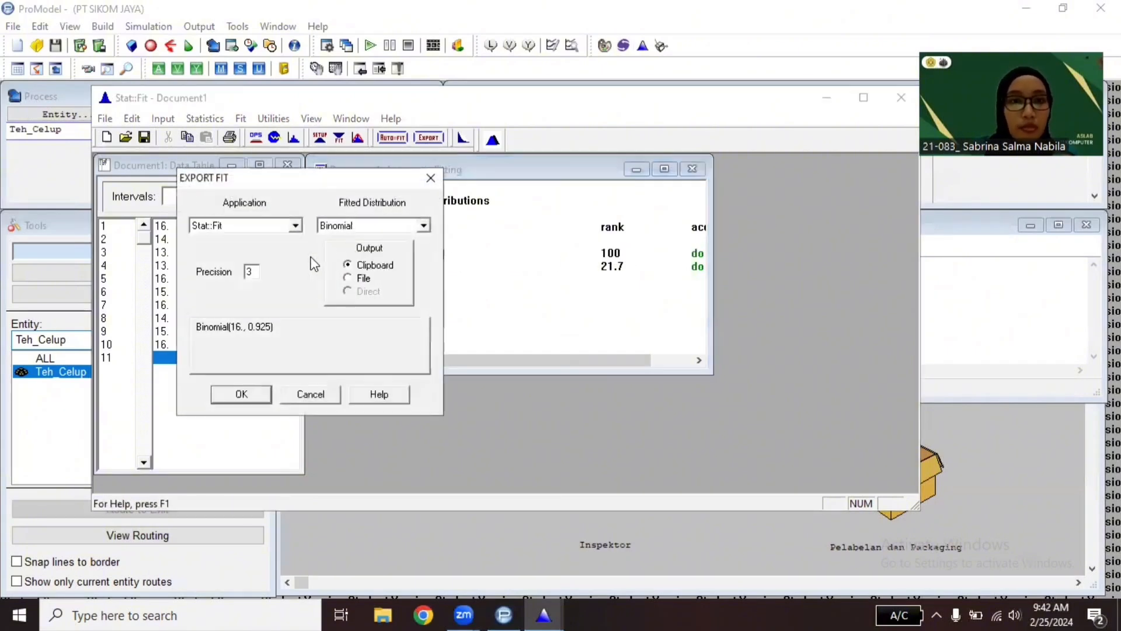
left_click(296, 225)
scroll(234, 271, "up", 3)
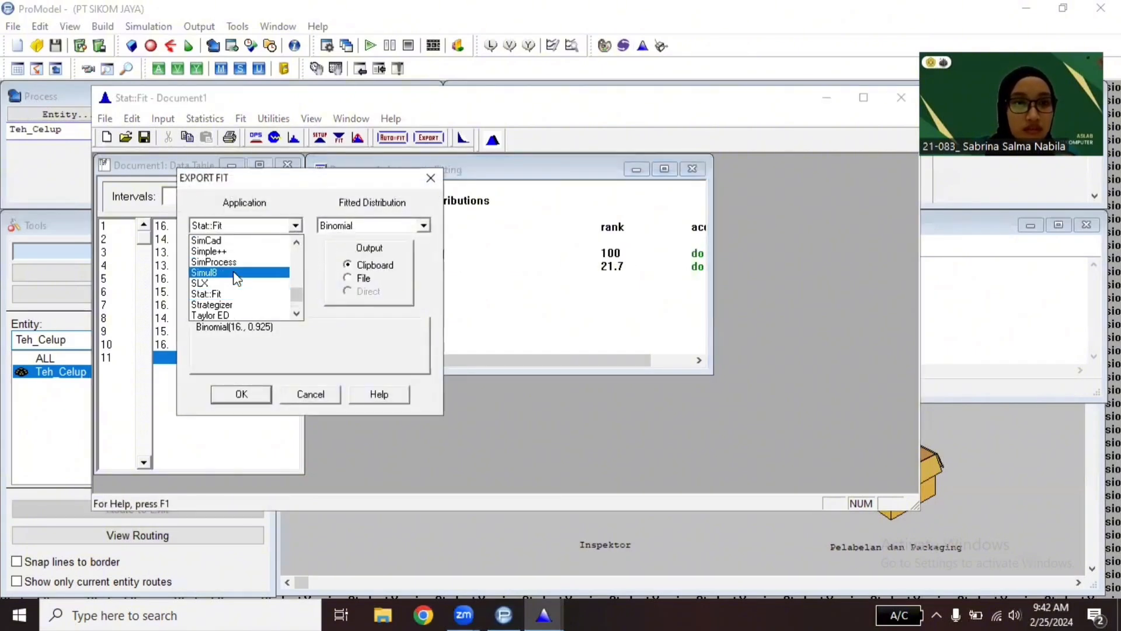
left_click(228, 263)
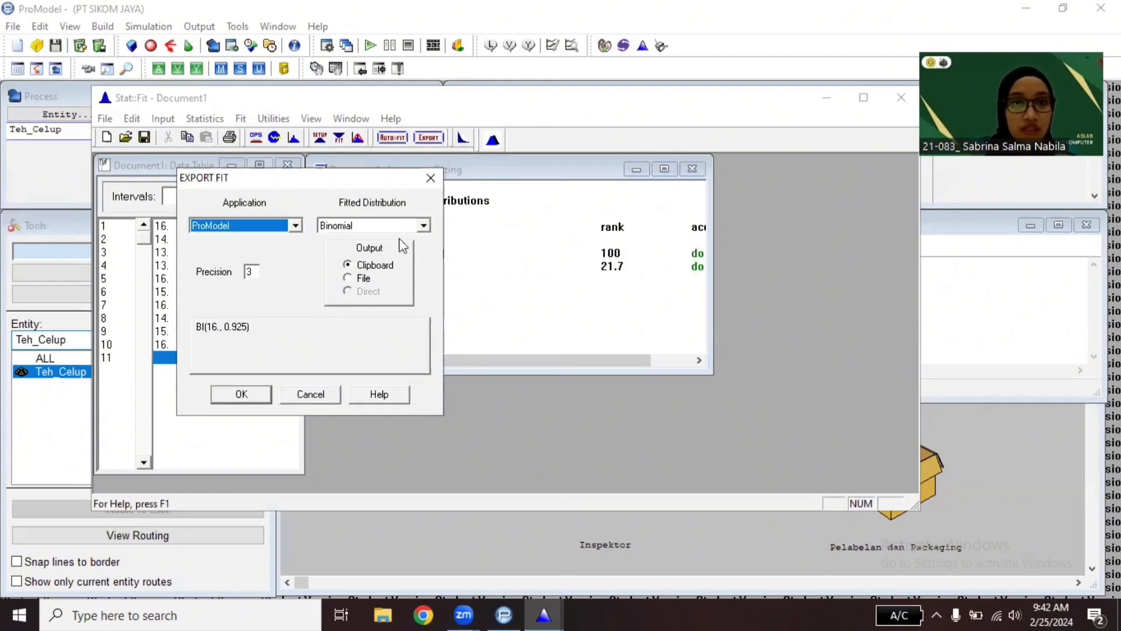
left_click(251, 396)
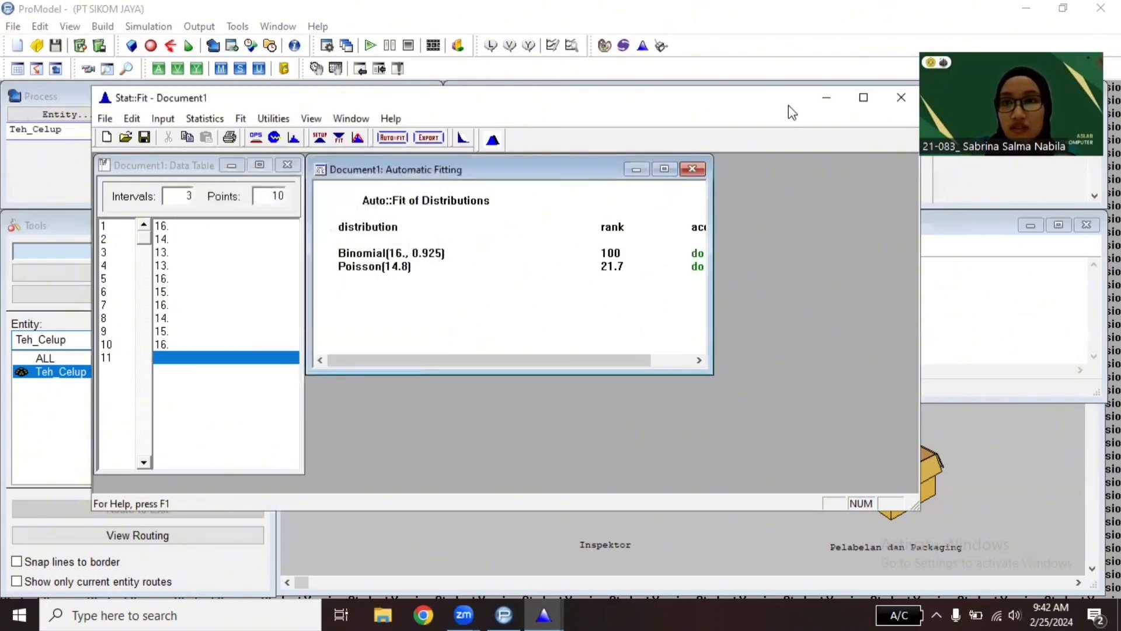
Step: Return to ProModel and build the move logic MOVE FOR BI(16., 0.925) for the route to EXIT
left_click(824, 98)
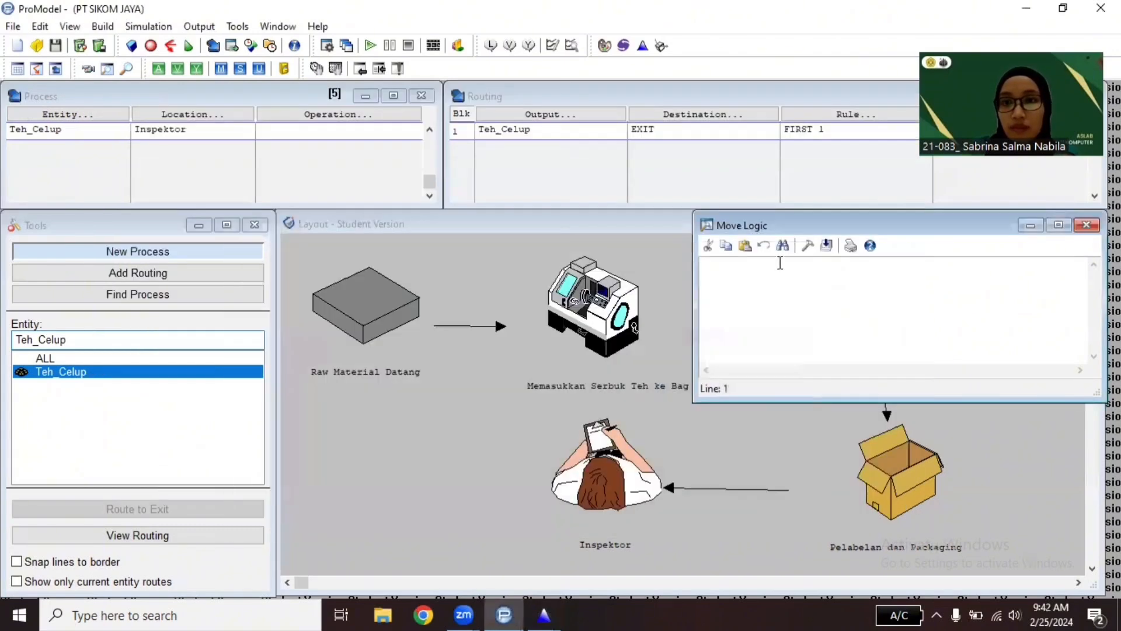
left_click(808, 245)
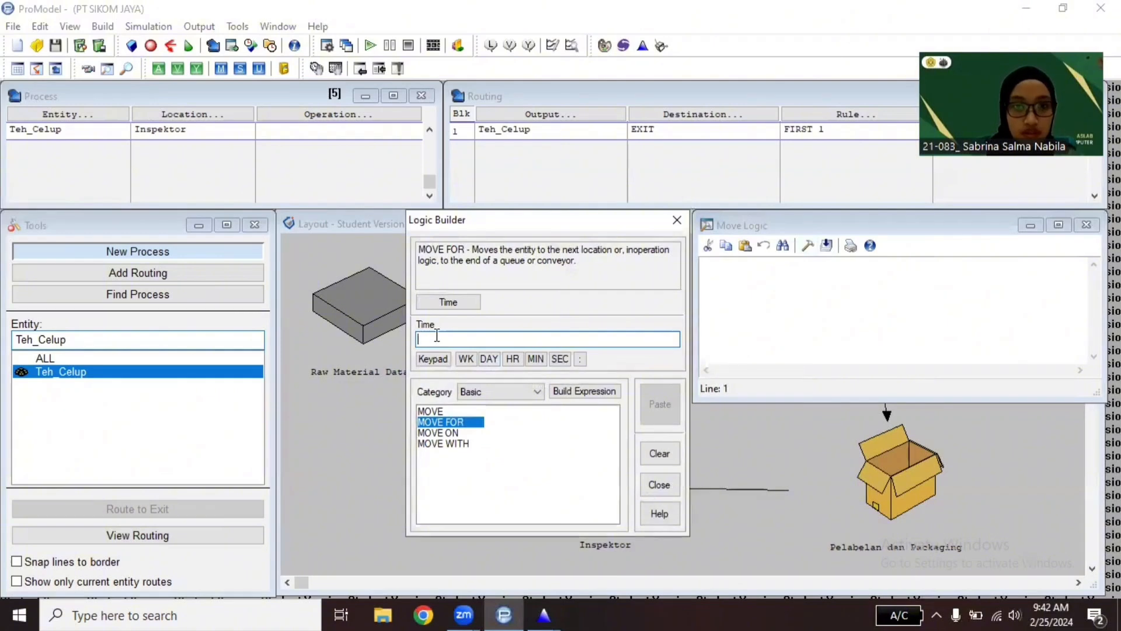
type("BI(16., 0.925)")
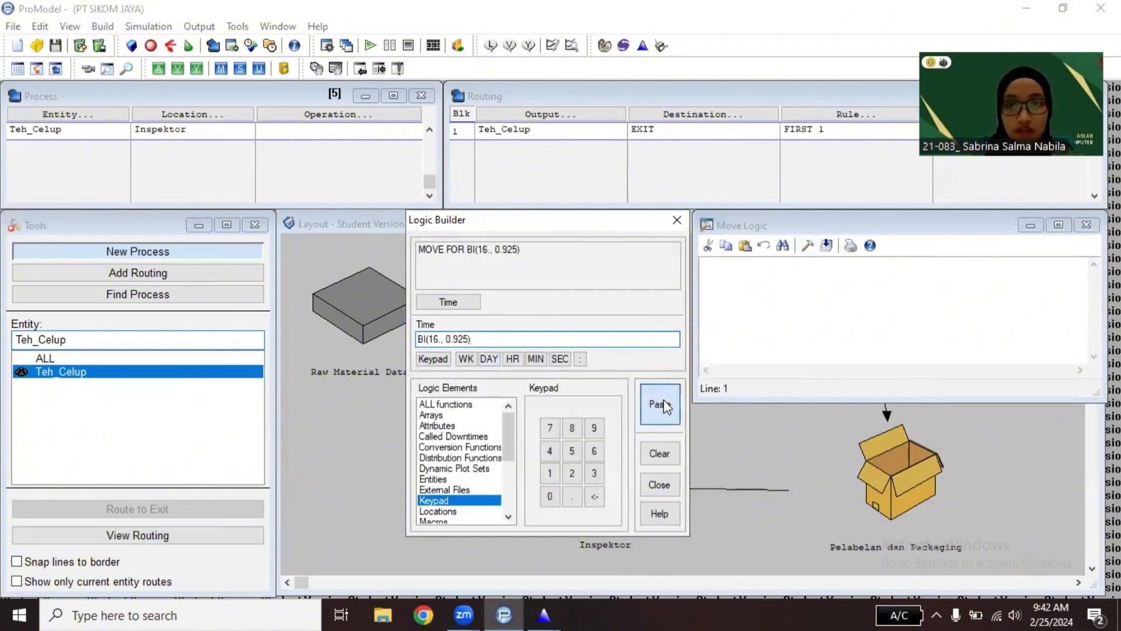
left_click(660, 404)
left_click(677, 220)
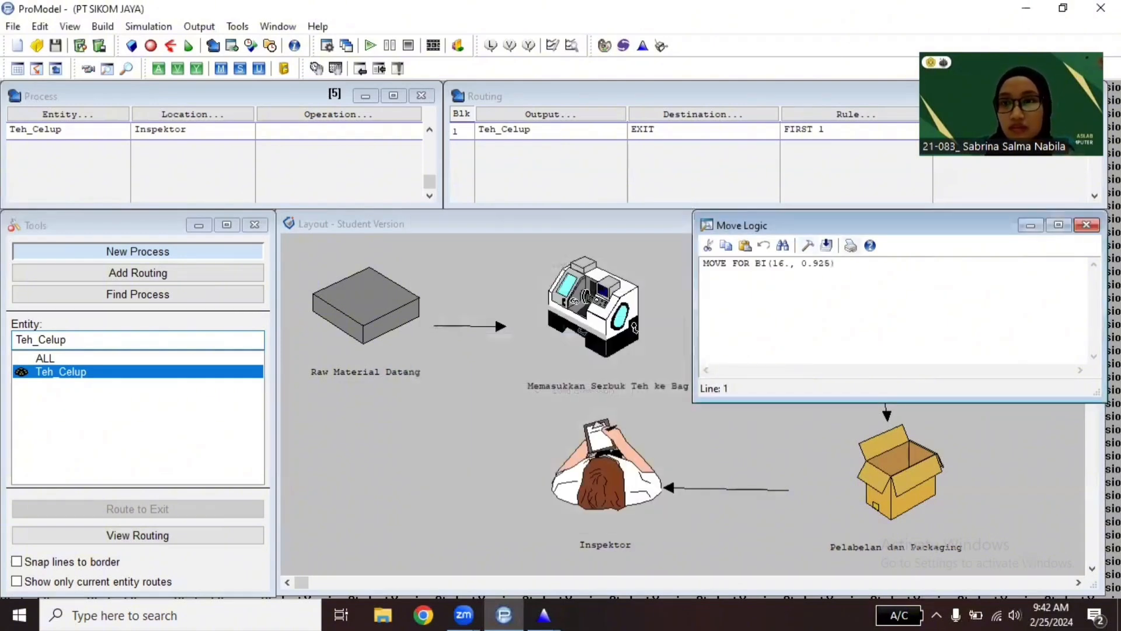
left_click(1086, 225)
Step: Start a blank process record below the Teh_Celup record for Inspektor
left_click(79, 135)
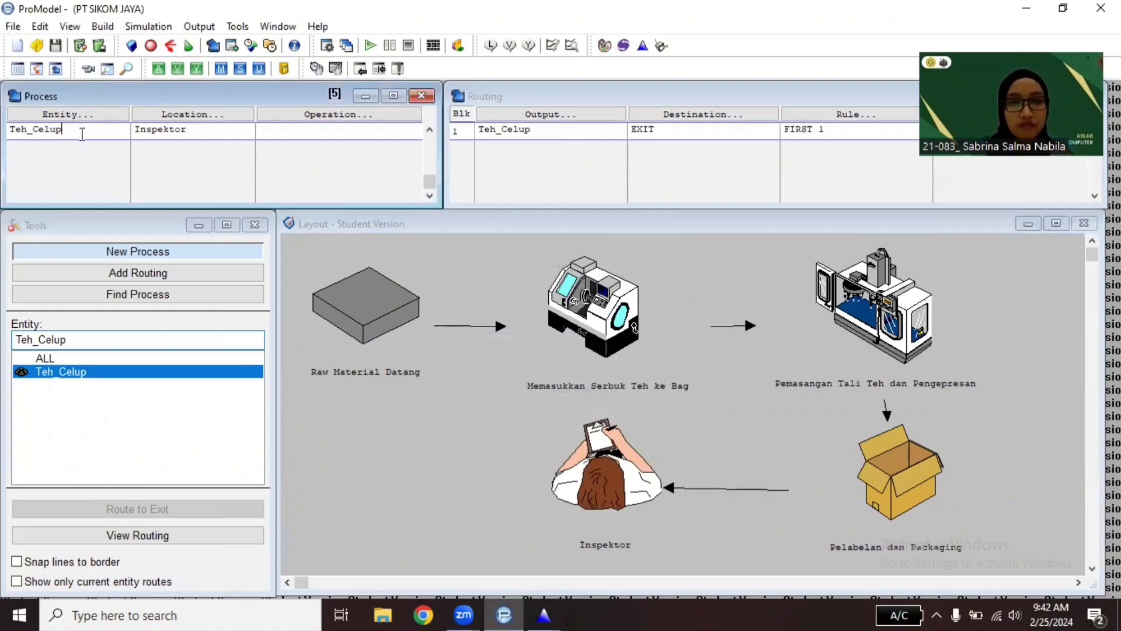
left_click(84, 142)
left_click(404, 338)
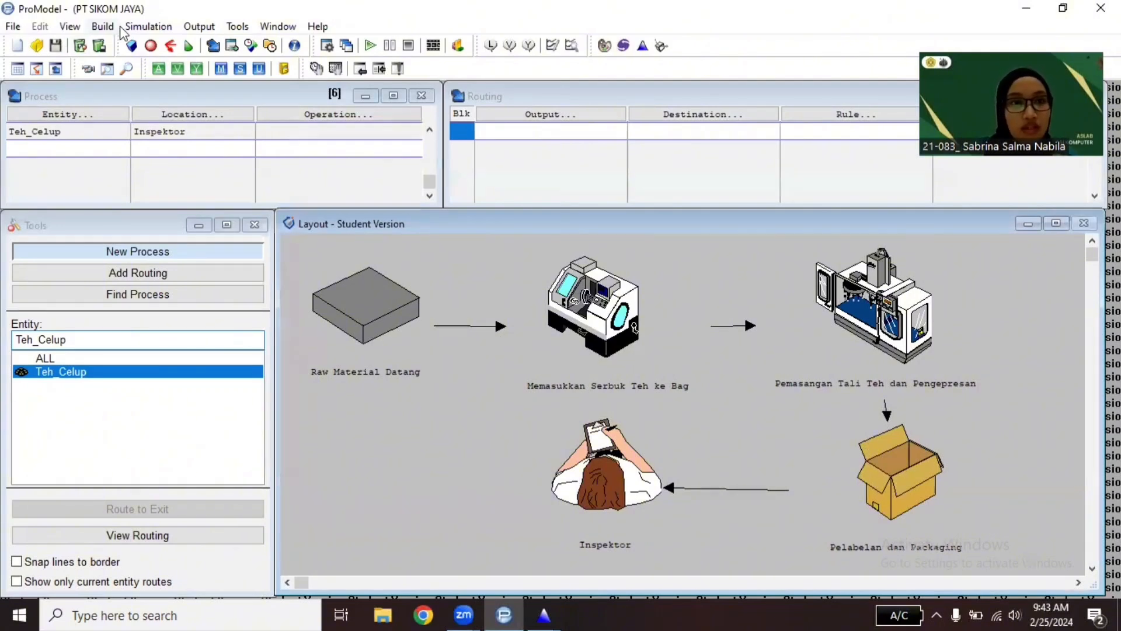
Step: Set the simulation options to a run time of 8 hours and 10 replications
left_click(139, 26)
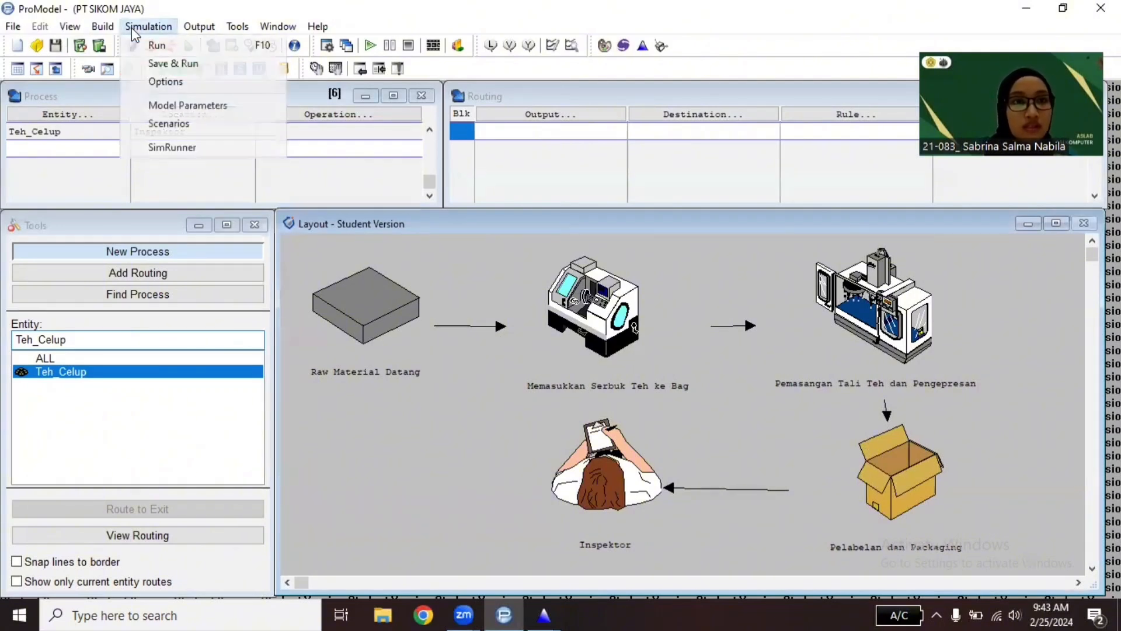
left_click(166, 82)
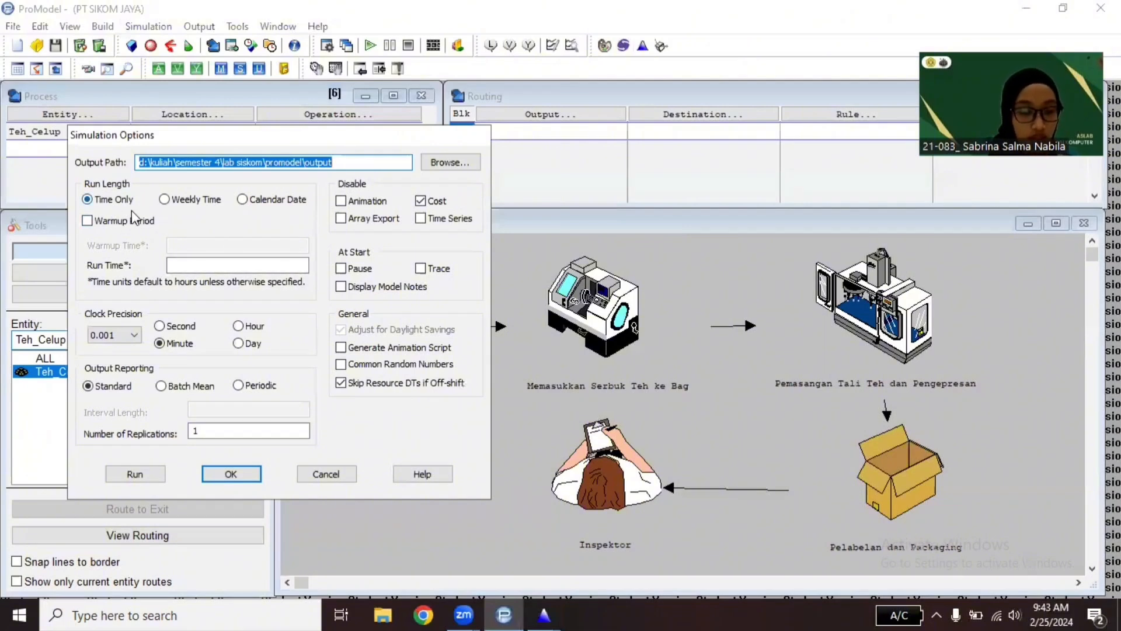
left_click(193, 265)
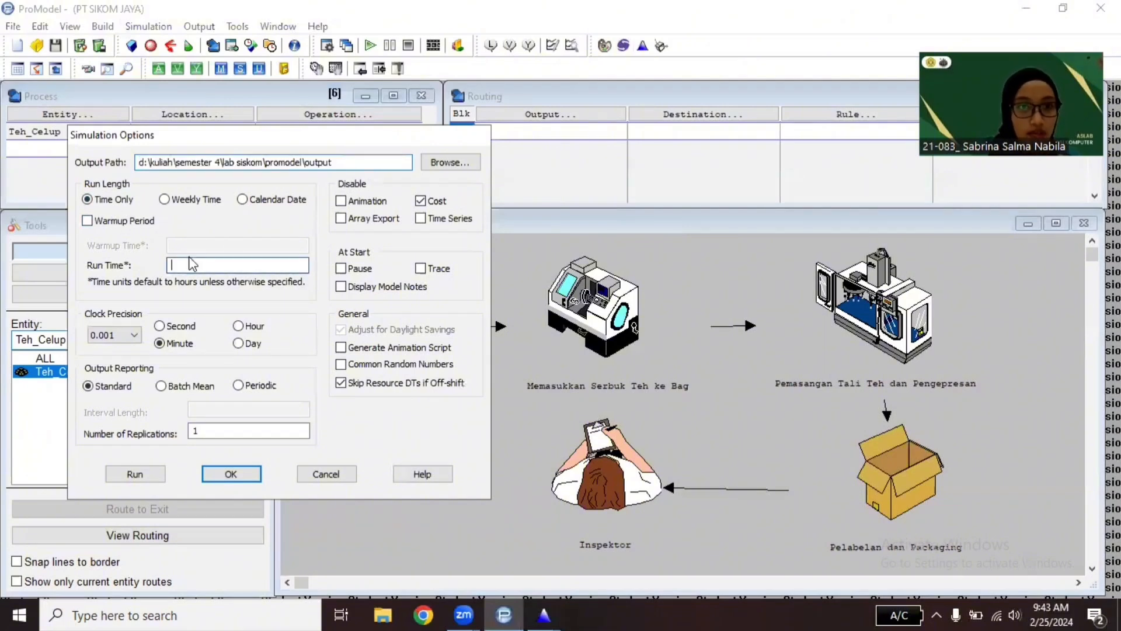
type("8")
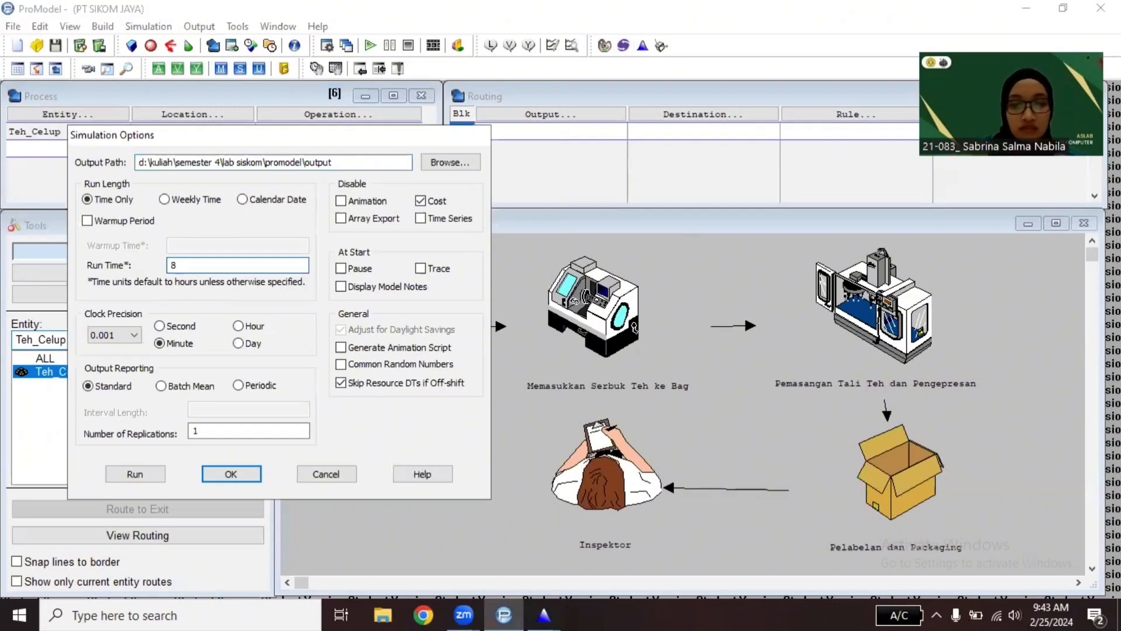
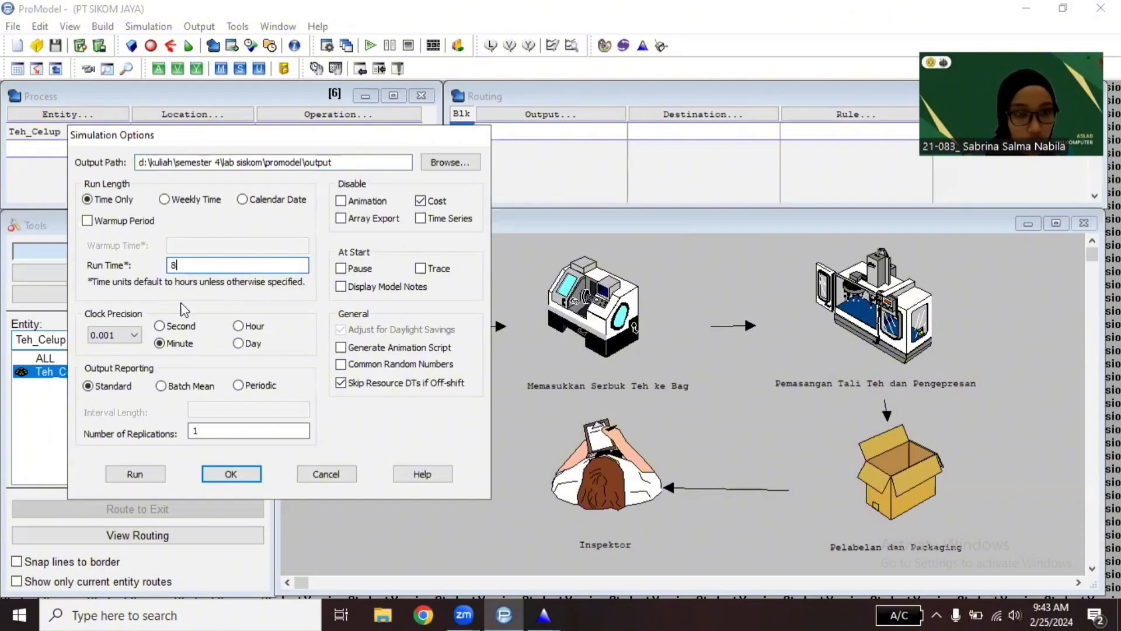
left_click(206, 431)
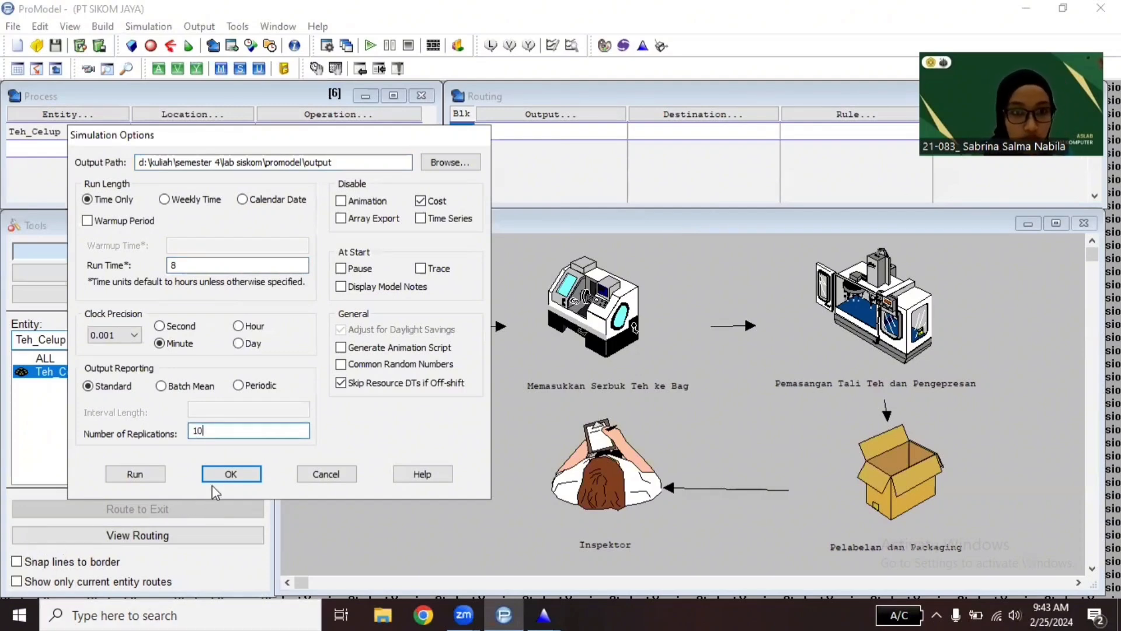
left_click(226, 473)
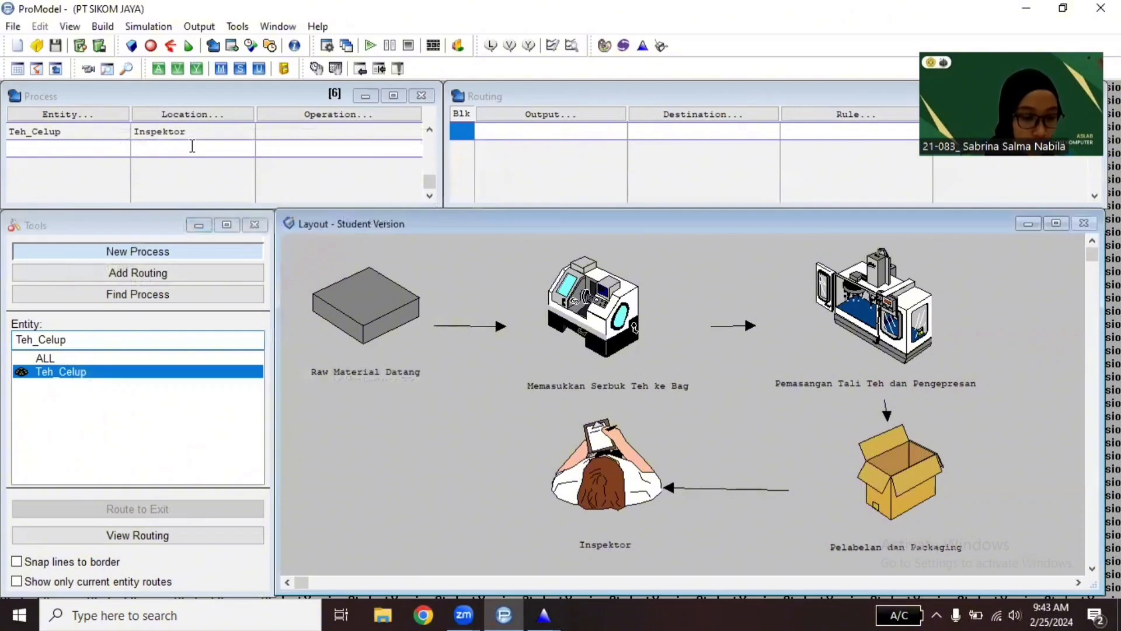
Step: Start the simulation run and save the model in the Models folder as PT SIKOM JAYA 2024.mod
left_click(161, 27)
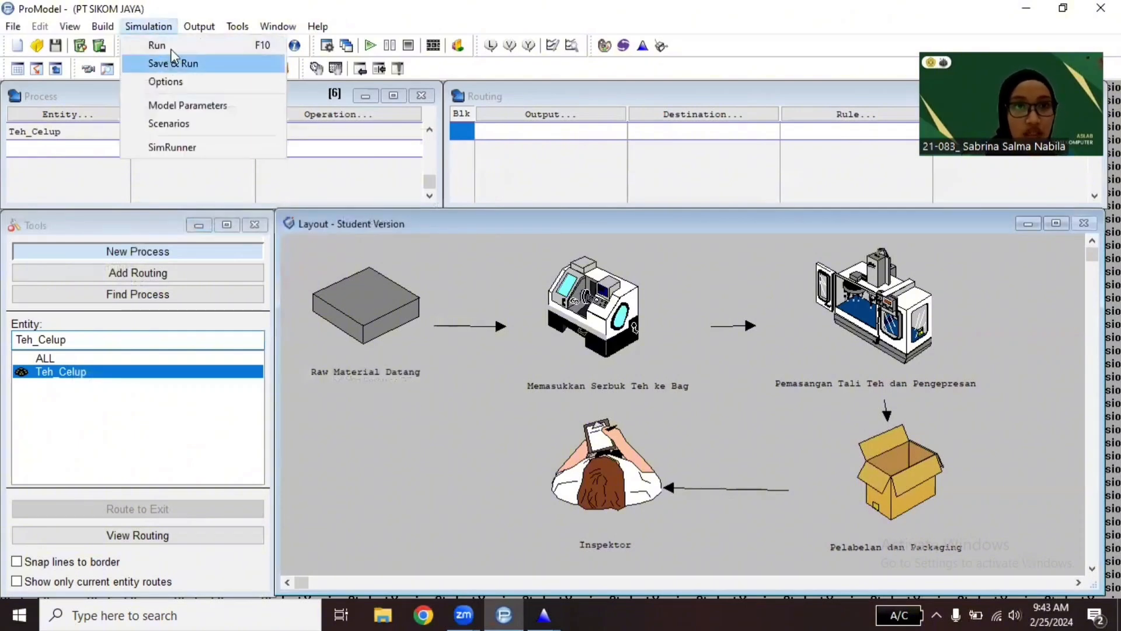
left_click(172, 49)
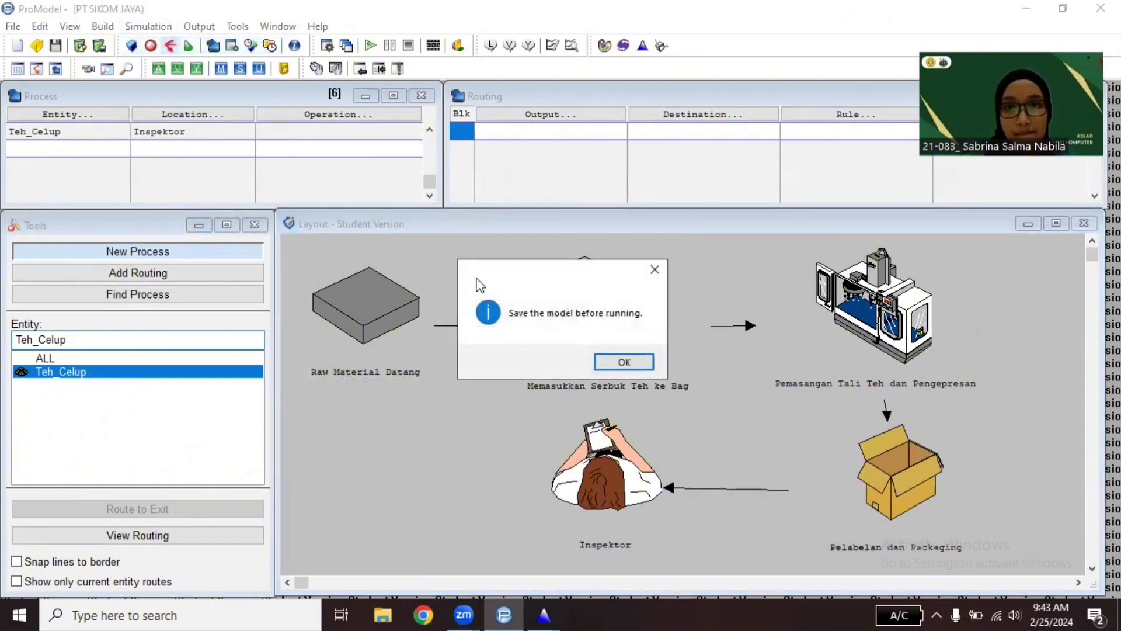
left_click(628, 362)
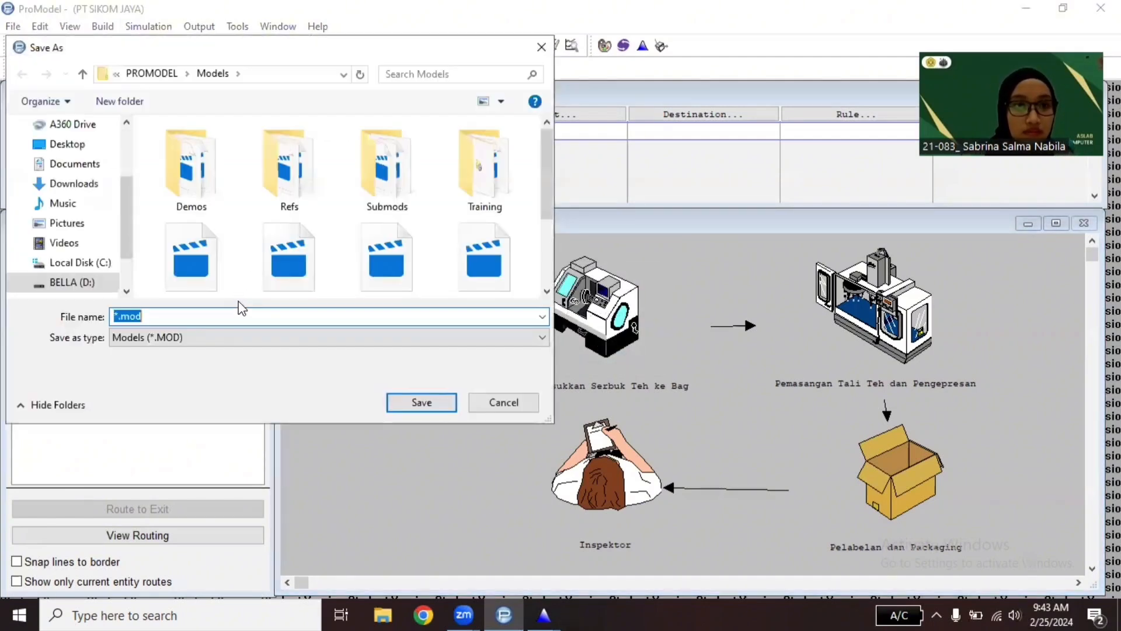
left_click(117, 315)
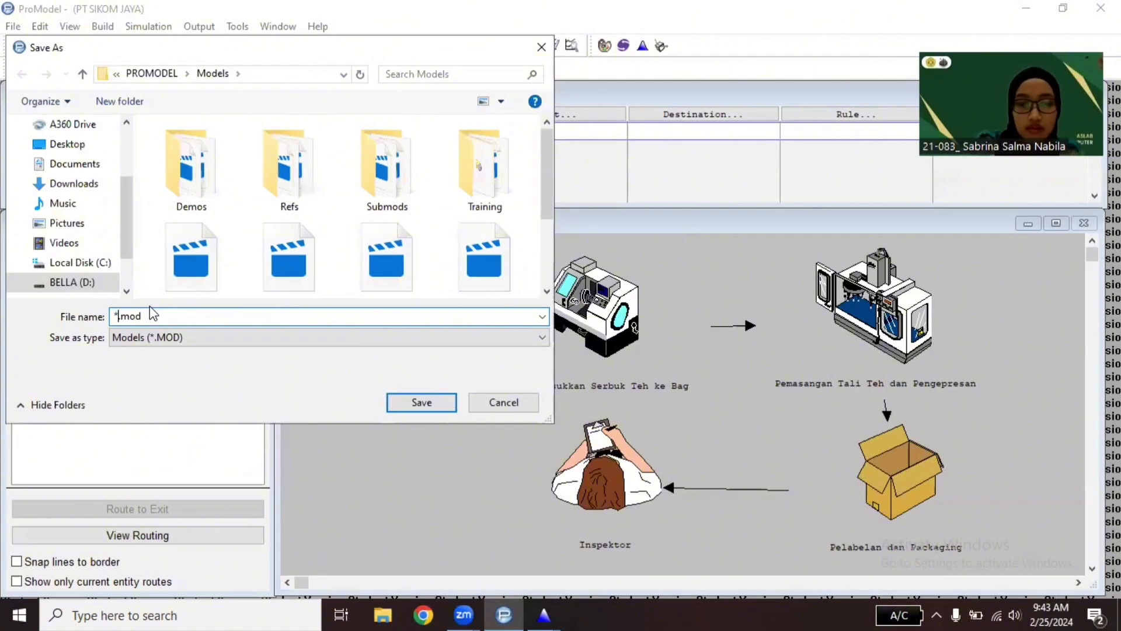
key("BackSpace")
type("PT SIKO")
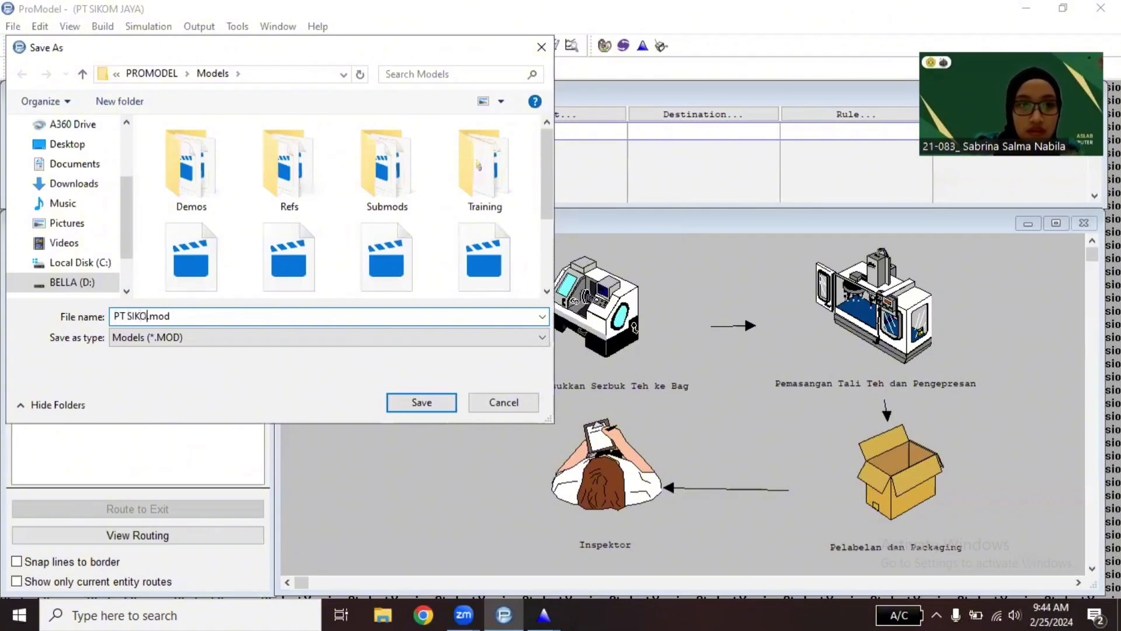
key("BackSpace")
key("BackSpace")
type("KOM JAYA 2024")
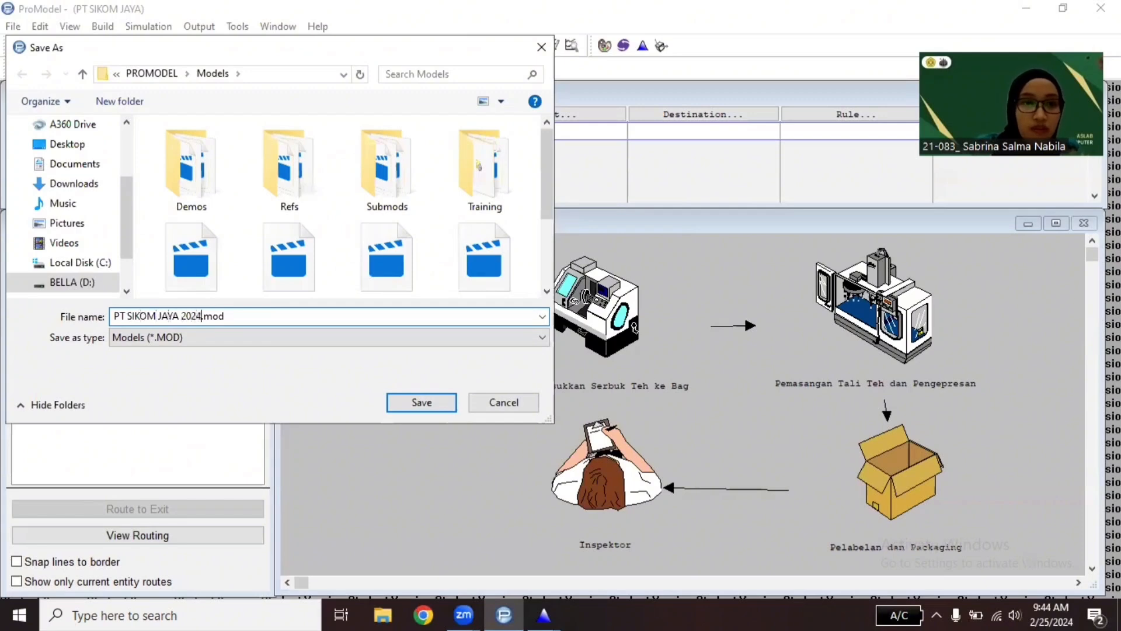
left_click(413, 408)
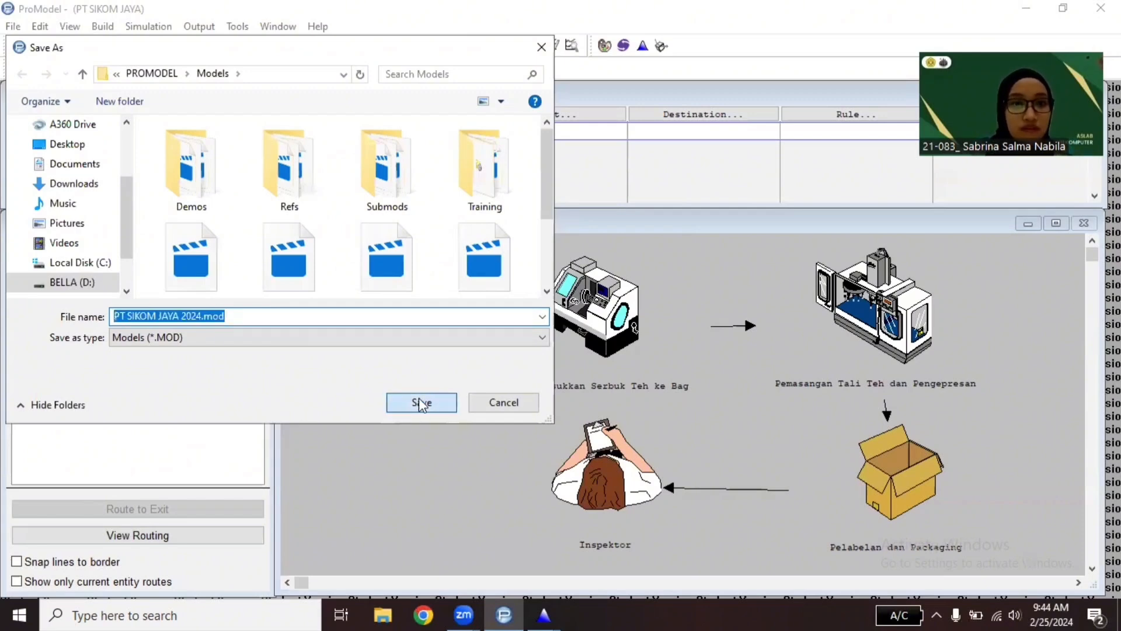
Step: Run all replications at maximum animation speed and open the simulation results on completion
key("ctrl+r")
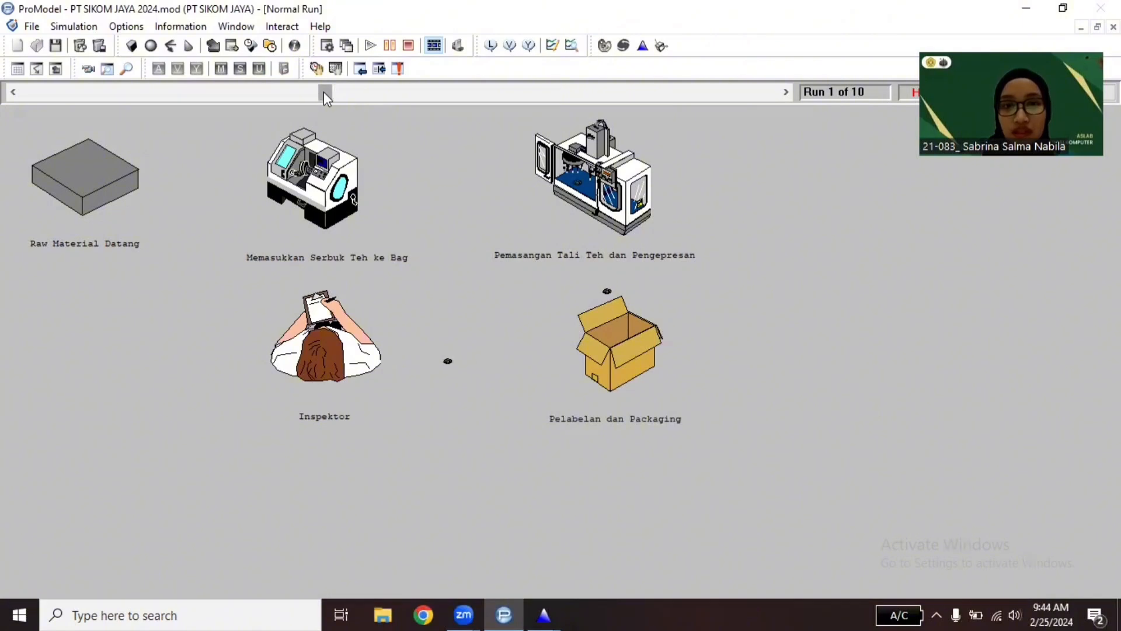
left_click_drag(325, 94, 777, 124)
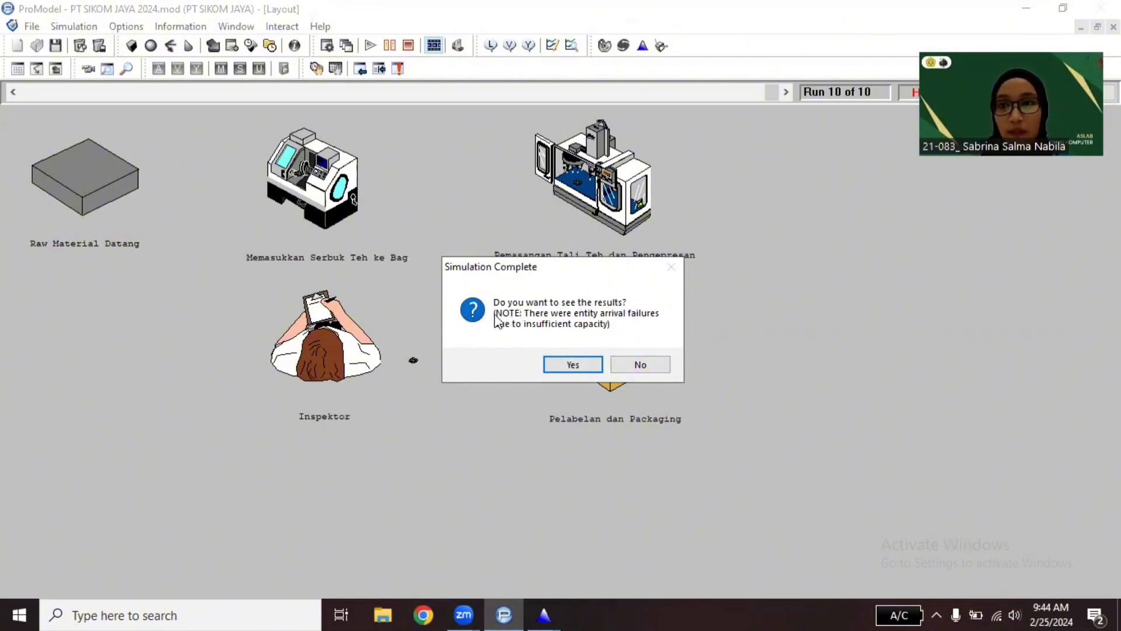
left_click(569, 365)
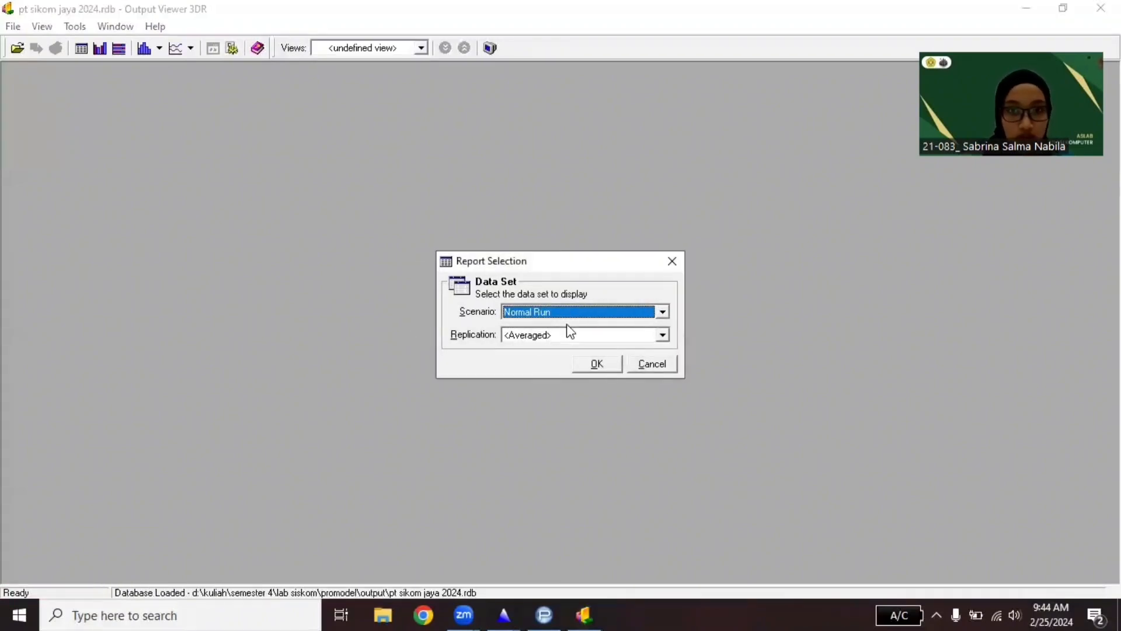
Step: Generate the general report for the Normal Run scenario with all replications
left_click(662, 312)
left_click(610, 323)
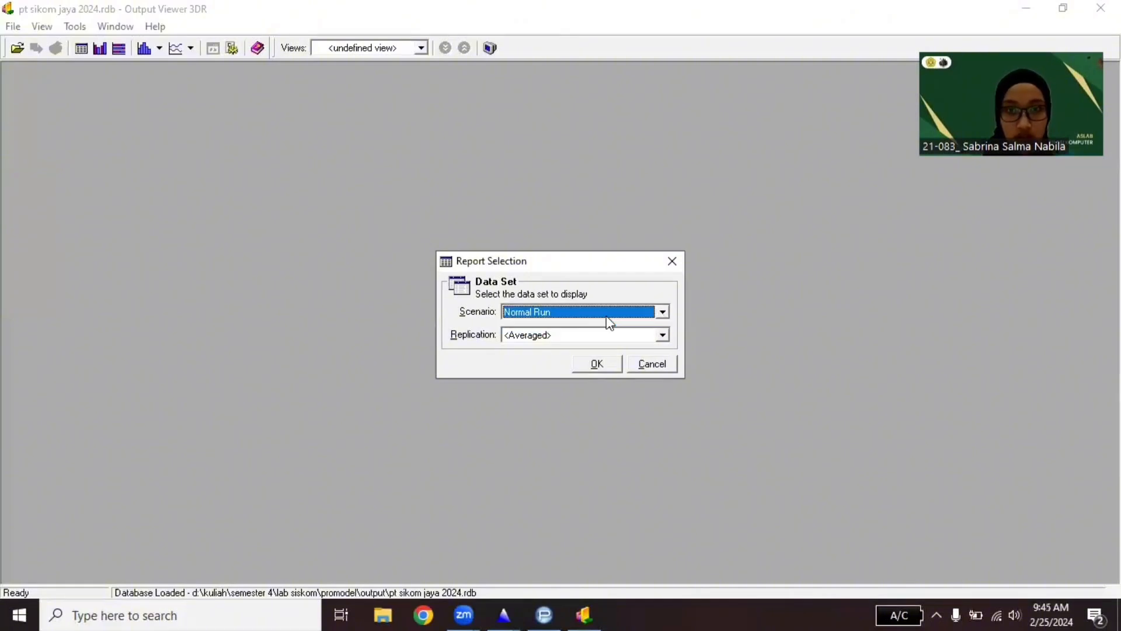
left_click(661, 334)
left_click(532, 359)
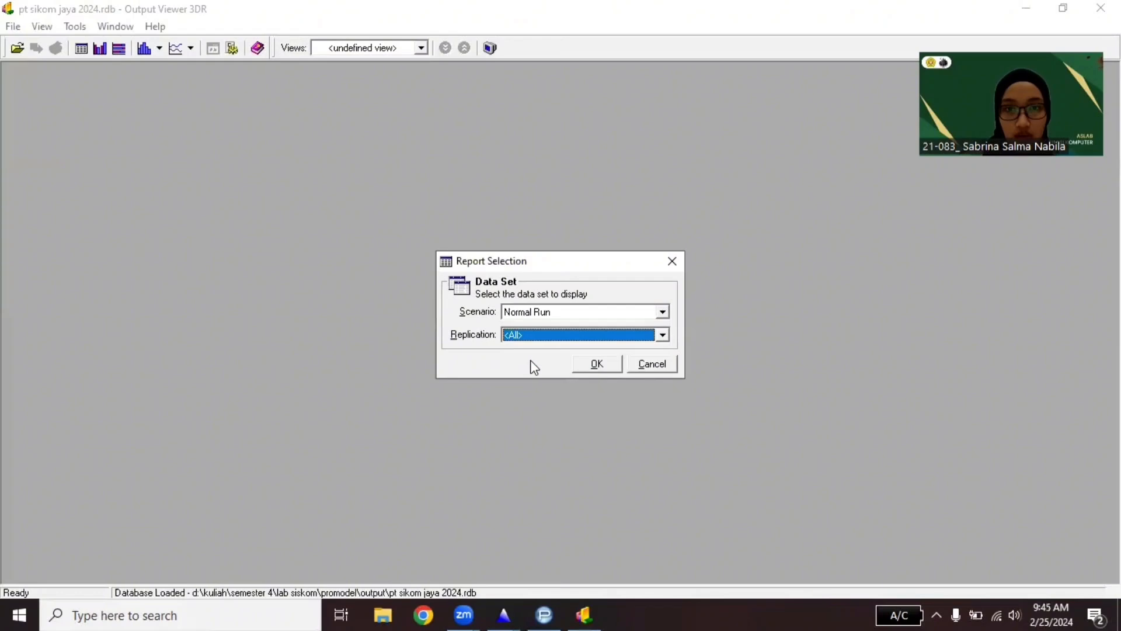
left_click(605, 366)
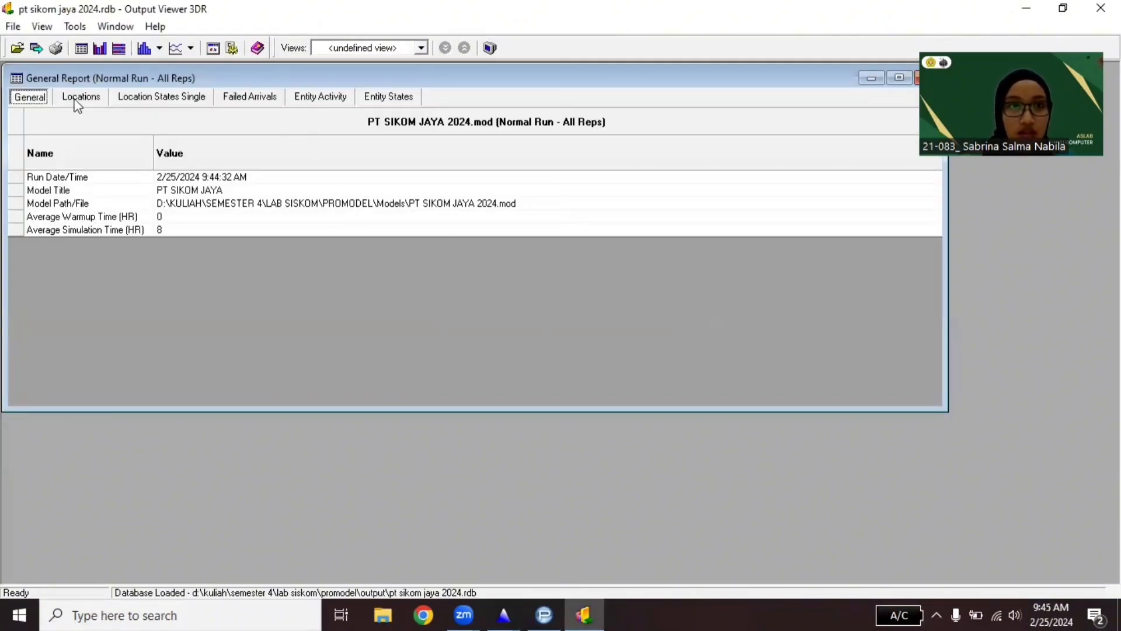
Step: Examine the Entity Activity results, reading the average time in system of Teh Celup for each of the 10 replications
left_click(331, 98)
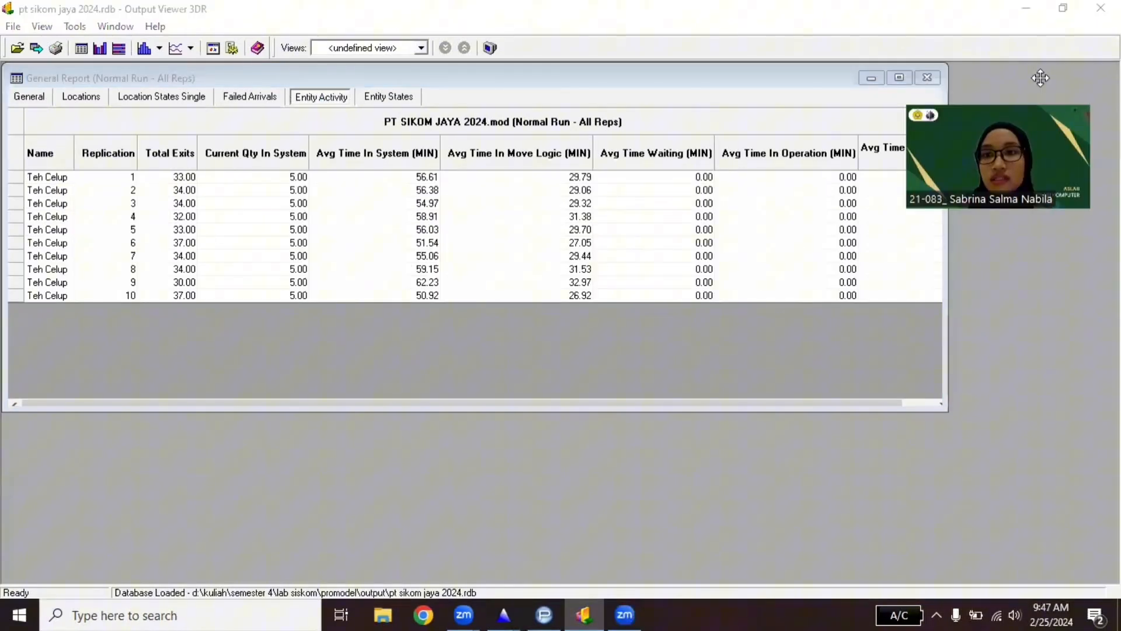
left_click_drag(1041, 77, 1067, 26)
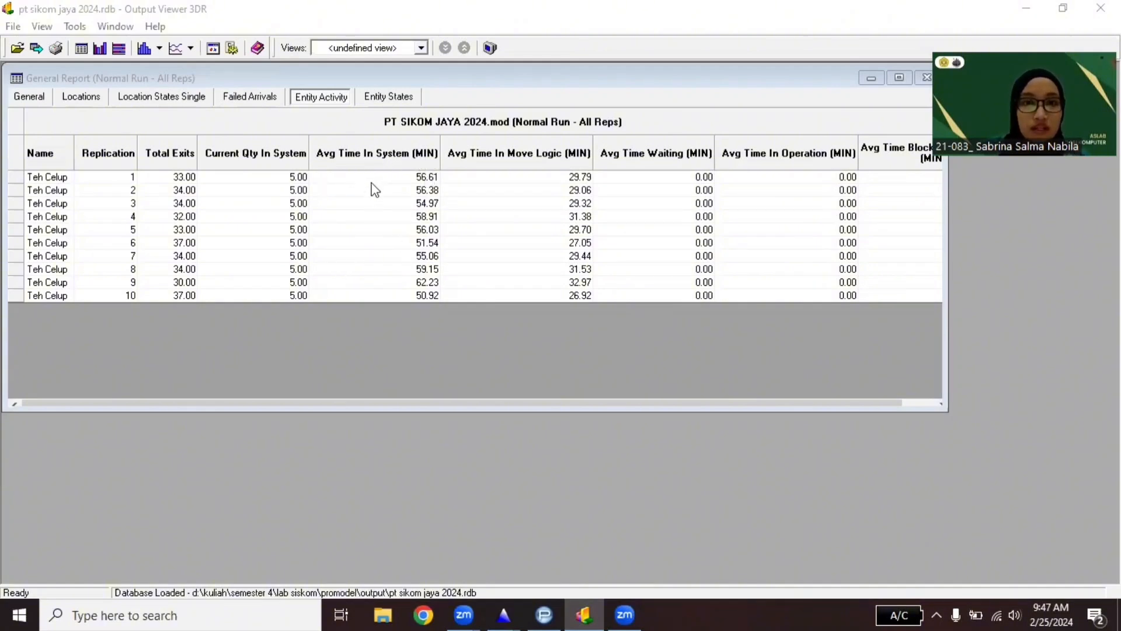
left_click_drag(375, 179, 375, 293)
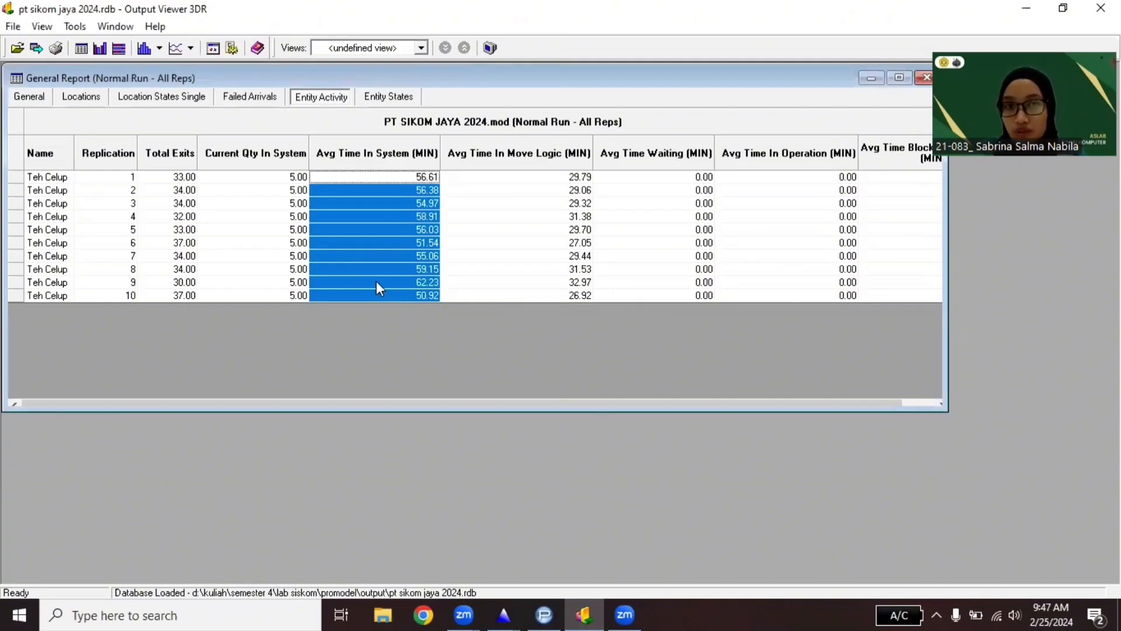
left_click(368, 179)
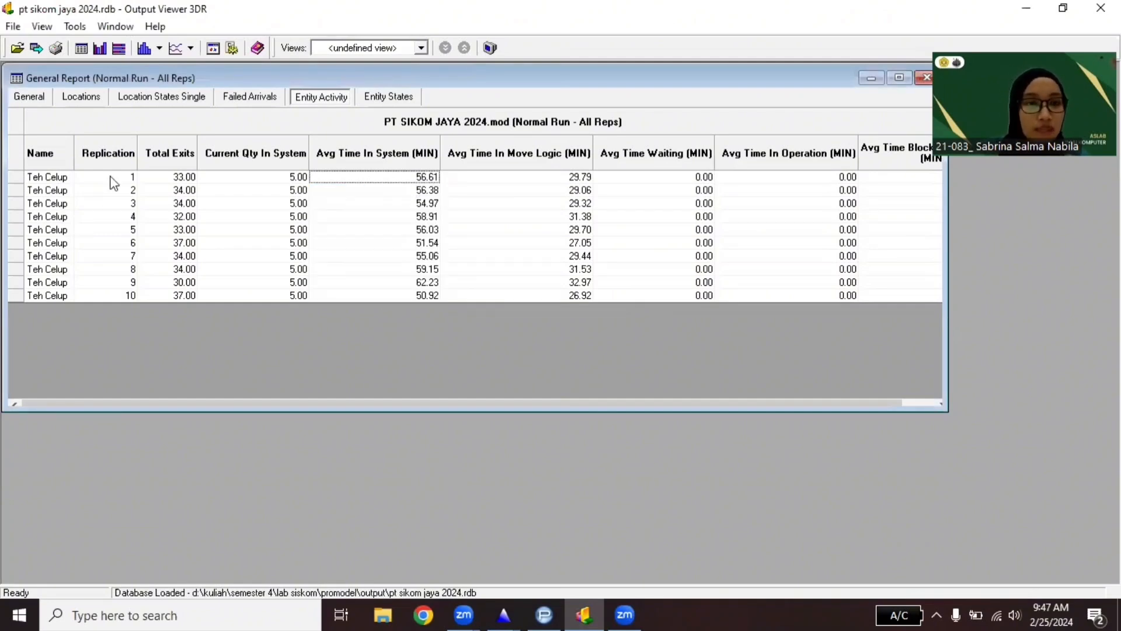
left_click_drag(111, 177, 109, 290)
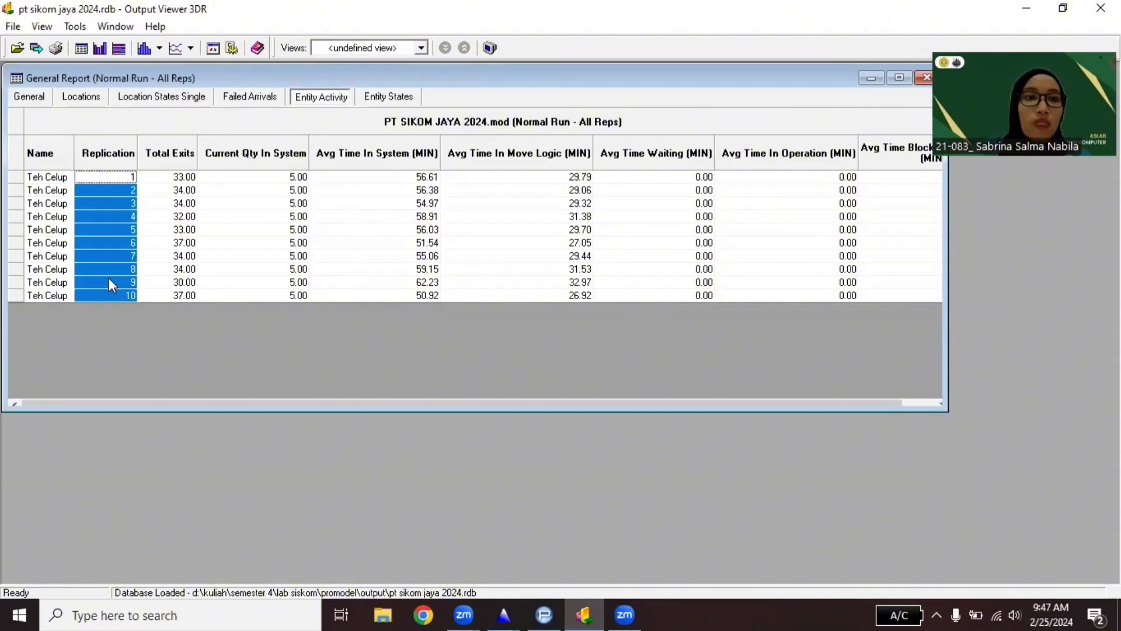
left_click(445, 366)
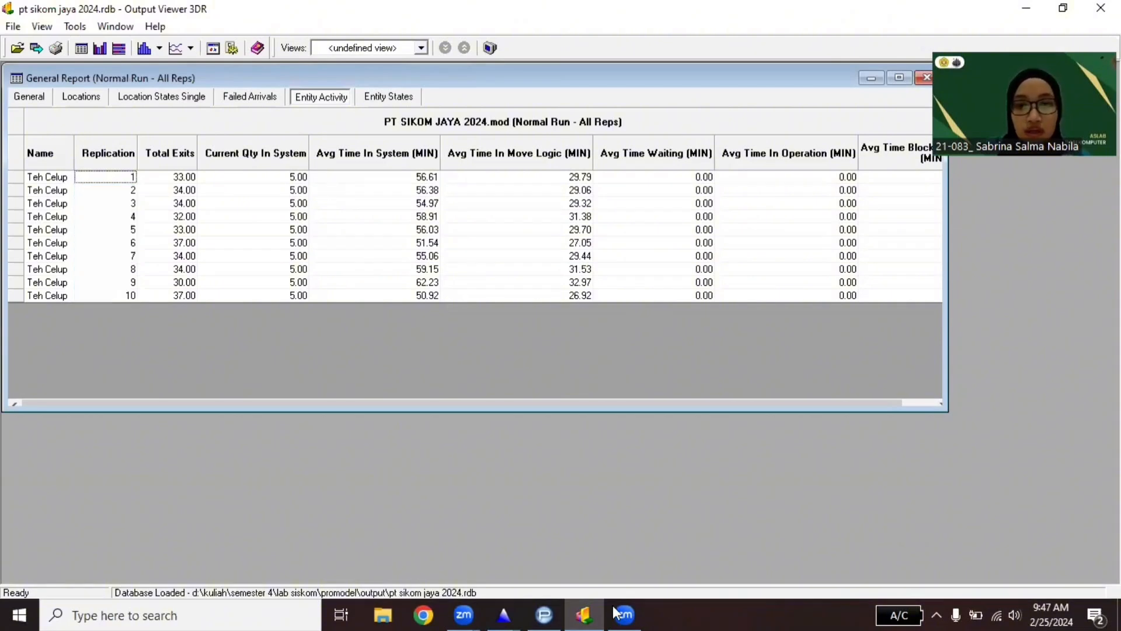
Step: Switch back to ProModel and move the Layout window up and to the left so the whole production line is in view
left_click(545, 607)
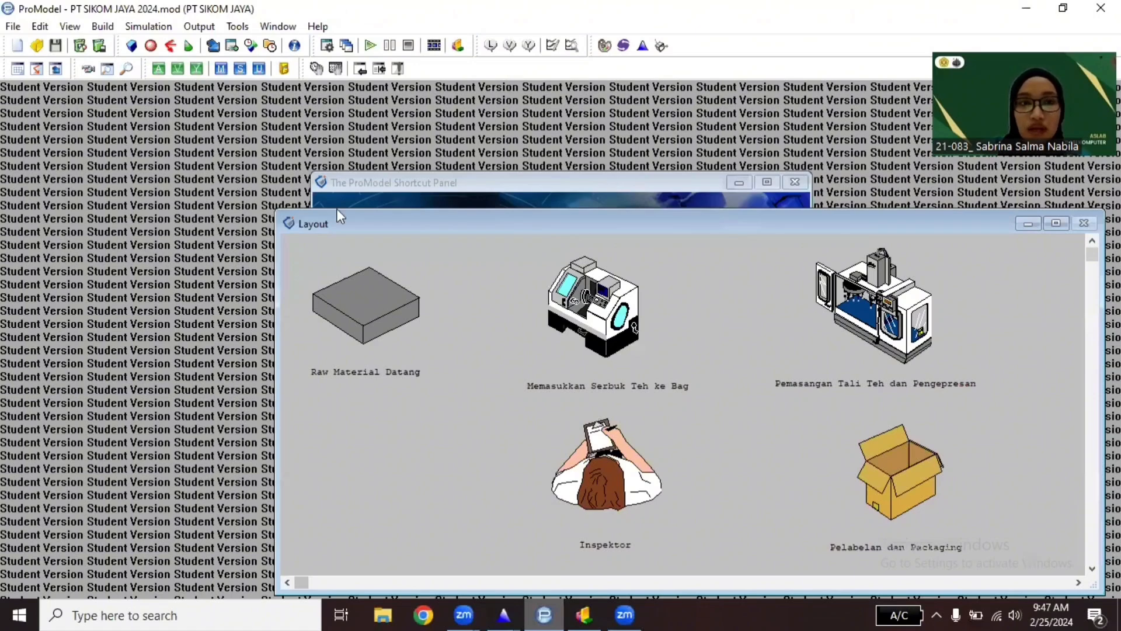
left_click_drag(337, 222, 255, 111)
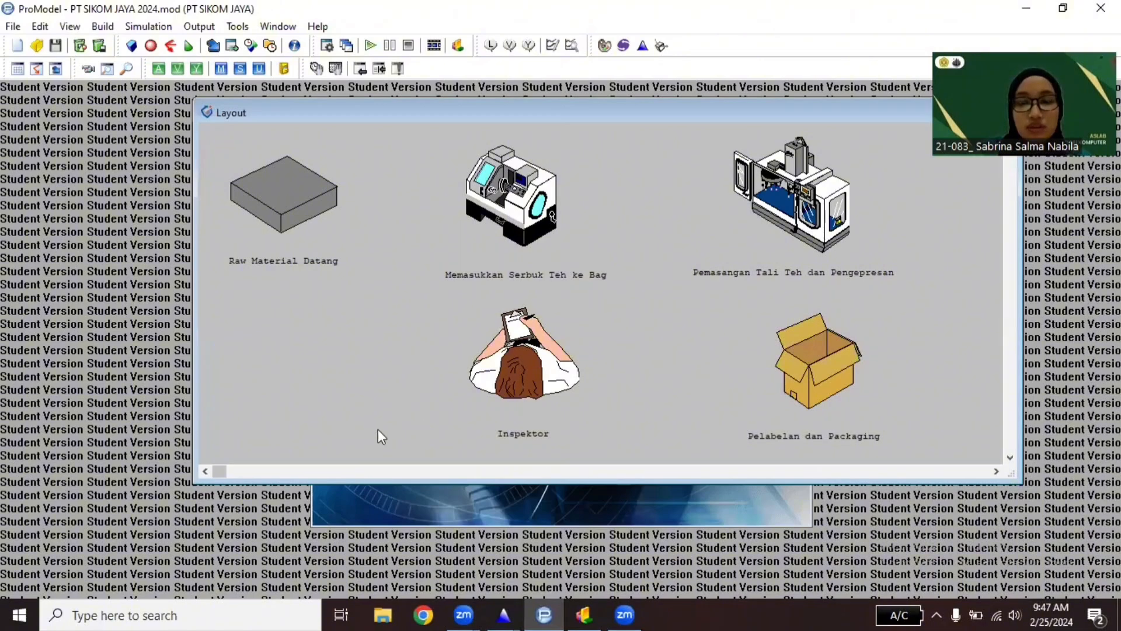
left_click_drag(584, 113, 459, 124)
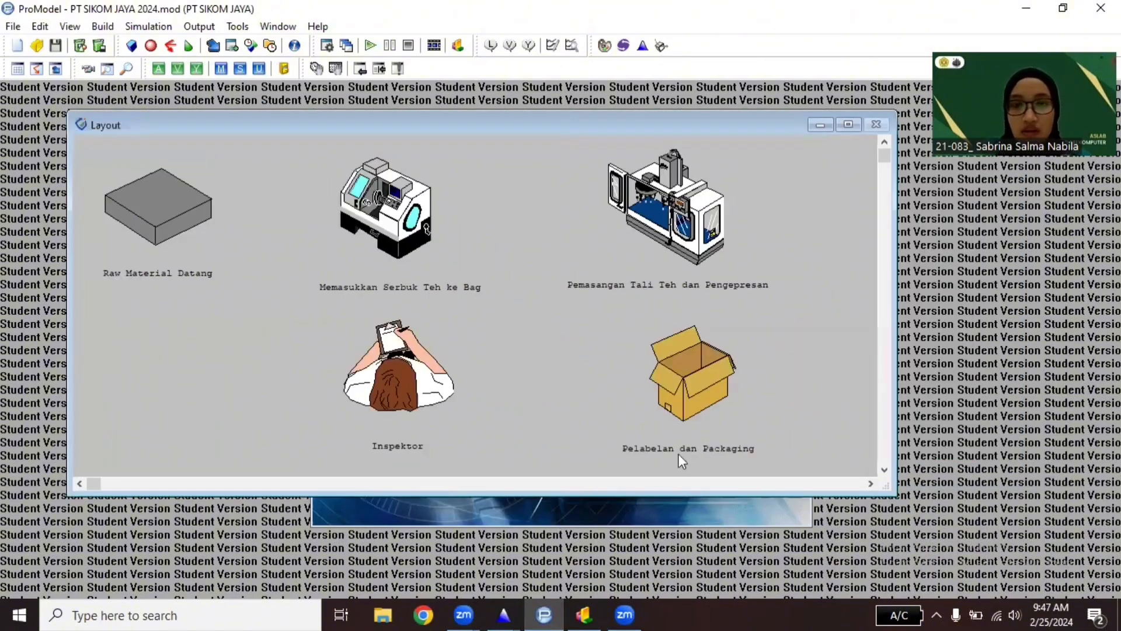